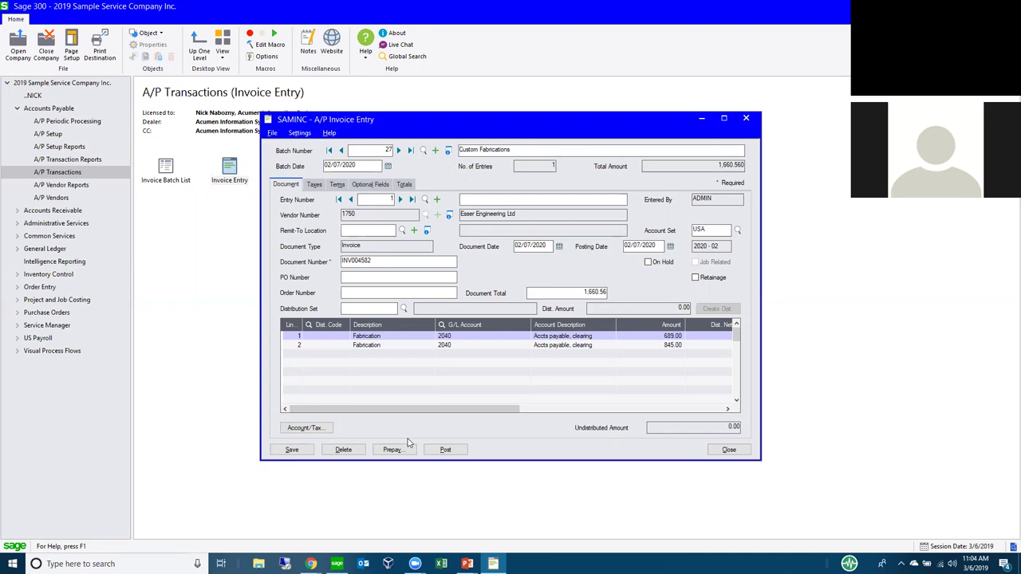
Step: Review the invoice's Taxes and Totals information, and return to its Document details
key("ctrl+Tab")
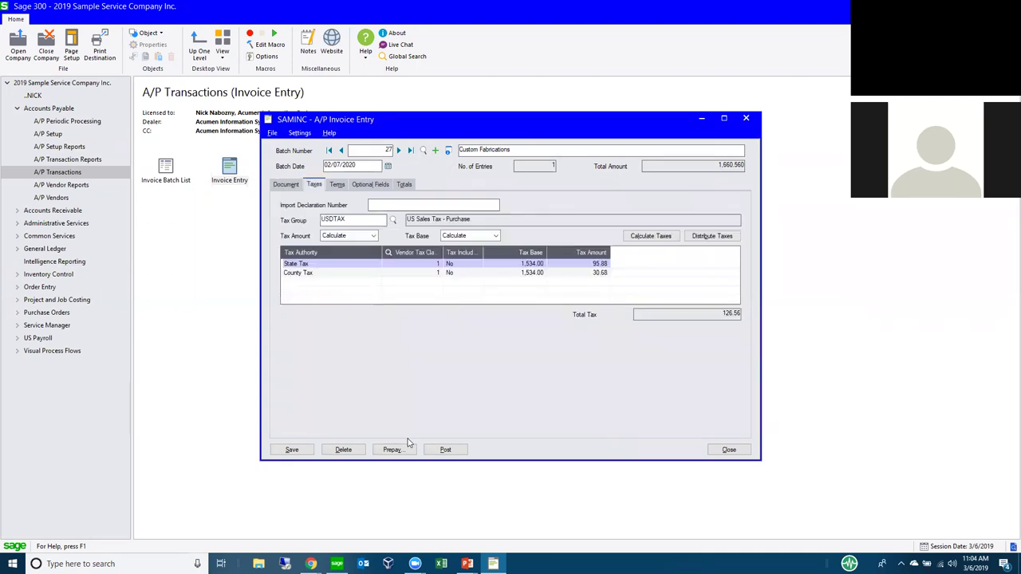
key("alt+o")
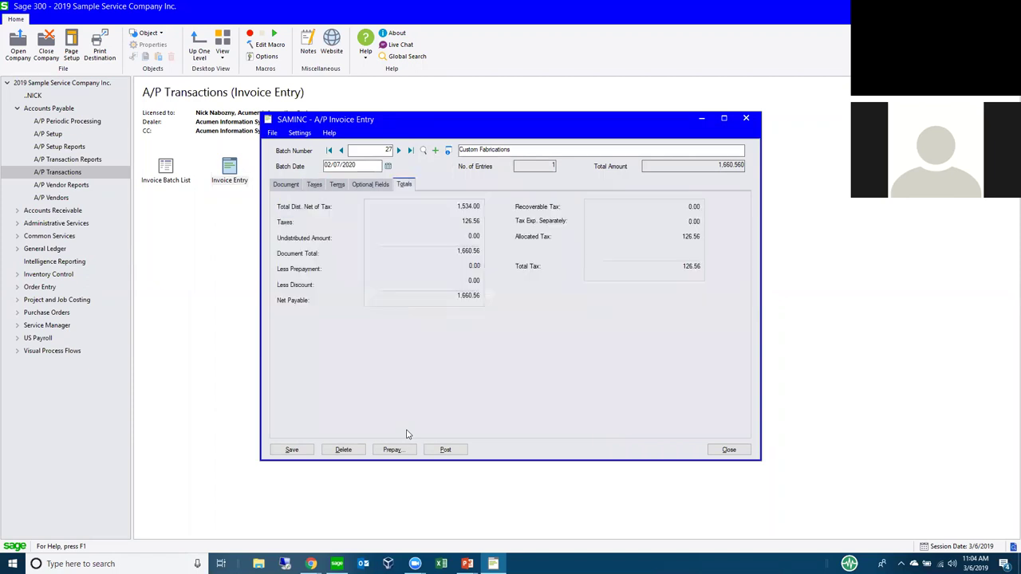
key("alt")
left_click(285, 185)
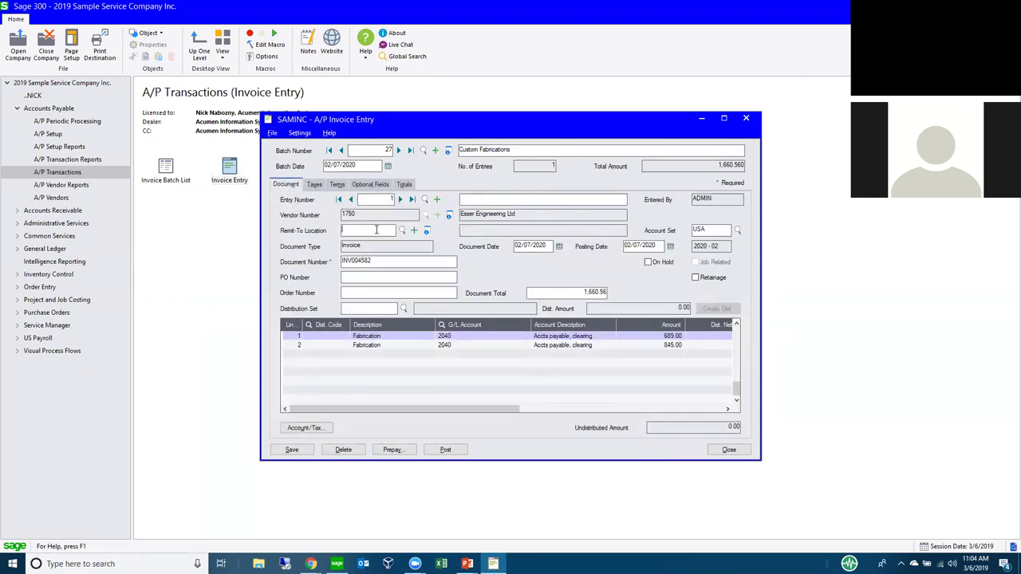
Step: Move the focus through the invoice fields into the first detail line up to Dist. Net of Tax, and back to Retainage
key("Tab")
key("Tab")
key("Tab")
key("Tab")
key("Tab")
key("Tab")
key("Tab")
key("Tab")
key("Tab")
key("Tab")
key("Tab")
key("Tab")
key("Tab")
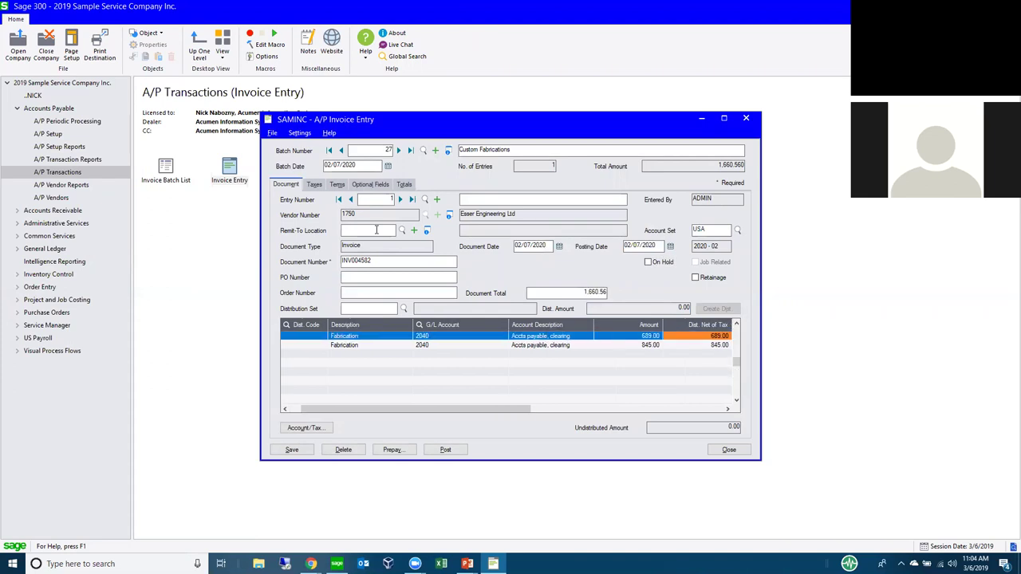
key("shift+Tab")
key("shift+Tab")
key("shift+Tab")
key("shift+Tab")
key("shift+Tab")
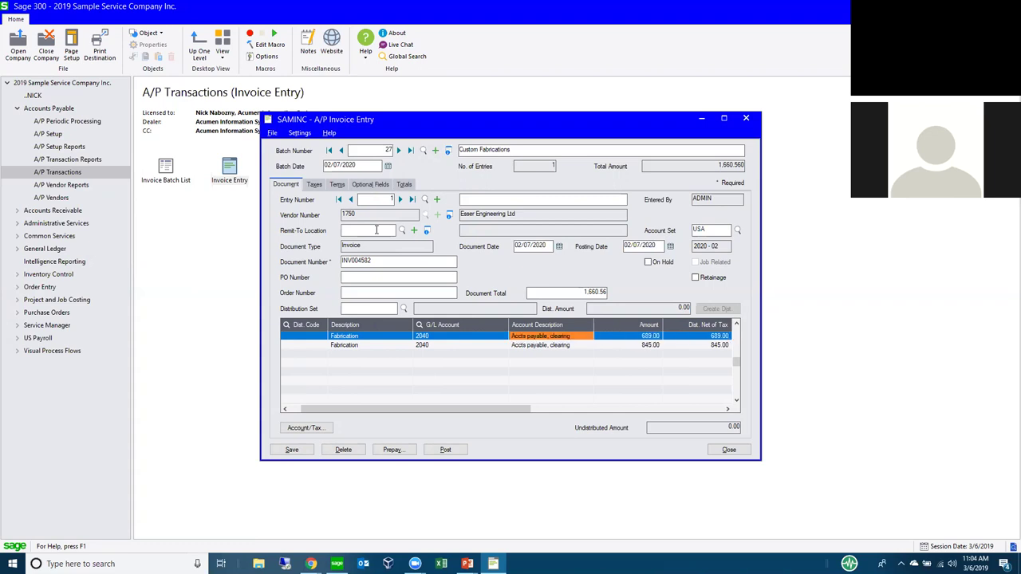
key("shift+Tab")
key("shift+Tab")
key("shift+Tab")
key("shift+Tab")
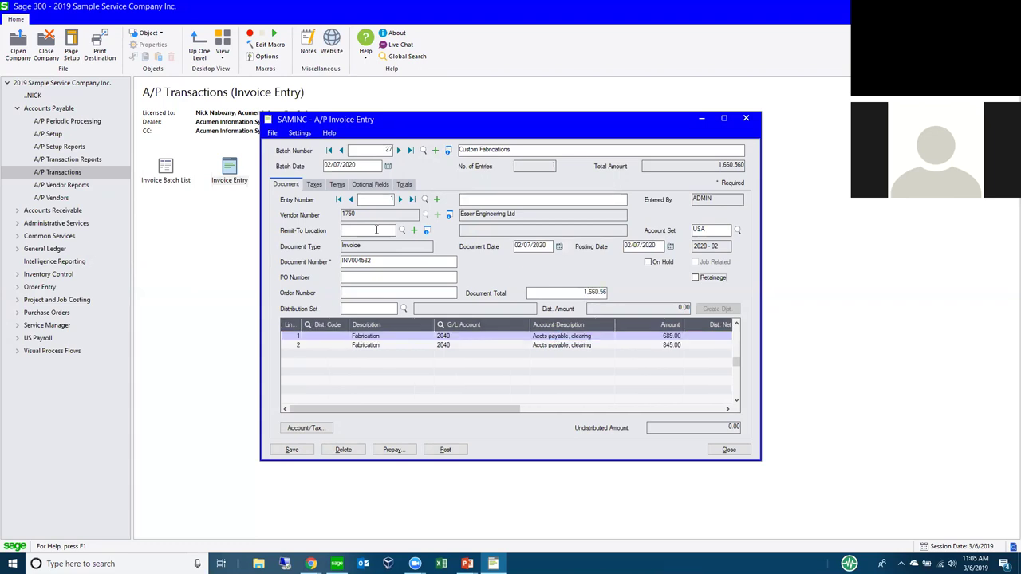
Step: Add 50,000 to the invoice's Document Total with the built-in calculator, setting it to 51,660.56
key("Tab")
key("Tab")
key("F4")
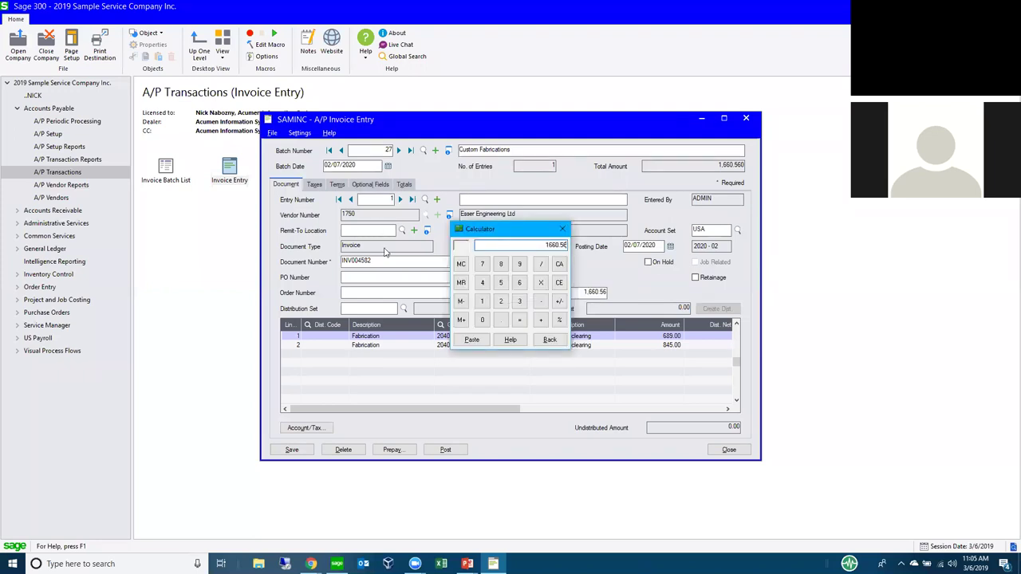
type("+500")
key("Return")
left_click(472, 340)
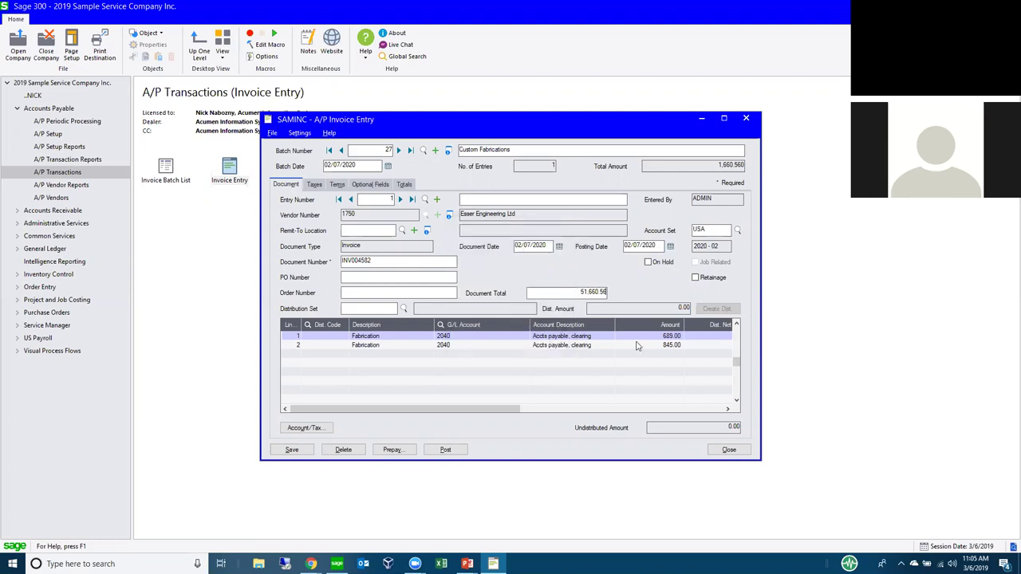
key("Tab")
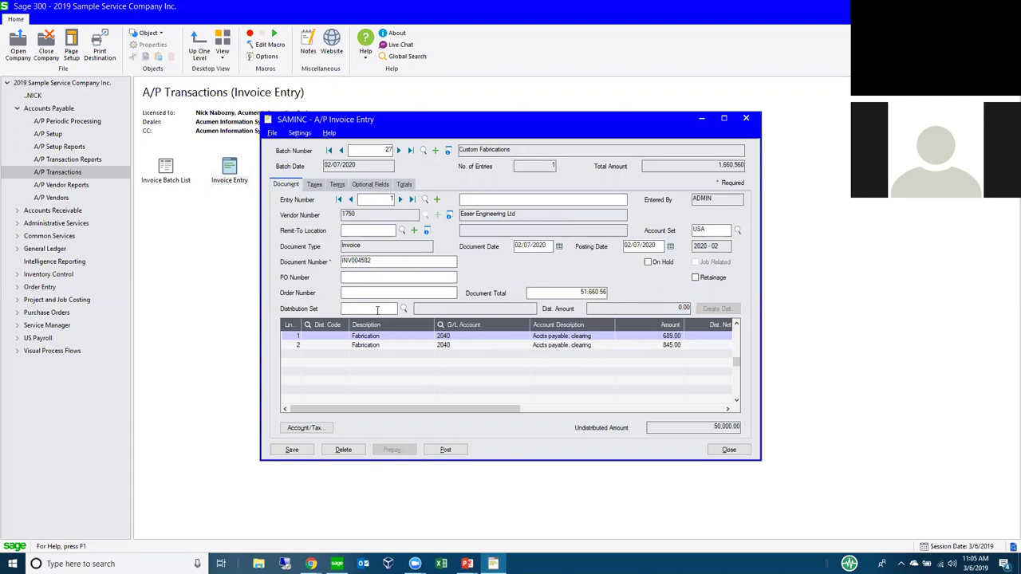
left_click(648, 263)
key("Tab")
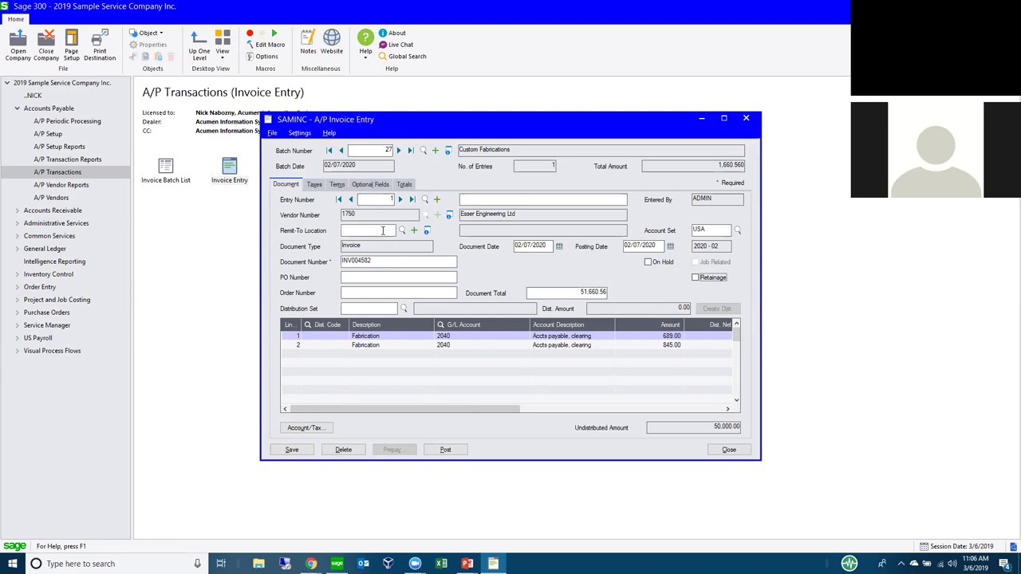
Step: Switch to the PowerPoint slide show, advance to the "Data Entry Shortcuts Cont'd" slide, and return to Sage 300
mouse_move(469, 562)
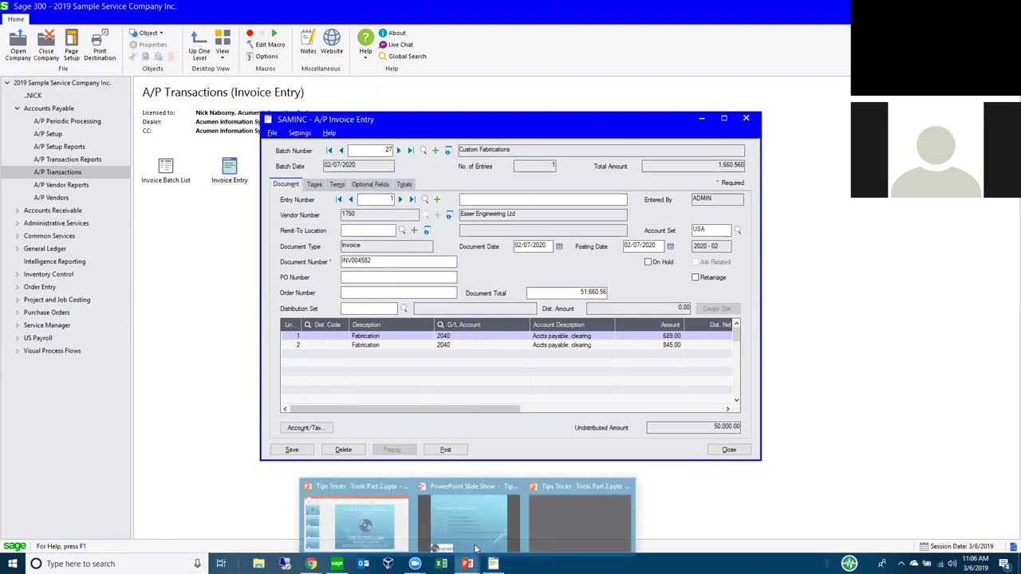
left_click(485, 517)
left_click(469, 409)
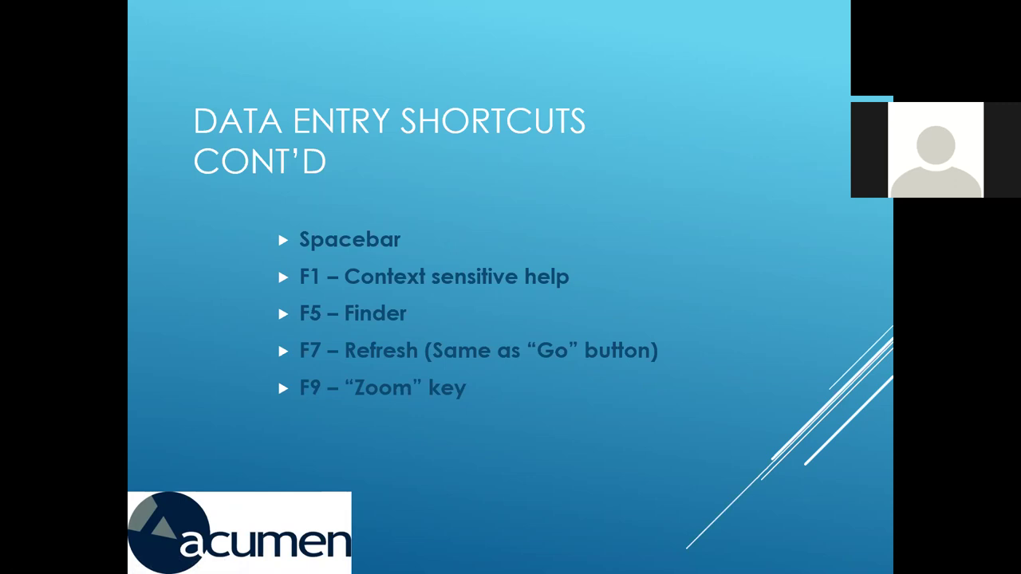
key("alt+Tab")
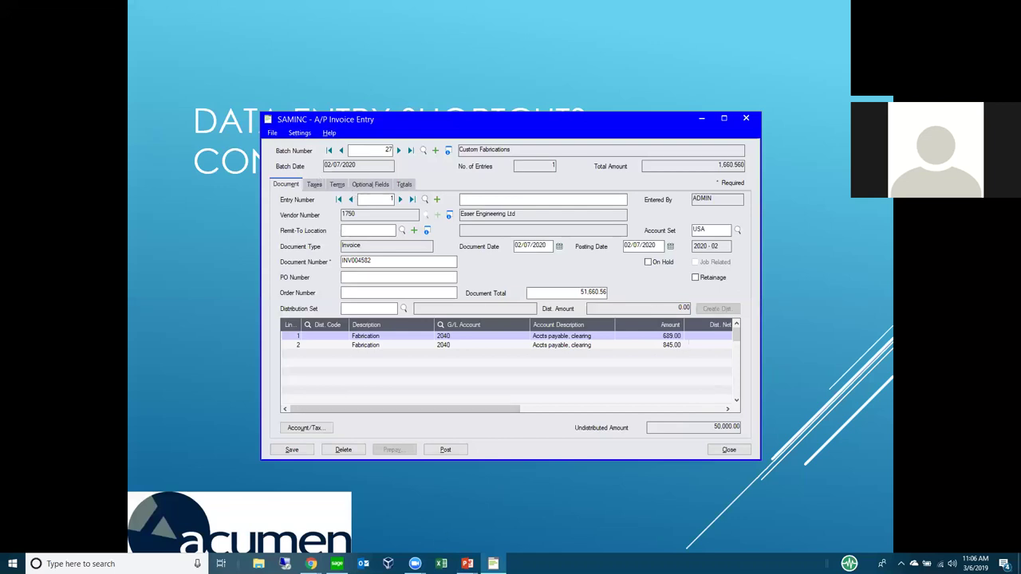
left_click(337, 563)
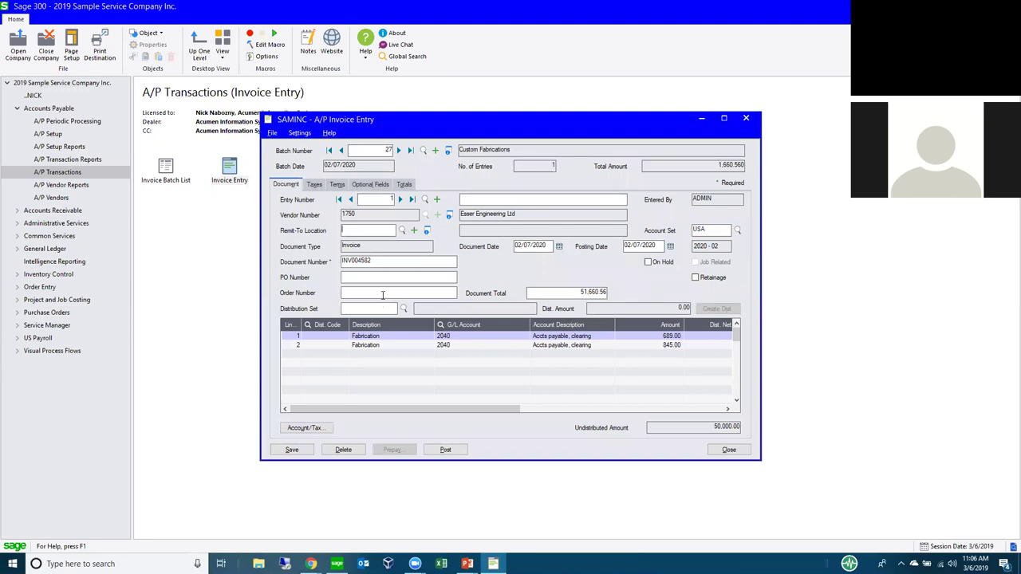
Step: Start a new invoice entry in batch 27 without saving the changes, and open the vendor finder in a maximized window
left_click(437, 201)
left_click(490, 327)
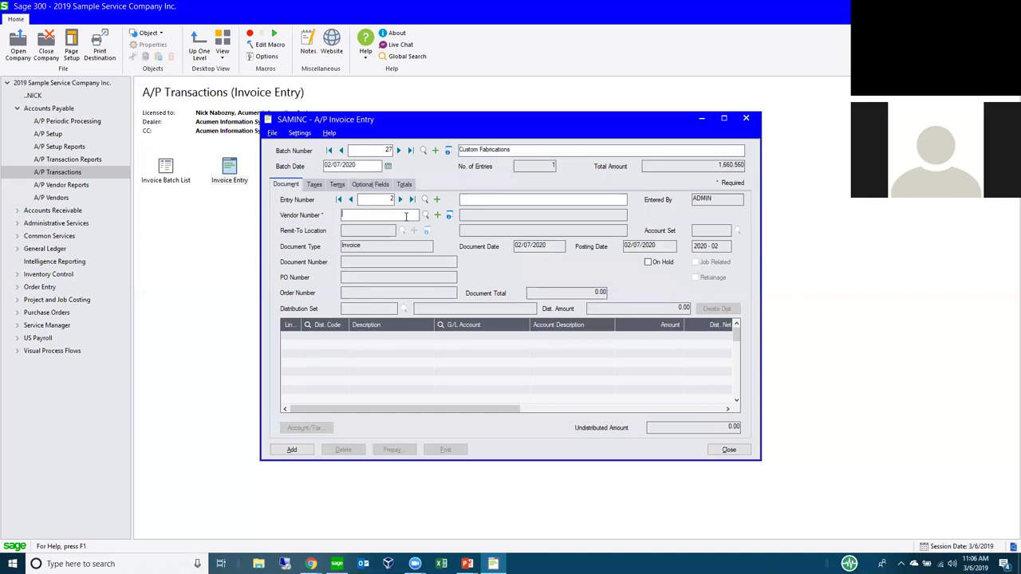
key("F5")
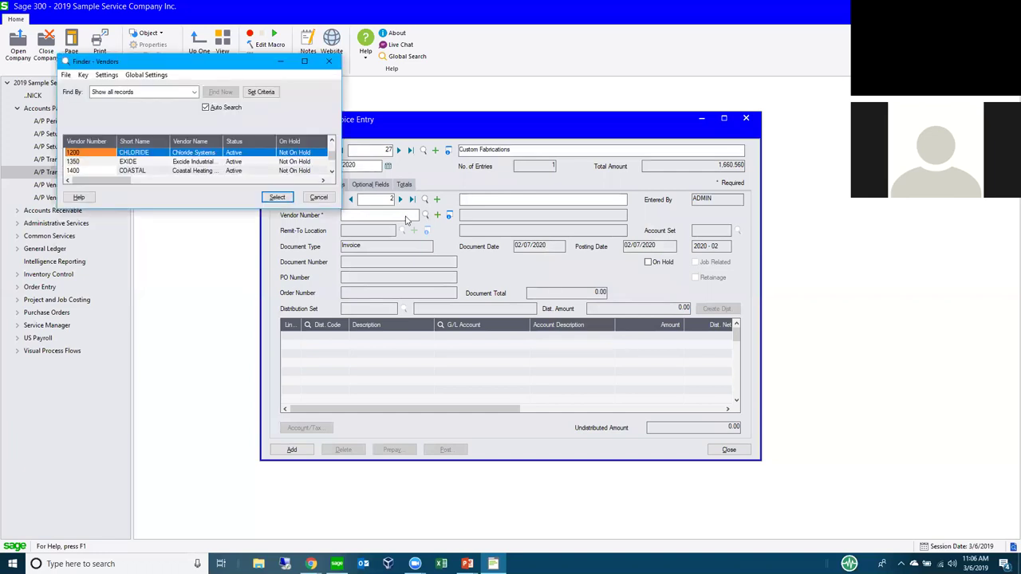
left_click(304, 62)
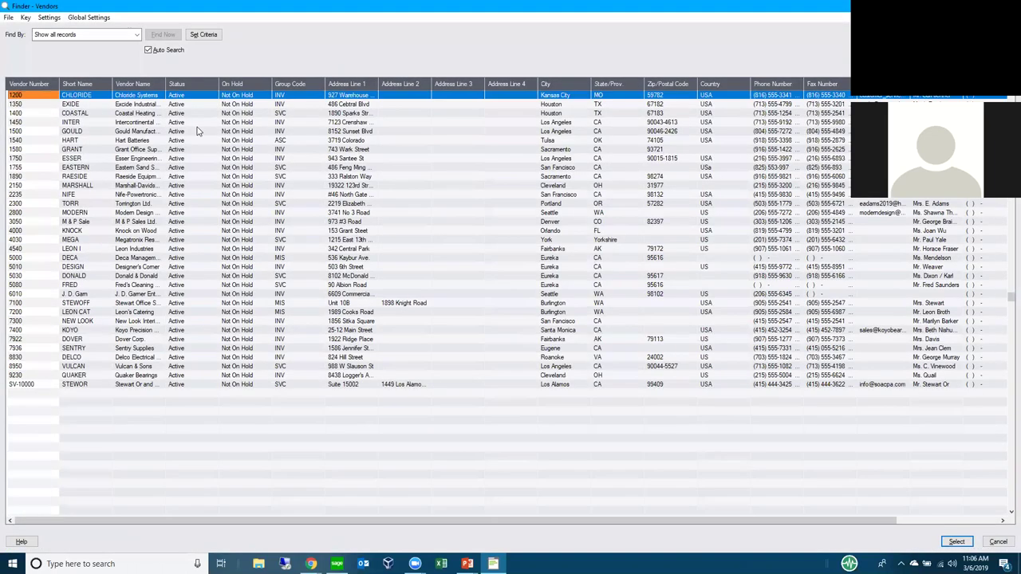
Step: Add the Terms and Tax Group columns to the columns selected for the vendor finder
left_click(55, 18)
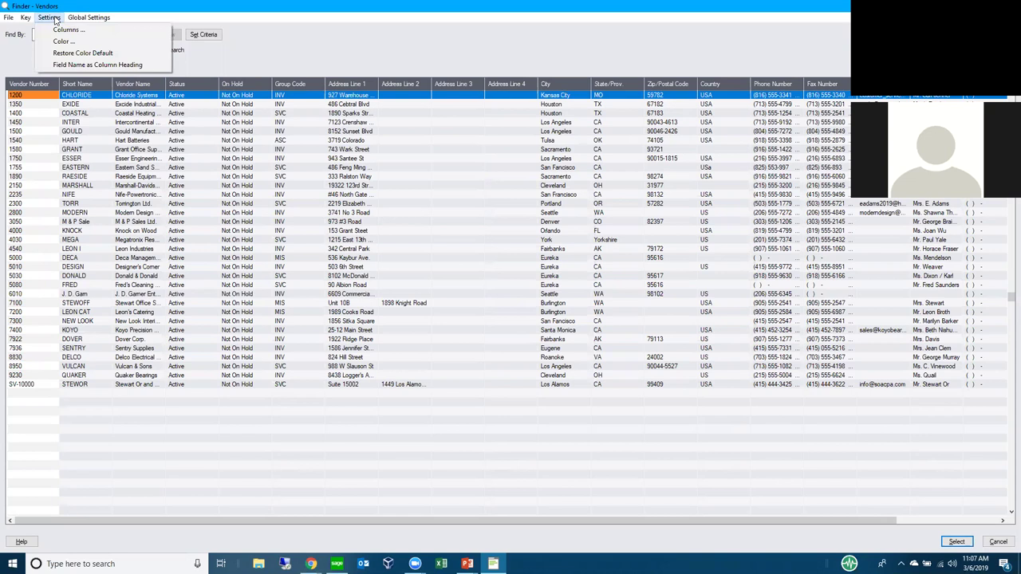
left_click(80, 31)
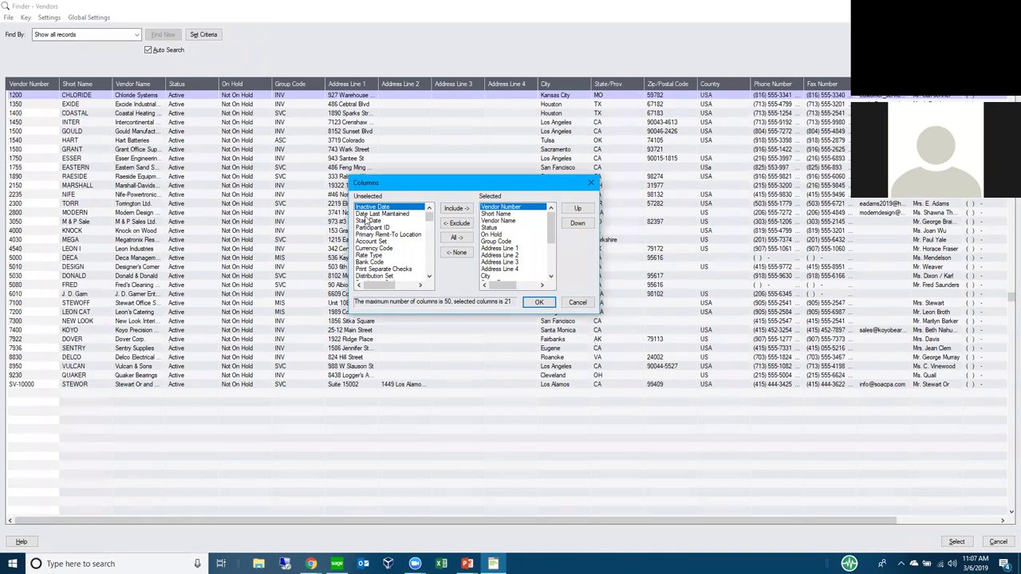
scroll(367, 221, "down", 3)
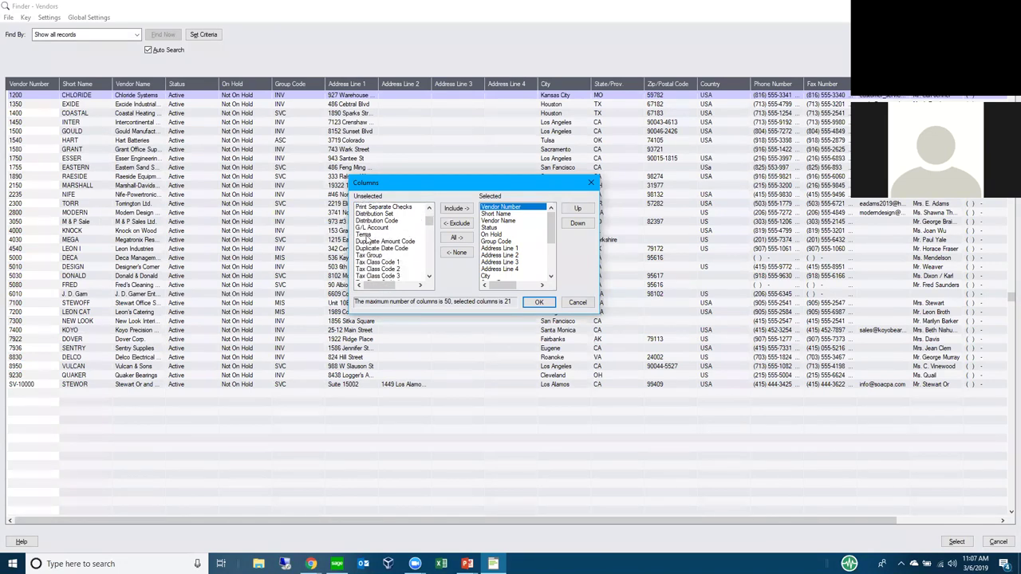
left_click(365, 235)
left_click(455, 208)
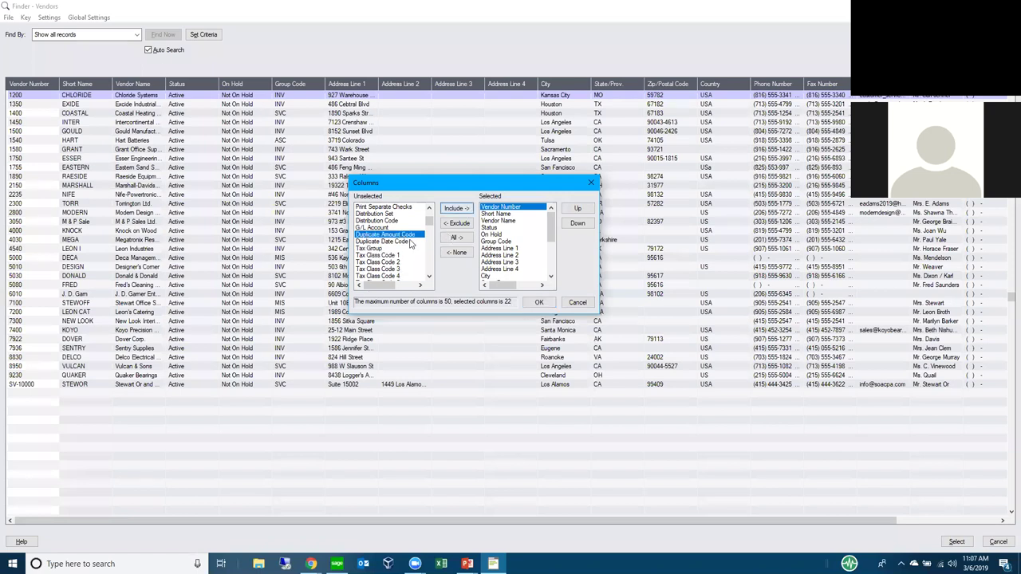
scroll(395, 247, "down", 2)
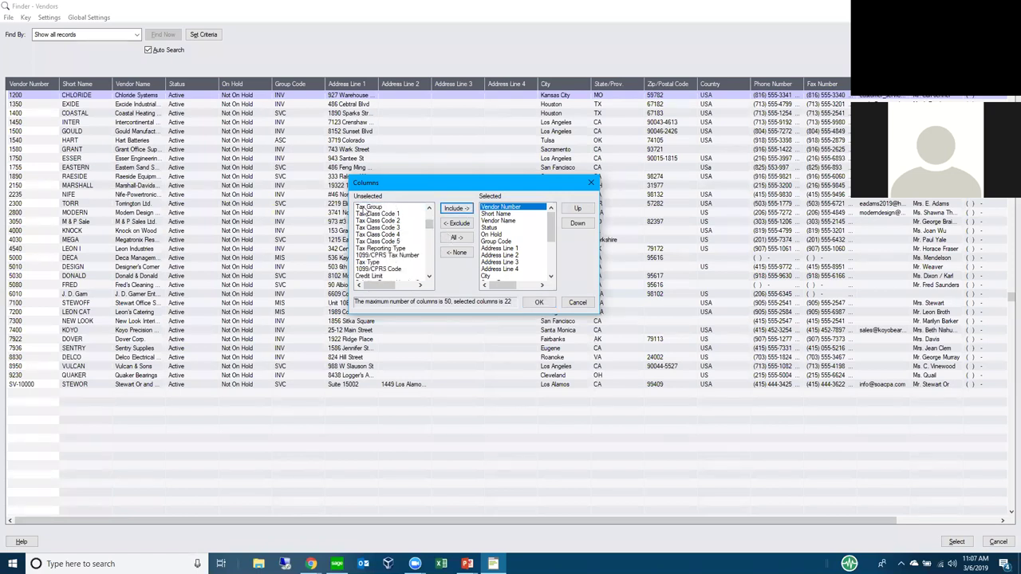
left_click(365, 206)
left_click(455, 208)
Step: Move Tax Group to the first position in the vendor finder's column order and apply the layout
left_click_drag(551, 237, 552, 268)
left_click(511, 275)
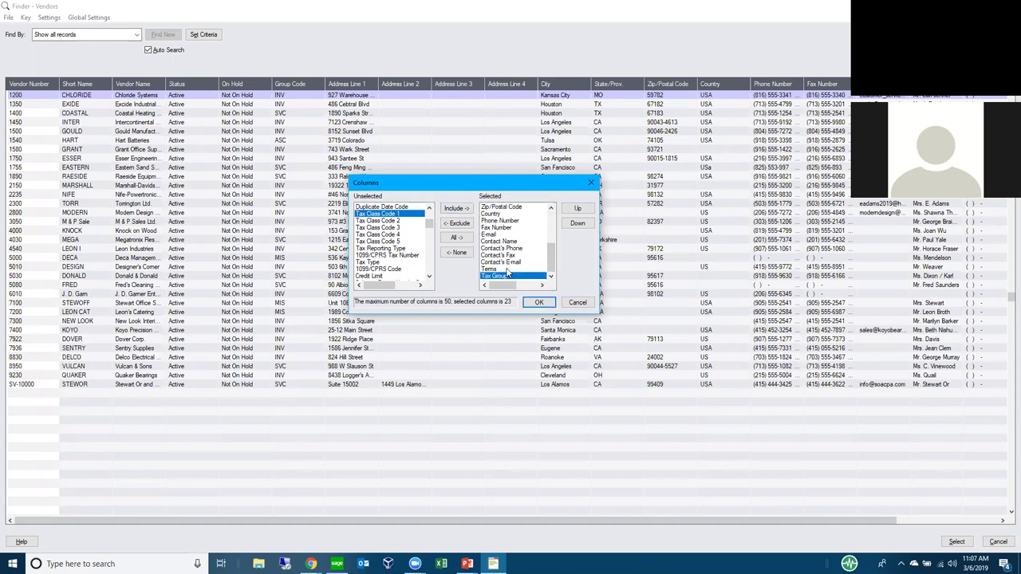
left_click(576, 209)
left_click(576, 209)
left_click(576, 209)
left_click(576, 209)
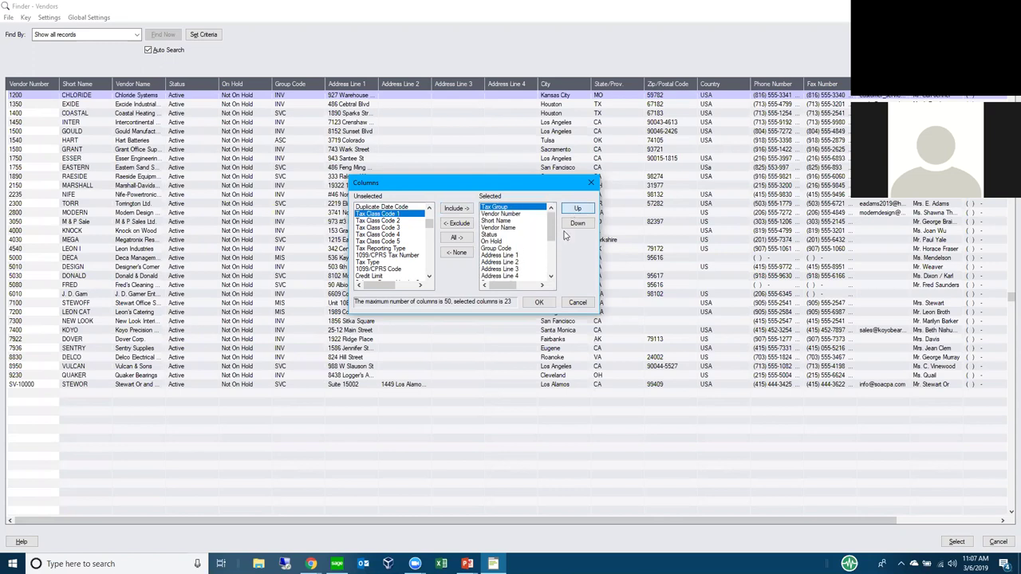
left_click(539, 302)
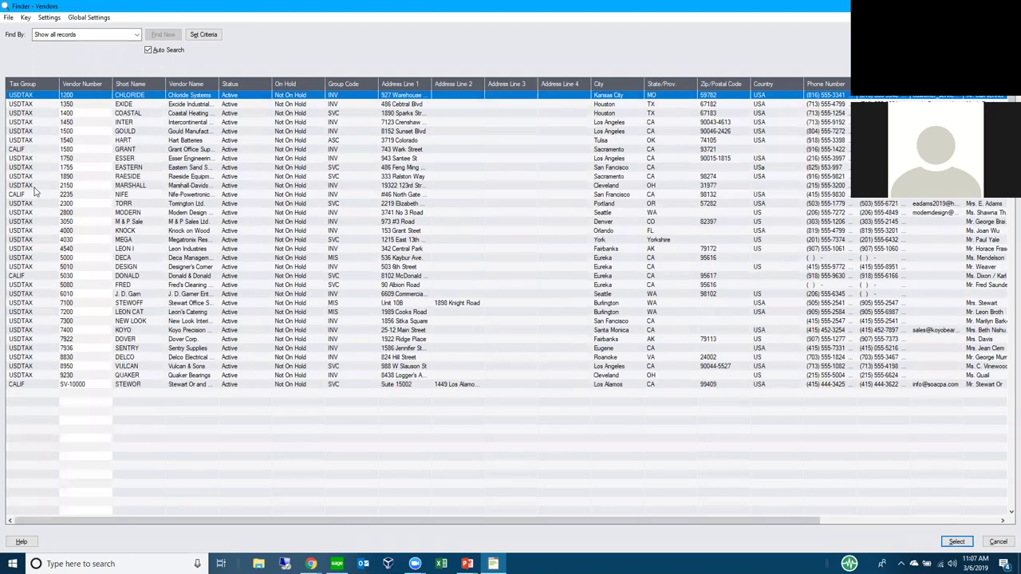
Step: Highlight vendor 2235 in the CALIF tax group, leave the finder without choosing a vendor, and close A/P Invoice Entry
left_click(32, 195)
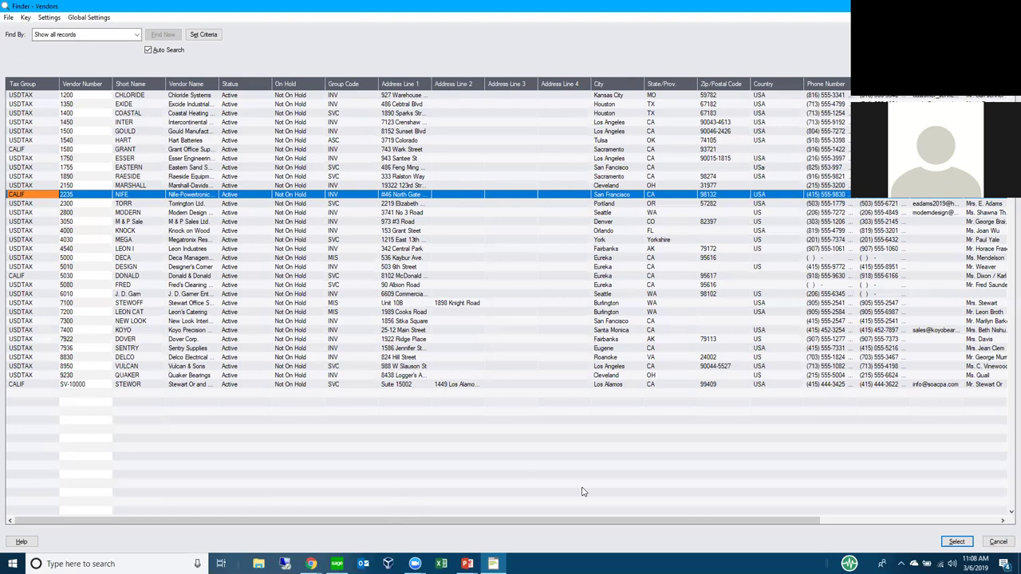
left_click(999, 542)
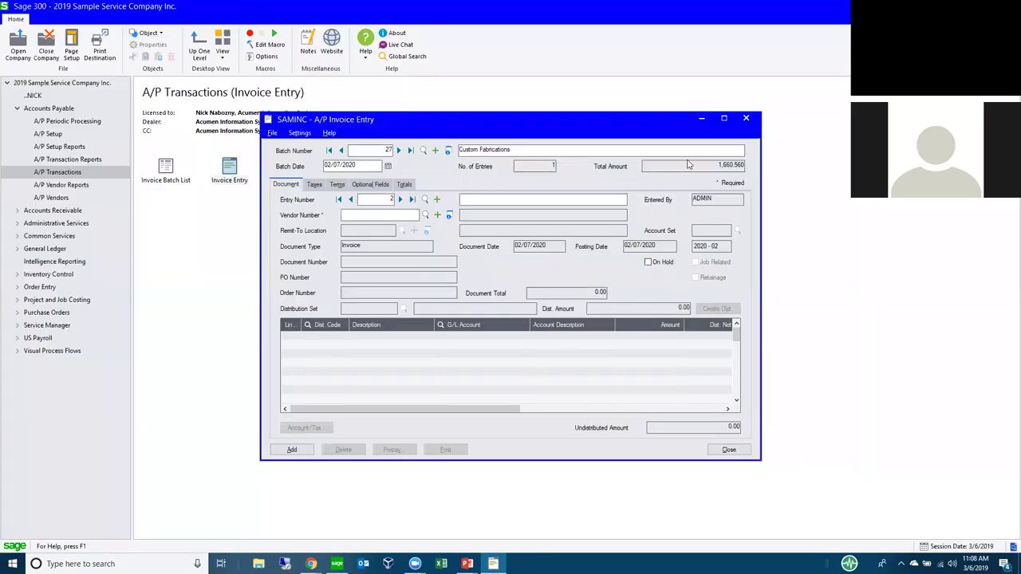
left_click(745, 119)
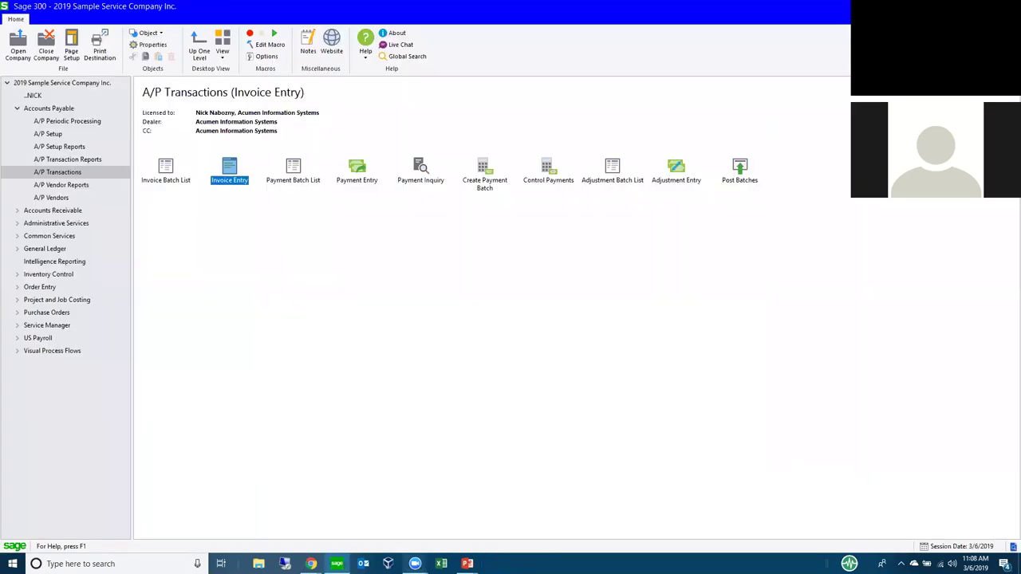
Step: Switch to the PowerPoint slide show, advance to the "General Ledger" slide, and return to Sage 300
mouse_move(467, 563)
left_click(486, 515)
left_click(451, 290)
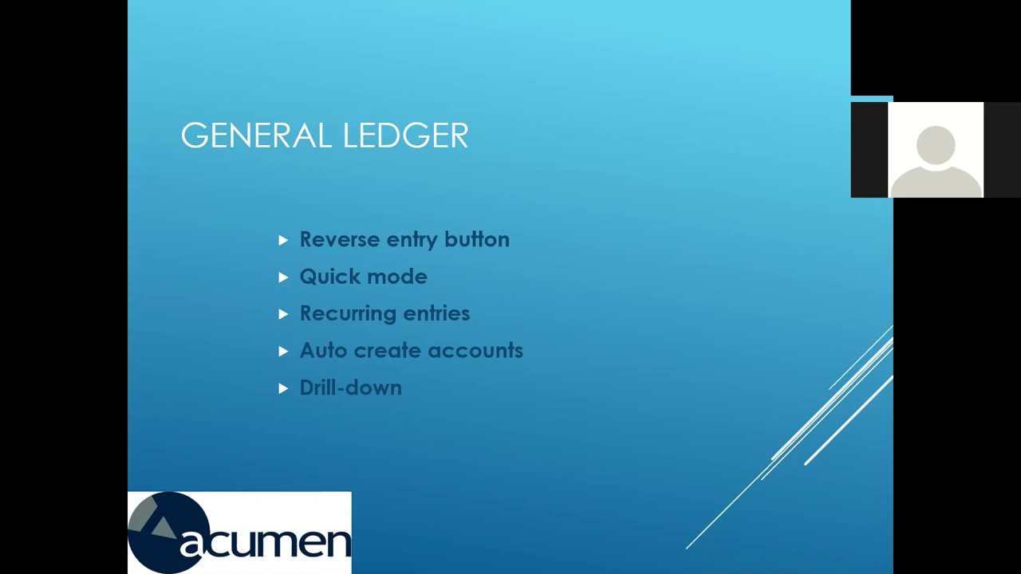
key("alt+Tab")
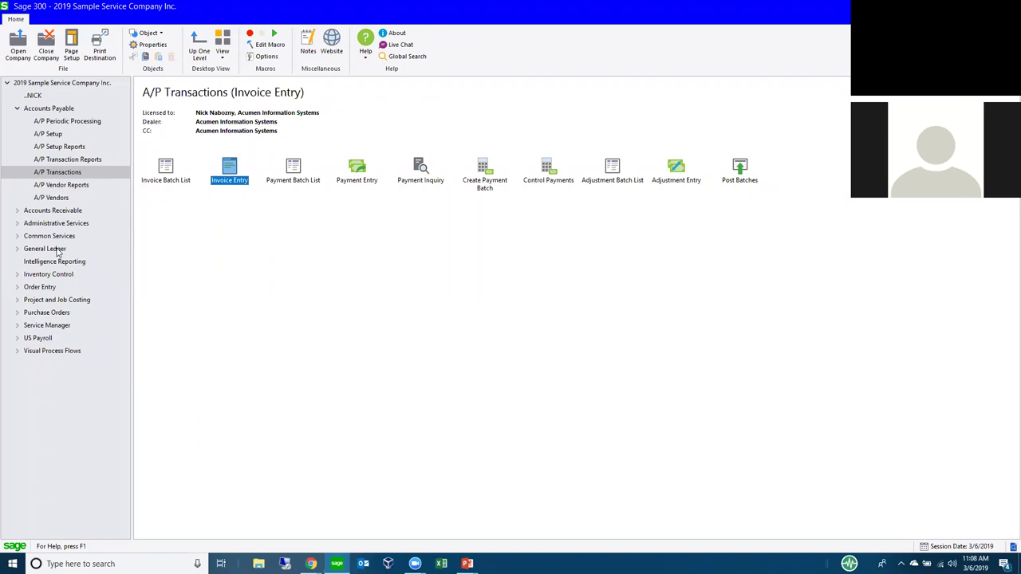
Step: Open the General Ledger transaction Batch List in a maximized window and go to the first batch
left_click(58, 249)
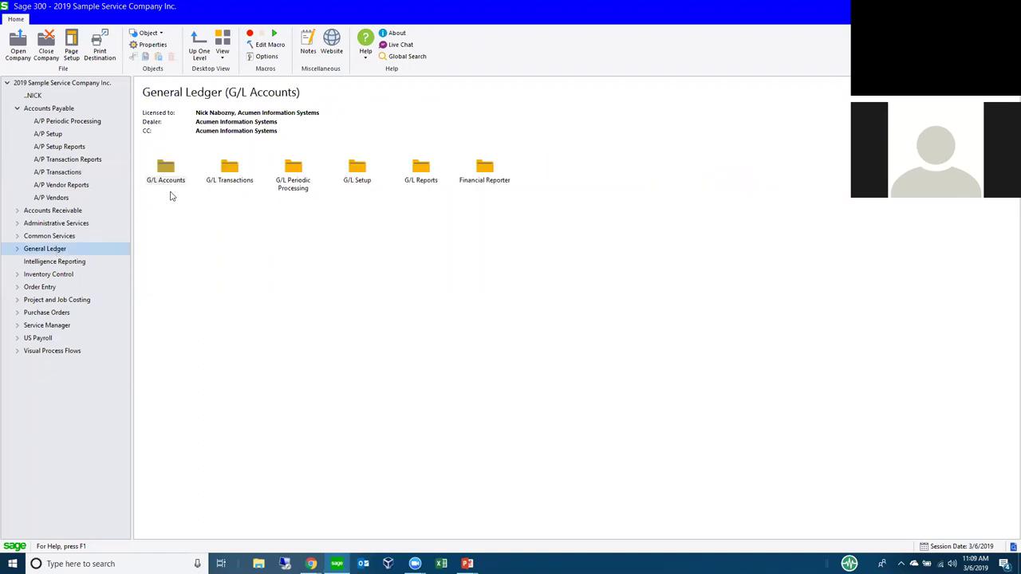
double_click(235, 177)
double_click(176, 185)
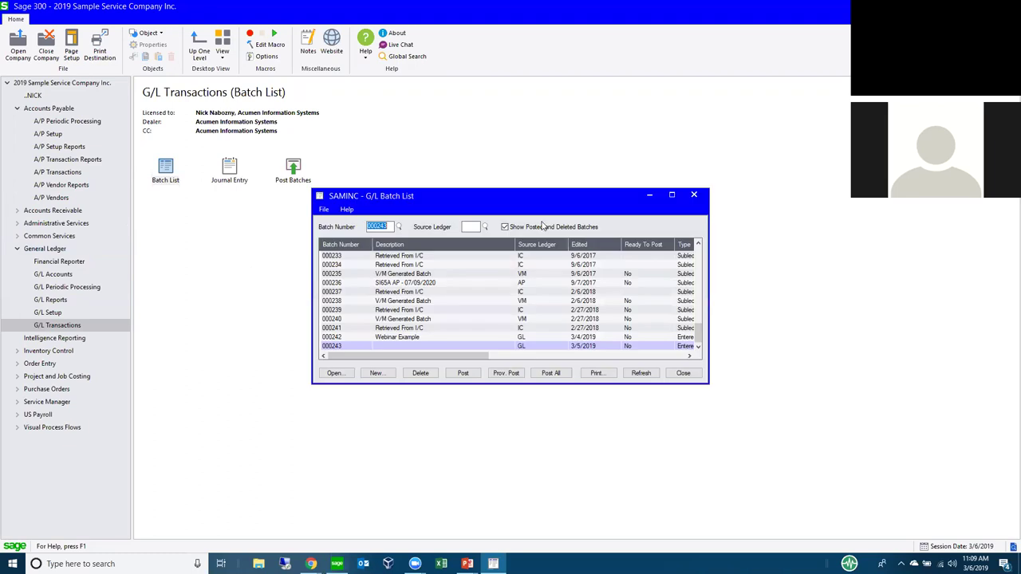
left_click(672, 195)
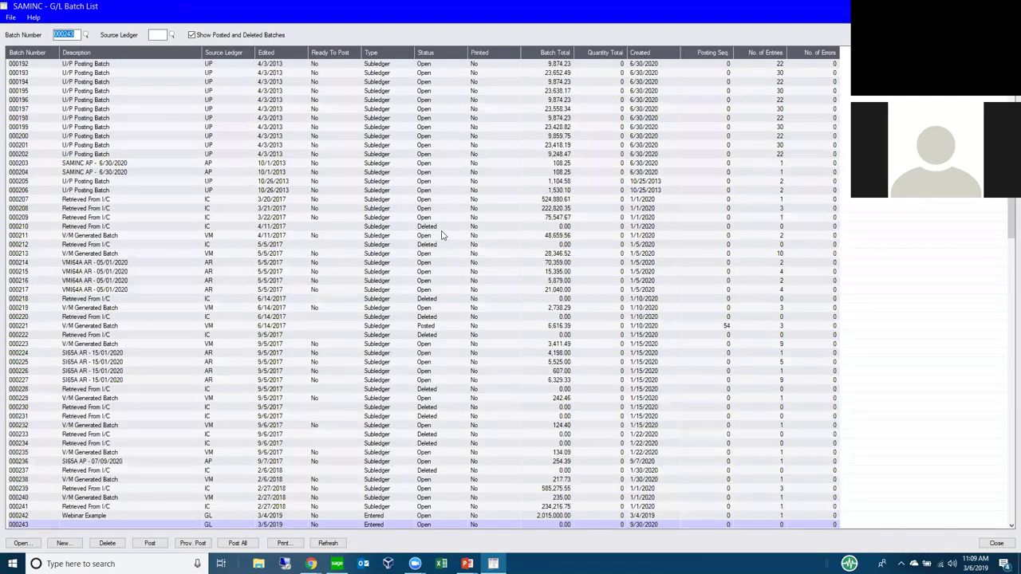
left_click(426, 145)
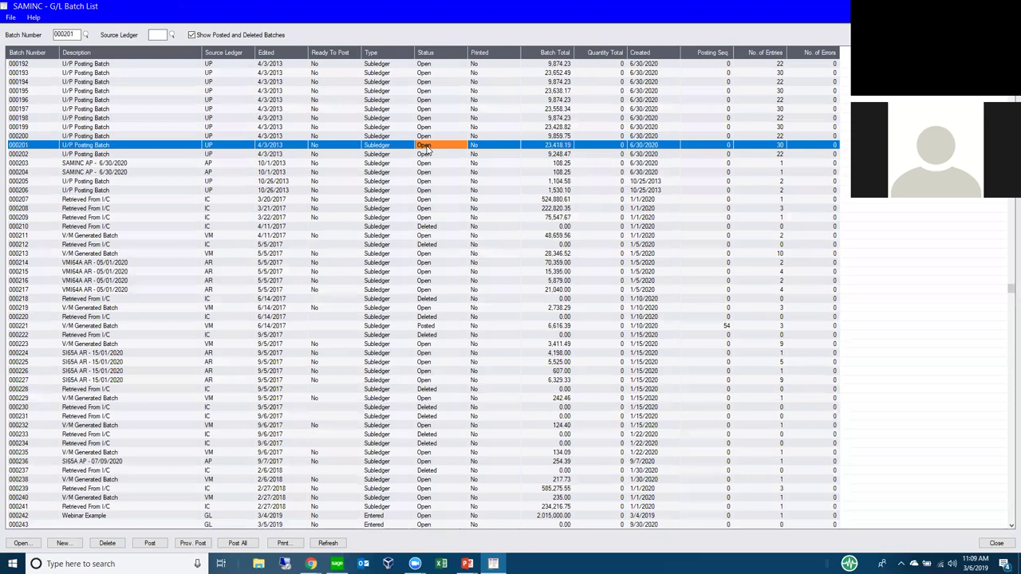
key("ctrl+Home")
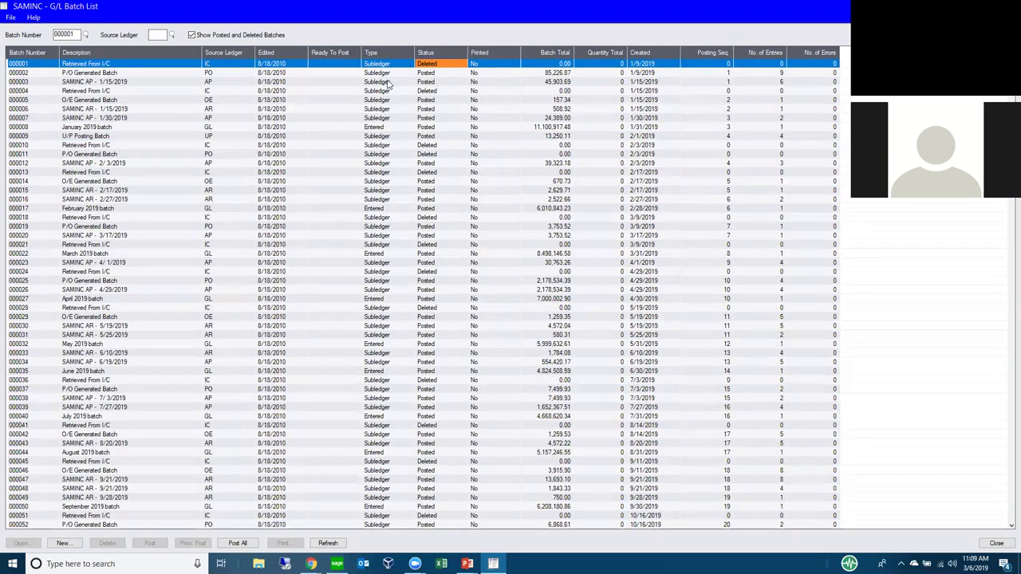
Step: Open posted batch 000009, U/P Posting Batch, from the batch list in a maximized journal entry window and highlight line 6
left_click(429, 183)
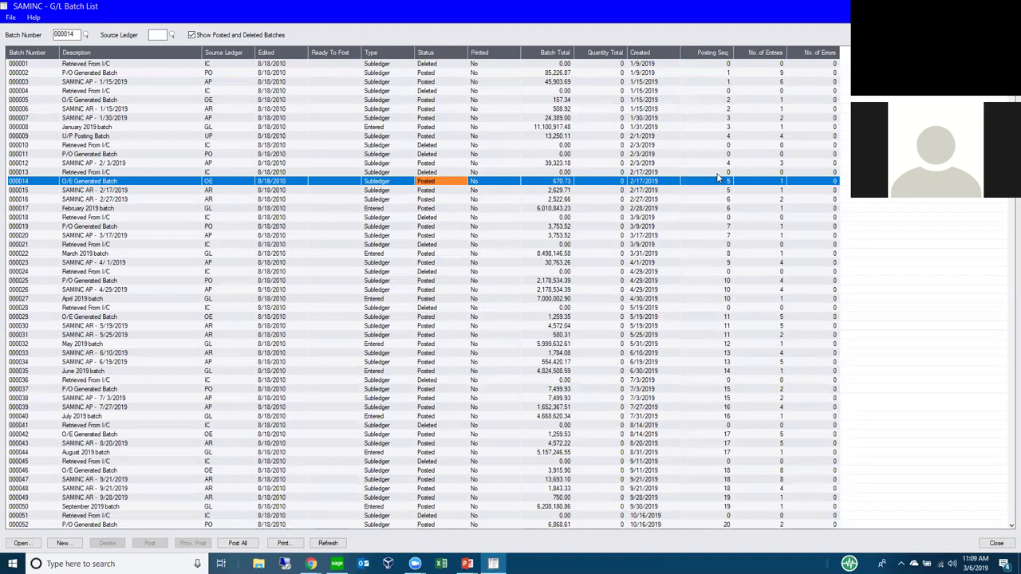
left_click(453, 140)
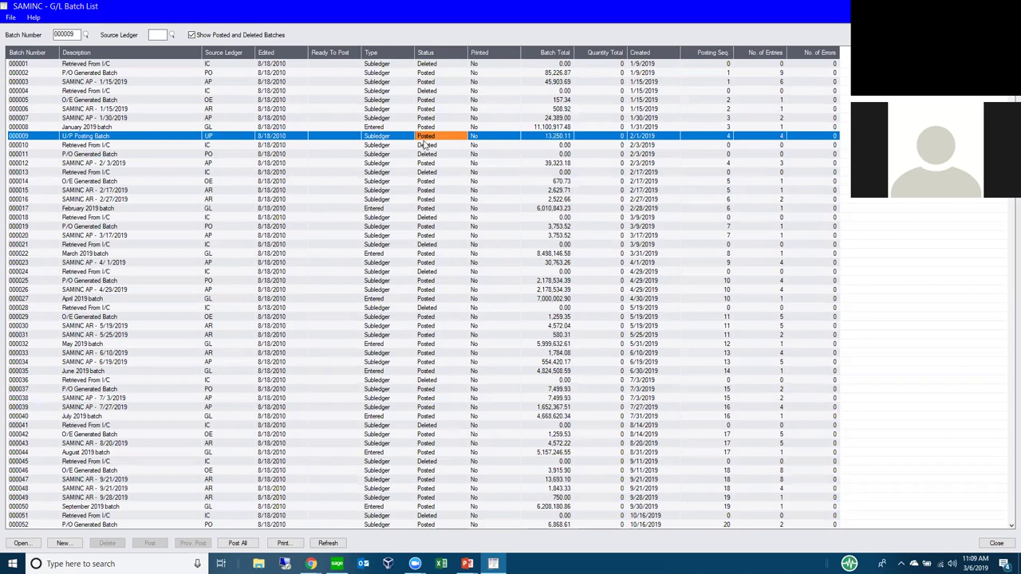
left_click(345, 137)
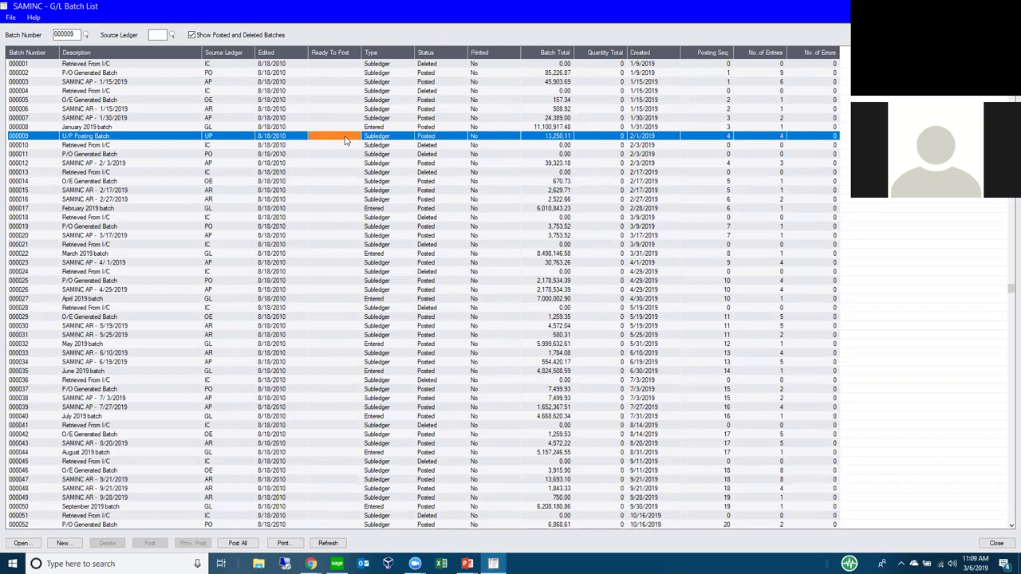
double_click(114, 138)
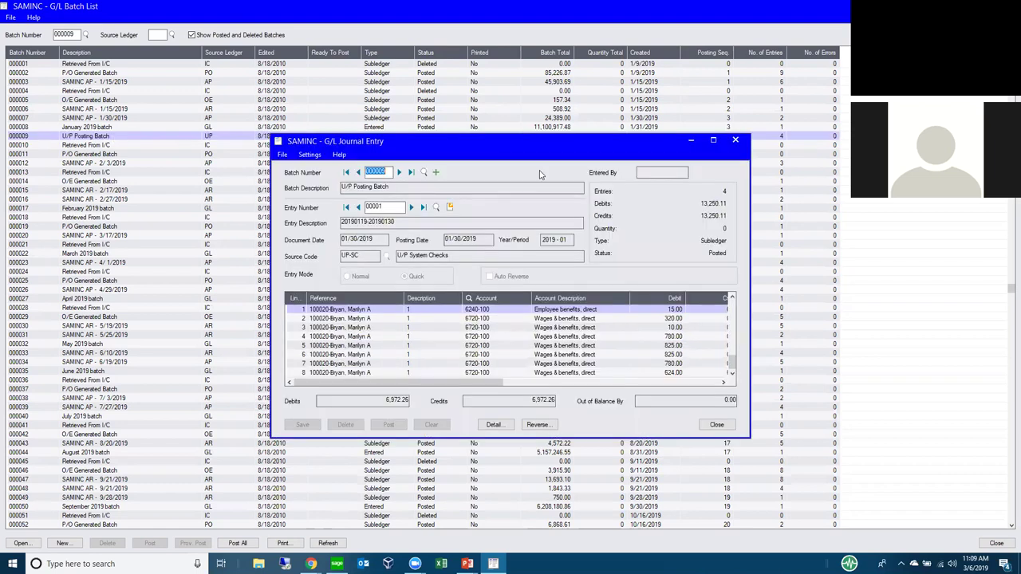
left_click(713, 140)
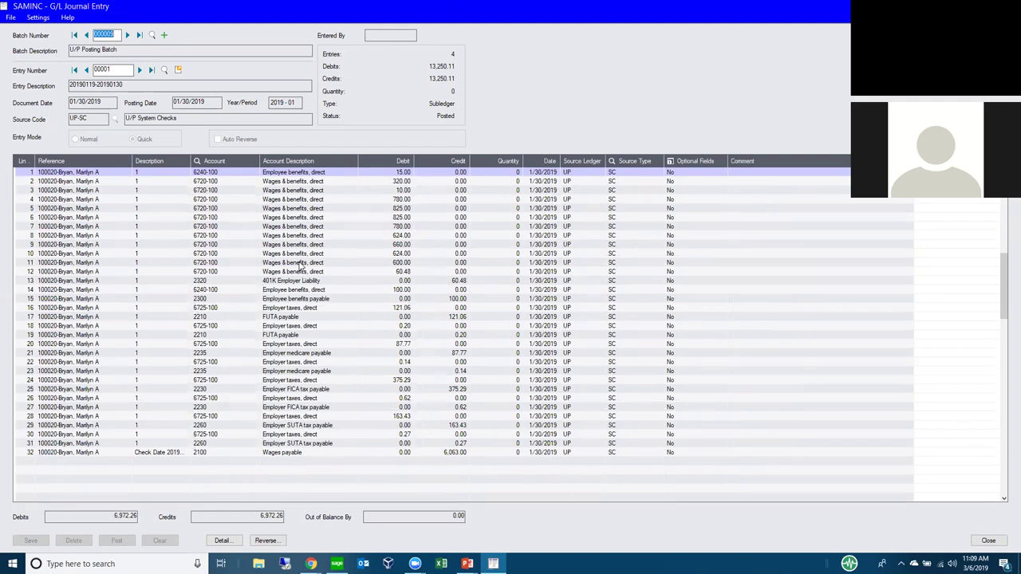
left_click(396, 218)
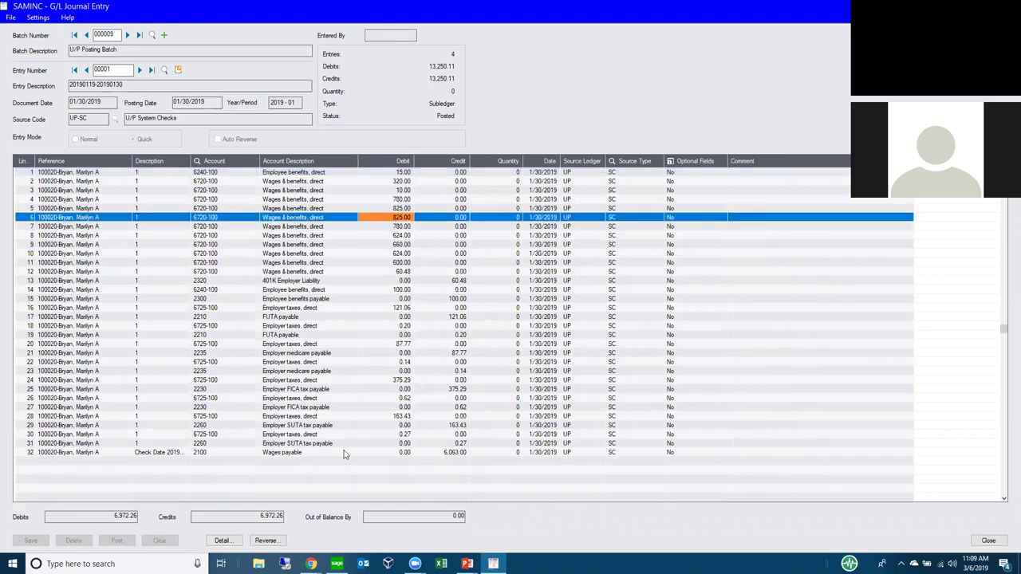
Step: Start a reversal of entry 00001 in batch 000009, targeting a new batch described as "REVERSE BATCH - From Batch 9"
left_click(266, 541)
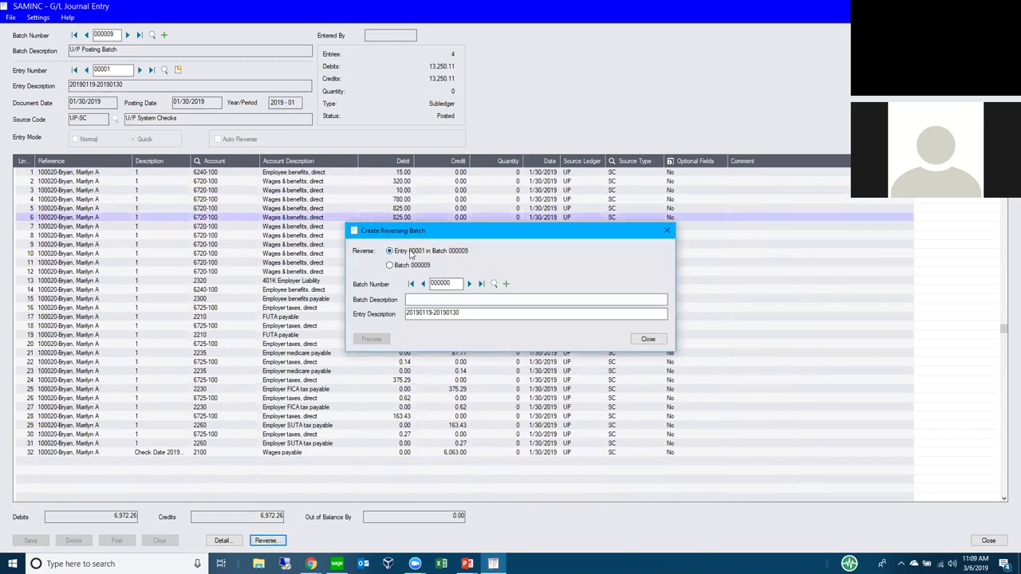
left_click(390, 265)
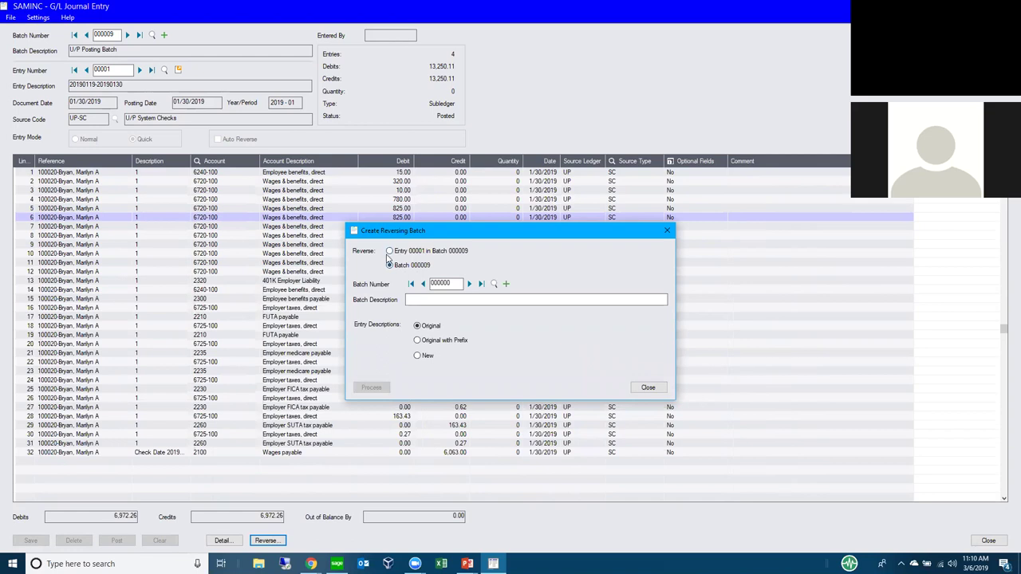
left_click(389, 251)
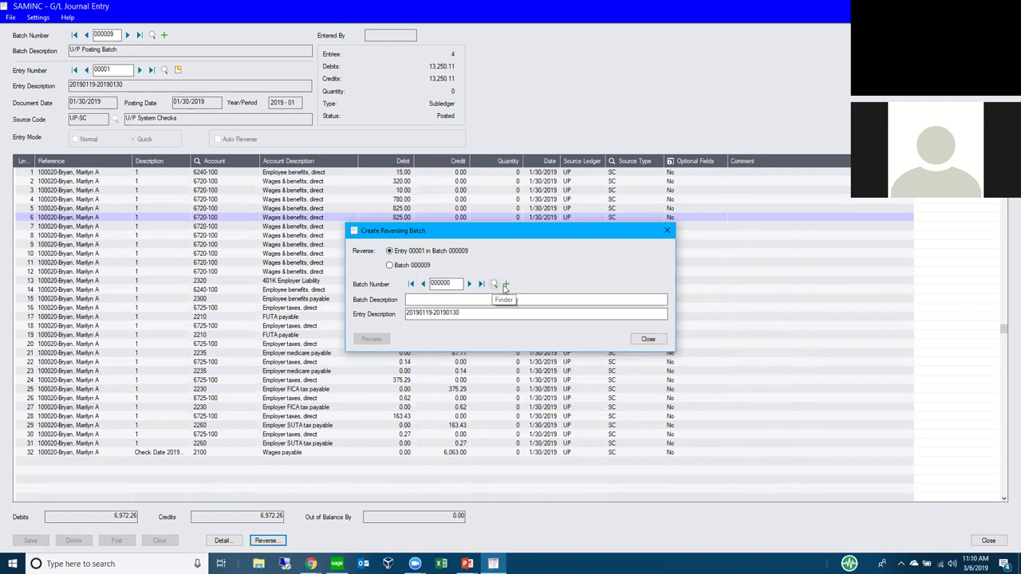
left_click(505, 285)
left_click(469, 299)
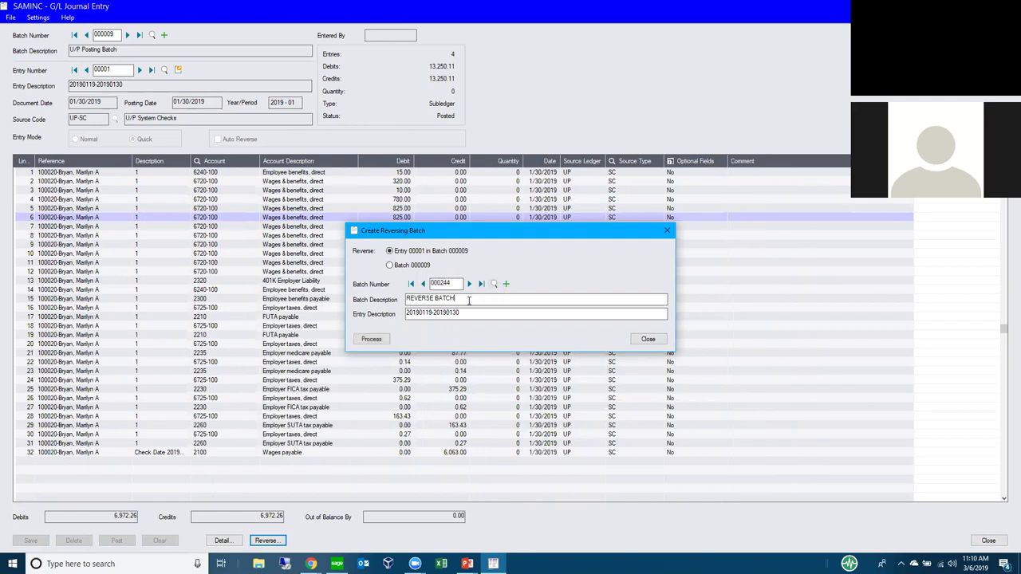
type("- From Batch 9")
key("Tab")
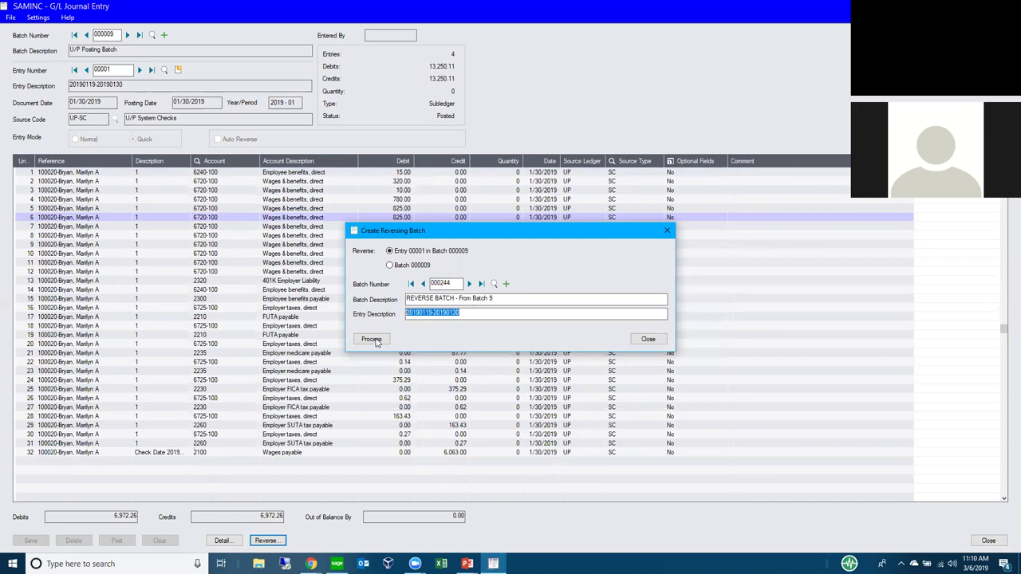
Step: Try reversing all of batch 000009 with Original with Prefix entry descriptions, enter REVERSAL as the prefix, and clear it
left_click(390, 265)
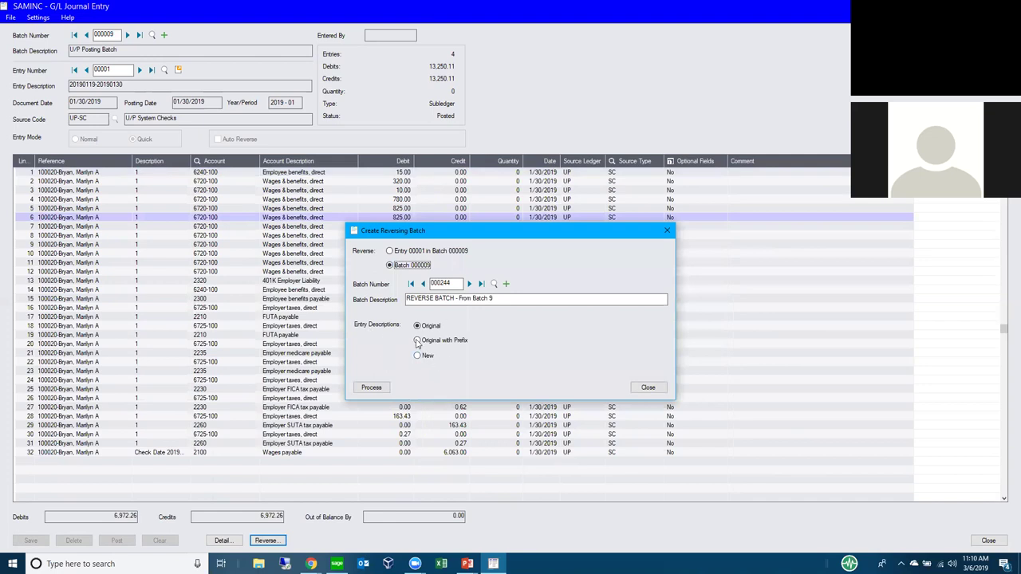
left_click(416, 340)
left_click(506, 339)
type("RE")
type("VER")
type("SA")
type("L")
key("BackSpace")
key("BackSpace")
key("BackSpace")
key("BackSpace")
key("BackSpace")
key("BackSpace")
key("BackSpace")
key("BackSpace")
Step: Limit the reversal to entry 00001 in batch 000009, process it, and close the Create Reversing Batch dialog
left_click(389, 251)
left_click(373, 339)
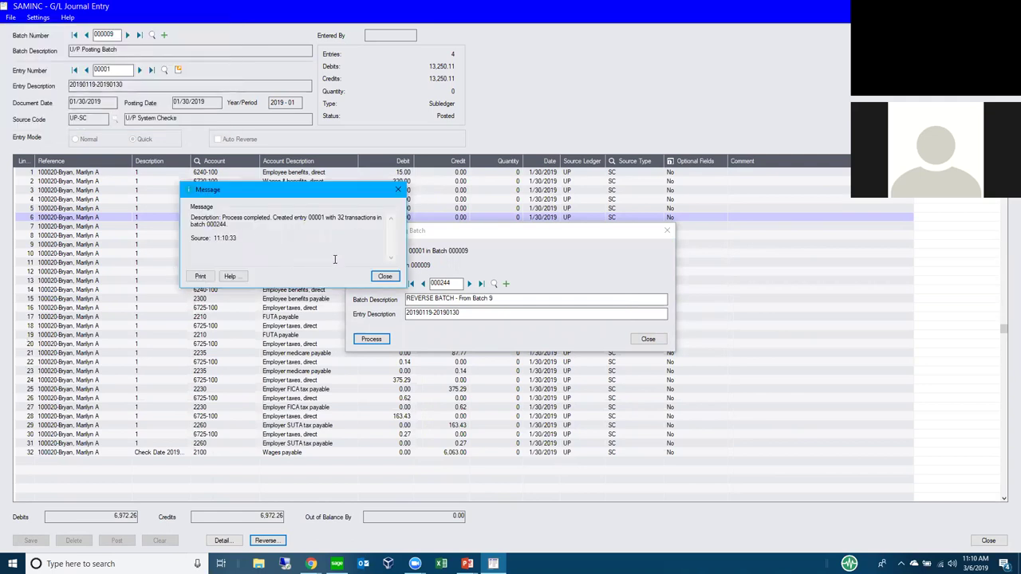
left_click(383, 276)
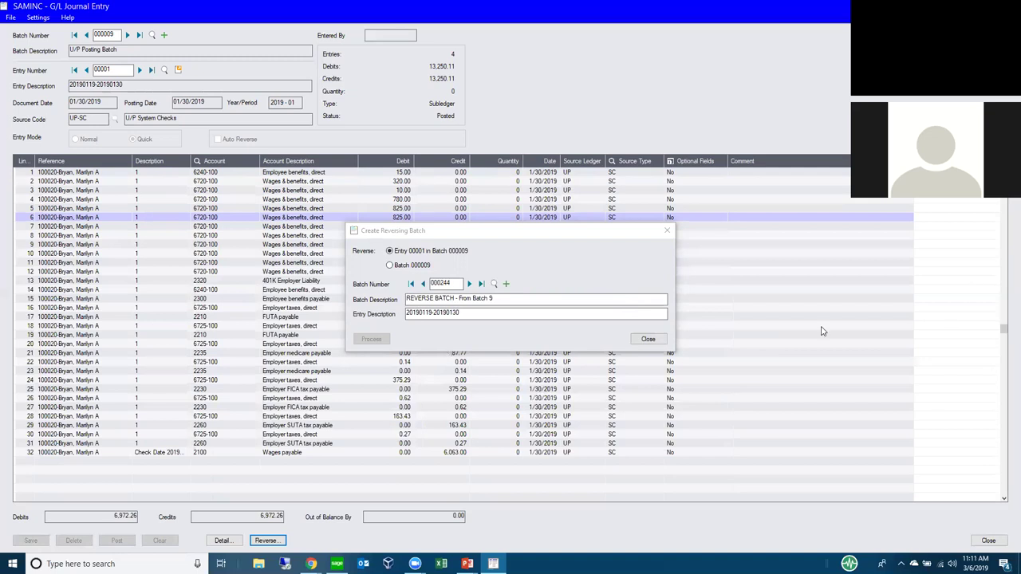
left_click(648, 340)
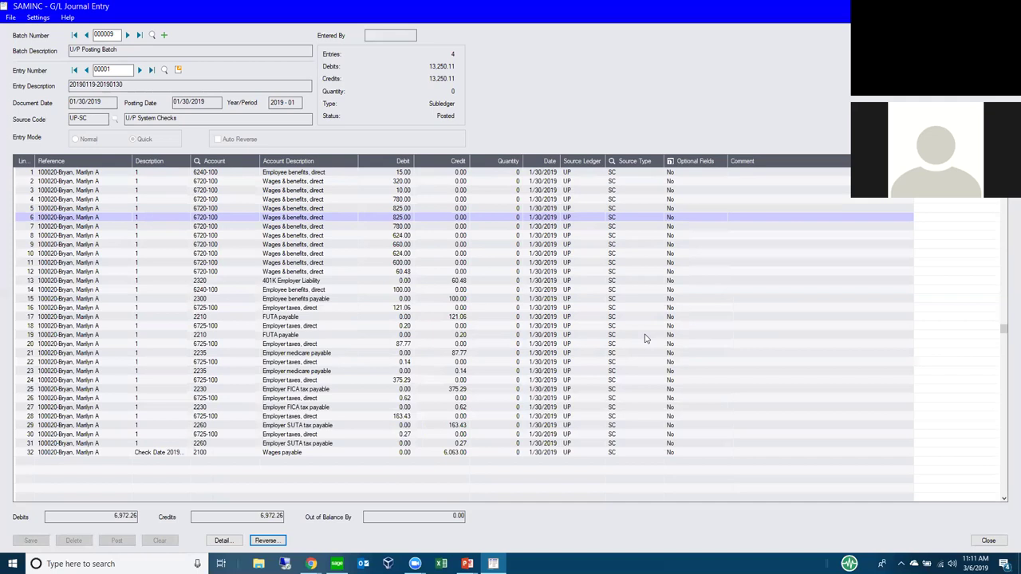
Step: Highlight lines 24 and 32 of the posted entry, and close both the journal entry and the G/L Batch List
left_click(211, 380)
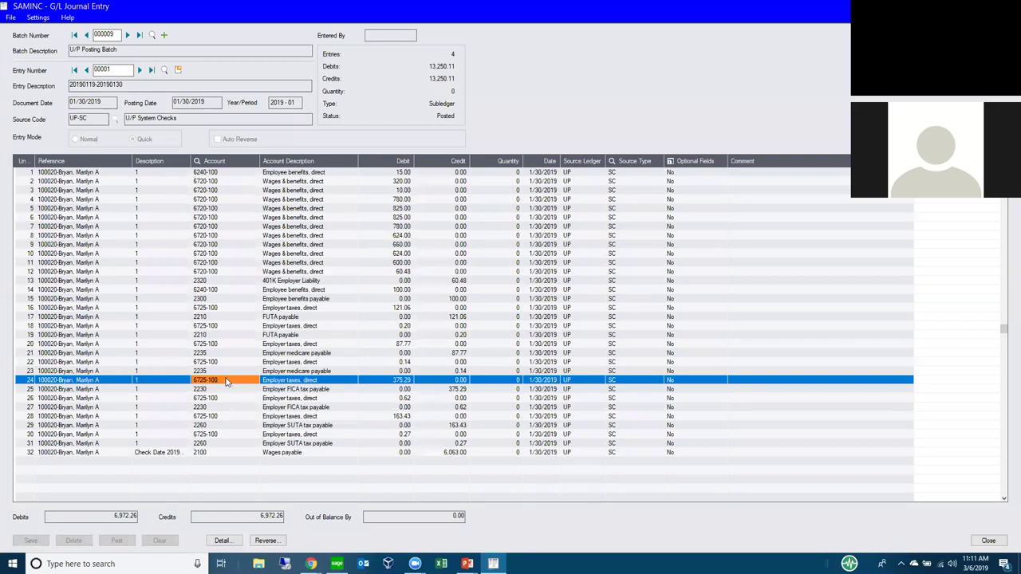
left_click(163, 452)
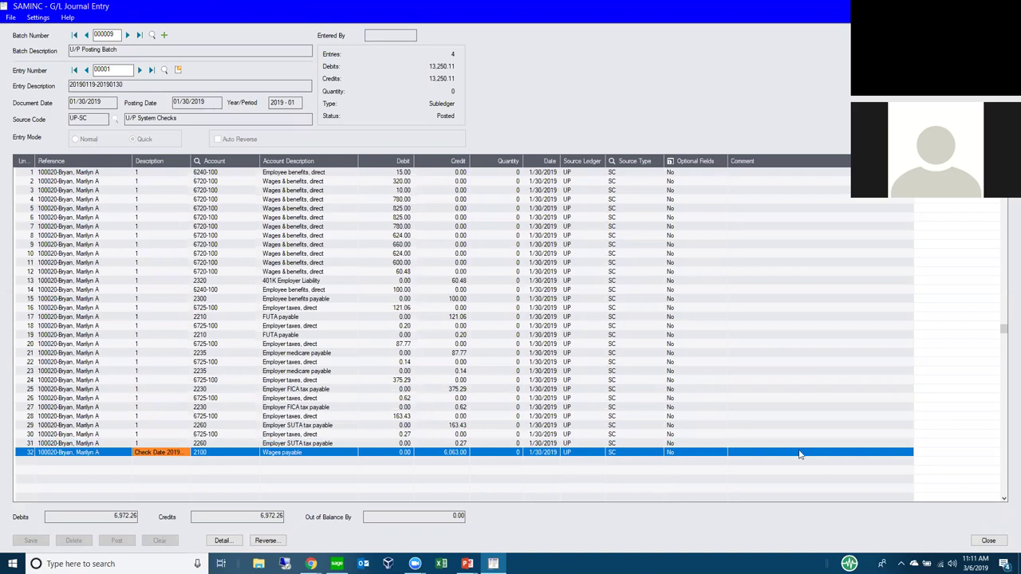
left_click(987, 541)
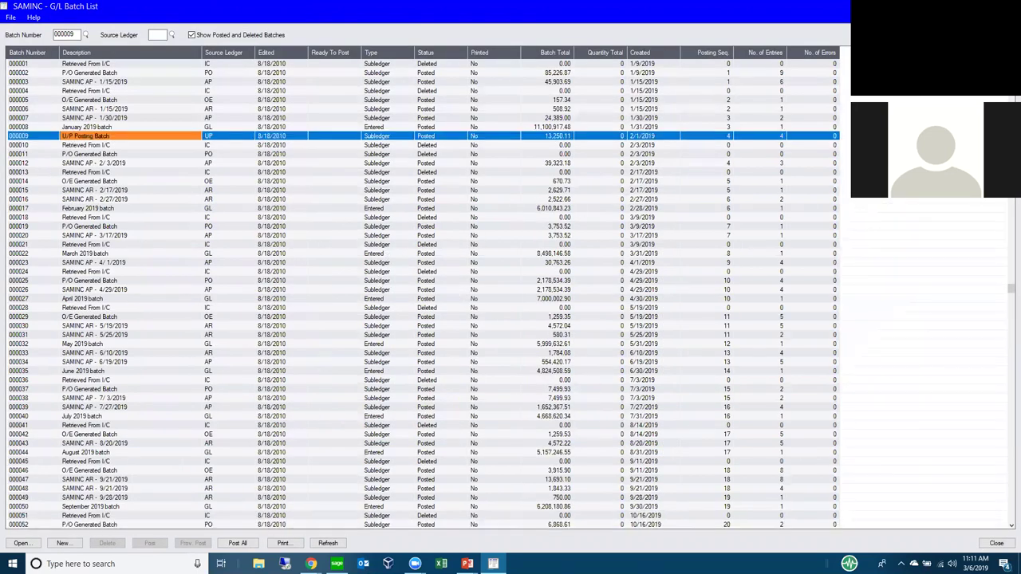
key("alt+F4")
Step: Open G/L Journal Entry and create a new batch in a maximized window
key("Right")
key("Return")
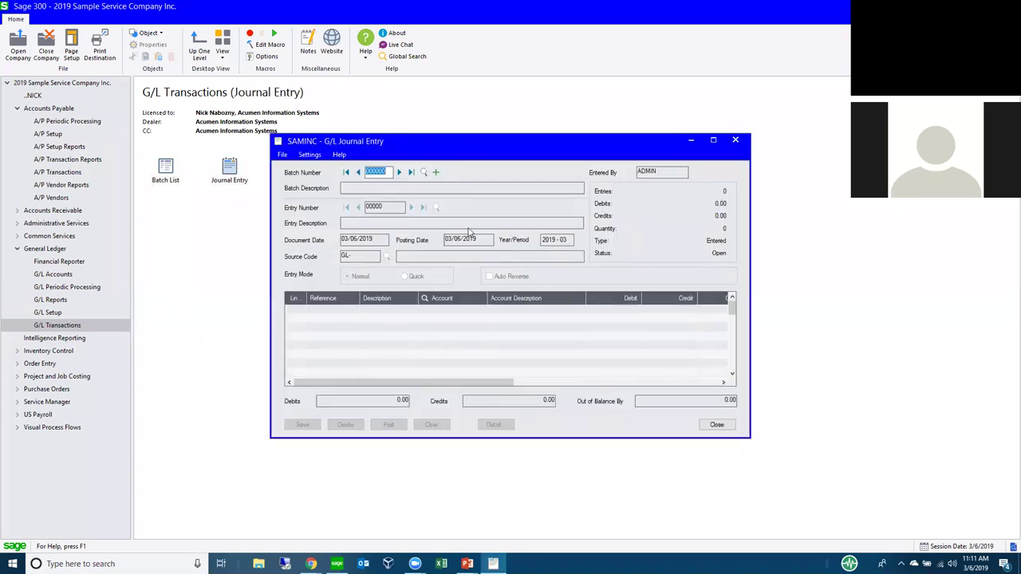
left_click(435, 173)
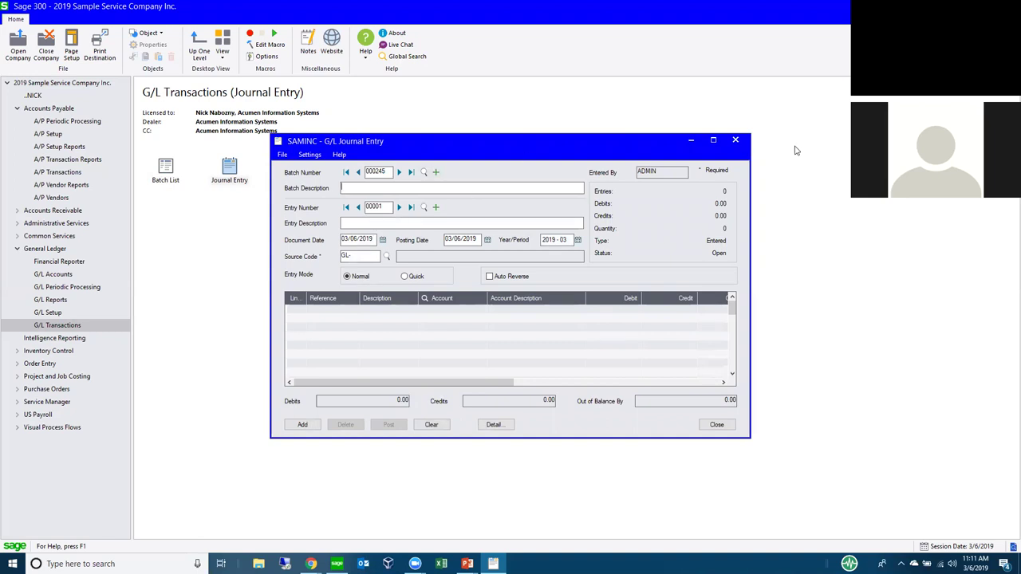
left_click(713, 141)
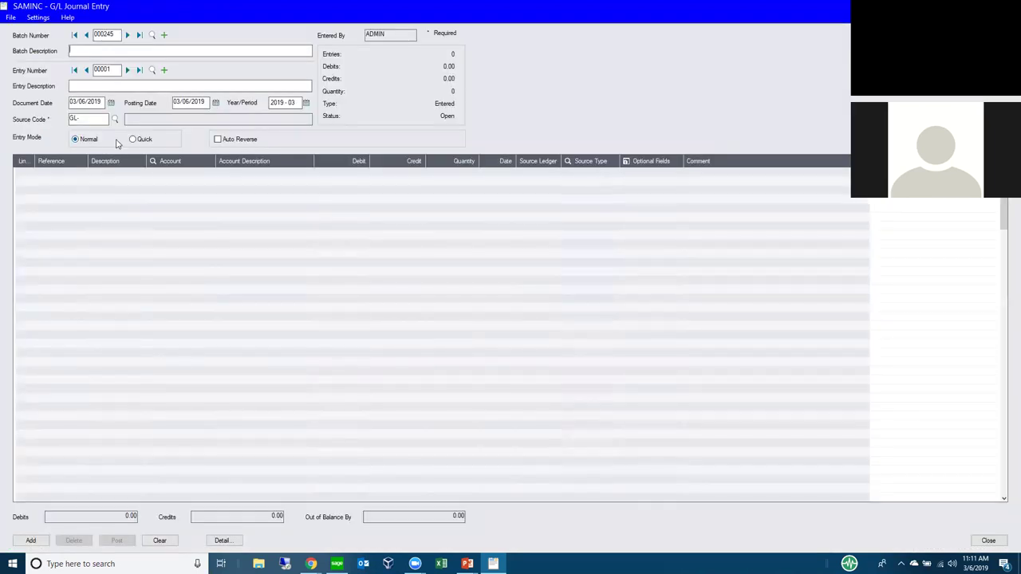
Step: Set the new entry's source code to GL-JE and its entry mode to Quick
left_click(97, 119)
type("GL-JE")
key("Tab")
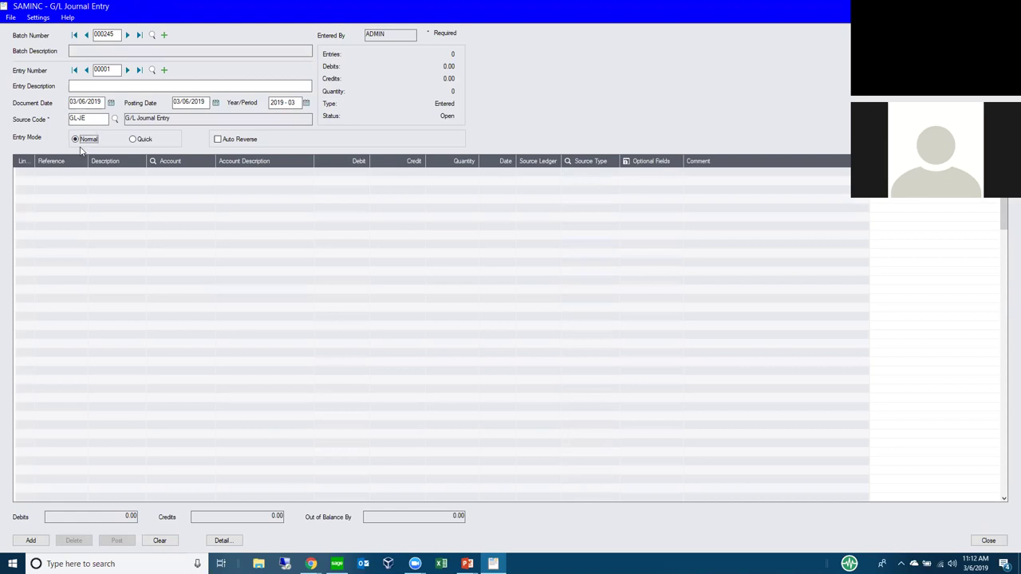
left_click(132, 141)
Step: Enter a detail line with reference REF, description DESC, account 1000 and a debit of 100, and insert a second line
left_click(69, 180)
type("REF")
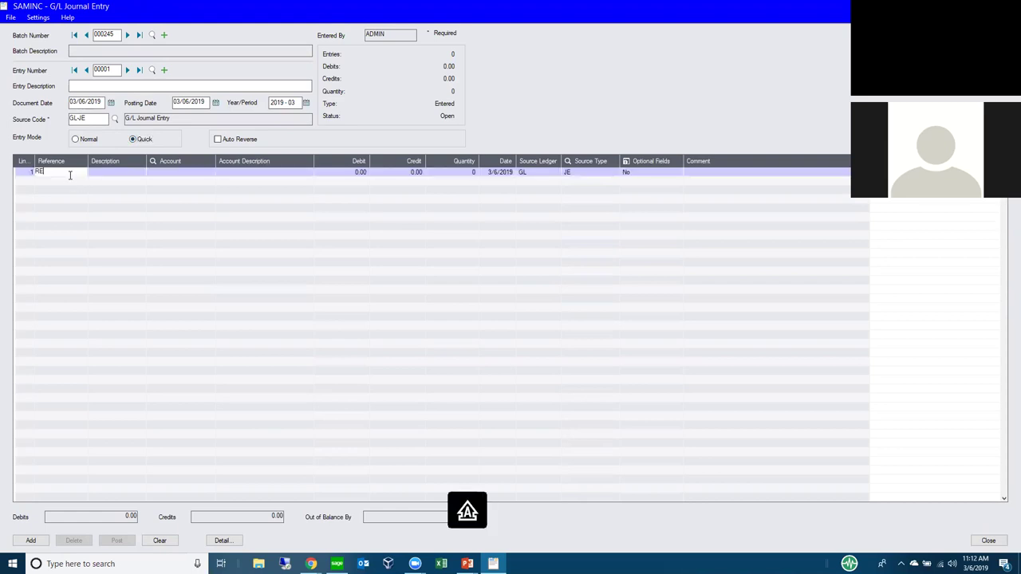
key("Tab")
type("DESC")
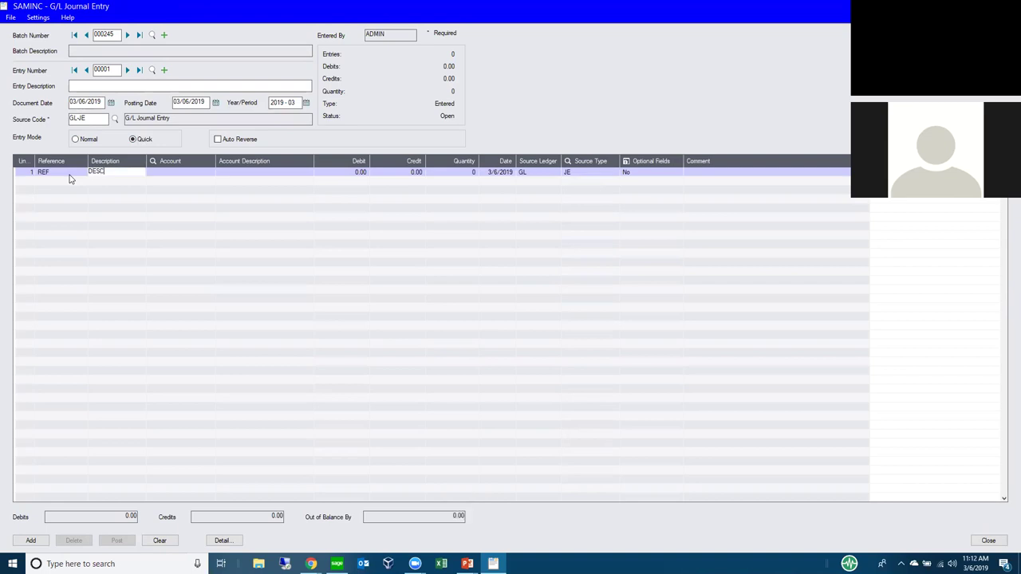
key("Tab")
type("1000")
key("Tab")
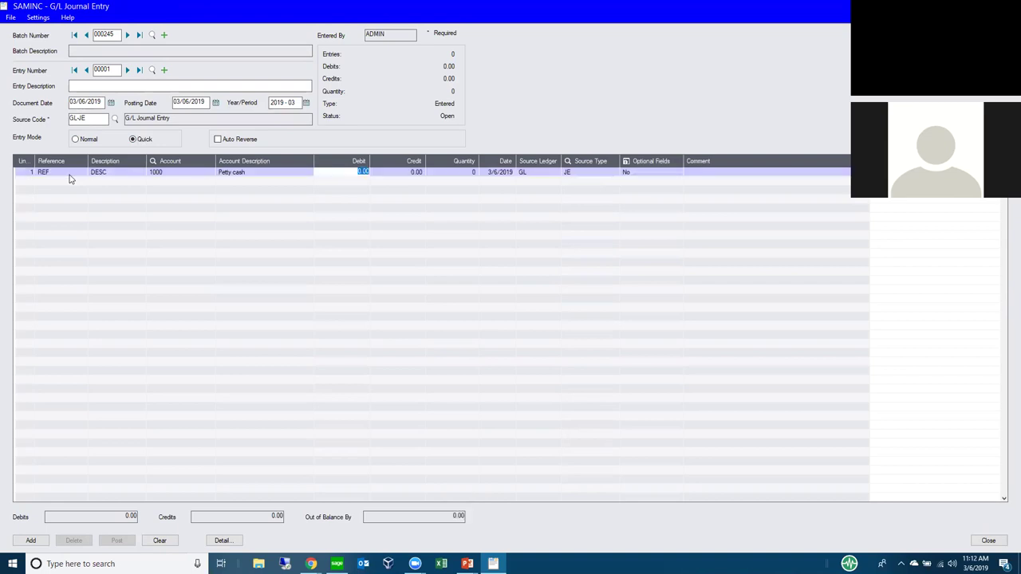
type("100")
key("Insert")
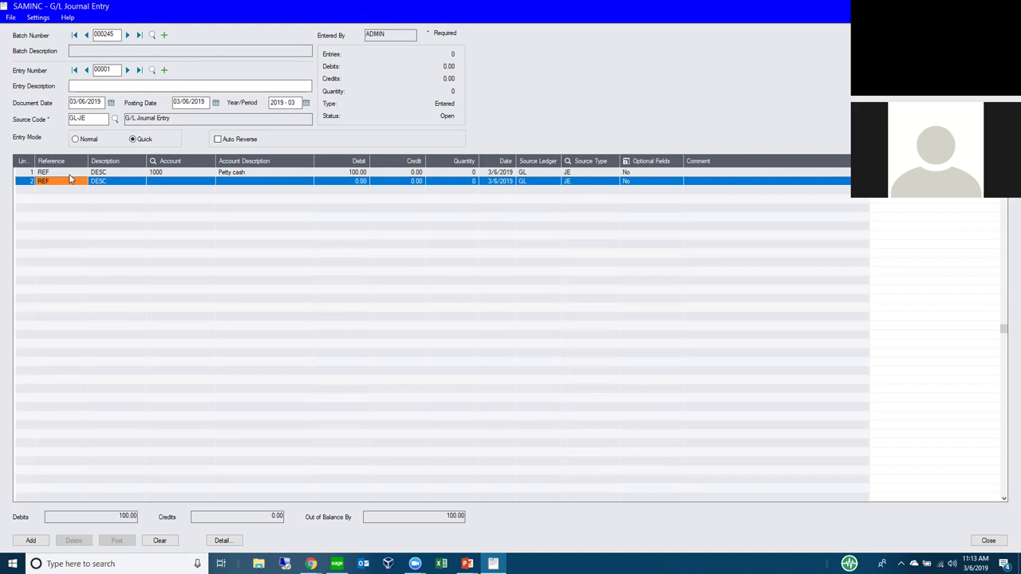
Step: Close the journal entry without adding it, and open Recurring Entries in G/L Setup
left_click(988, 541)
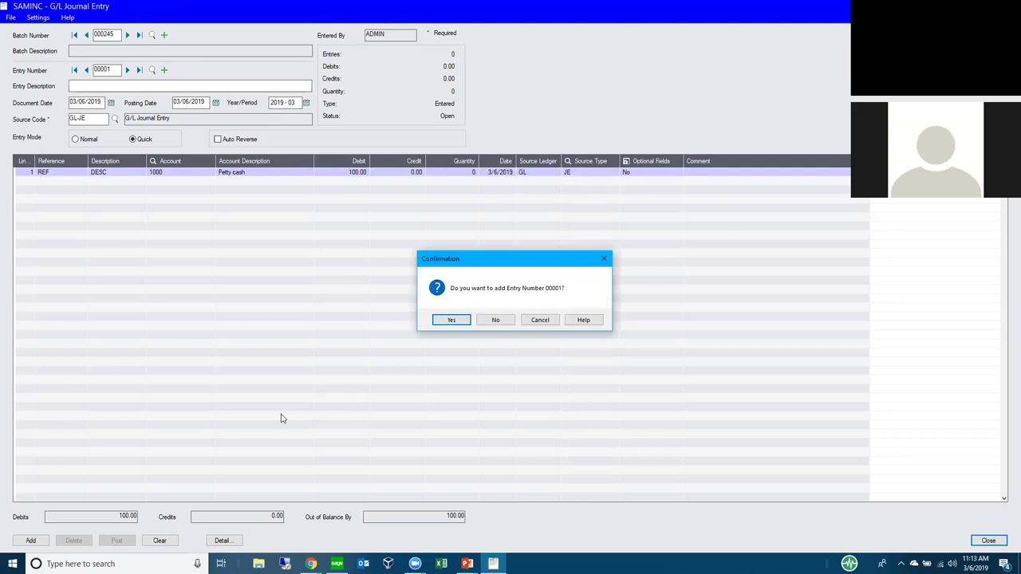
left_click(500, 323)
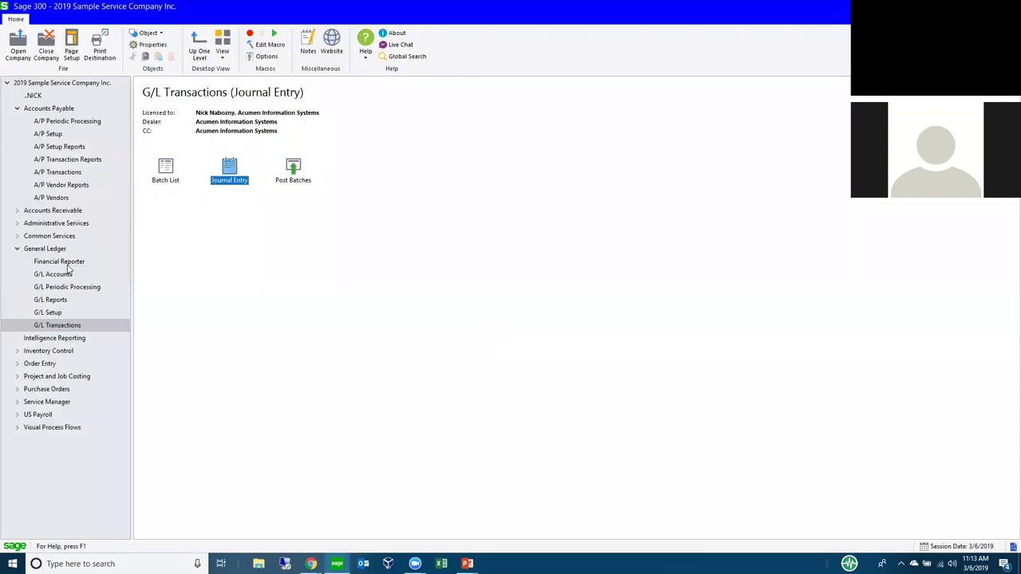
left_click(54, 314)
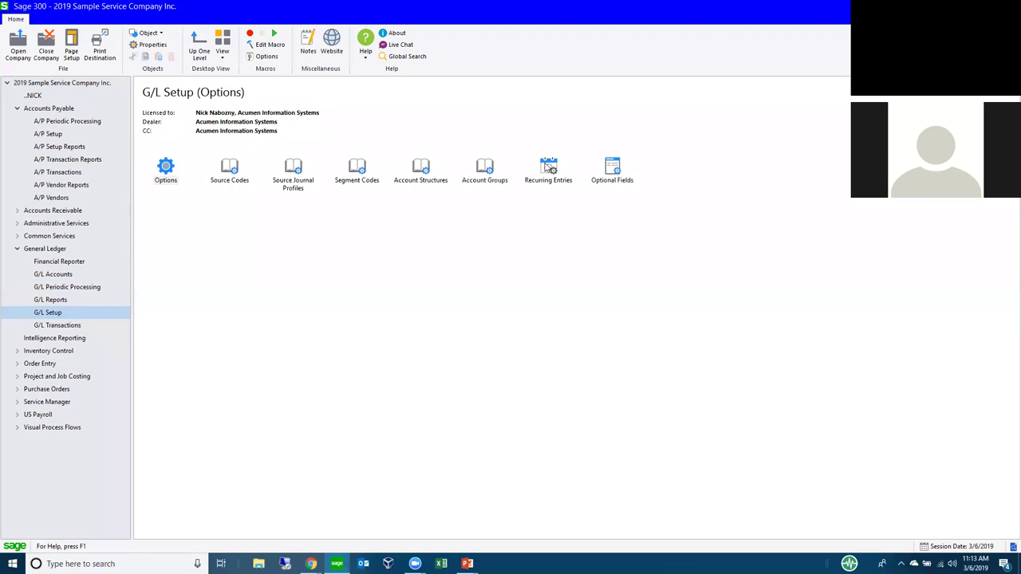
double_click(551, 170)
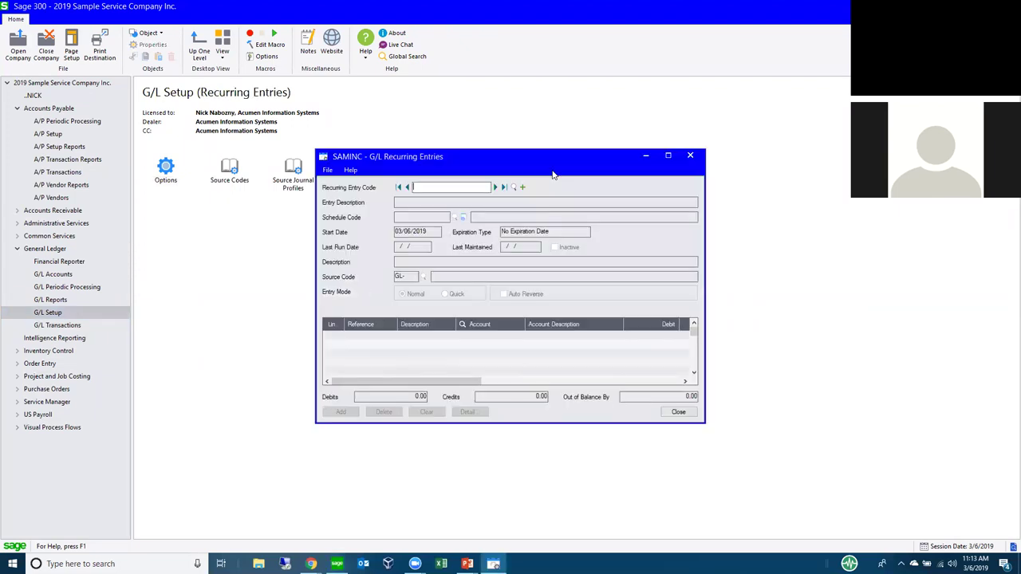
Step: Load the RENT recurring entry from an enlarged finder with a widened description column, and highlight its office rent line
left_click(513, 187)
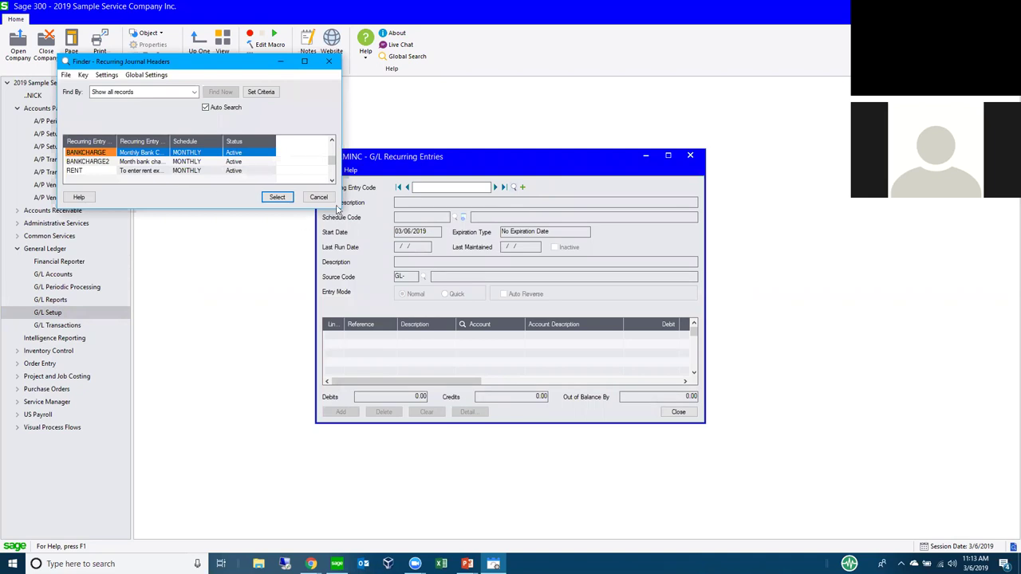
left_click_drag(339, 207, 539, 357)
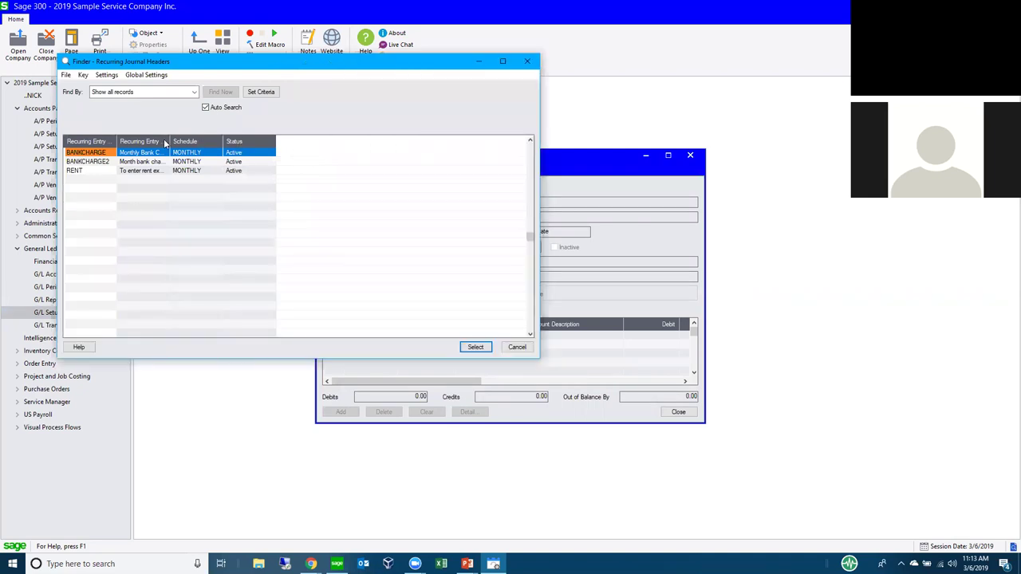
left_click_drag(171, 141, 219, 144)
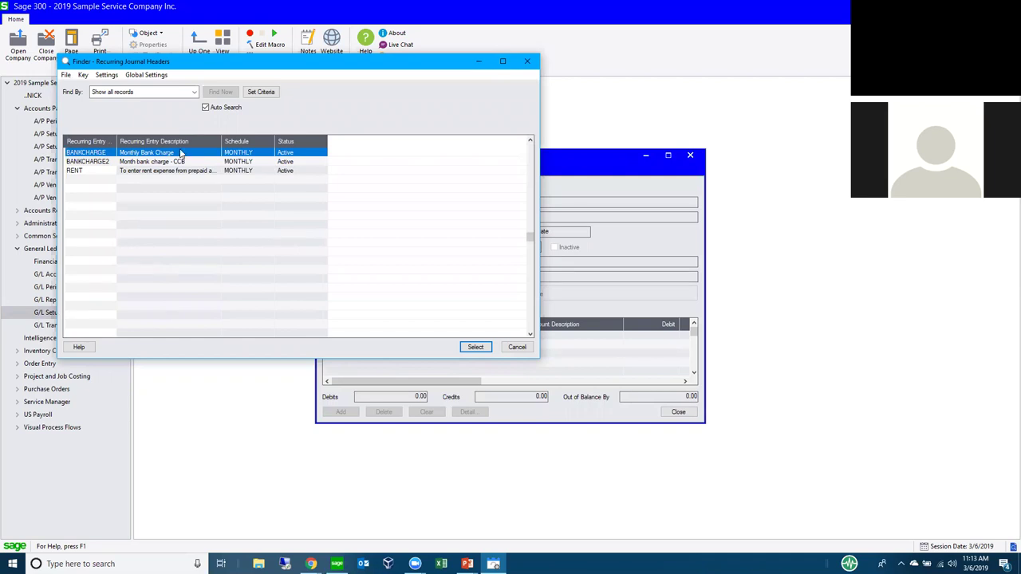
double_click(101, 172)
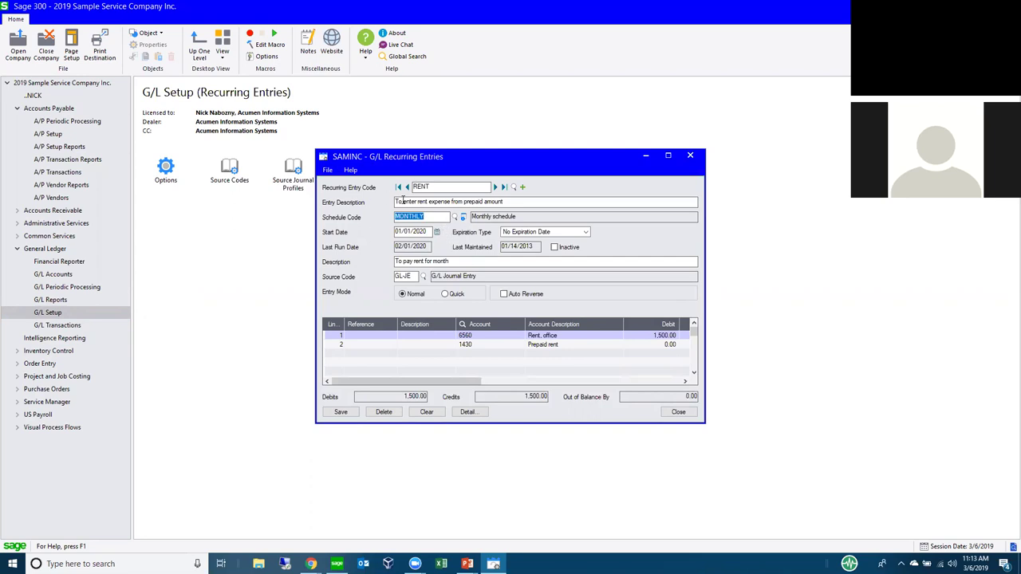
left_click(393, 275)
left_click(441, 336)
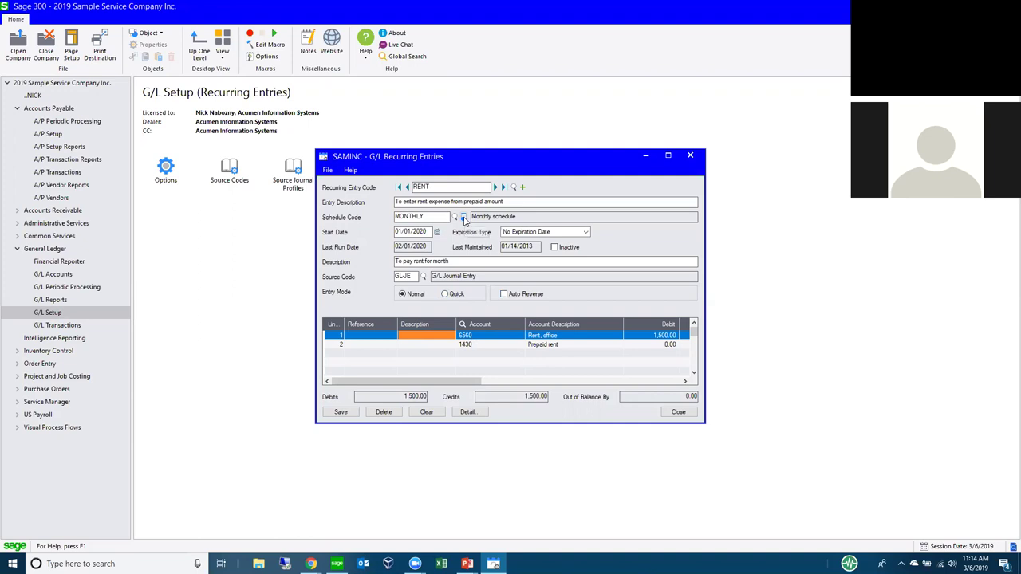
Step: Open the MONTHLY schedule from the recurring entry and try its daily, weekly and monthly recurring periods
left_click(464, 218)
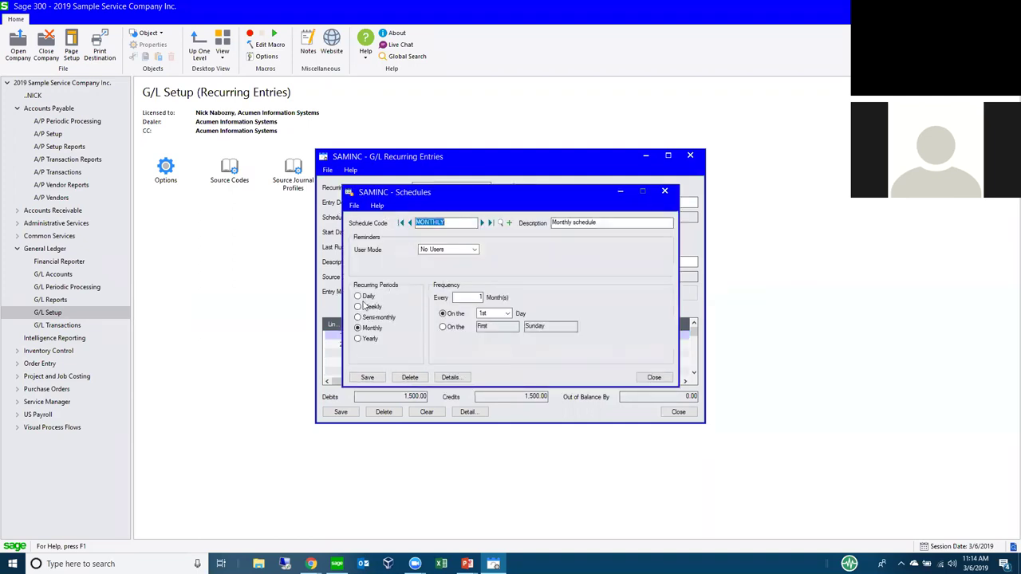
left_click(361, 296)
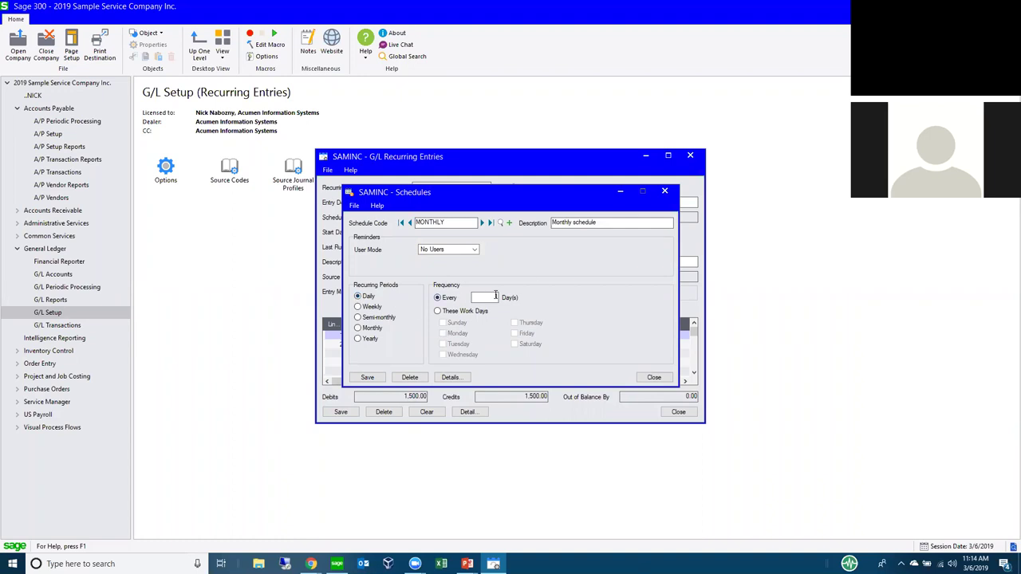
left_click(358, 307)
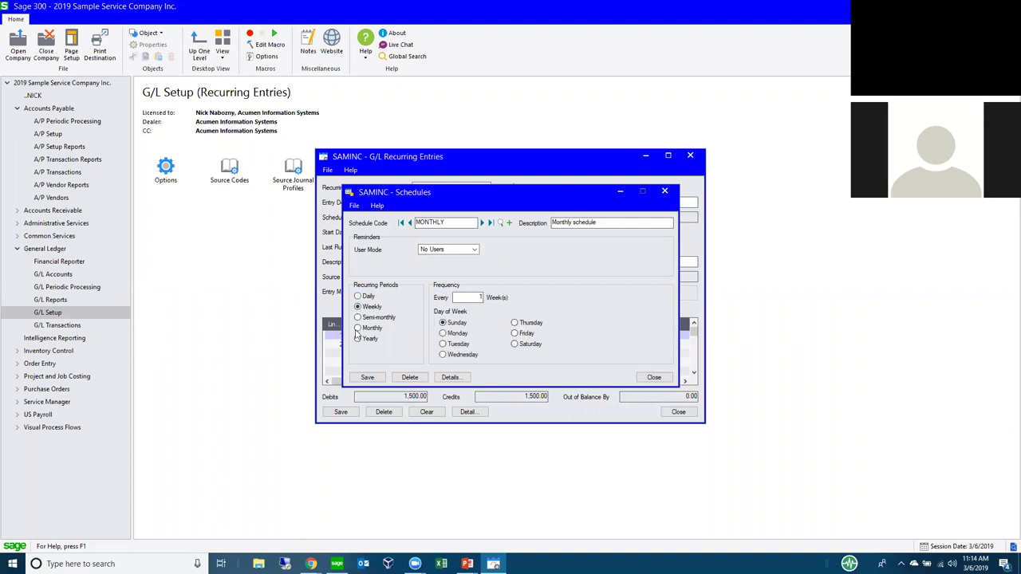
left_click(358, 328)
left_click(358, 296)
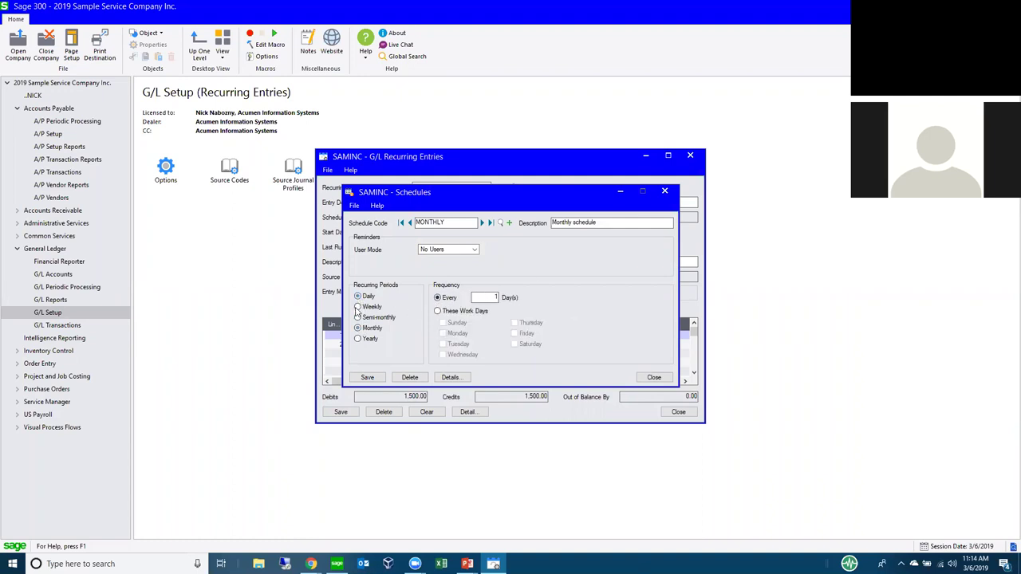
Step: Try a Specific User reminder with a user ID, discard the schedule changes and close the recurring entry
left_click(474, 250)
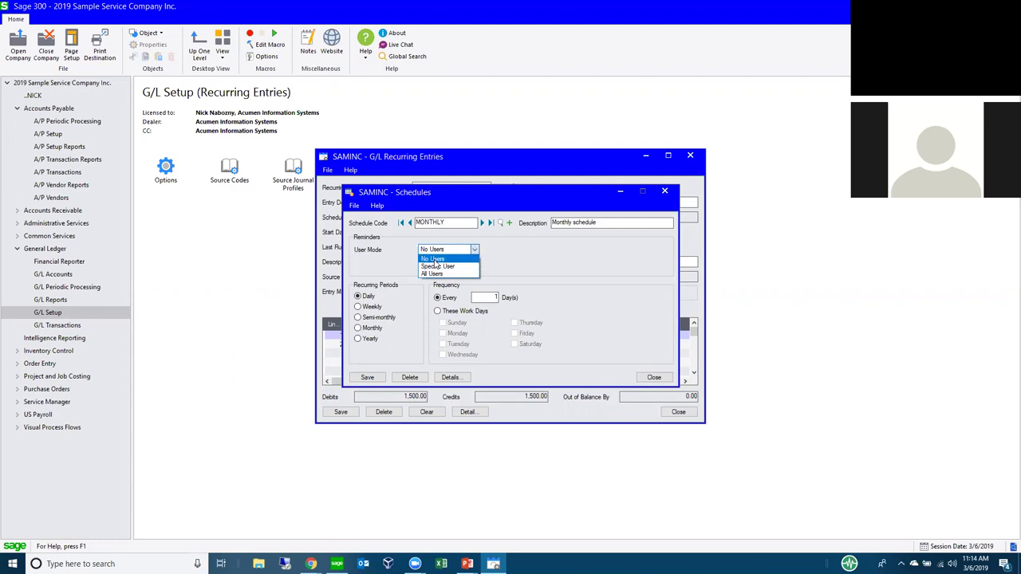
left_click(439, 267)
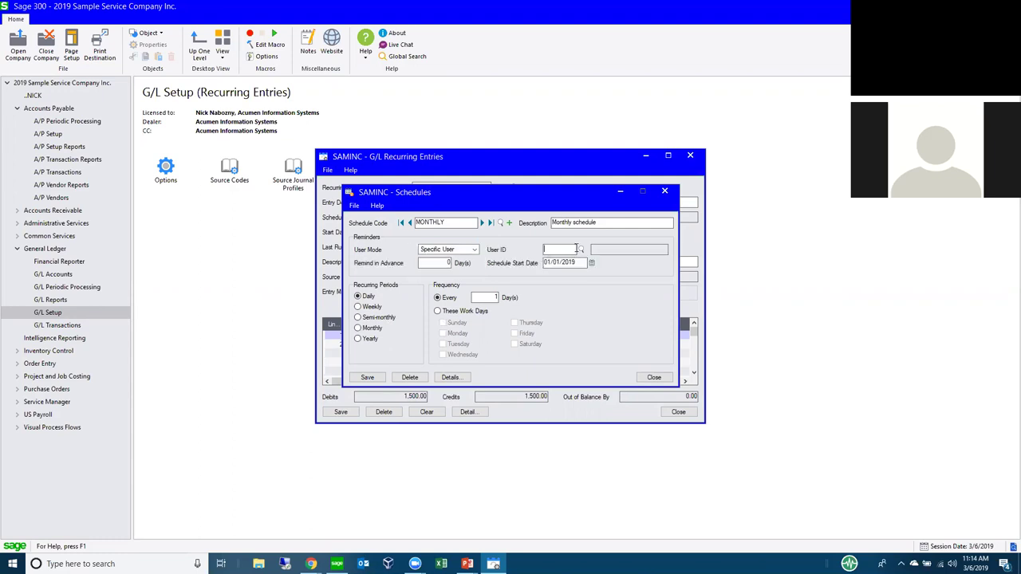
type("NICK")
key("Tab")
left_click(665, 191)
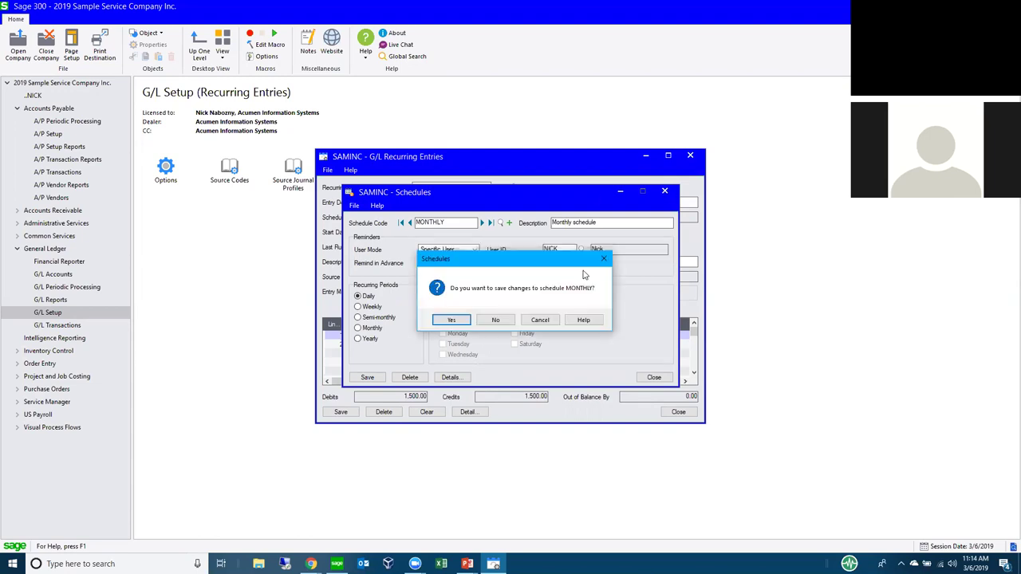
left_click(497, 322)
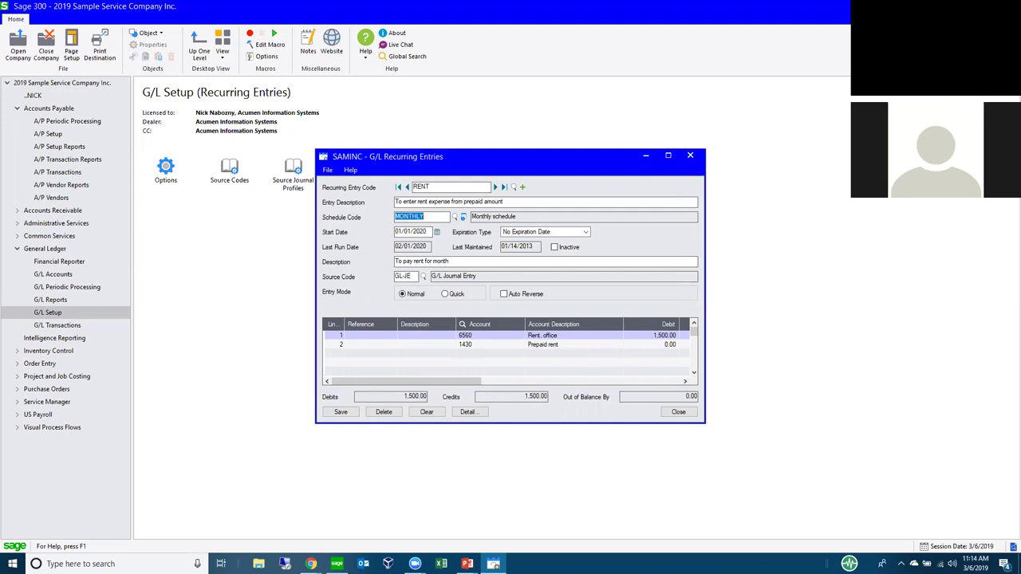
left_click(691, 157)
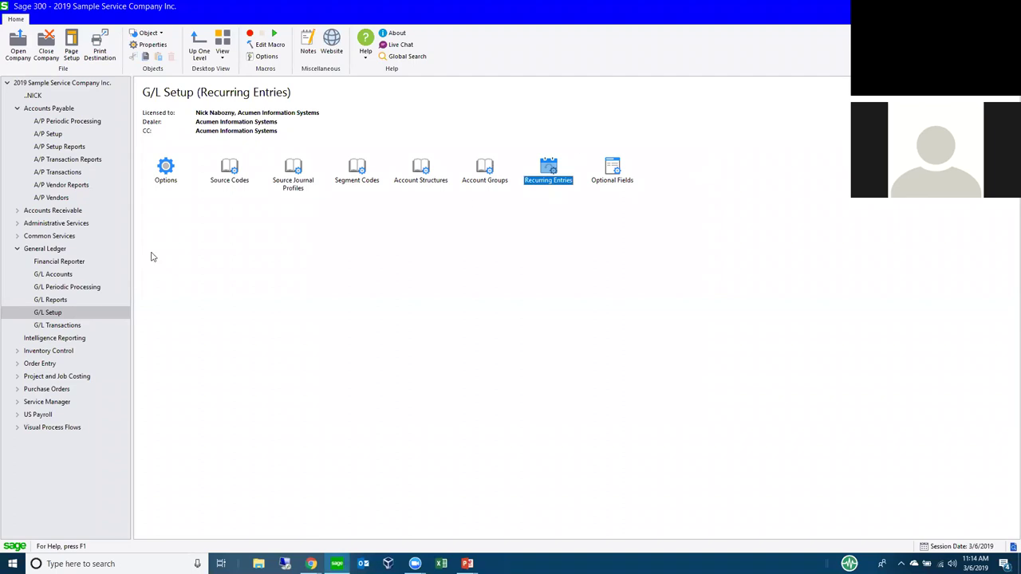
Step: Open the Chart of Accounts in G/L Accounts and list the accounts starting from account 4000
left_click(43, 277)
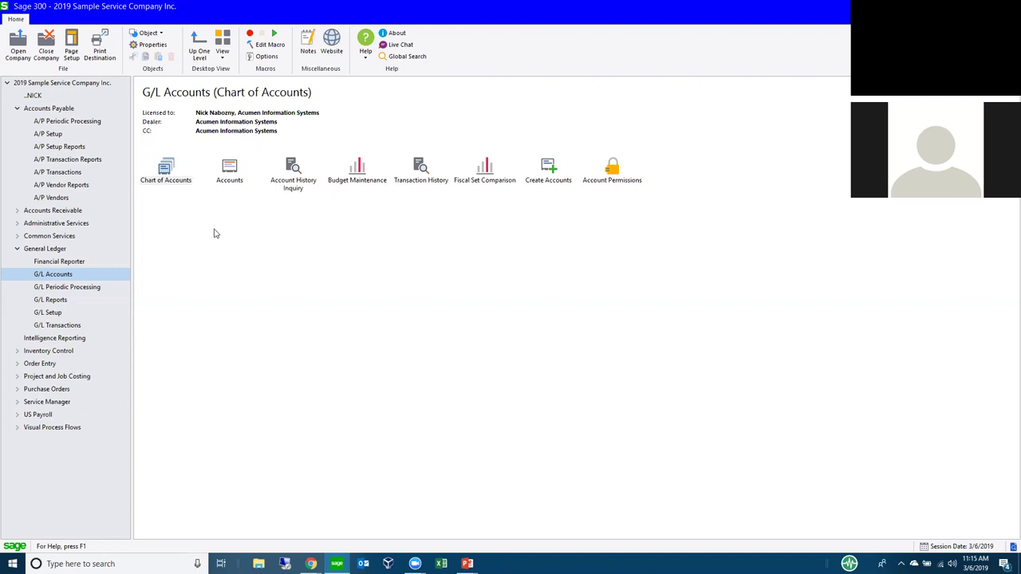
left_click(229, 177)
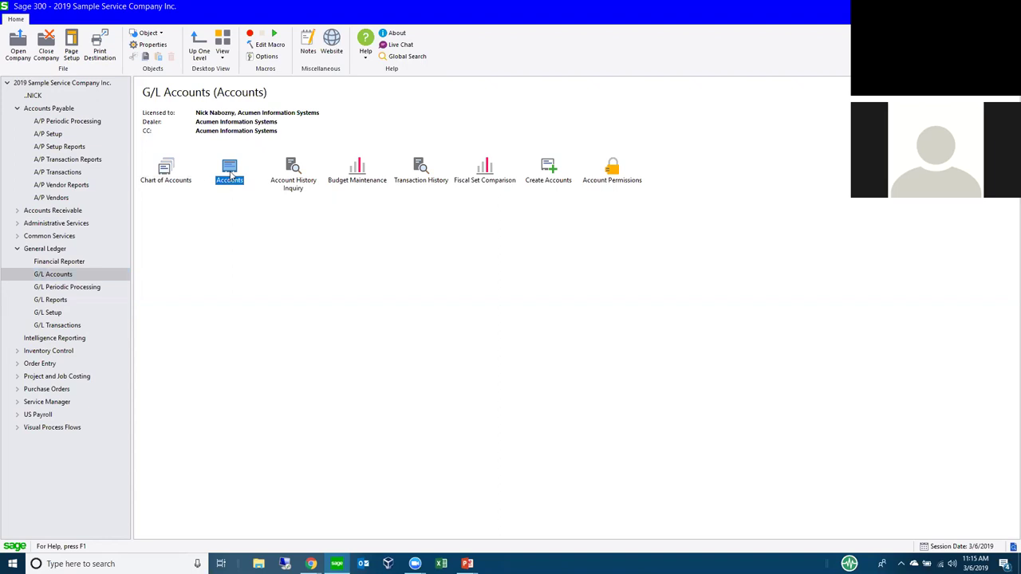
double_click(171, 168)
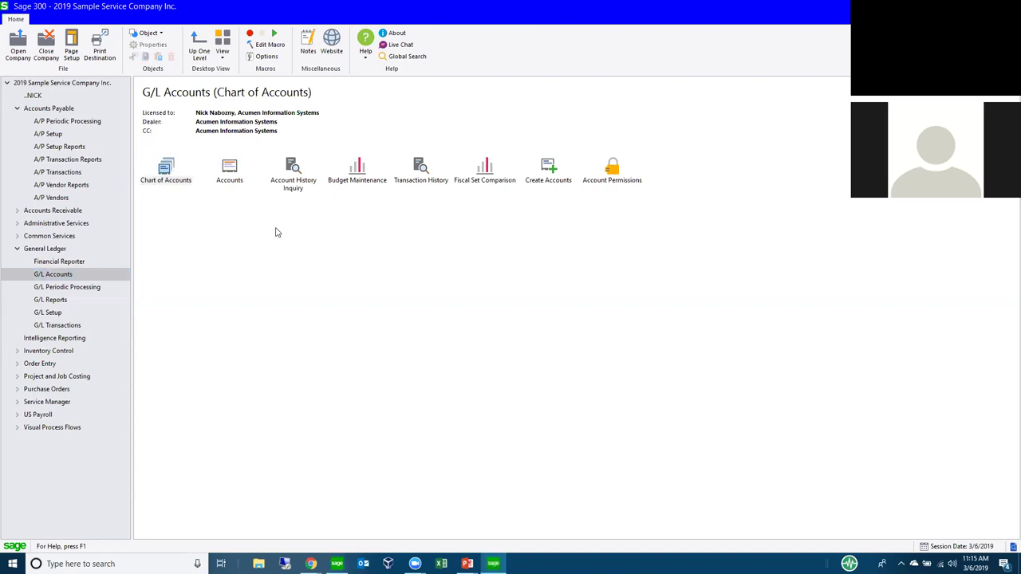
left_click(401, 188)
type("4000")
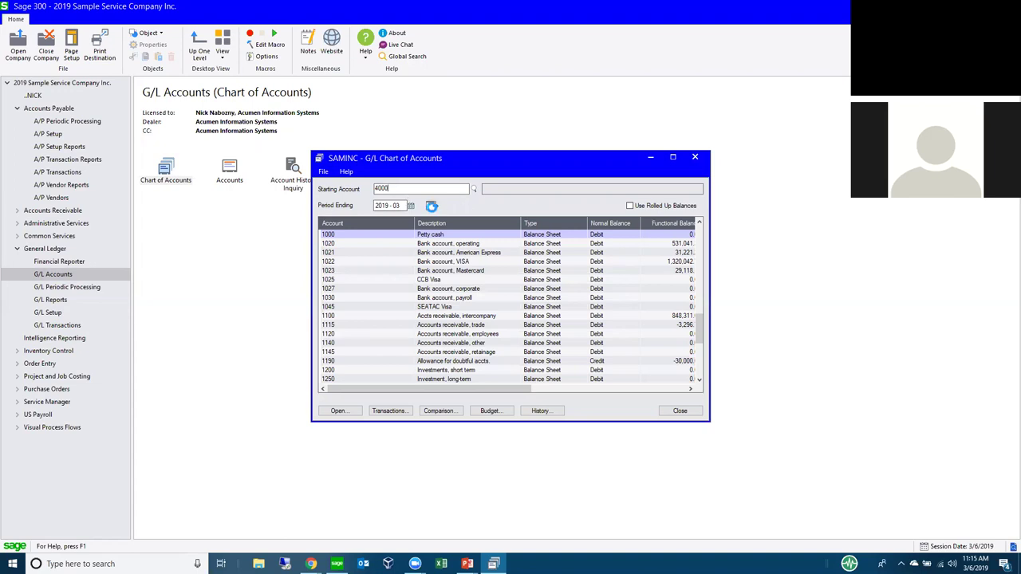
left_click(432, 205)
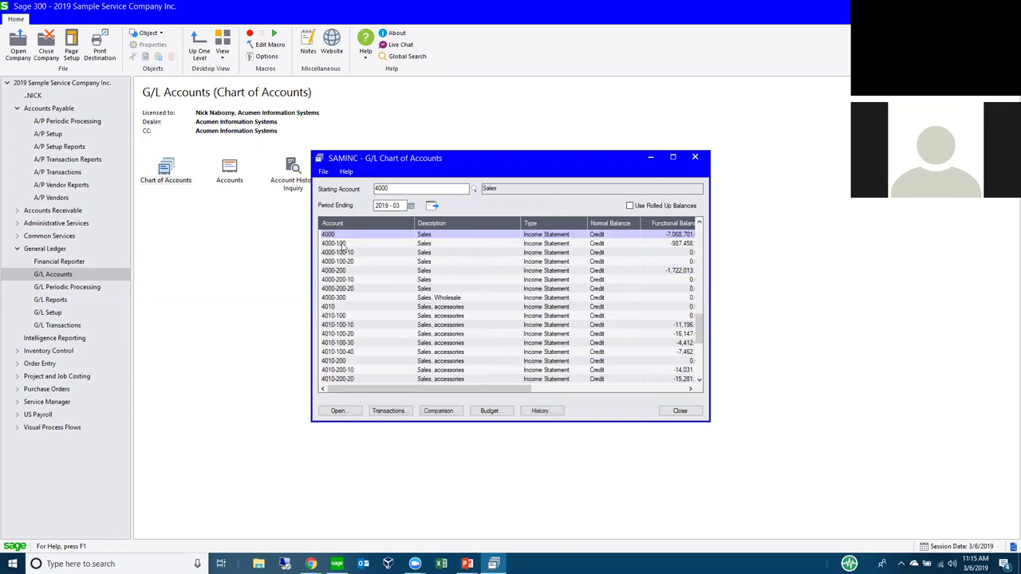
Step: Examine the segmented sales accounts such as 4000-200-10 and 4000-100-10, and close the chart of accounts
left_click(345, 279)
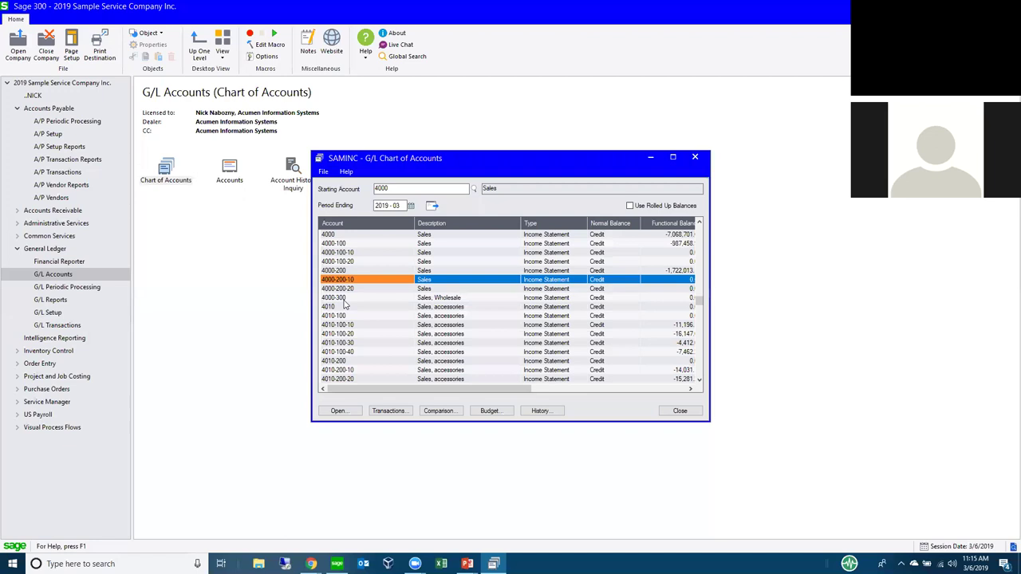
left_click(345, 301)
left_click(356, 253)
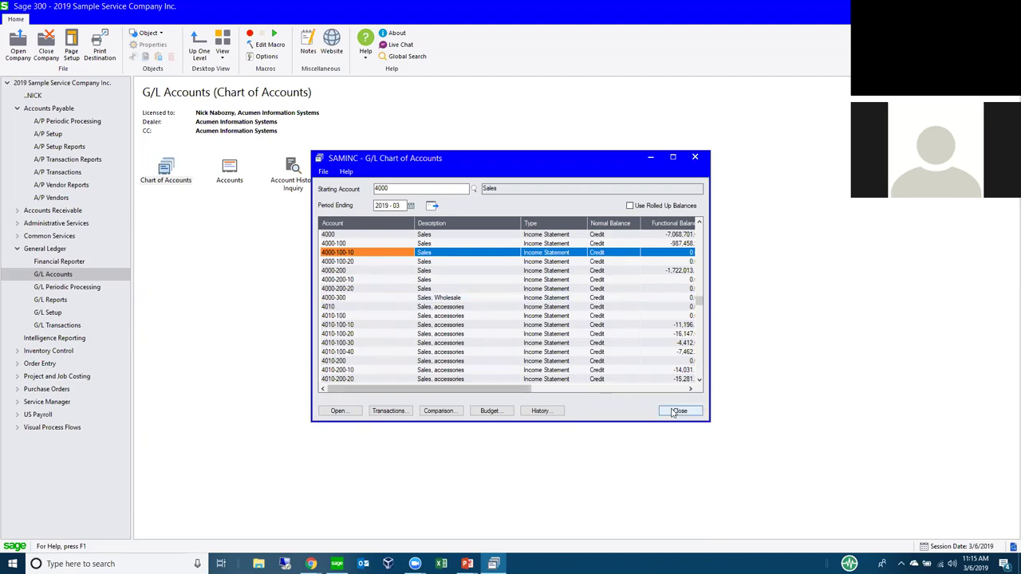
left_click(690, 410)
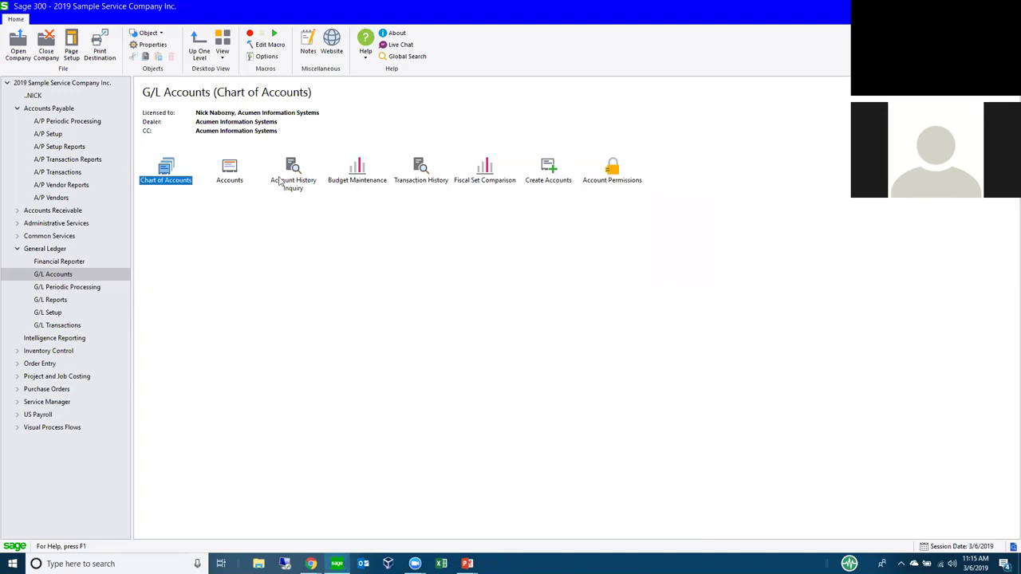
Step: Open Create Accounts and set both the source and the new accounts' structure code to ACCDIV
double_click(547, 167)
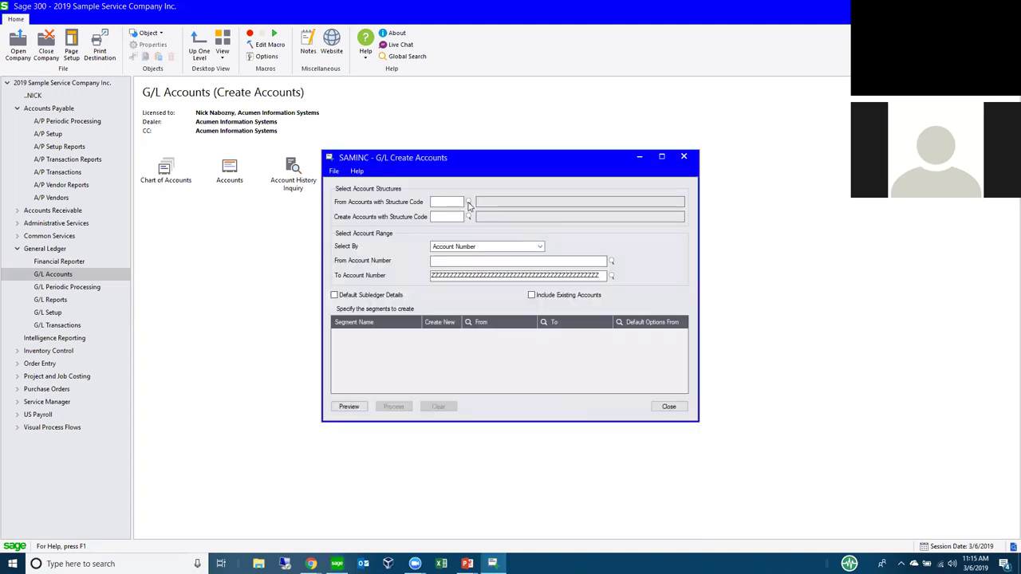
left_click(469, 203)
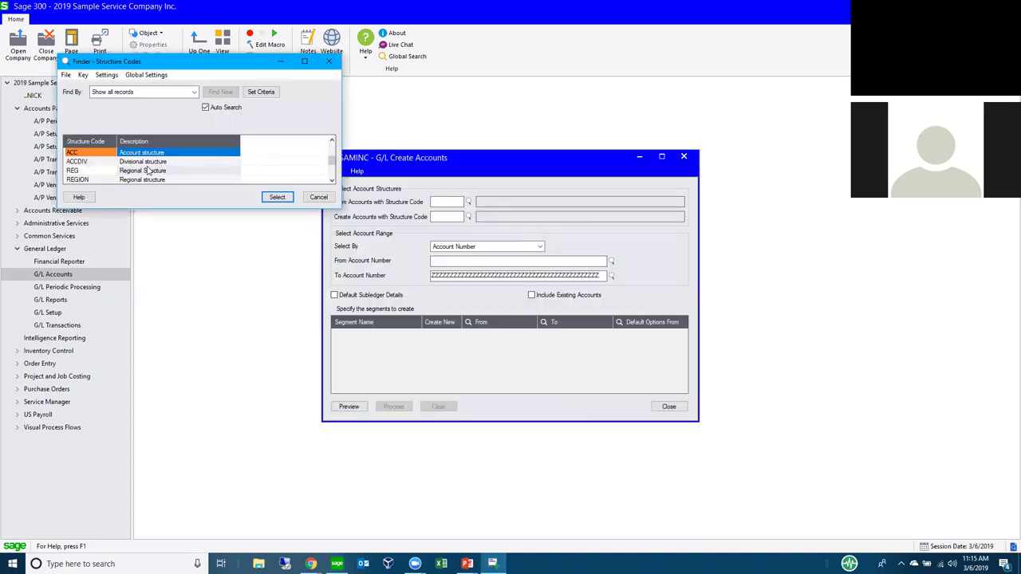
double_click(101, 163)
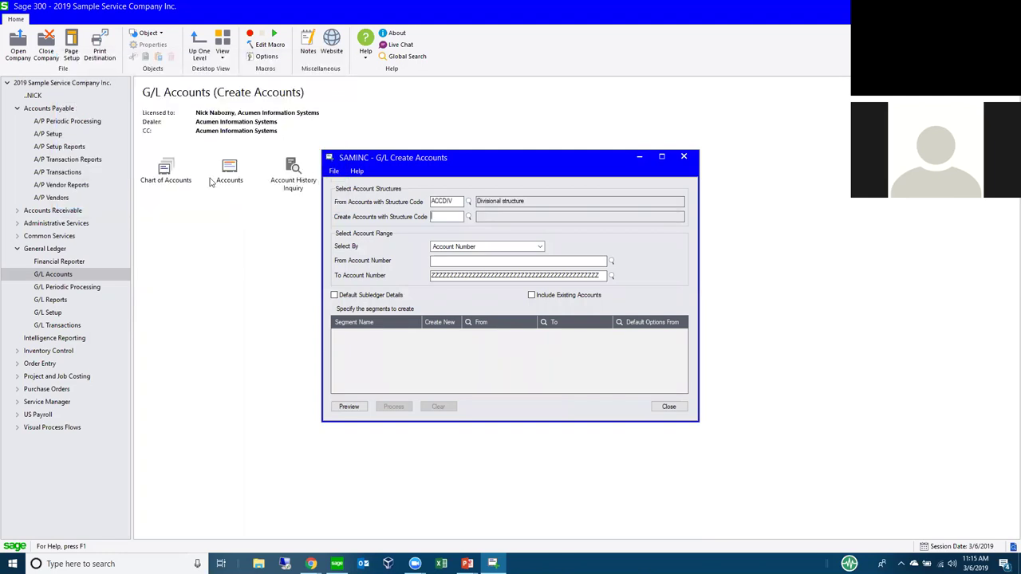
left_click(471, 221)
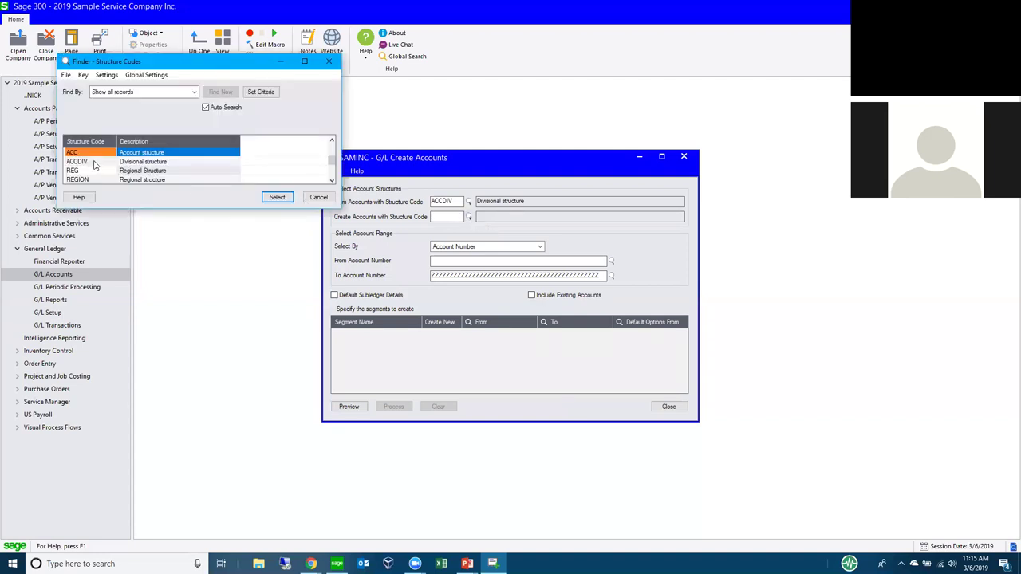
double_click(170, 142)
Step: Select the account range by Segment, using the Division segment with segment code 100
left_click(540, 247)
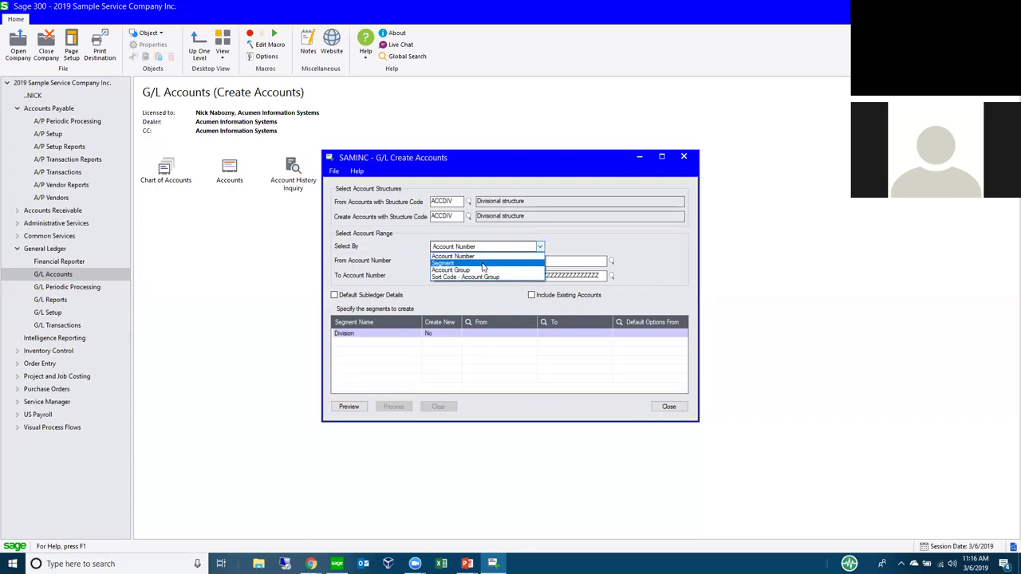
left_click(482, 264)
left_click(504, 272)
key("F5")
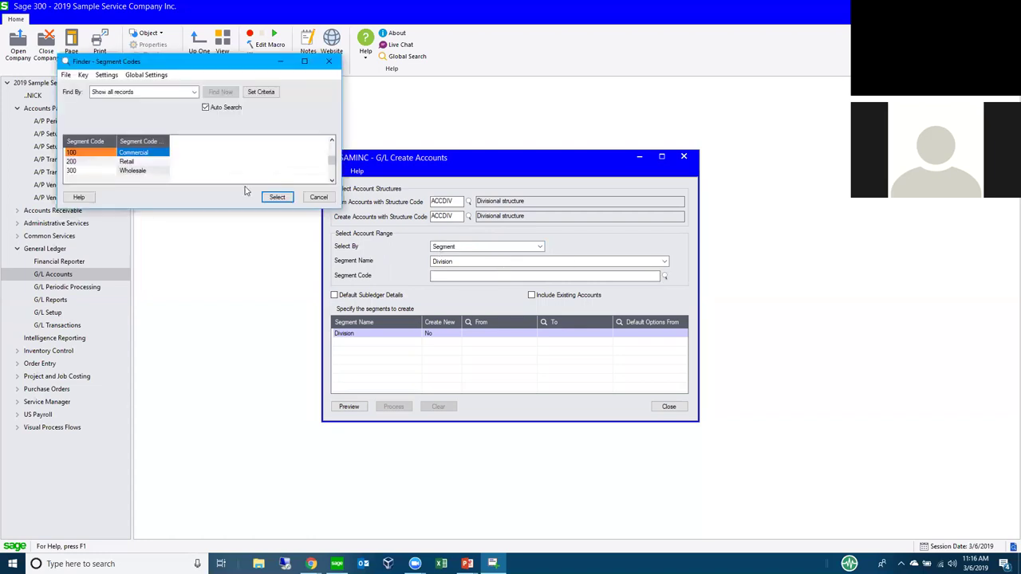
left_click(277, 201)
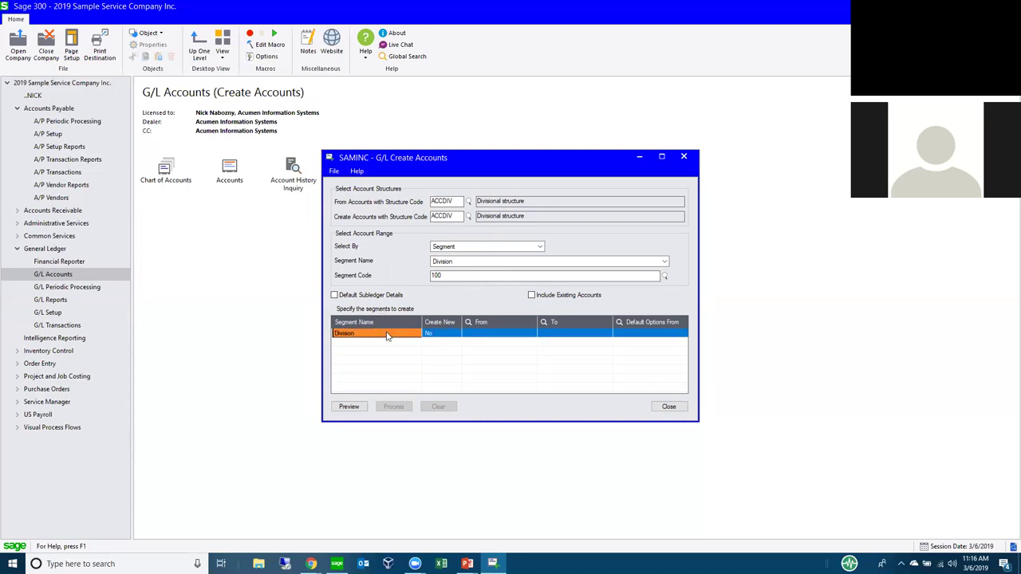
Step: Set Create New to Yes for the Division segment in the list of segments to create
double_click(436, 334)
double_click(437, 334)
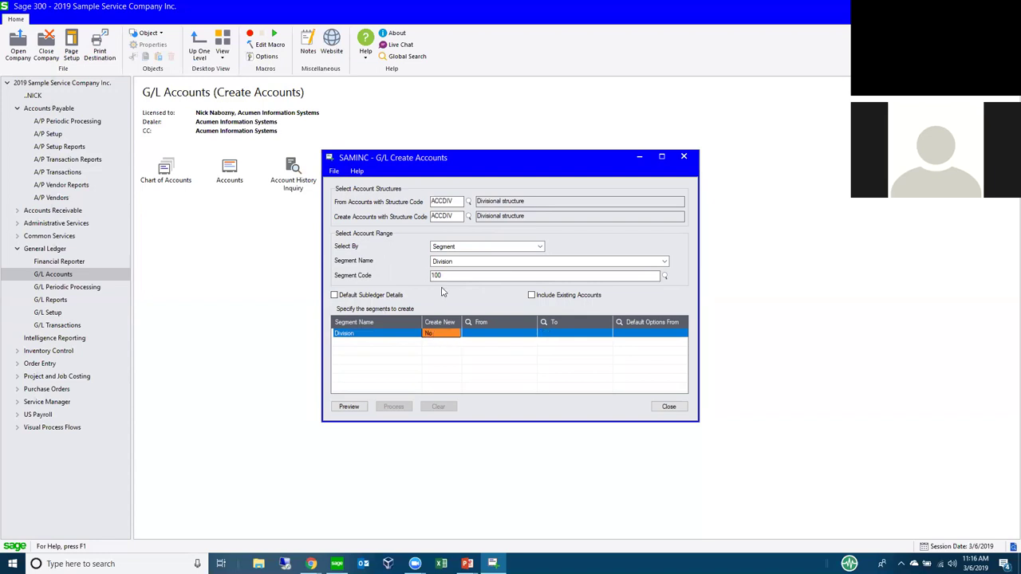
left_click(492, 338)
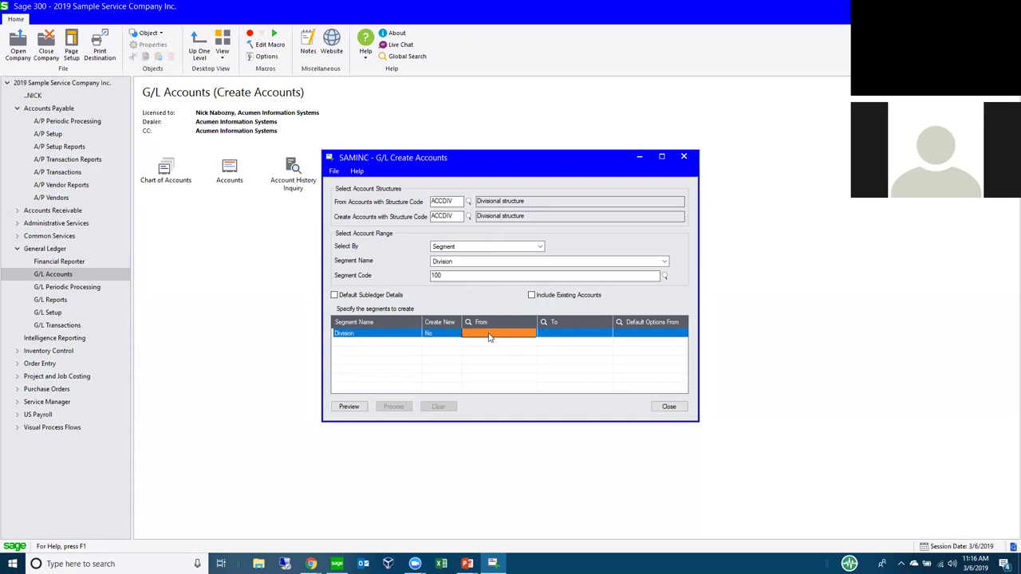
key("Tab")
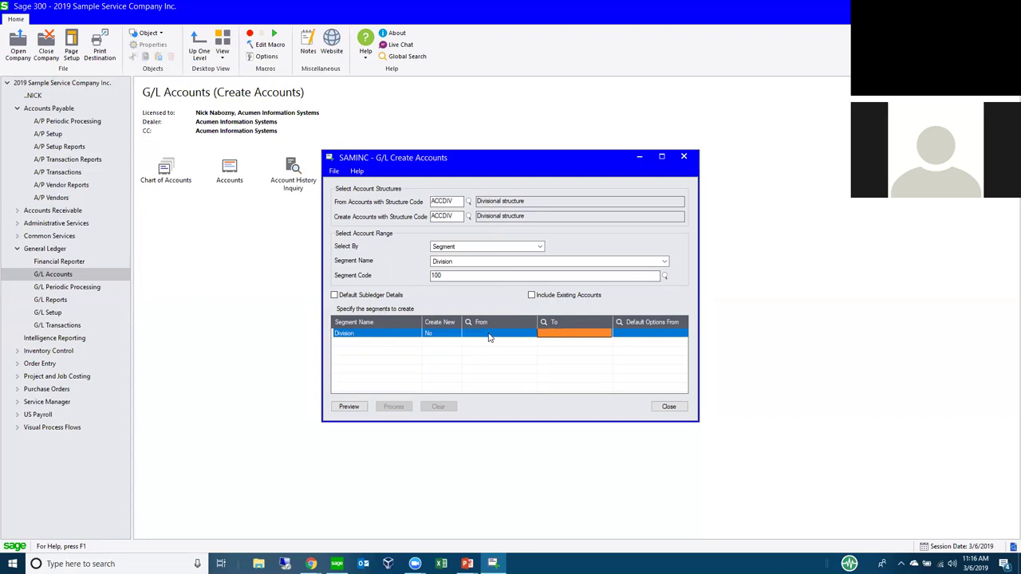
double_click(437, 335)
left_click(481, 334)
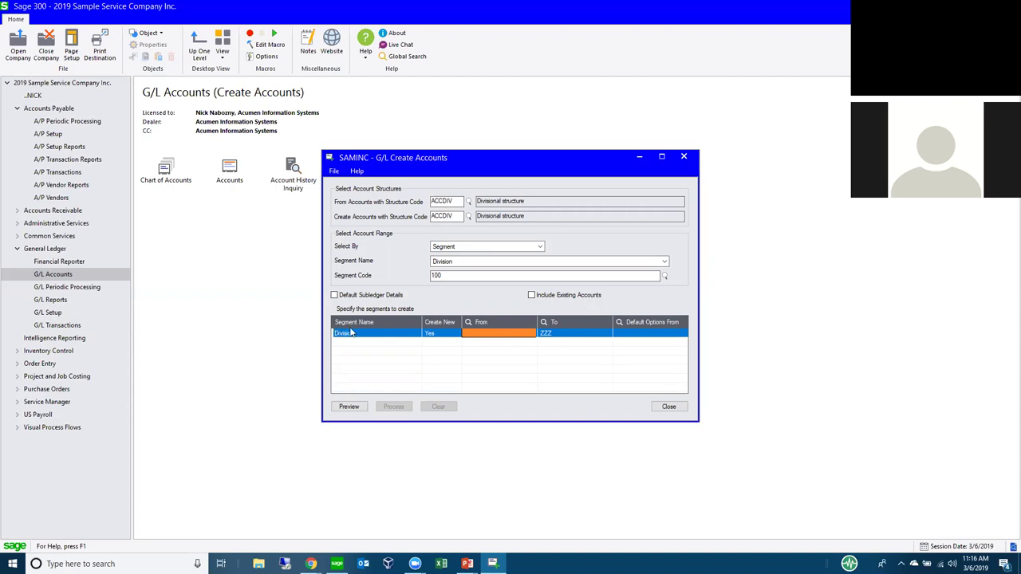
Step: In G/L Setup, add segment code 400 with description nEW to the Division segment, save it and close Segment Codes
left_click(54, 314)
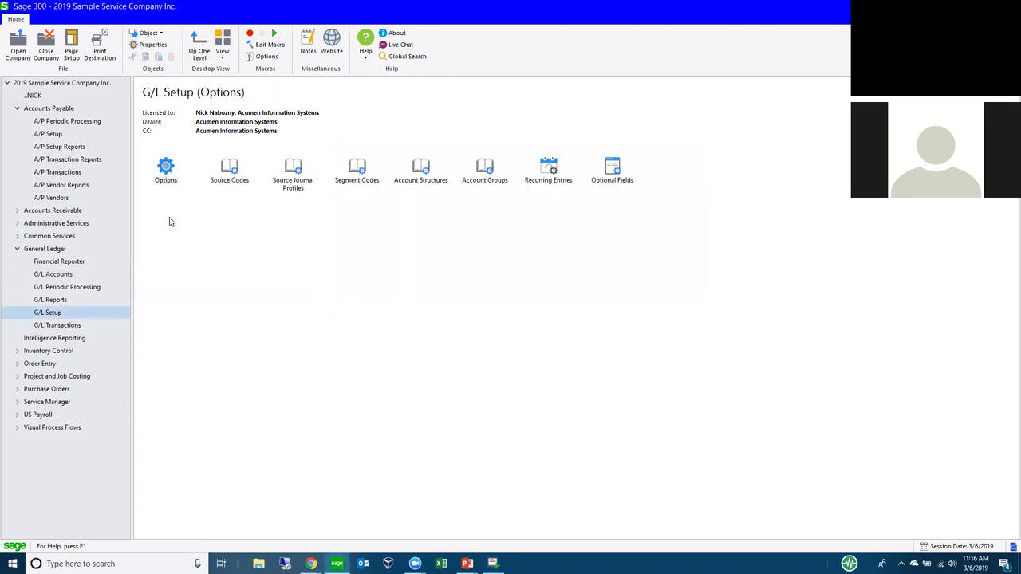
double_click(356, 169)
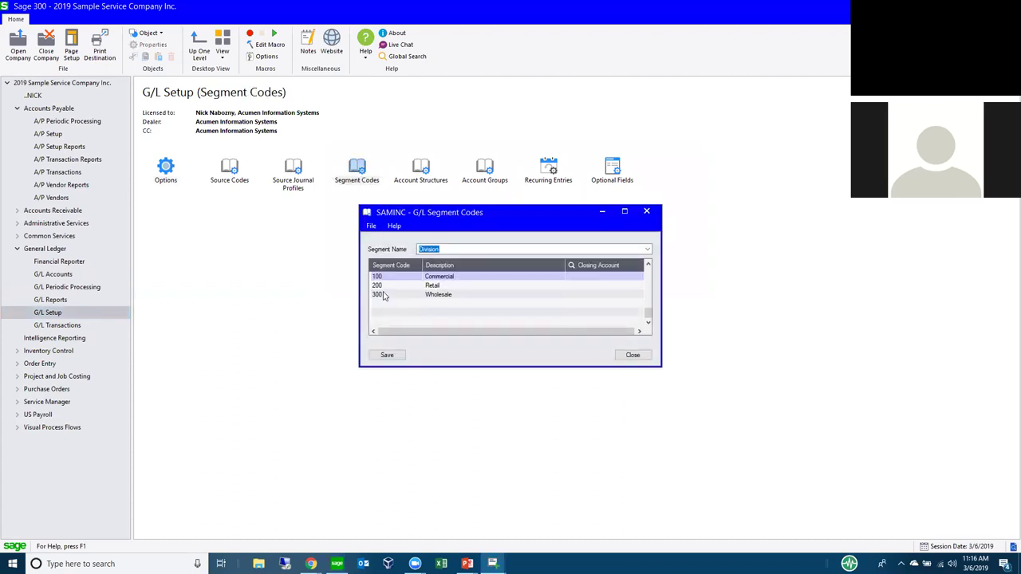
left_click(384, 295)
key("Insert")
type("400")
key("Tab")
type("nEW")
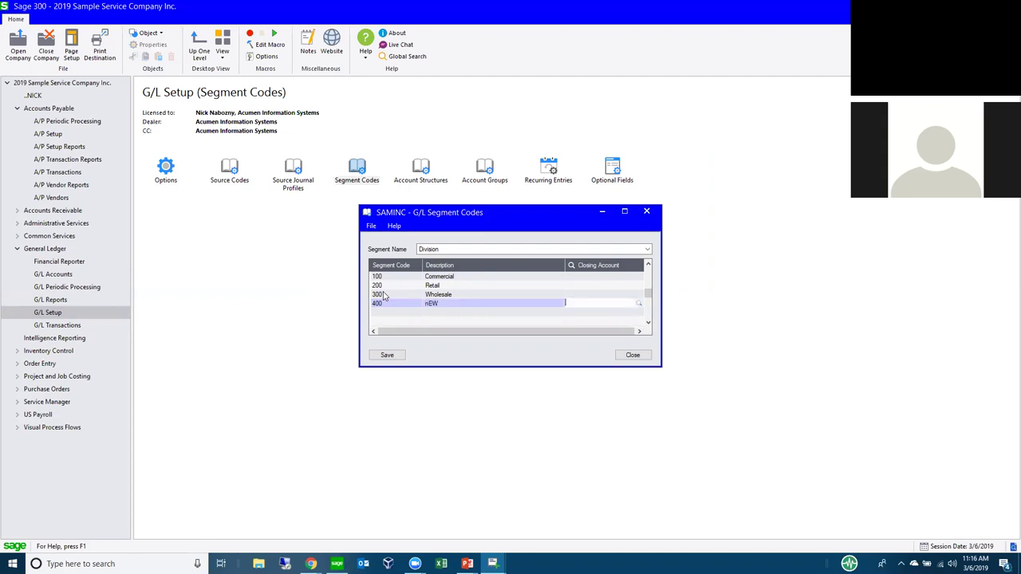
left_click(387, 355)
left_click(630, 355)
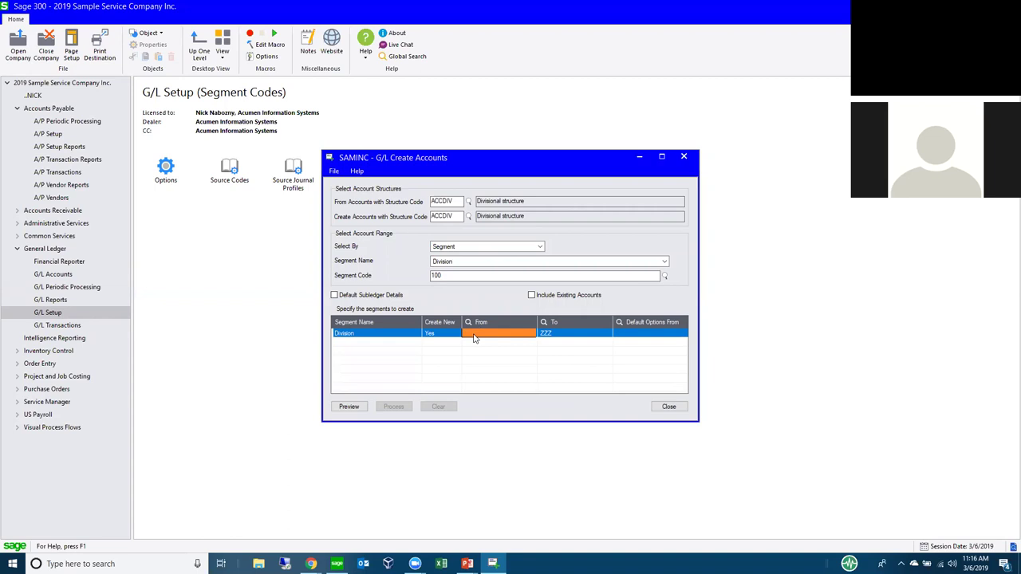
Step: Set the Division segment range from 400 to 400 with default options from 100, and preview the new accounts
left_click(473, 334)
type("400")
key("Tab")
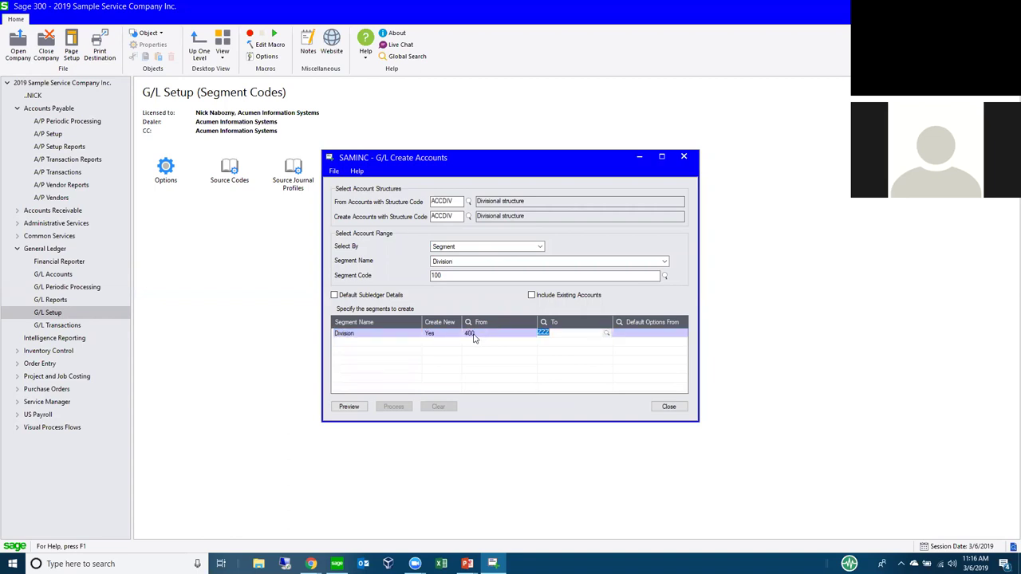
type("400")
key("Tab")
type("100")
key("Tab")
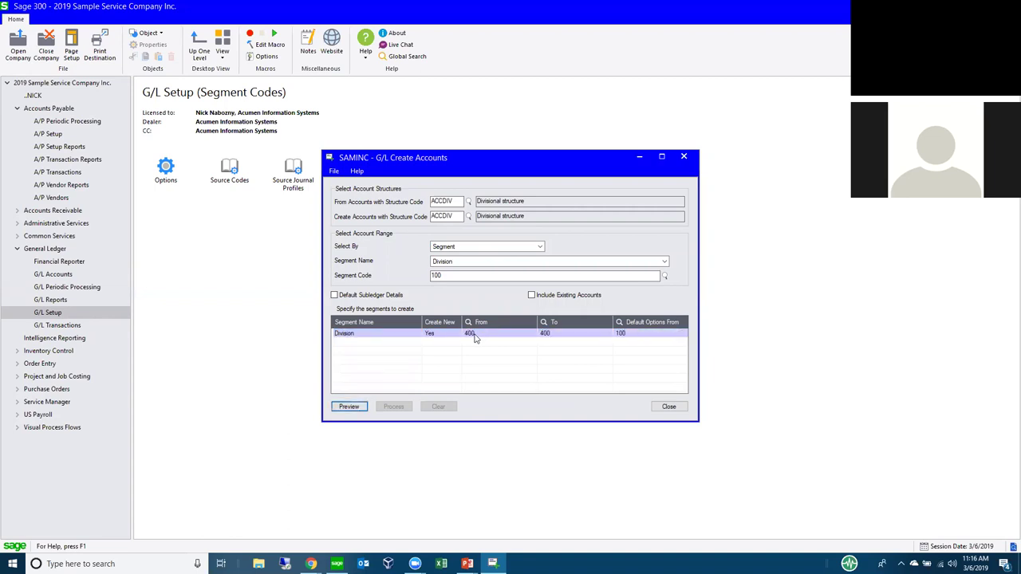
left_click(360, 408)
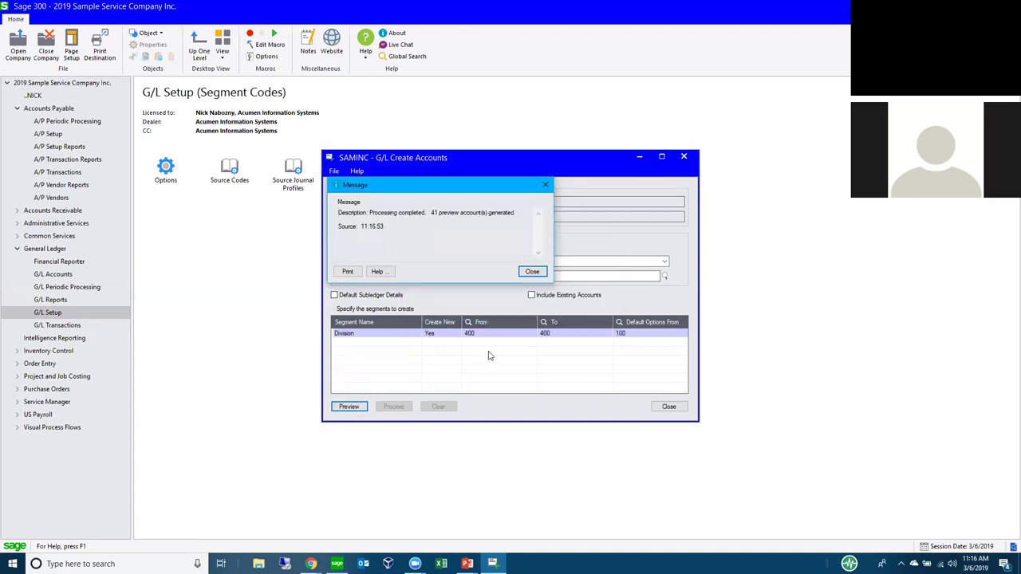
Step: Dismiss the processing message and examine the accounts generated in the Create Accounts preview, including their descriptions and types
left_click(532, 271)
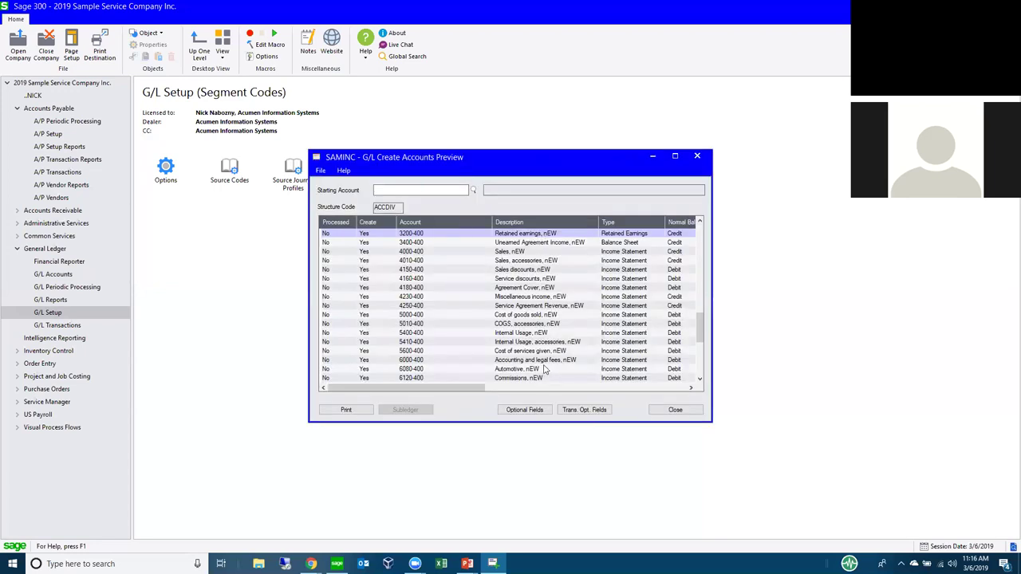
key("Down")
key("Down")
key("Down")
key("Down")
key("Down")
key("Down")
key("Down")
key("Down")
key("Down")
key("Down")
key("Down")
key("Down")
key("Down")
key("Down")
key("Down")
key("Down")
key("Down")
key("Down")
key("Down")
key("Down")
key("Down")
key("Down")
key("Down")
key("Down")
key("Down")
key("Down")
key("Down")
key("Down")
key("Down")
key("Down")
key("Down")
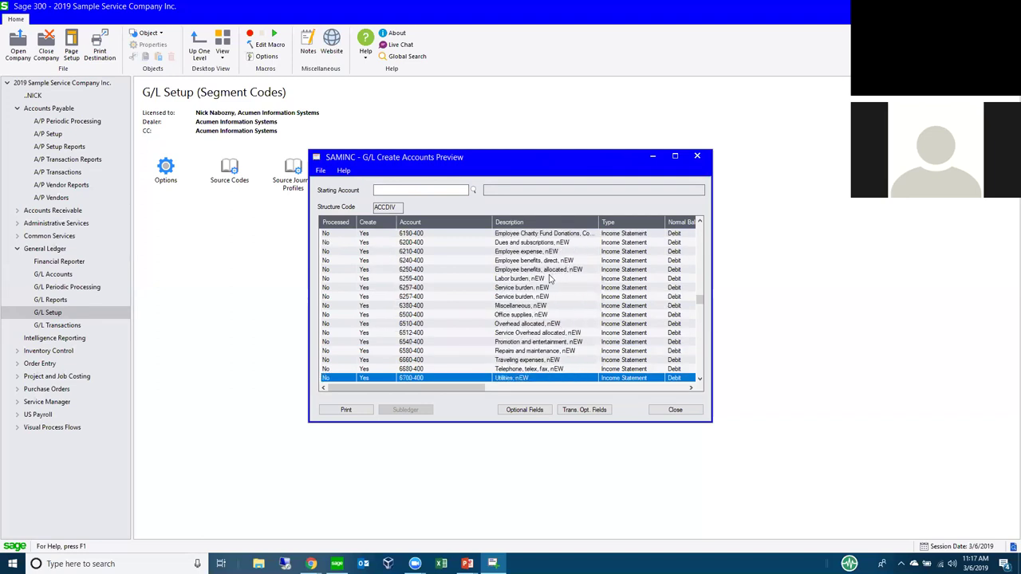
key("Up")
key("Up")
key("Up")
key("Up")
key("Up")
key("Up")
key("Up")
key("Up")
key("Up")
key("Up")
key("Up")
key("Up")
key("Up")
key("Up")
key("Up")
key("Up")
key("Up")
key("Up")
key("Up")
key("Up")
key("Up")
key("Up")
key("Up")
key("Up")
key("Up")
key("Up")
key("Up")
key("Up")
key("Up")
key("Up")
key("Up")
key("Up")
key("Up")
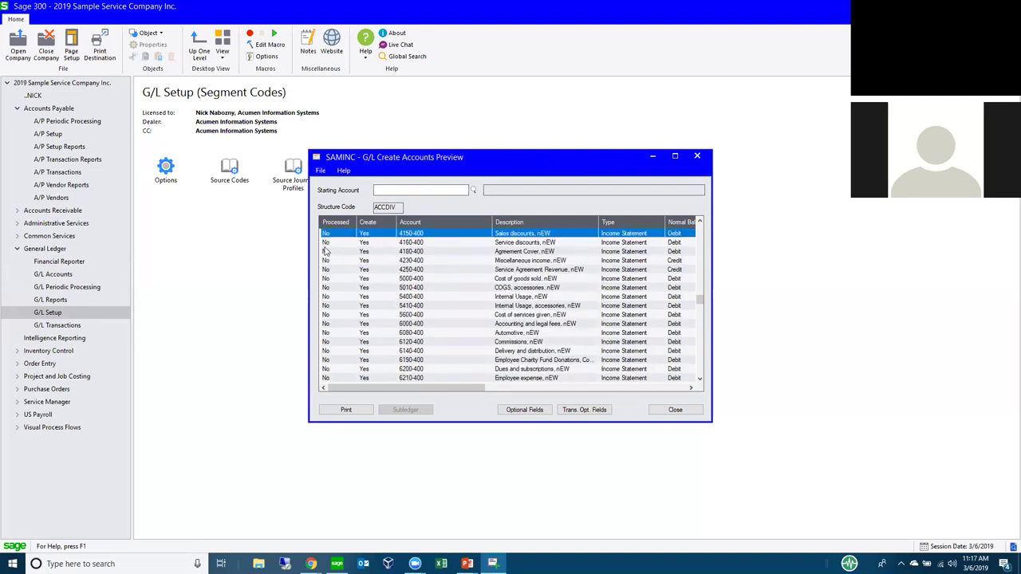
Step: Set Create to No for accounts 4000-400, 4150-400, 4230-400 and 4250-400 in the preview
double_click(366, 251)
double_click(366, 270)
double_click(368, 288)
key("Down")
key("space")
key("Down")
key("space")
key("Down")
key("Down")
key("Down")
key("Up")
key("Up")
key("space")
key("Up")
key("Up")
key("Down")
key("Down")
key("space")
key("Down")
key("space")
key("Down")
key("space")
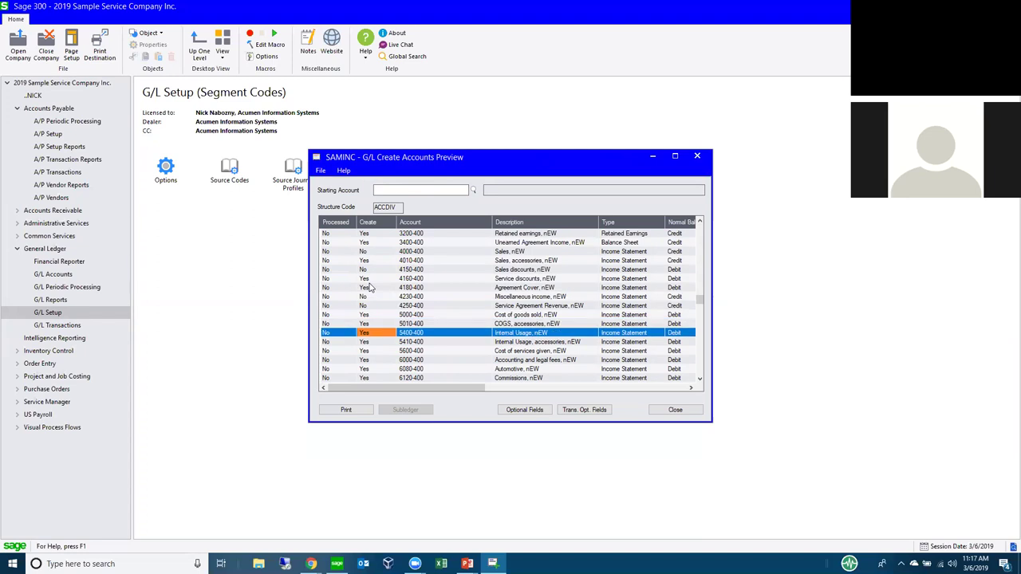
Step: Examine the previewed accounts' normal balance, account group and control account columns, and close the preview
key("Up")
key("Up")
key("Up")
key("Up")
key("Up")
key("Up")
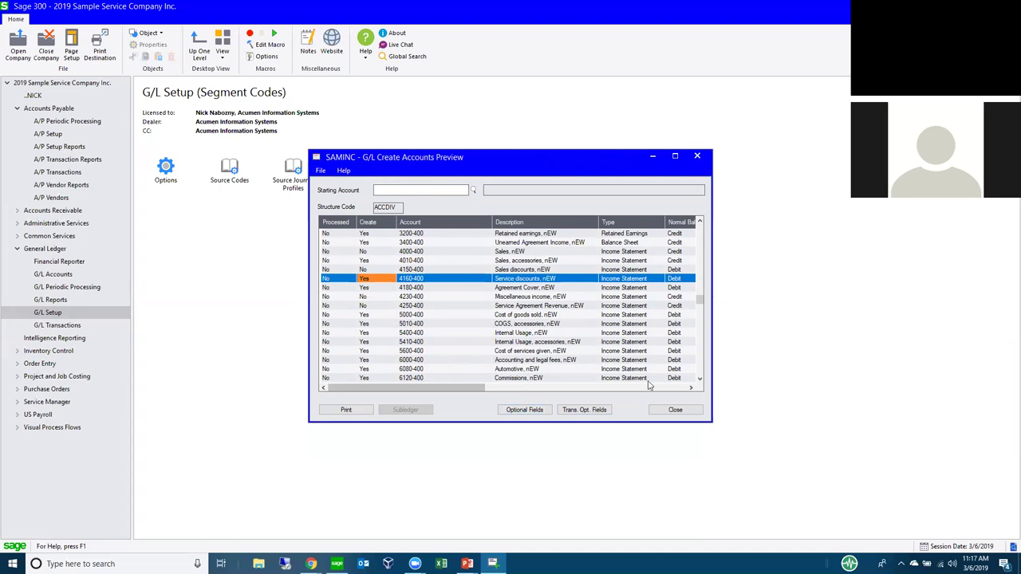
left_click_drag(483, 389, 430, 395)
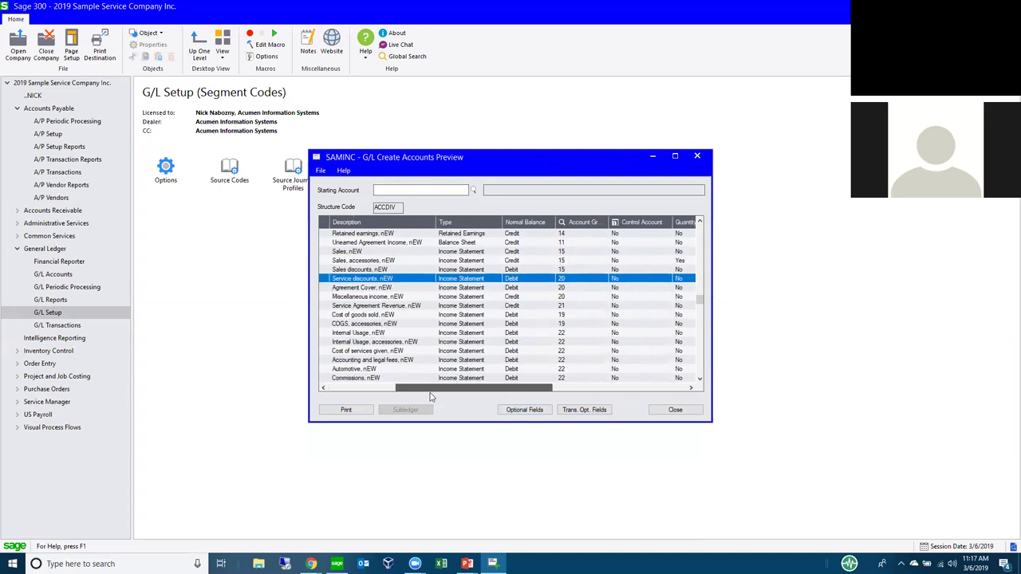
left_click(659, 411)
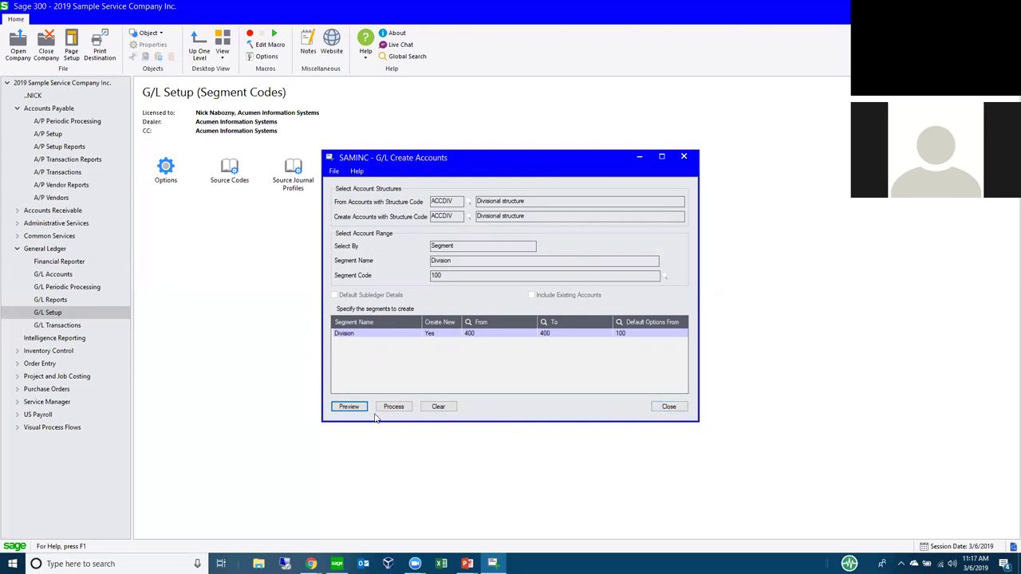
Step: Clear the generated preview data, check the Division segment's From code, and close Create Accounts
left_click(661, 408)
left_click(438, 407)
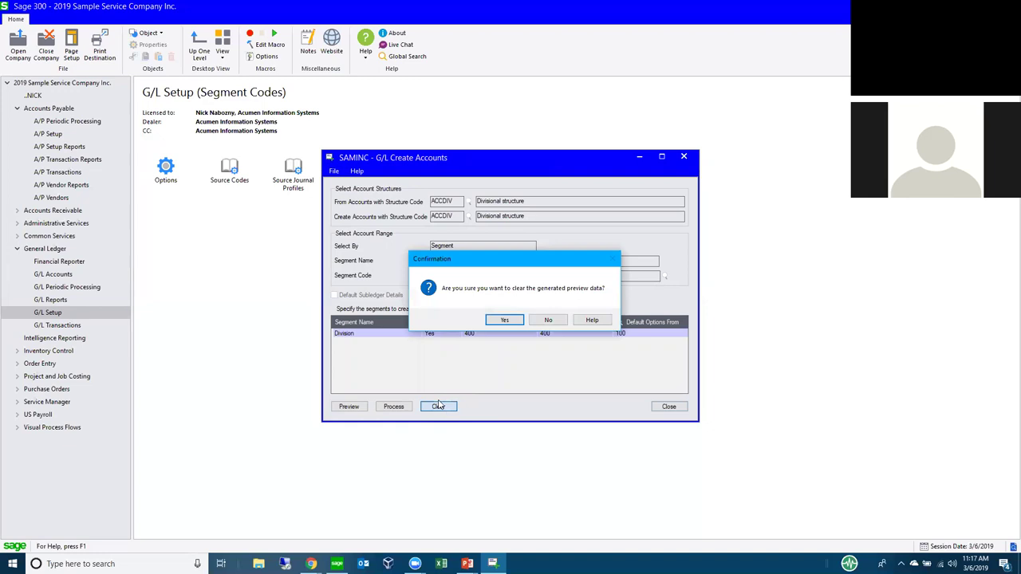
left_click(500, 320)
left_click(483, 332)
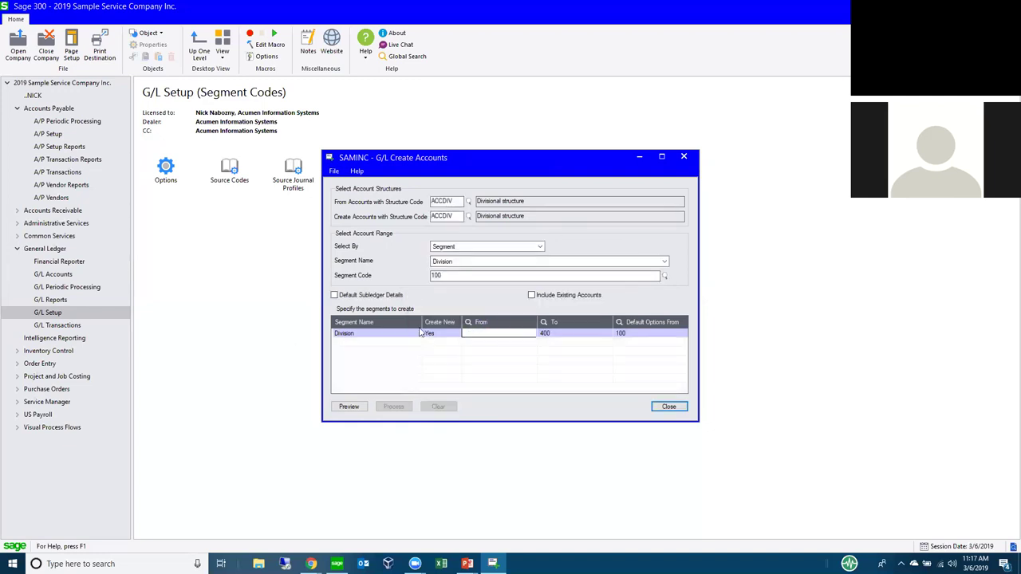
key("F5")
left_click(315, 197)
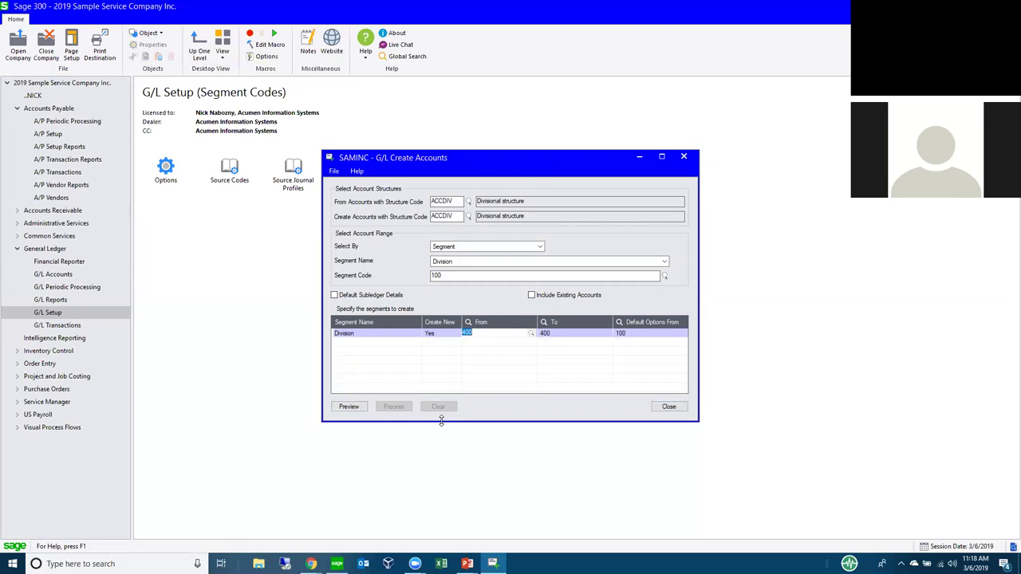
left_click(668, 407)
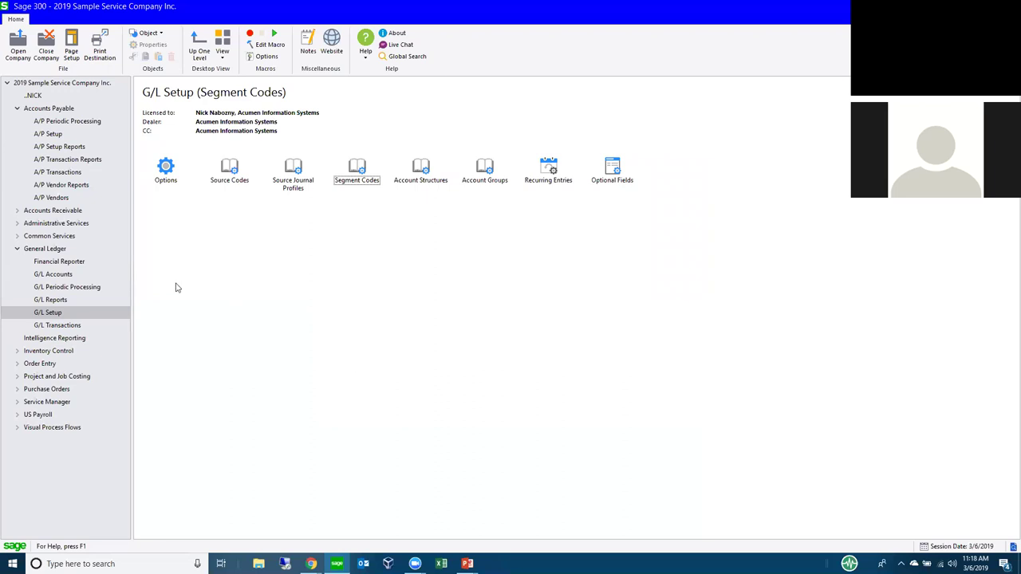
Step: Open the Chart of Accounts full screen and view the transaction history of account 1115 in a maximized window
left_click(43, 250)
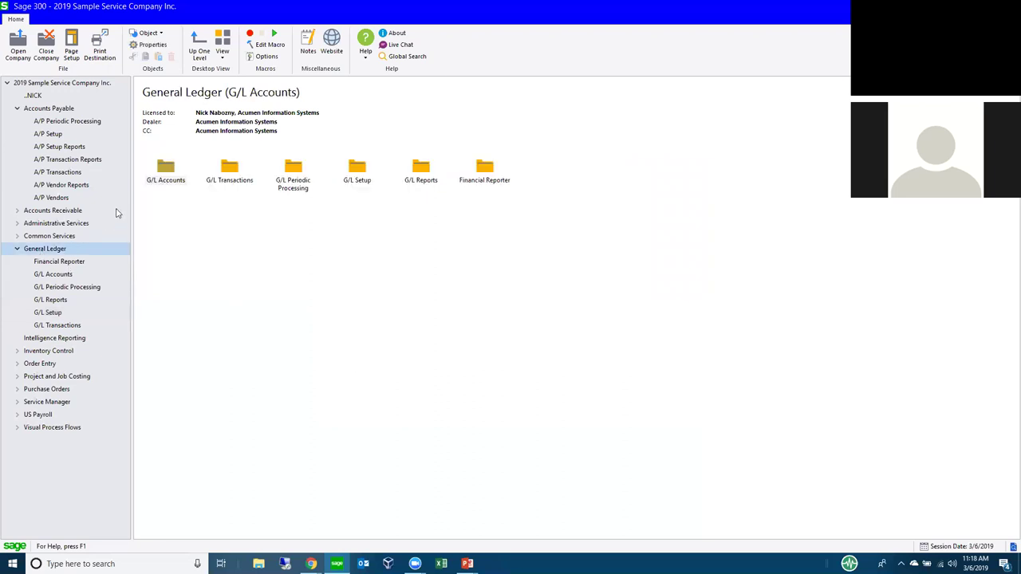
left_click(53, 275)
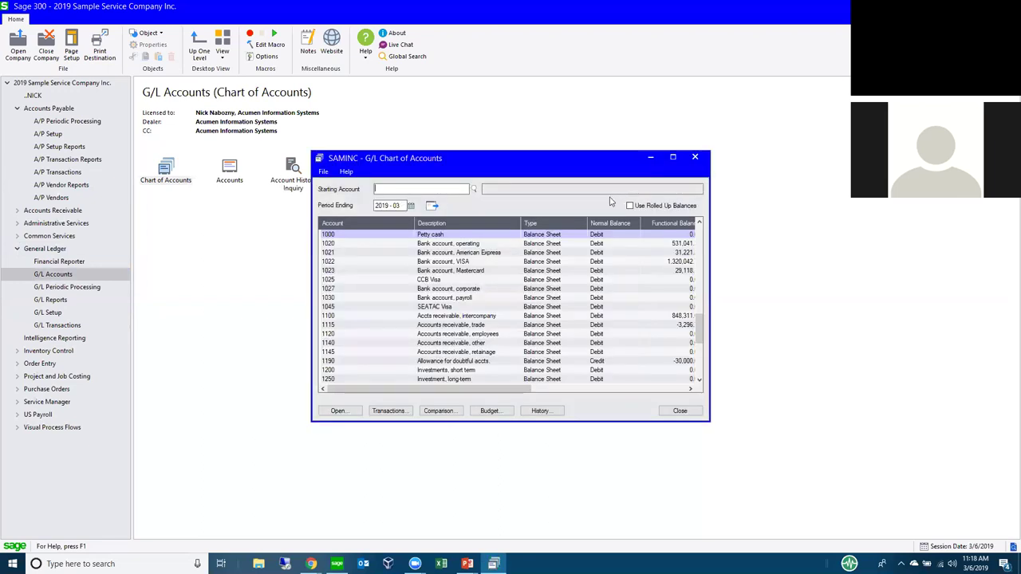
left_click(672, 158)
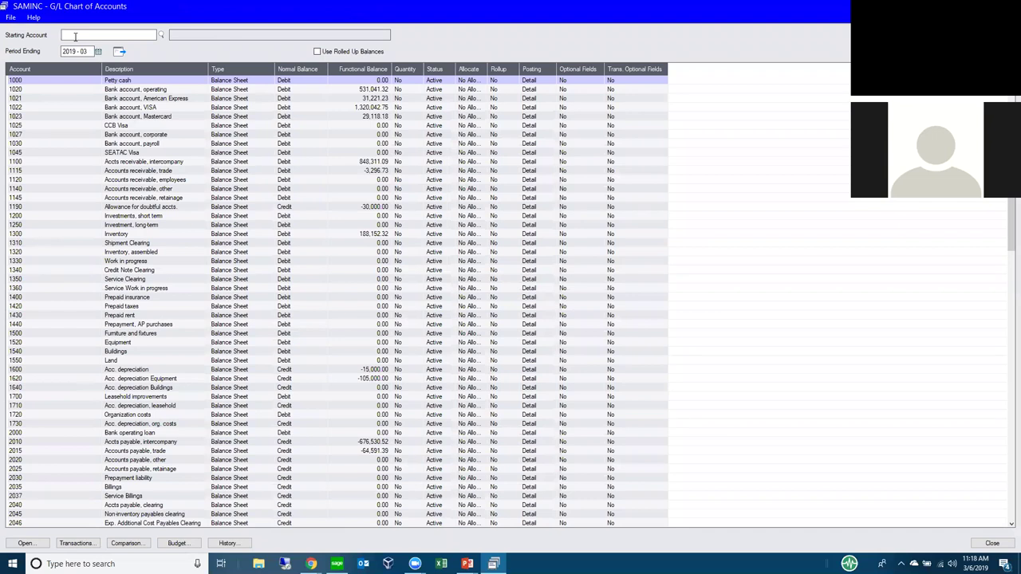
left_click(144, 172)
left_click(77, 543)
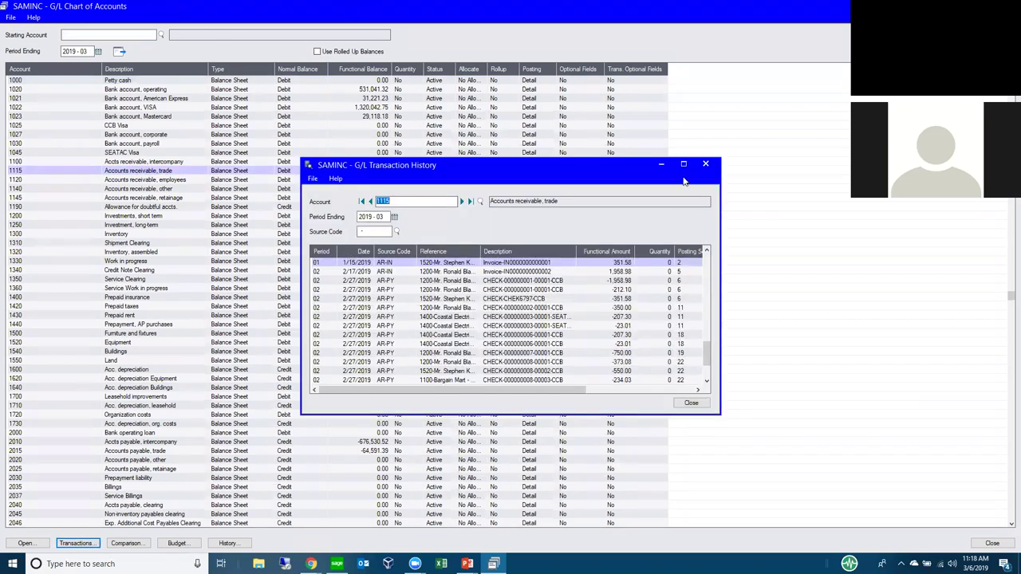
left_click(683, 165)
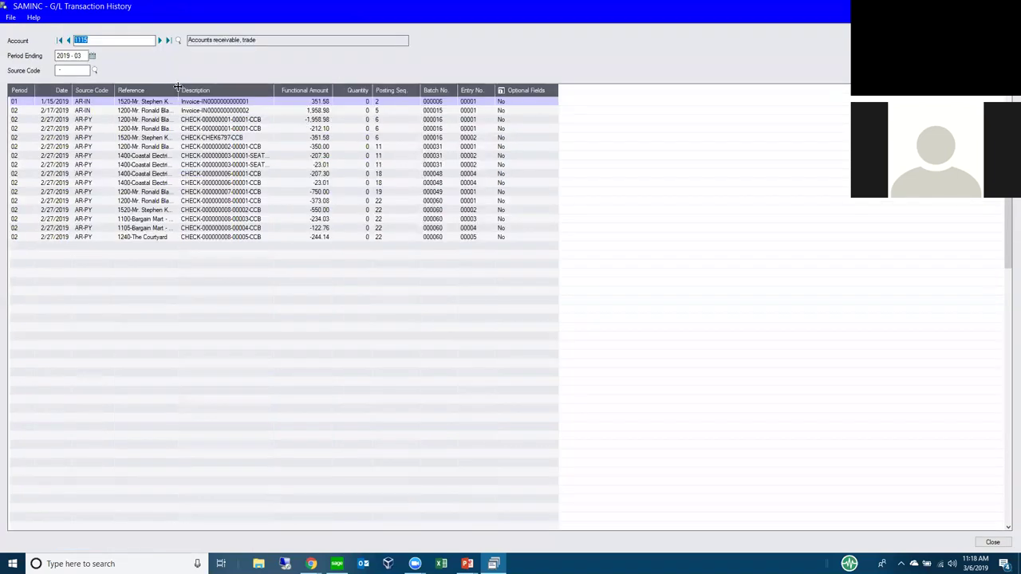
Step: Widen the Reference and Description columns of the transaction history, and close it together with the Chart of Accounts
left_click_drag(216, 94, 215, 93)
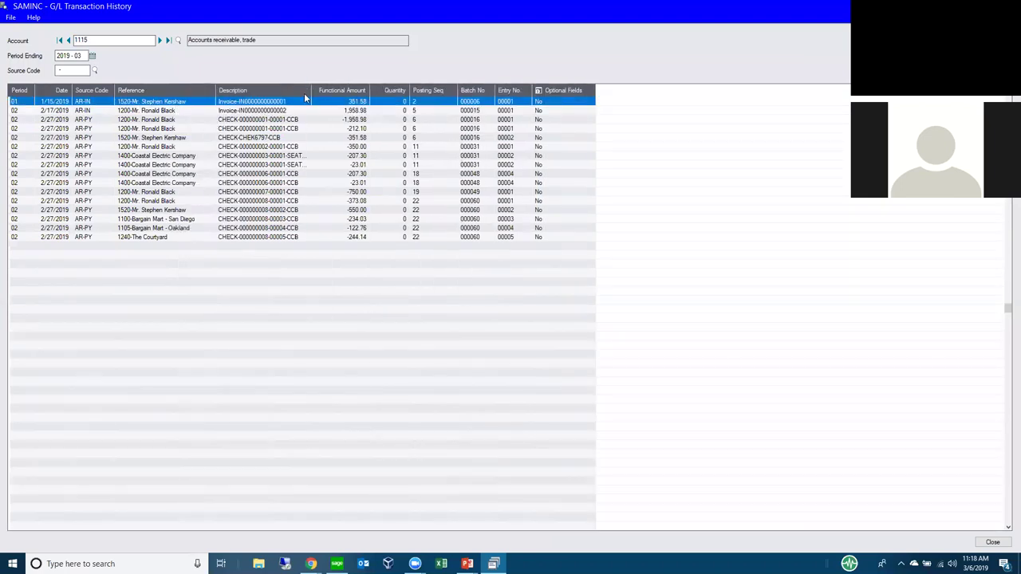
left_click_drag(332, 88, 355, 88)
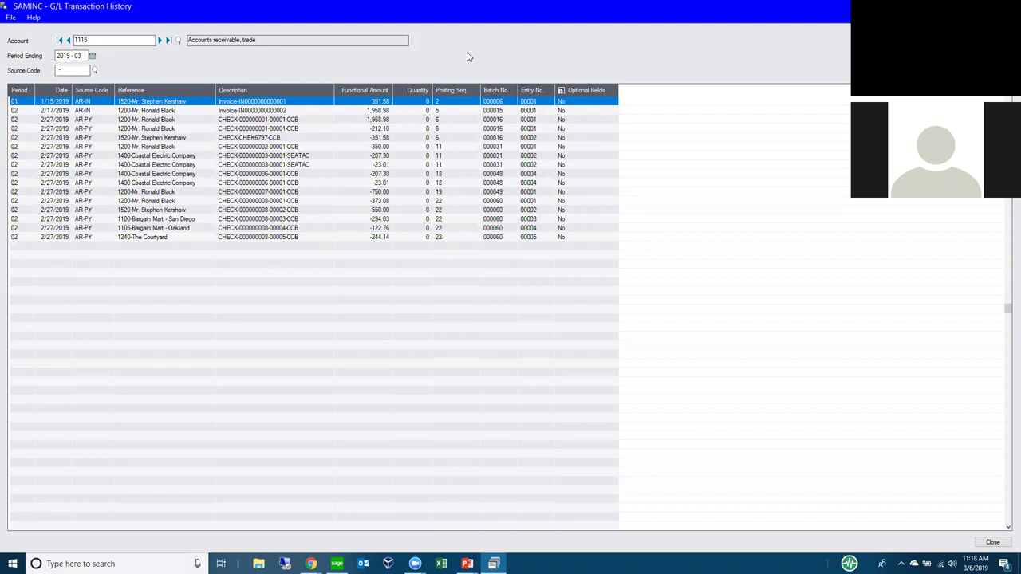
key("alt+F4")
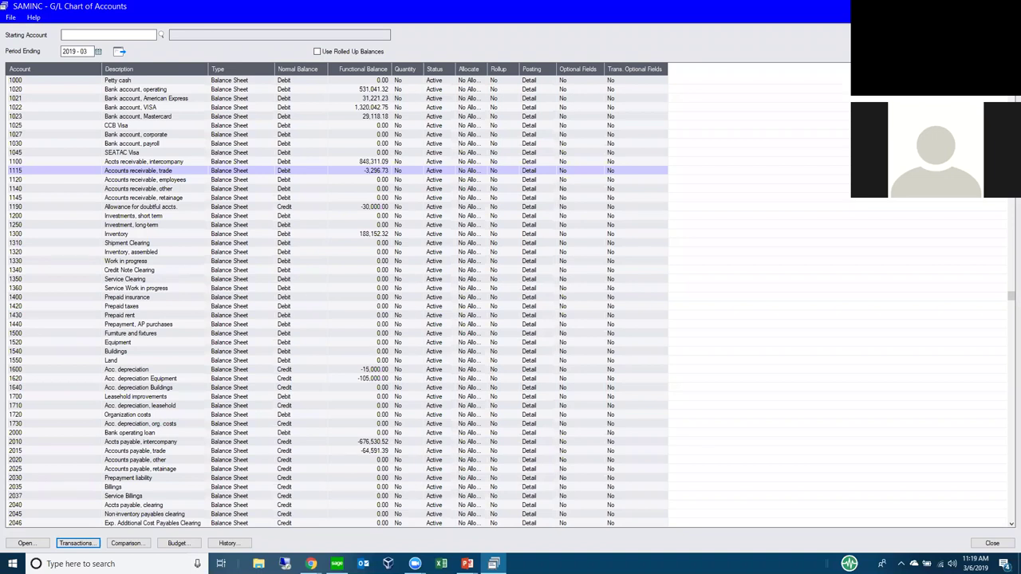
key("alt+F4")
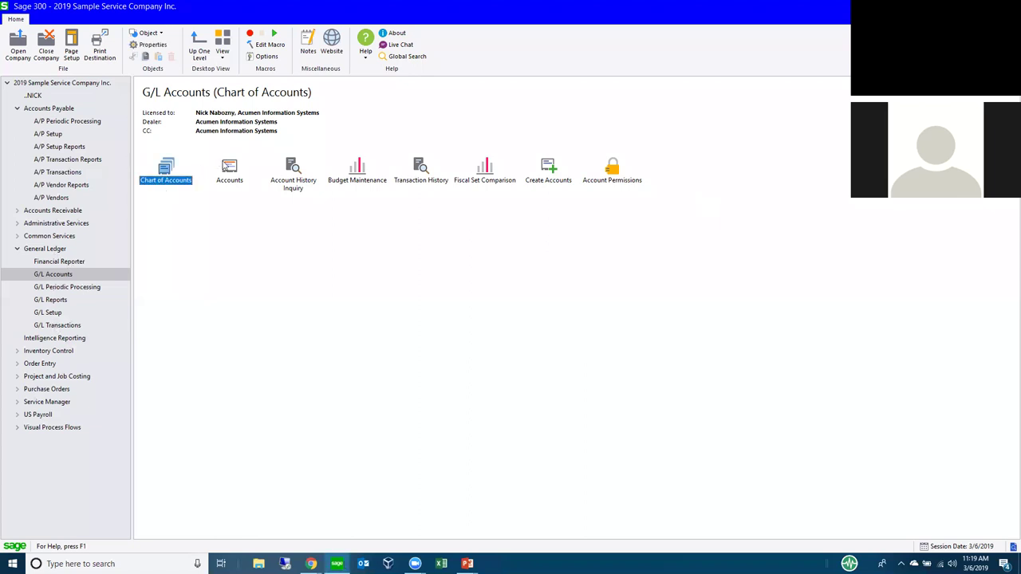
Step: In G/L Accounts, enable Maintain Quantities for Sales account 4000 with units TRAN, and save the account
double_click(227, 168)
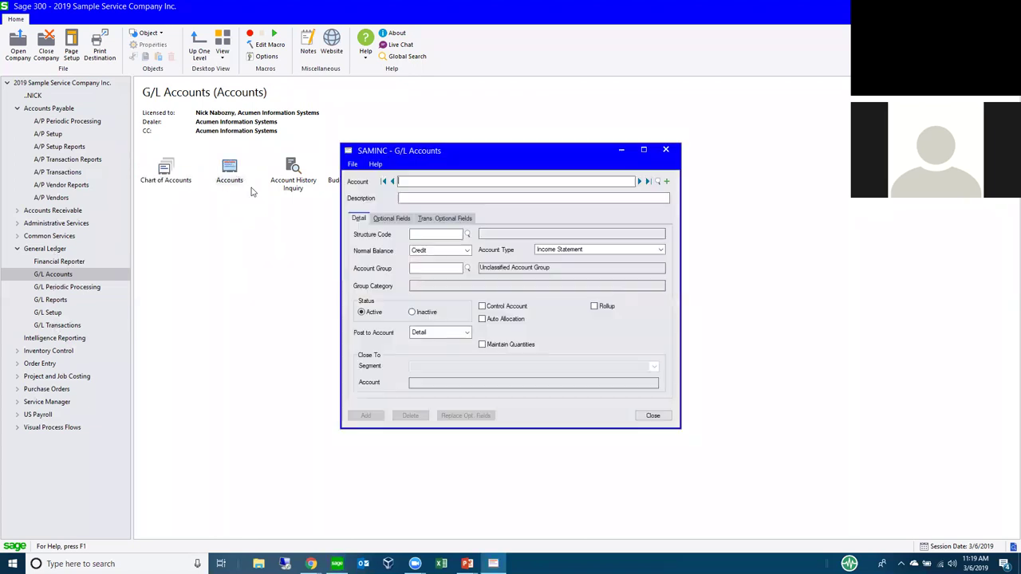
type("4000")
key("Tab")
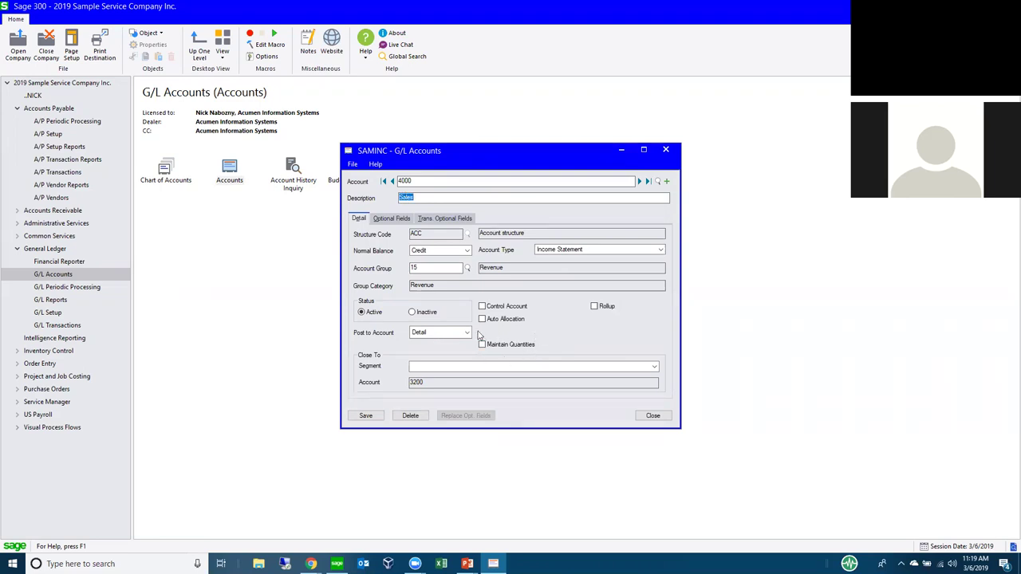
left_click(482, 345)
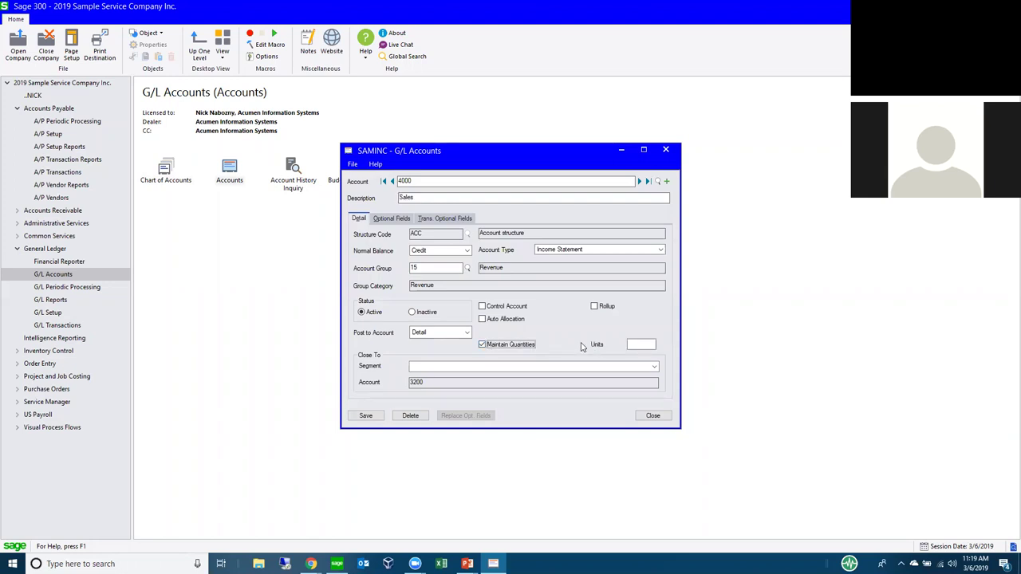
left_click(637, 344)
type("TRAN")
left_click(365, 416)
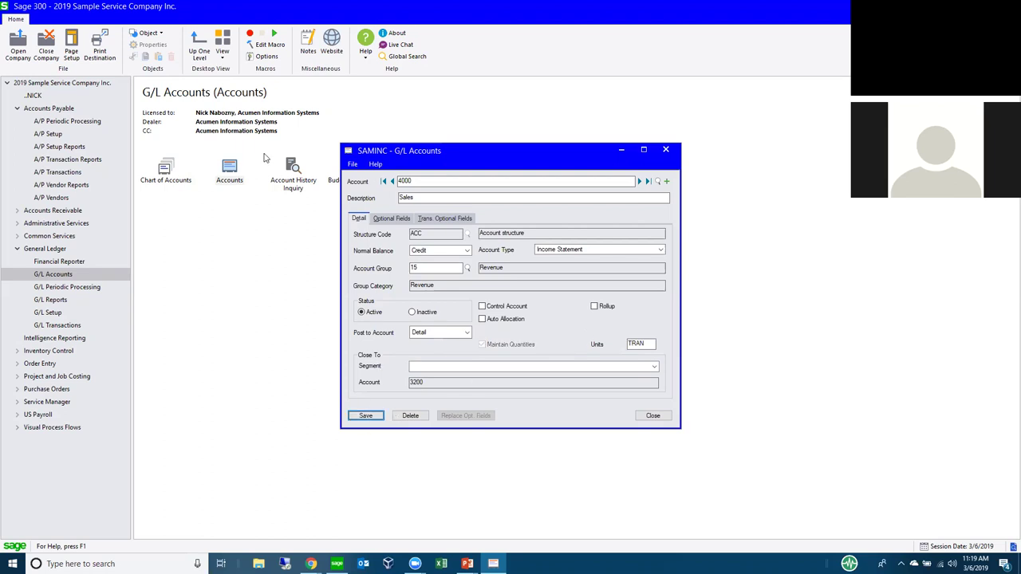
Step: Create a new G/L journal entry batch and set the entry's source code to GL-JE
left_click(65, 327)
double_click(225, 173)
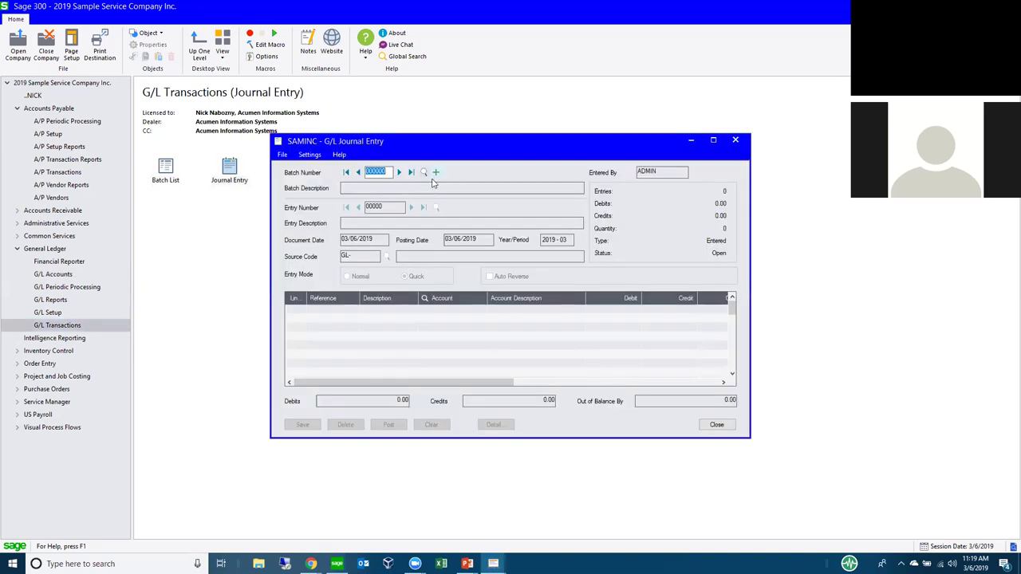
left_click(435, 172)
left_click(336, 311)
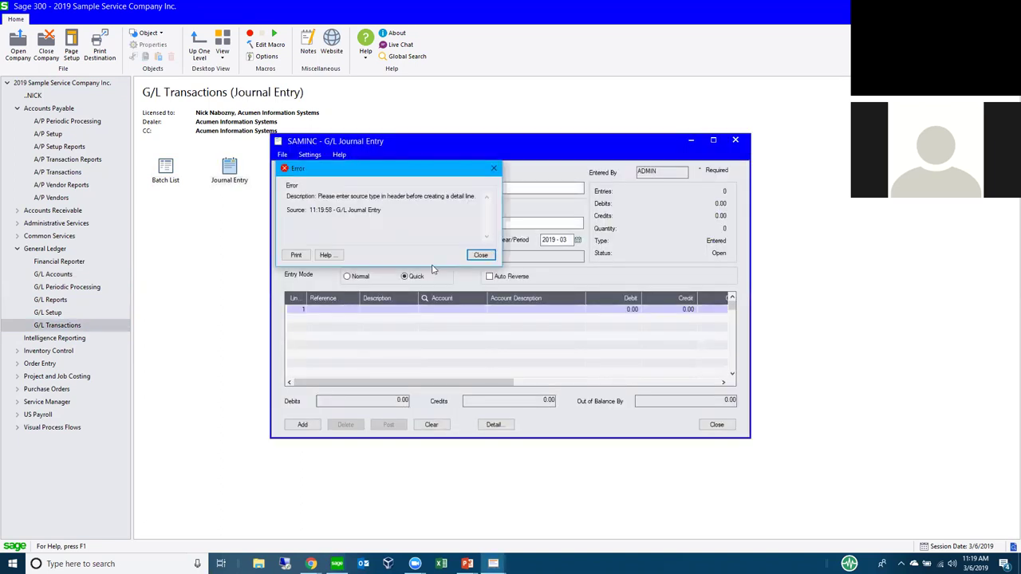
key("Return")
type("JE")
key("Tab")
Step: Enter a detail line for account 4000 with quantity 5,700, and close Journal Entry
key("Tab")
key("Tab")
key("Tab")
key("Tab")
type("4000")
key("Tab")
key("Tab")
key("Tab")
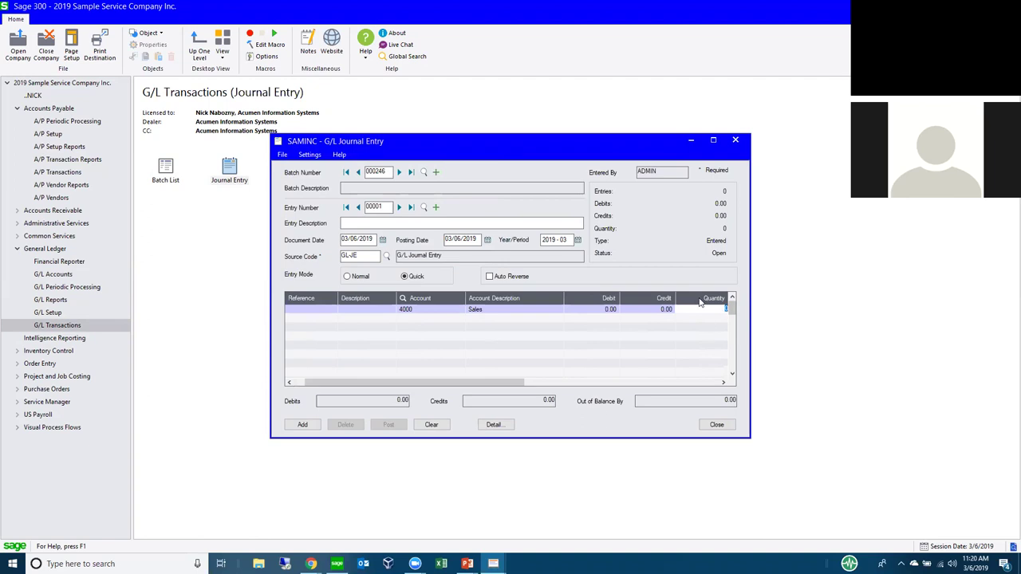
type("5,700")
key("Return")
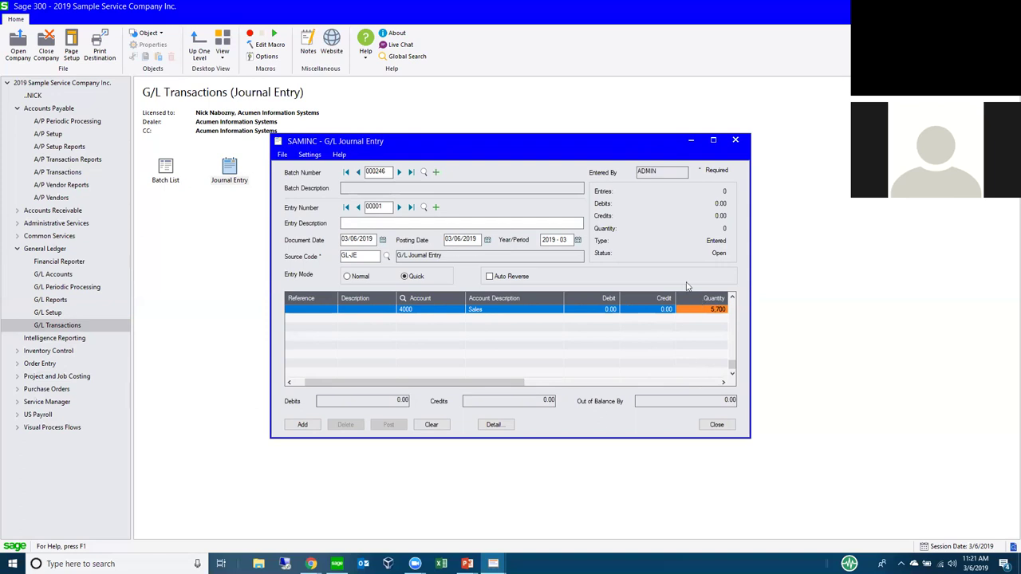
left_click(734, 142)
left_click(496, 321)
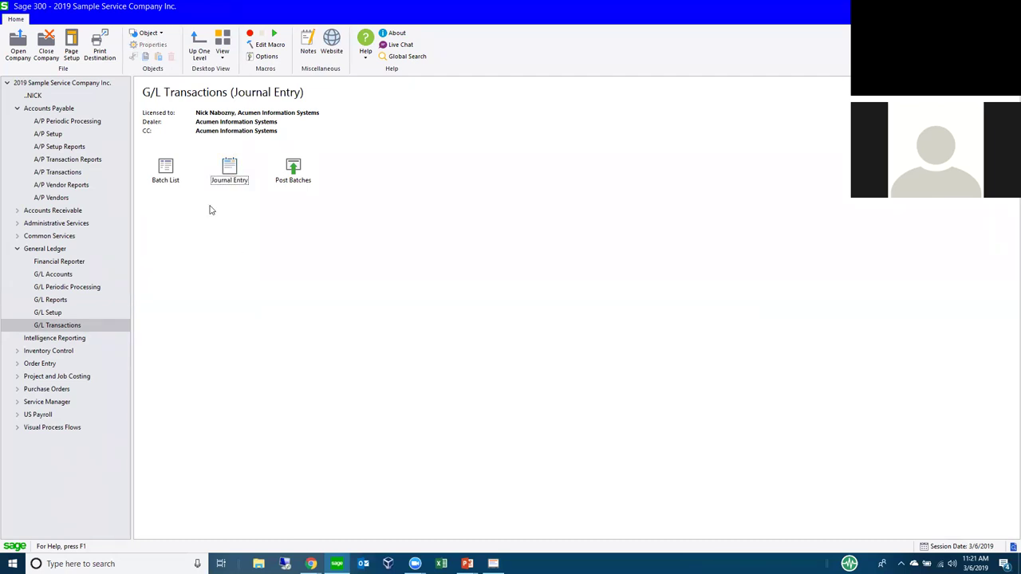
Step: Select Accounts Payable, switch to the PowerPoint slide show and advance to the Accounts Payable slide
left_click(44, 108)
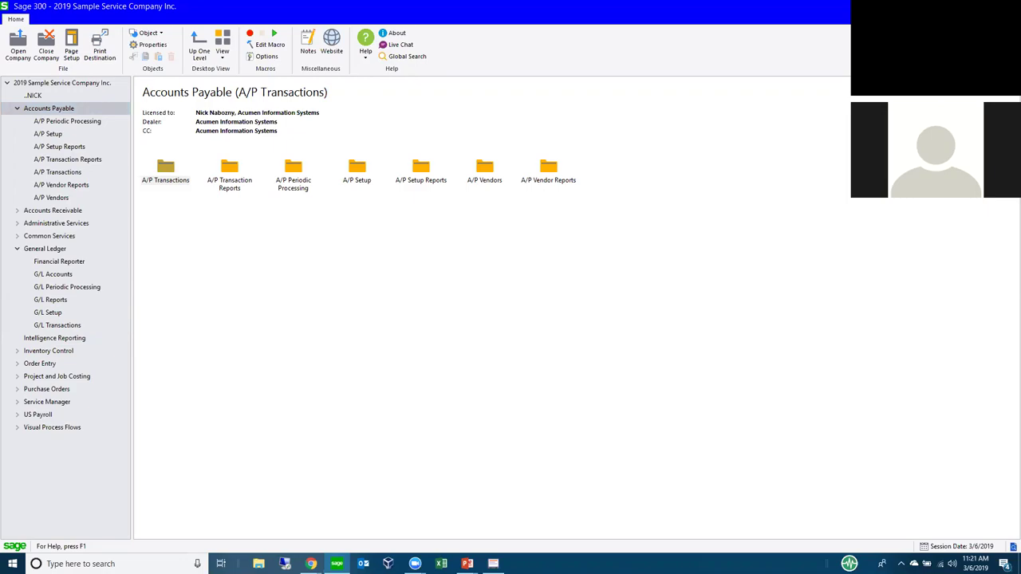
key("alt+Tab")
left_click(424, 253)
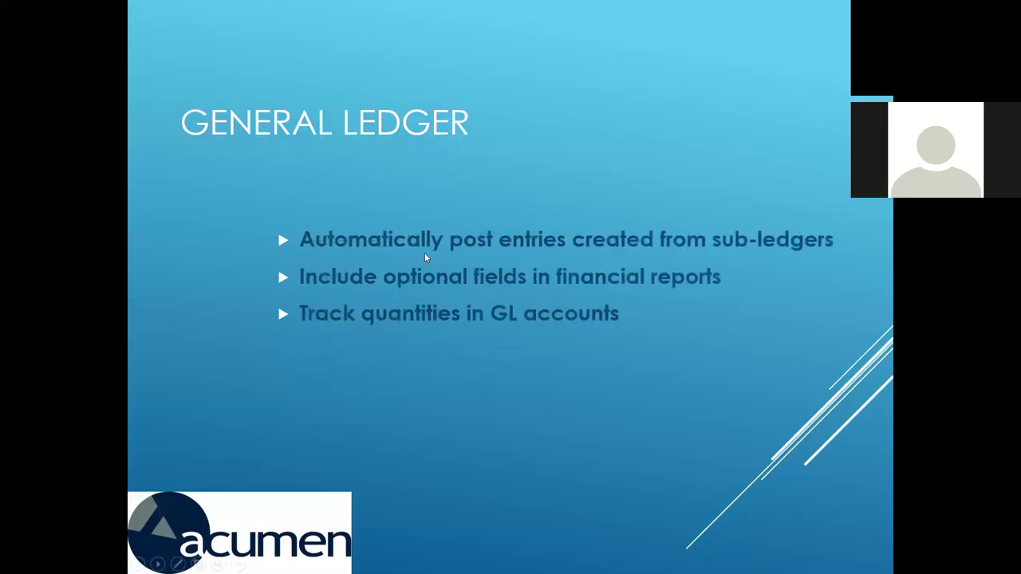
left_click(424, 253)
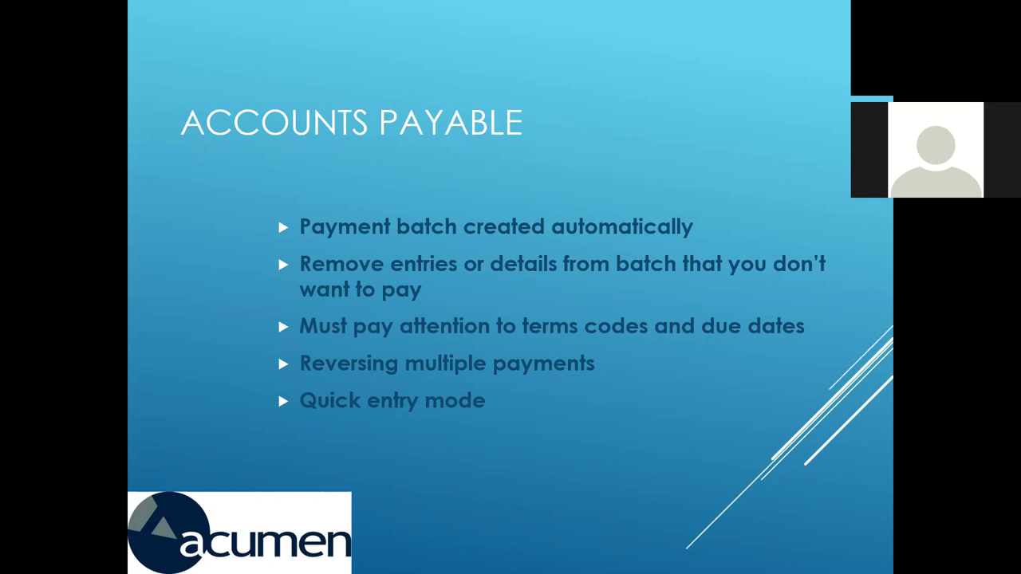
Step: Switch back to Sage 300 and open the Payment Batch List in A/P Transactions
key("alt+Tab")
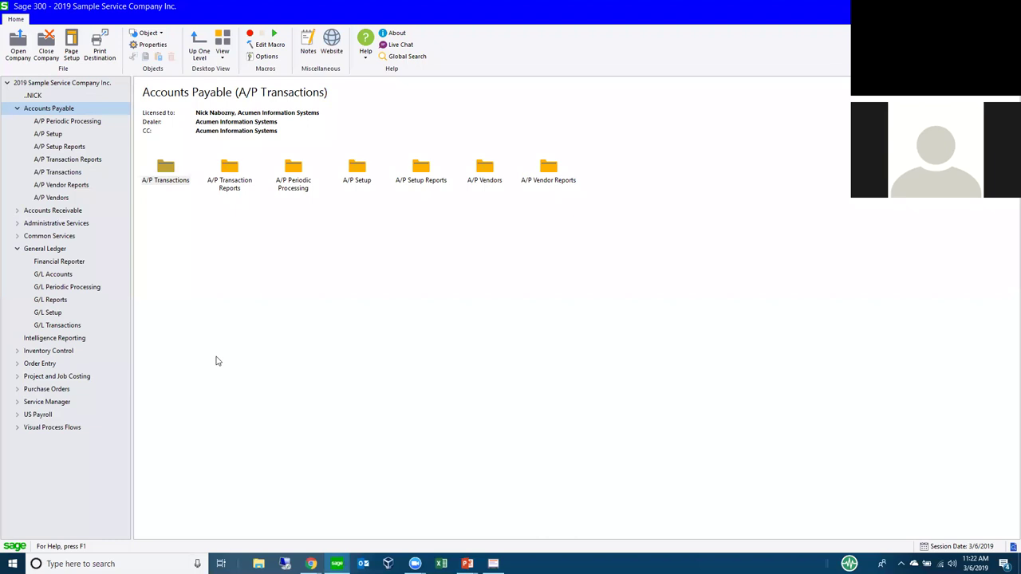
left_click(63, 174)
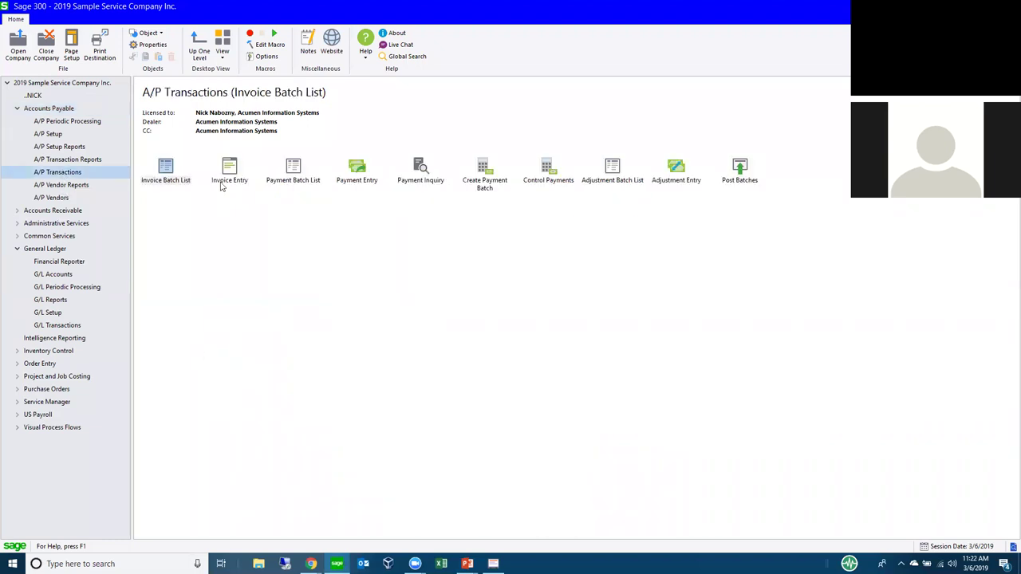
left_click(293, 167)
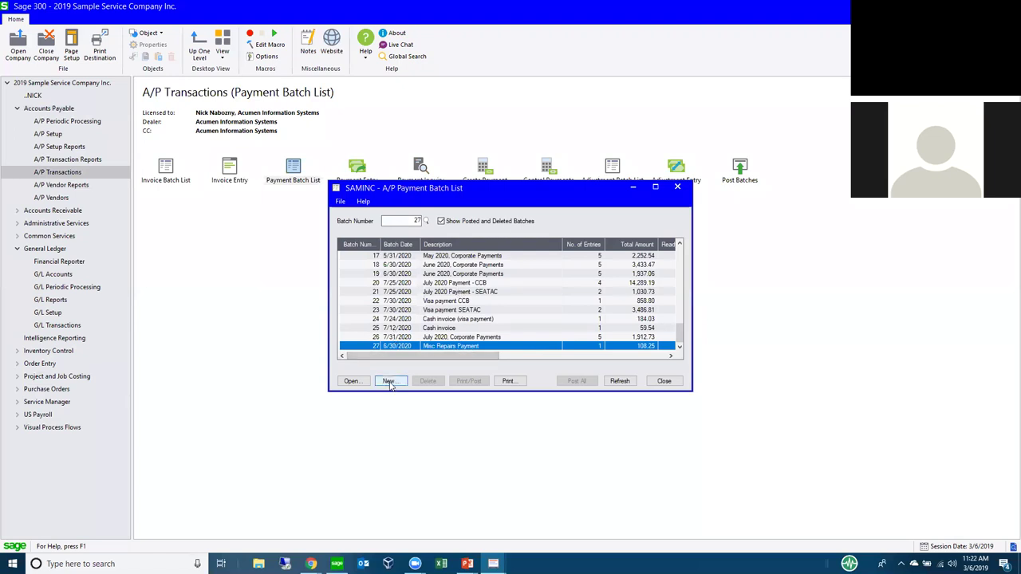
Step: Create a new A/P payment batch and choose vendor 1200, Chloride Systems, for its first entry
left_click(389, 381)
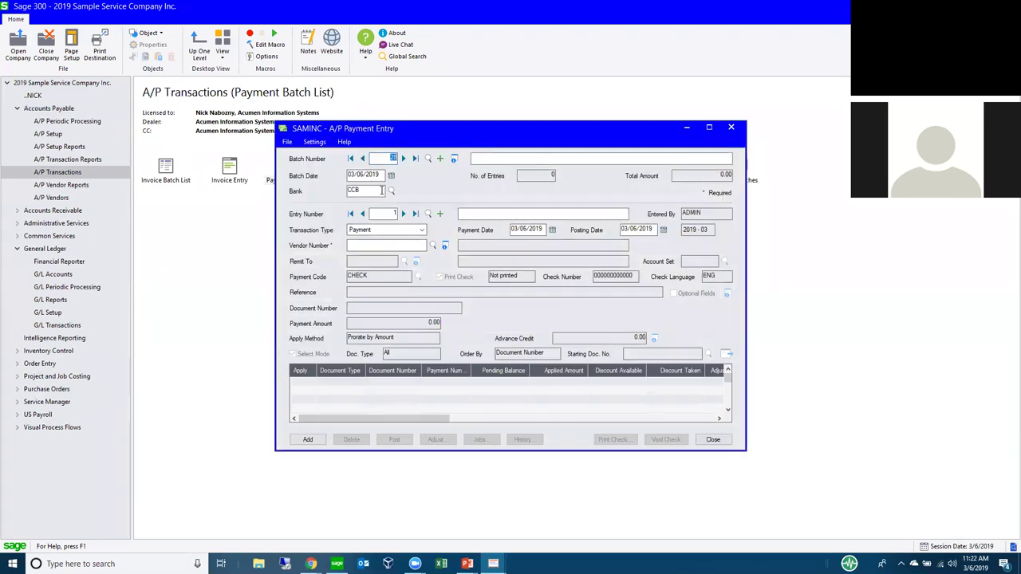
left_click(403, 245)
left_click(444, 246)
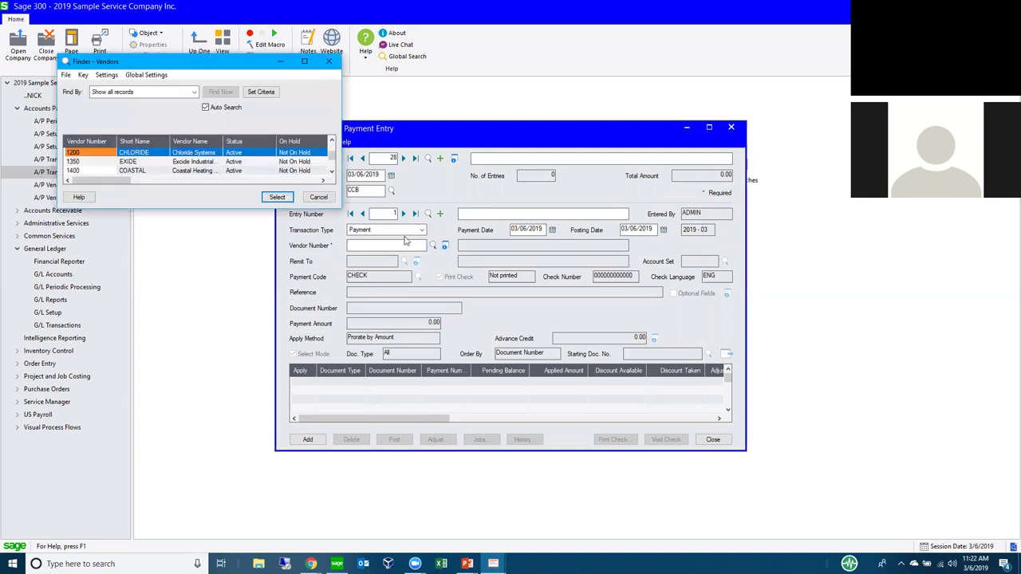
left_click(280, 197)
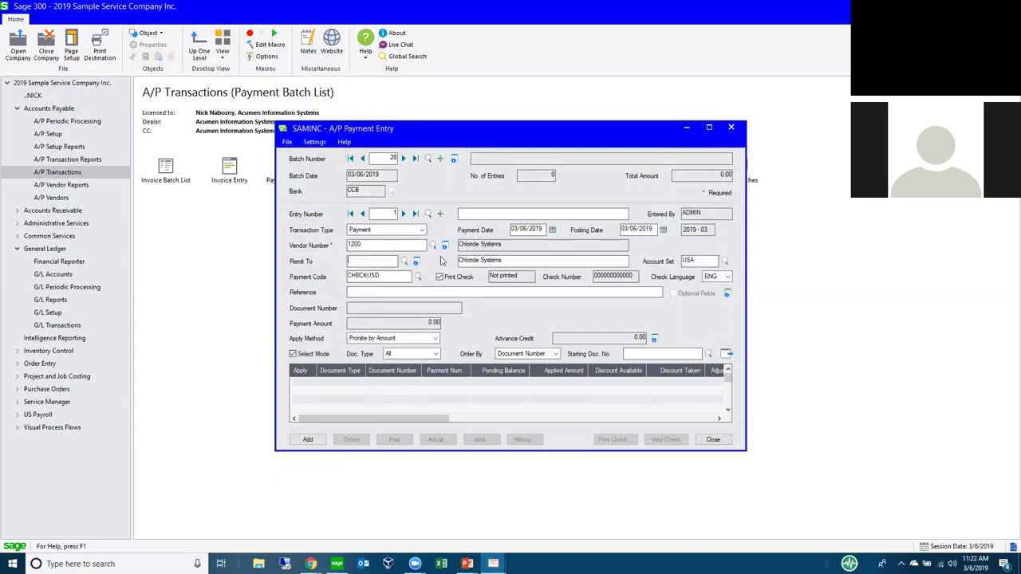
Step: List the vendor's open documents, apply and unapply invoice IN120111, and close Payment Entry without adding the entry
left_click(726, 354)
double_click(299, 390)
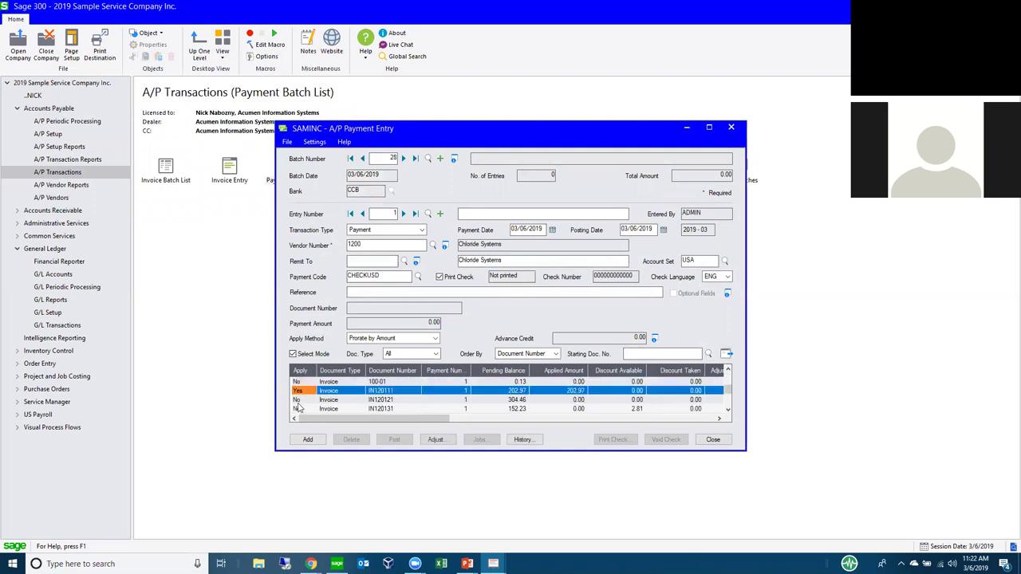
key("n")
left_click(709, 440)
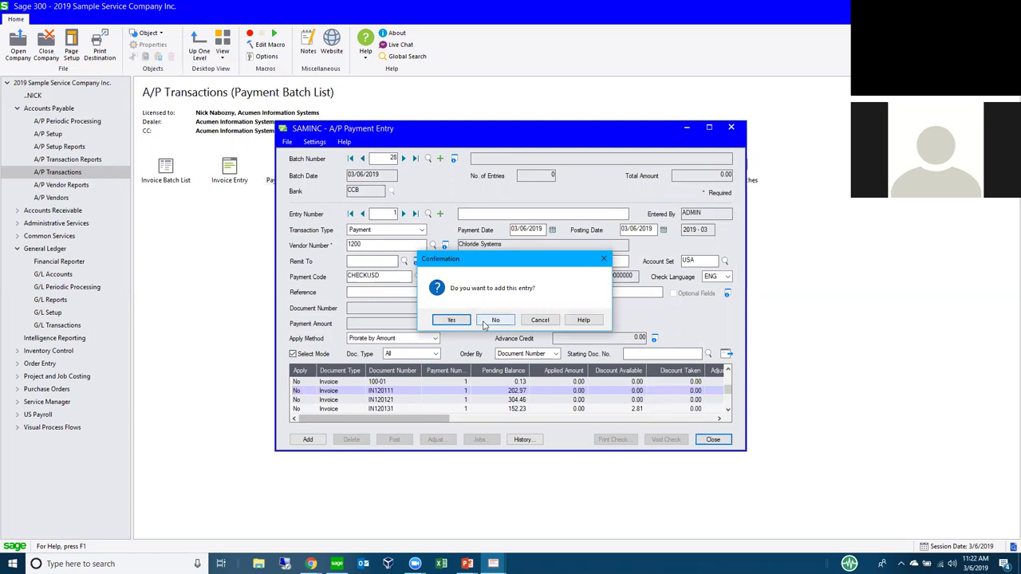
left_click(481, 323)
Step: Maximize and close the Payment Batch List, and open Create Payment Batch with selection code ALLVEN
left_click(655, 187)
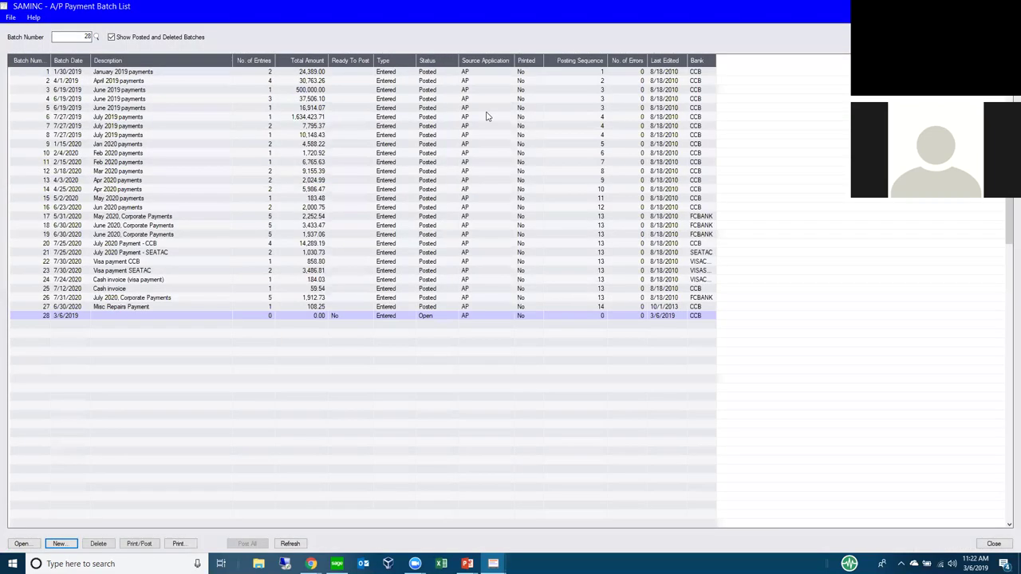
key("alt+F4")
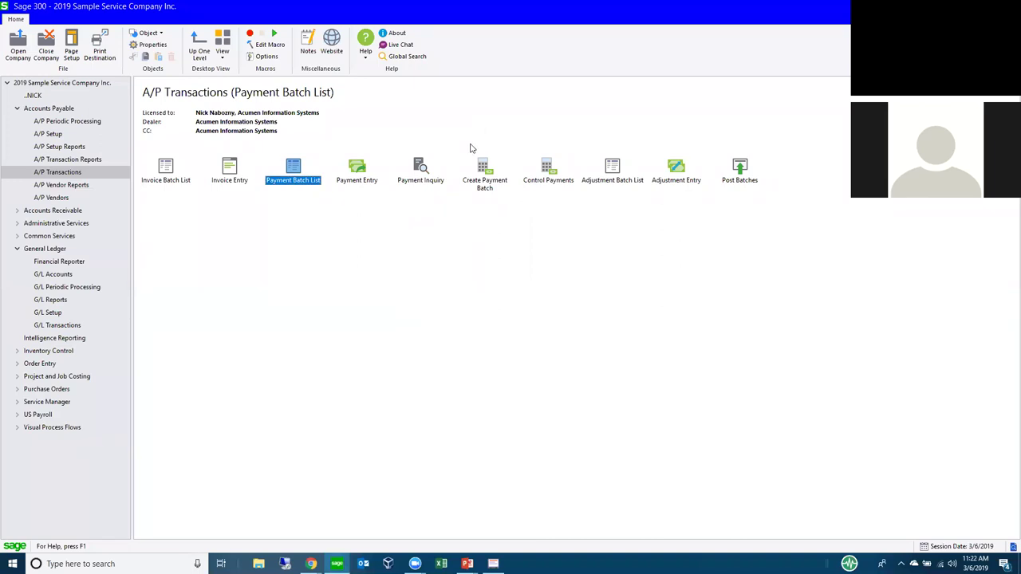
left_click(485, 169)
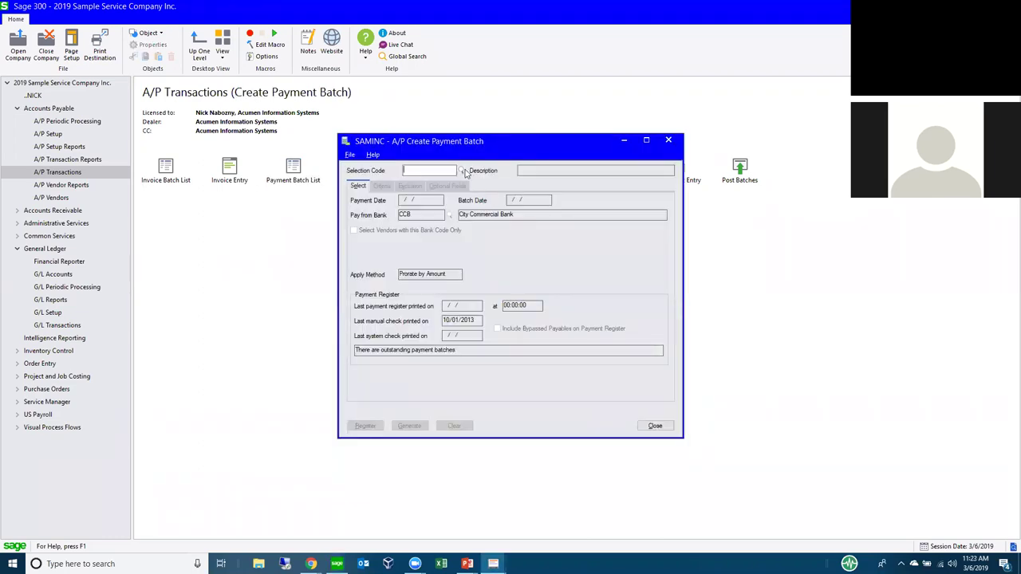
left_click(461, 170)
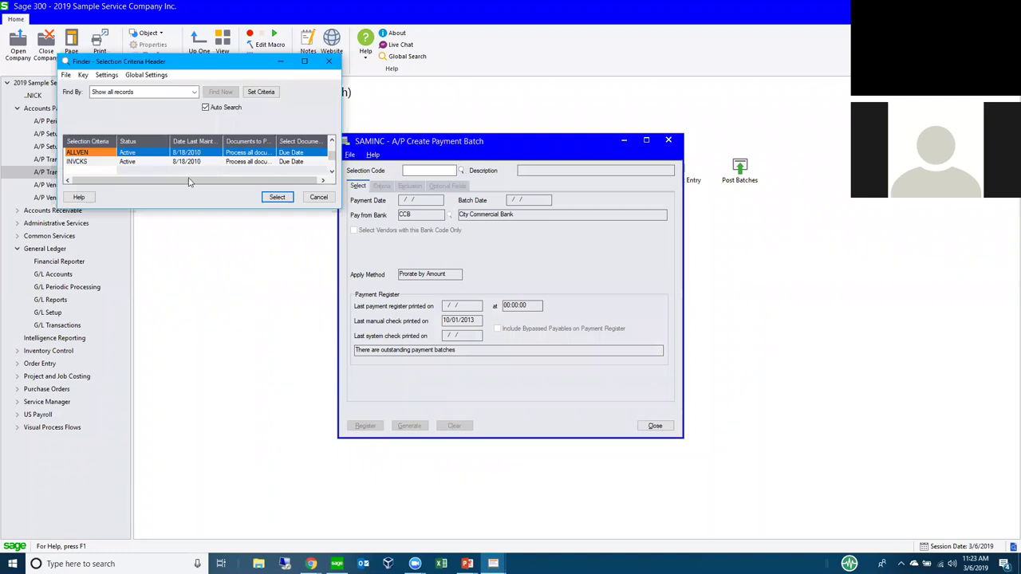
double_click(88, 154)
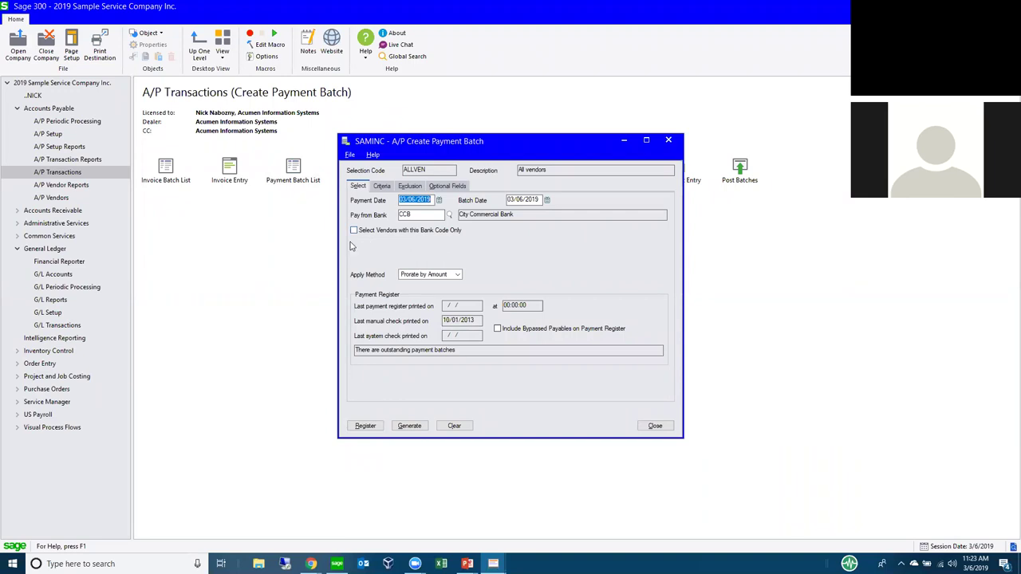
Step: Set the batch criteria to include documents due on or before 12/31/2020
left_click(382, 186)
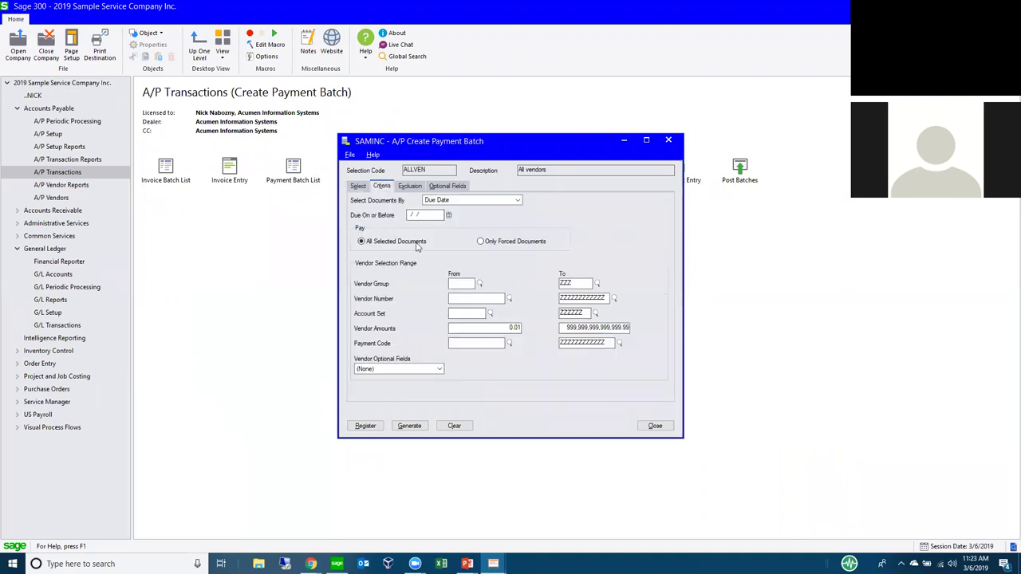
left_click(447, 216)
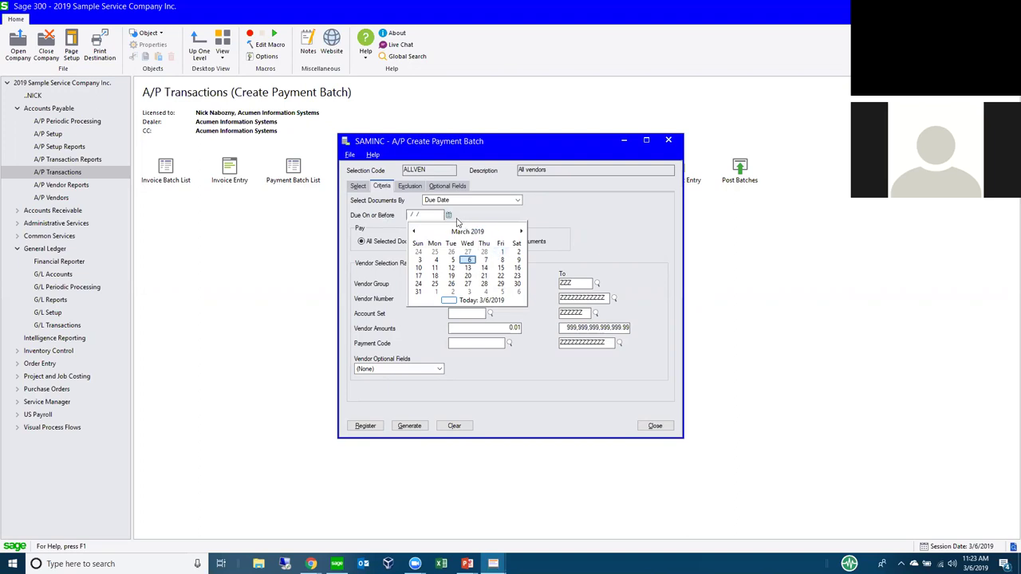
left_click(462, 223)
type("12312020")
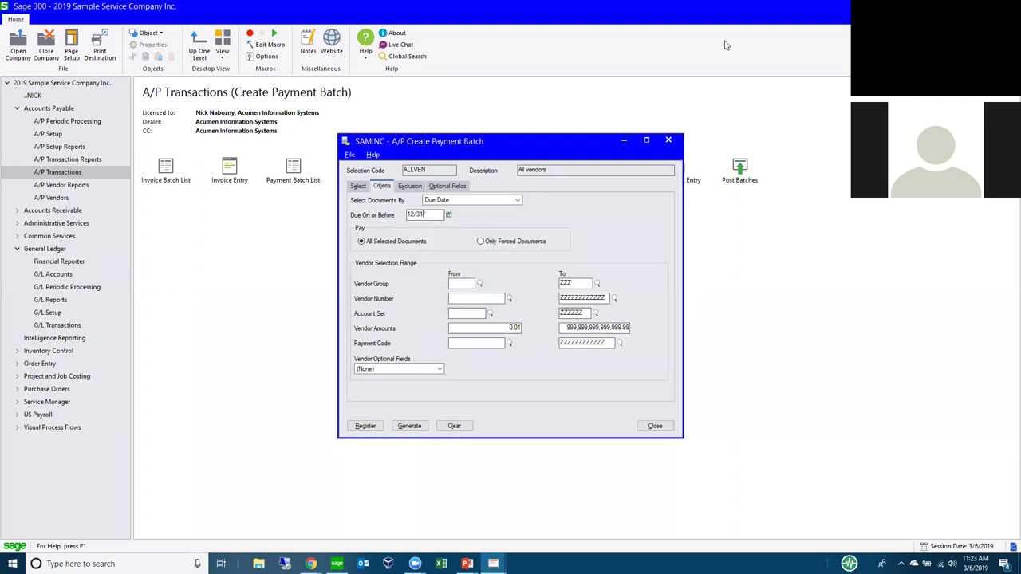
key("Tab")
Step: Try selecting documents by Due Date or Discount Date, and restore the selection to Due Date
left_click(497, 201)
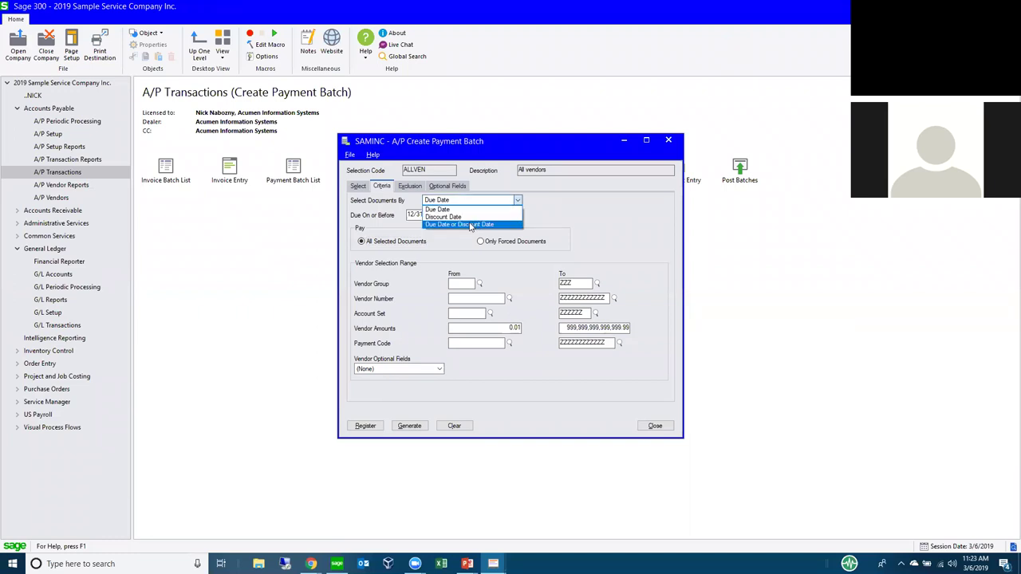
left_click(471, 225)
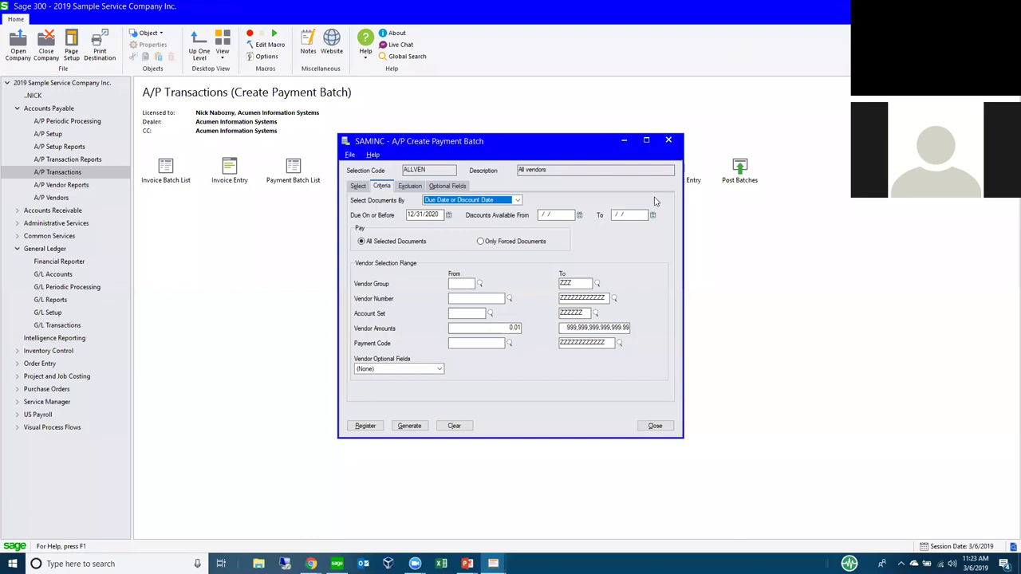
left_click(482, 204)
left_click(481, 209)
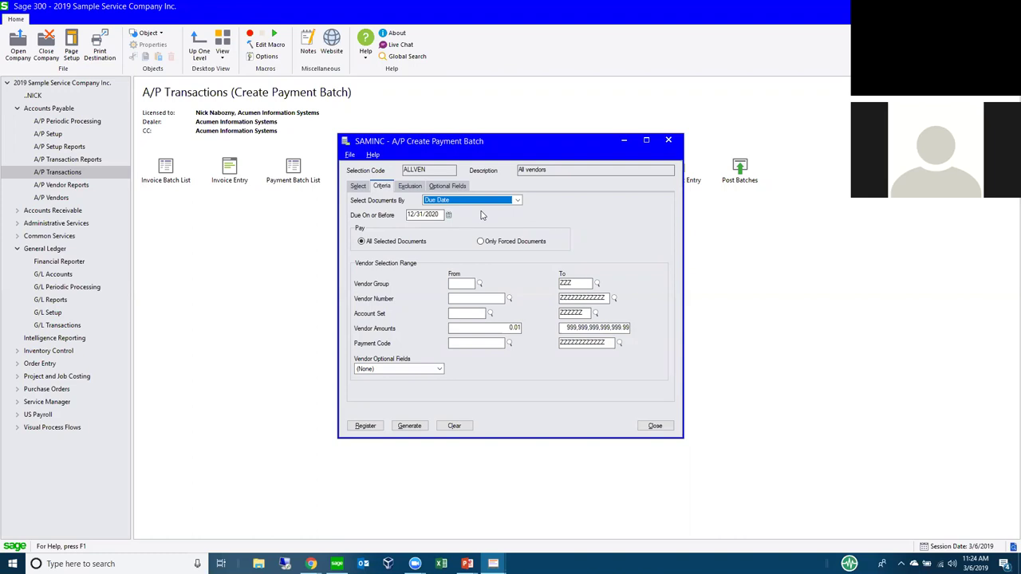
Step: Look up the vendor groups available for the start of the vendor selection range, and cancel without choosing one
left_click(456, 285)
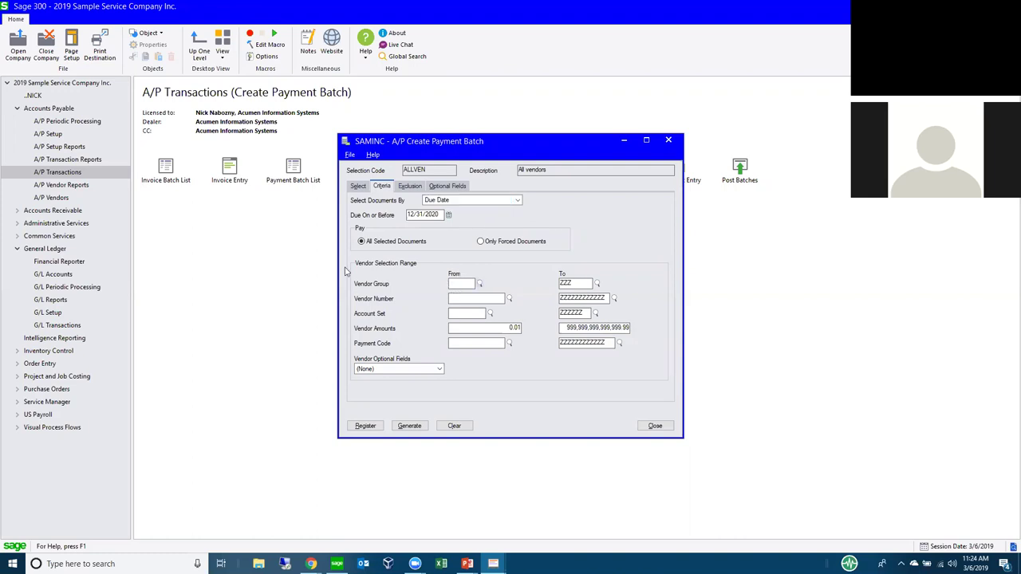
key("F5")
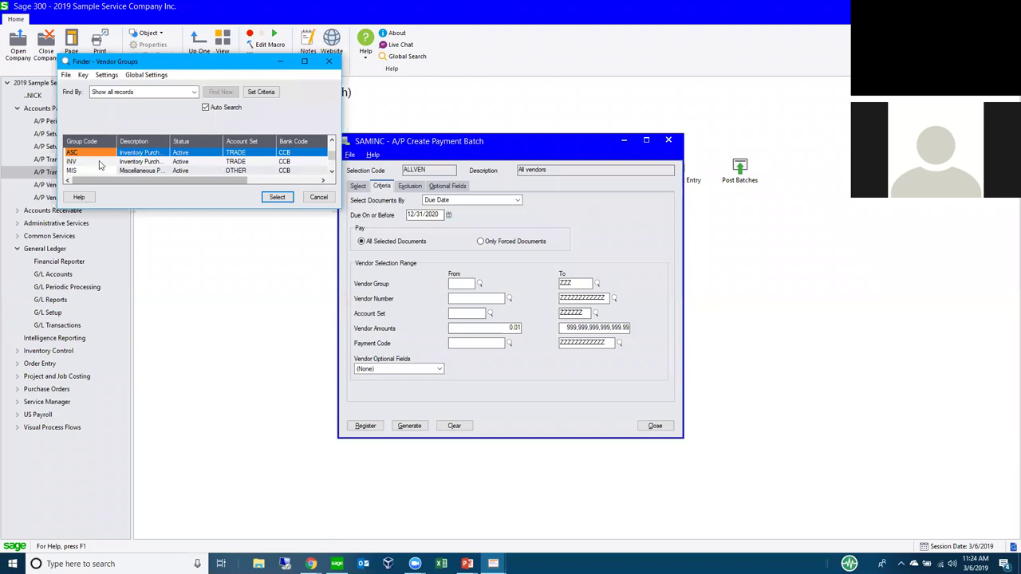
left_click(123, 161)
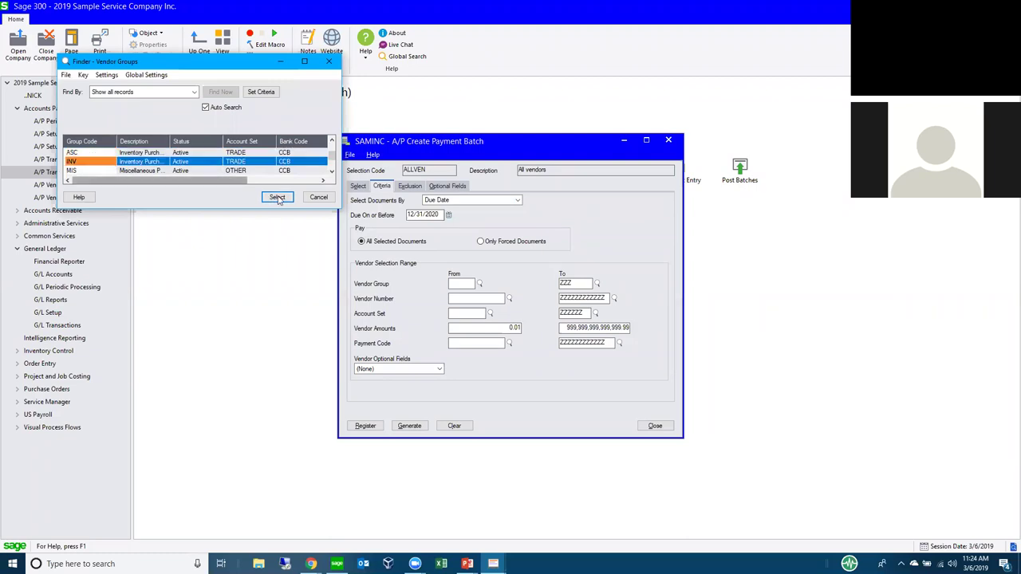
left_click(323, 199)
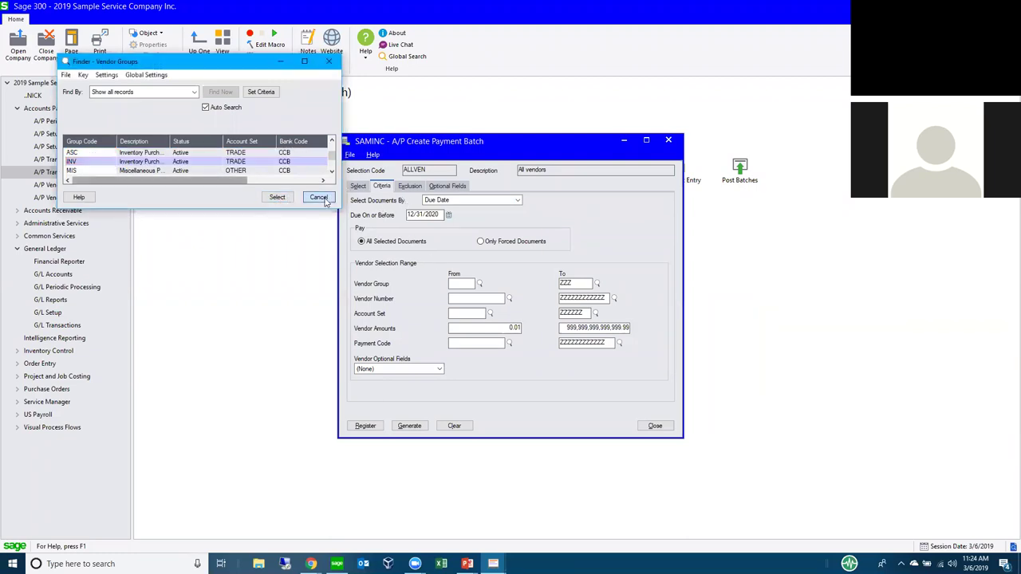
Step: Add vendor 5000, Deca Management, to the vendor exclusion list of the payment batch
left_click(409, 186)
left_click(370, 218)
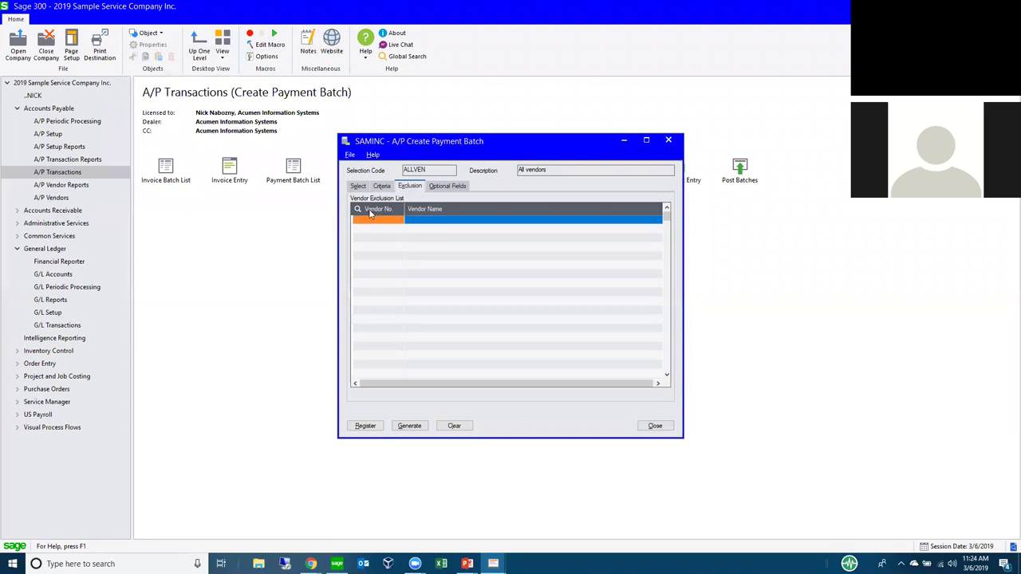
left_click(370, 212)
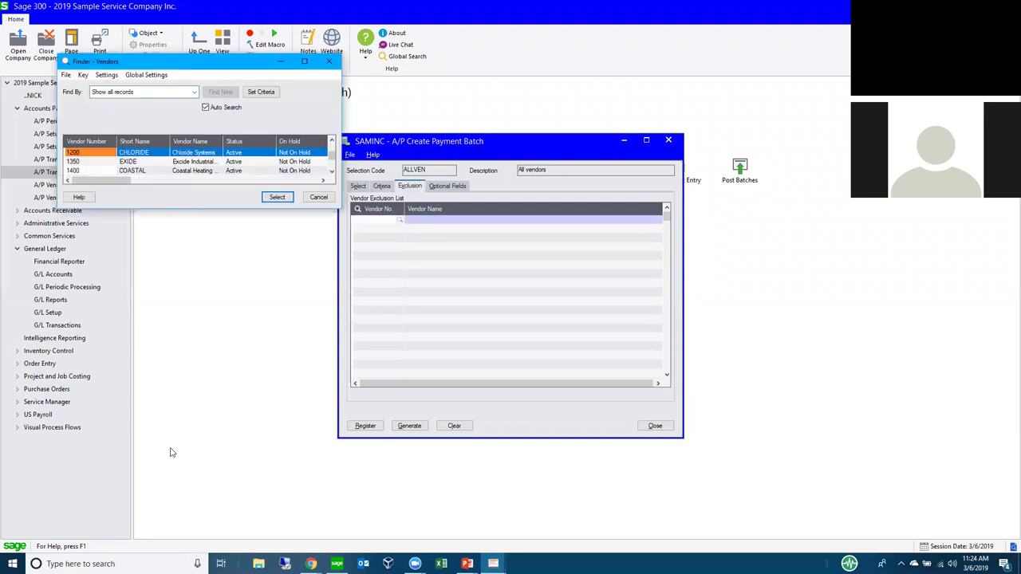
double_click(95, 319)
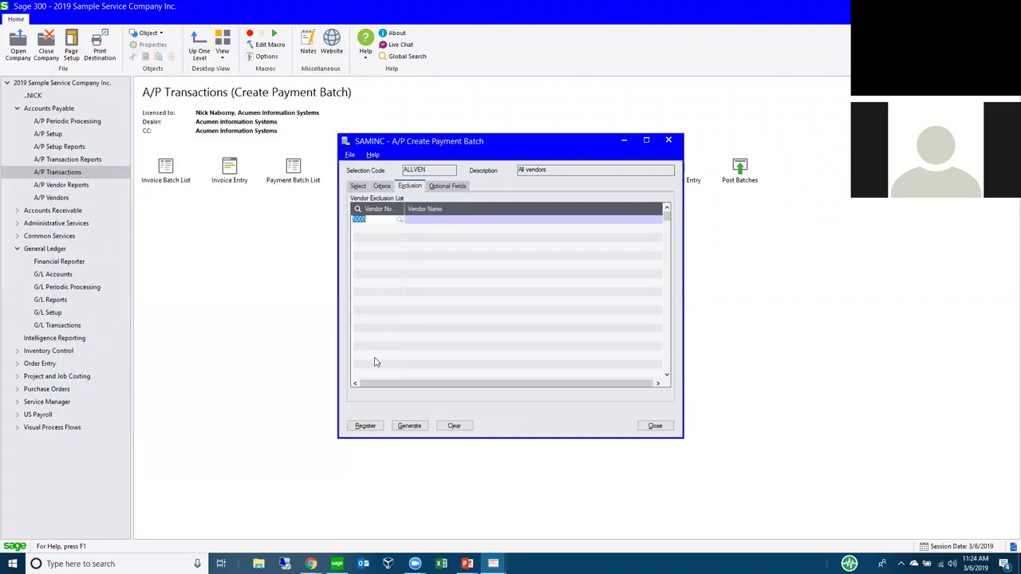
key("Tab")
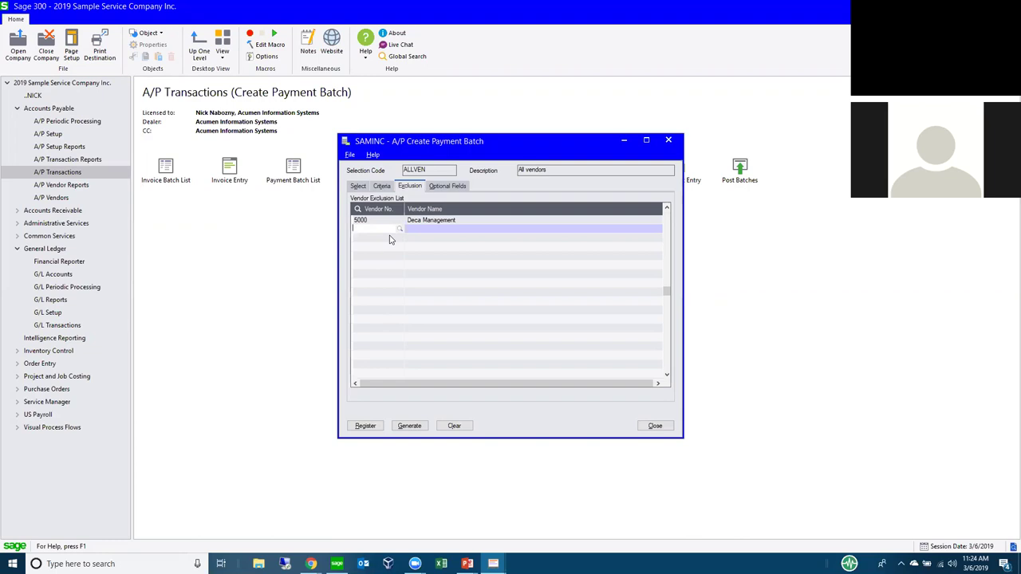
Step: Run the A/P Payment Register for the chosen criteria and close its preview
left_click(359, 186)
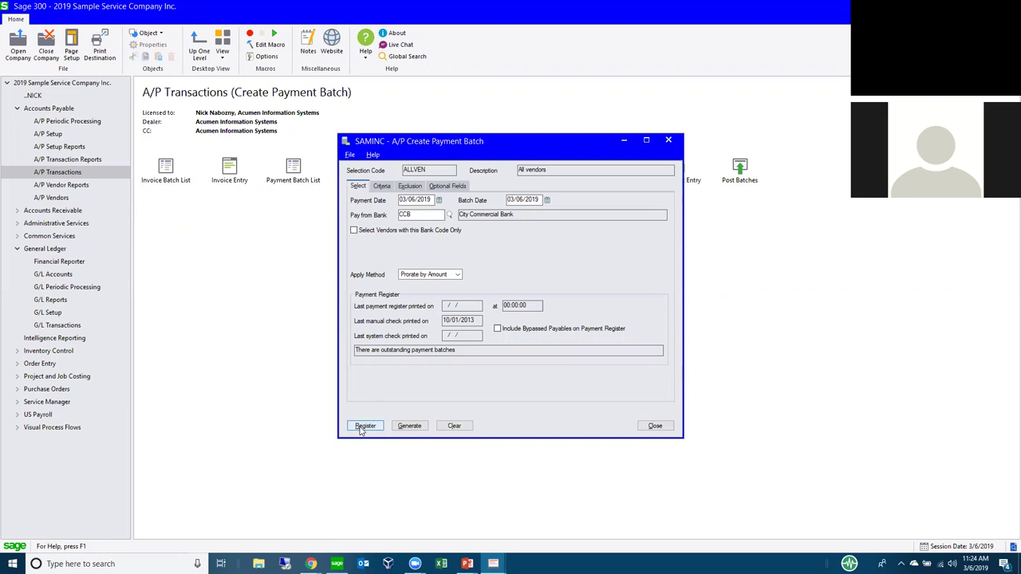
left_click(361, 428)
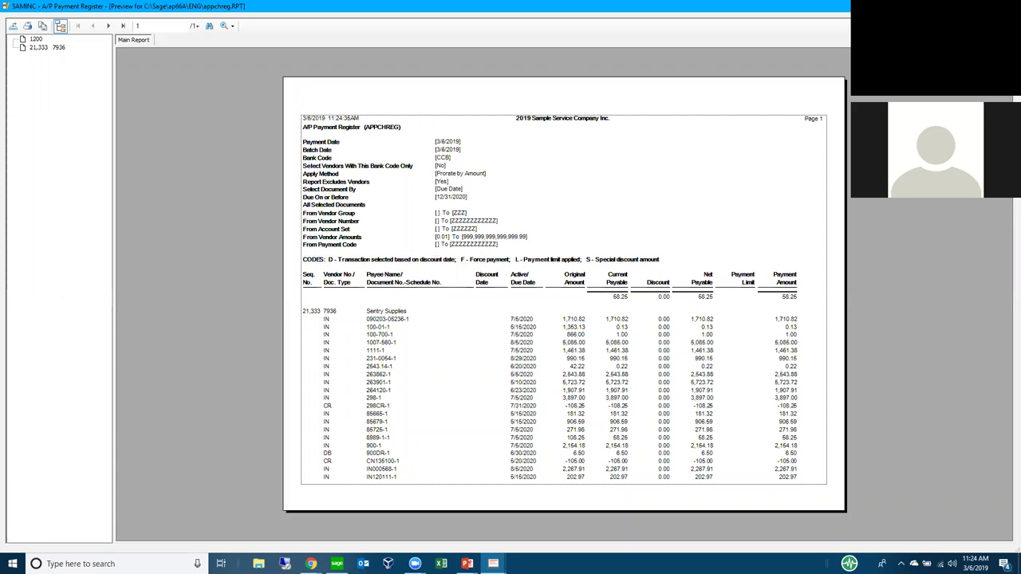
key("alt+F4")
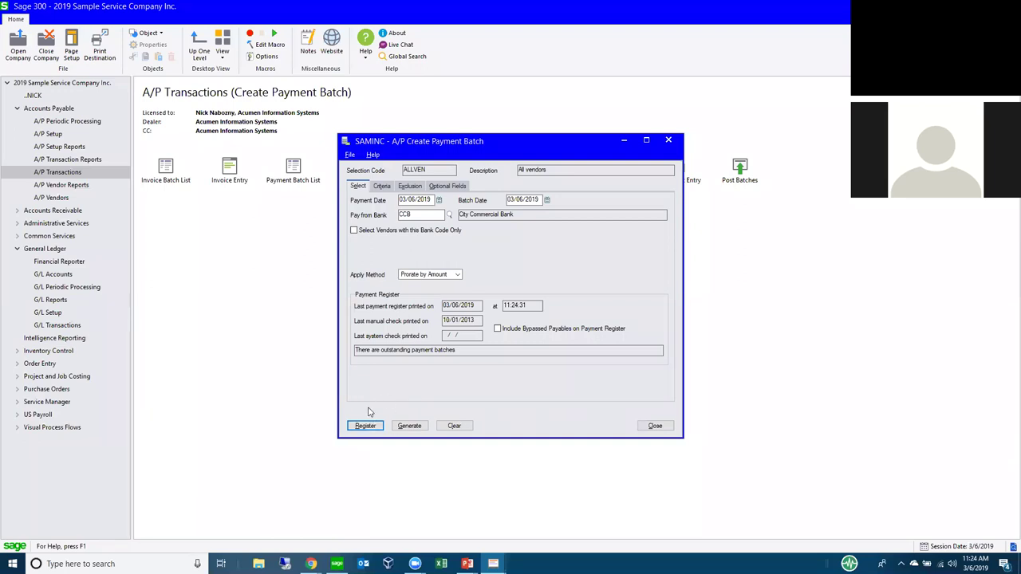
Step: Generate the payment batch, dismiss the message and close Create Payment Batch
left_click(412, 427)
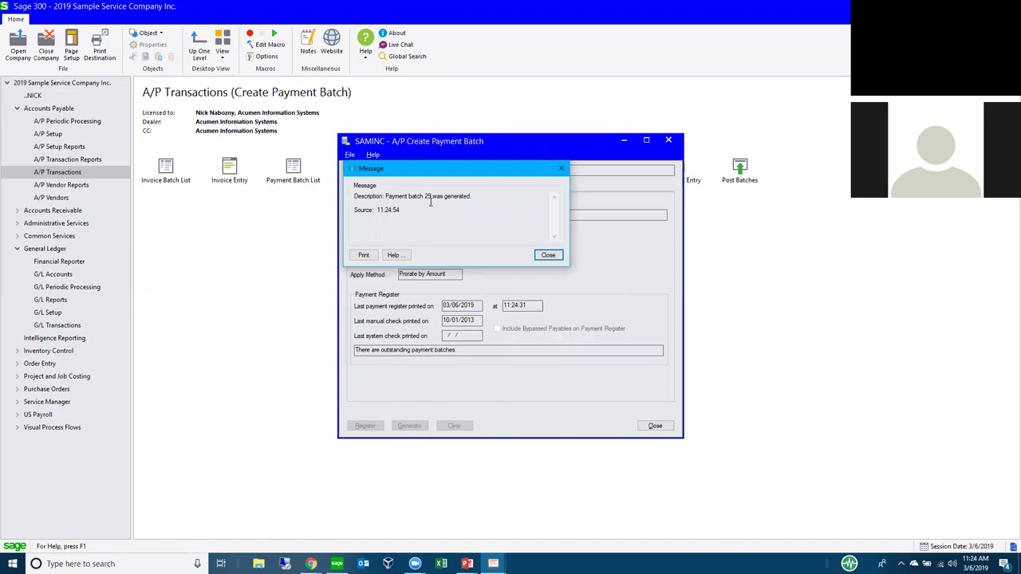
left_click(544, 255)
left_click(655, 425)
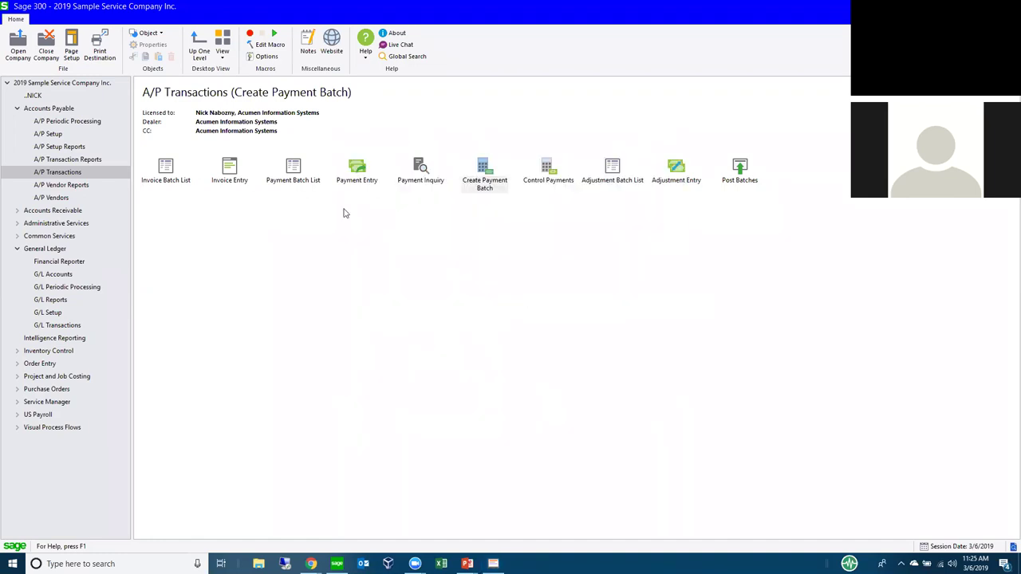
Step: Open system-generated payment batch 29 from the Payment Batch List, maximize the entry and select document IN120131's line with payment number 2
left_click(306, 180)
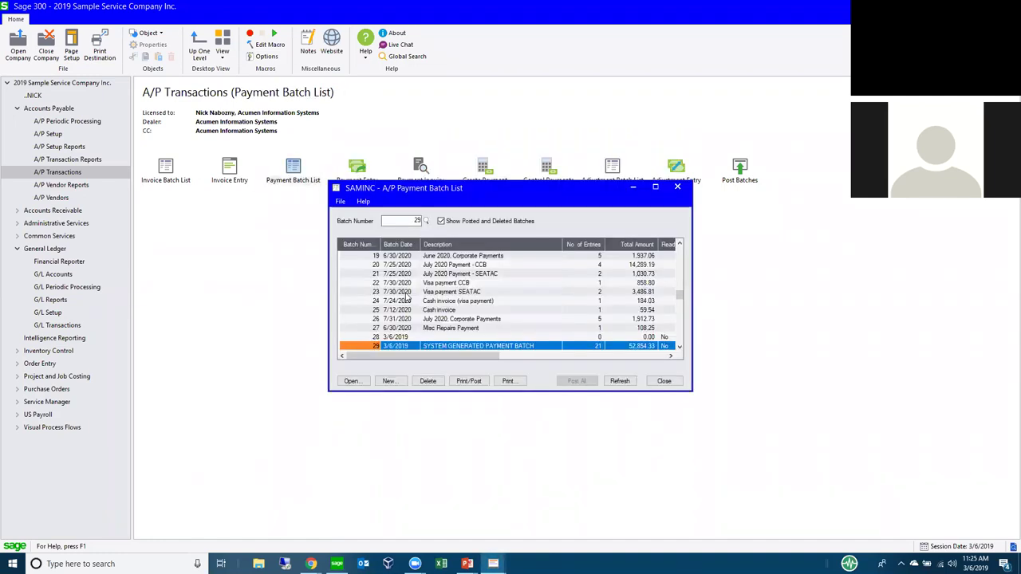
left_click(654, 187)
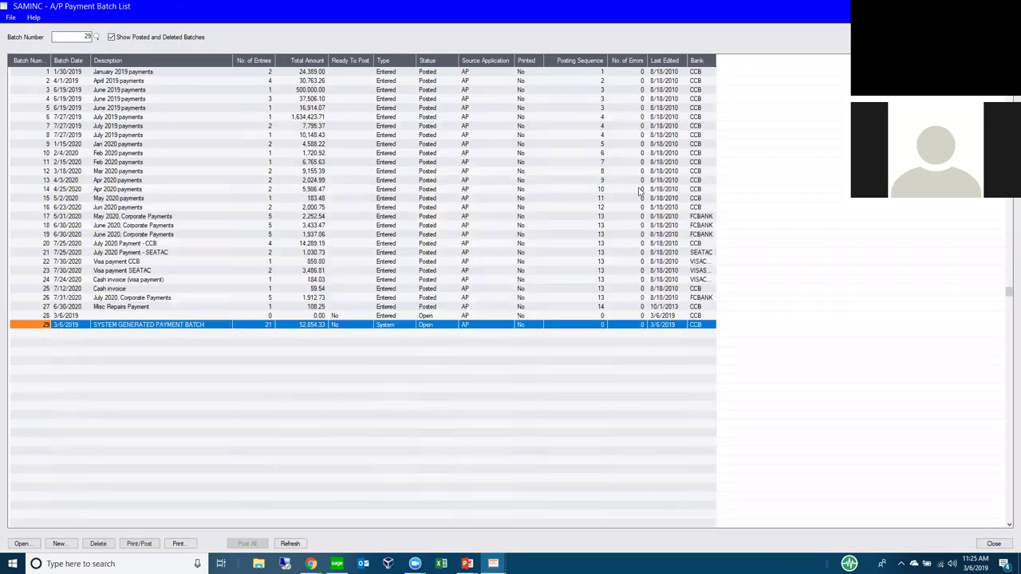
left_click(41, 341)
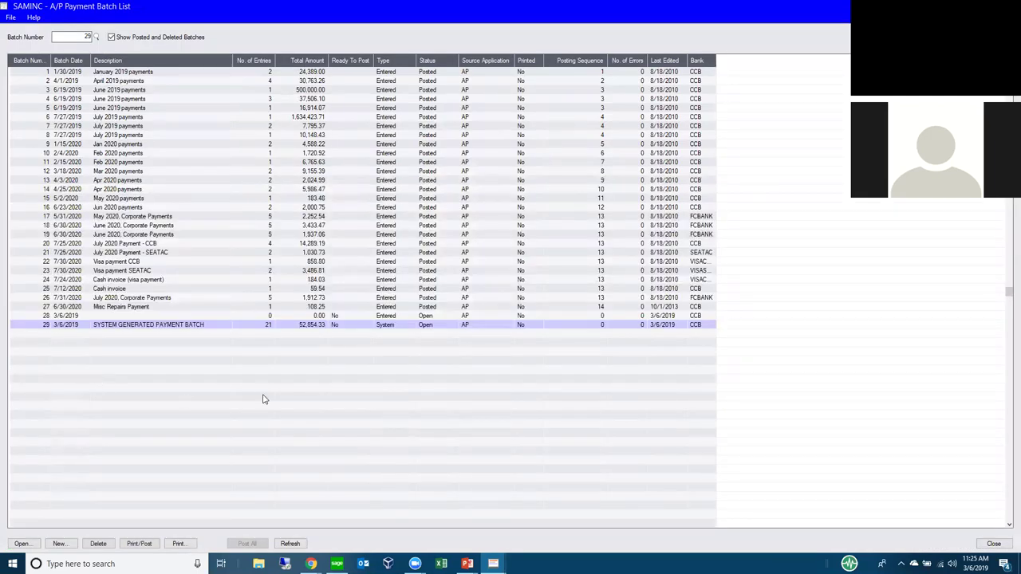
double_click(333, 381)
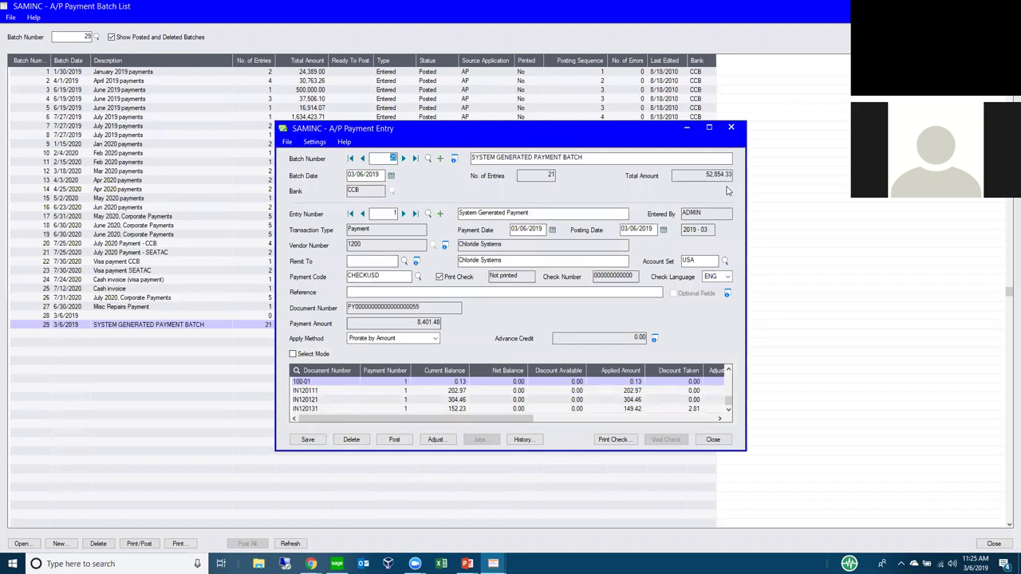
left_click(709, 129)
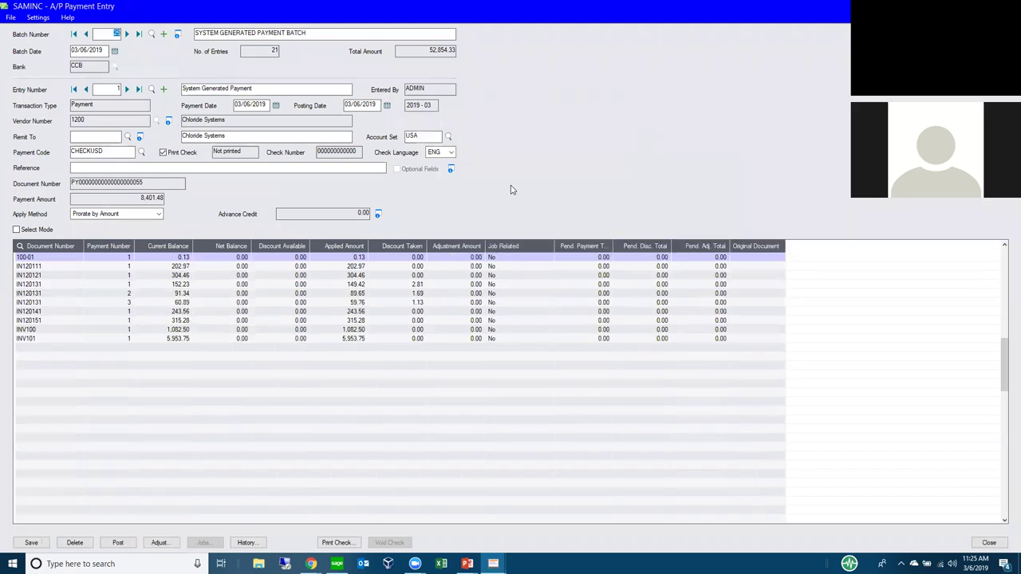
left_click(63, 294)
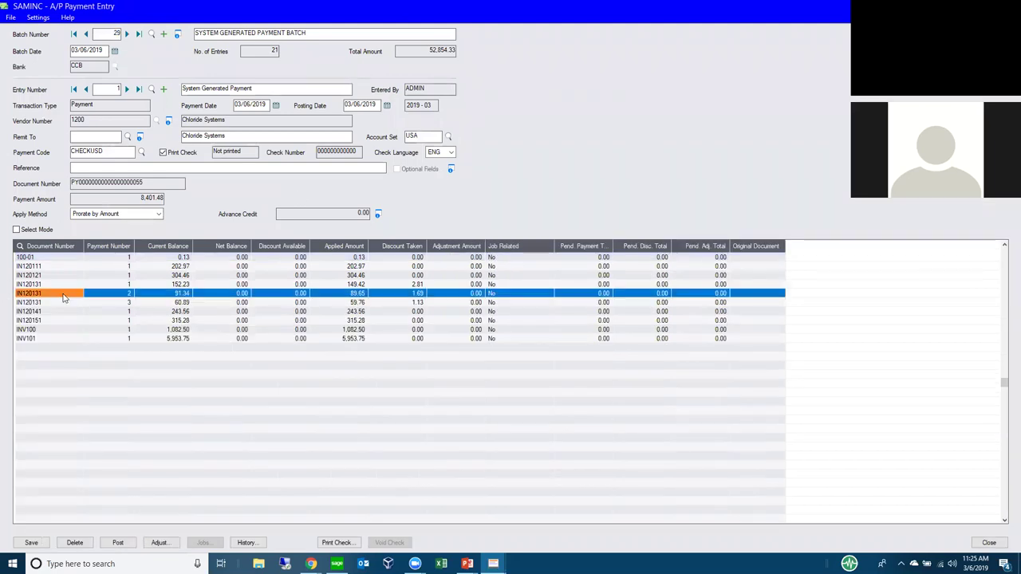
Step: Delete document INV101's detail line from entry 1 of the payment batch and save the entry
left_click(56, 340)
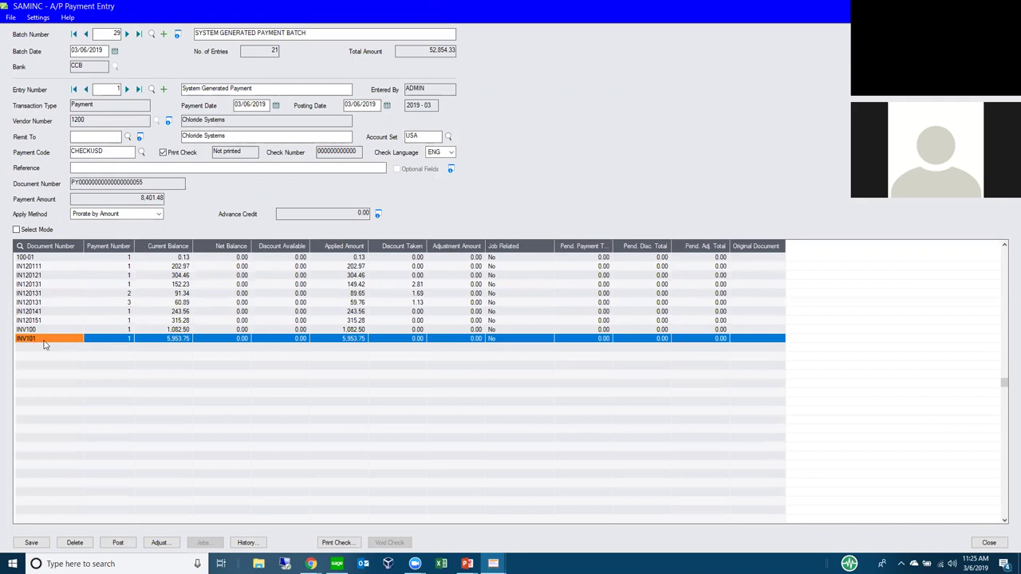
key("Delete")
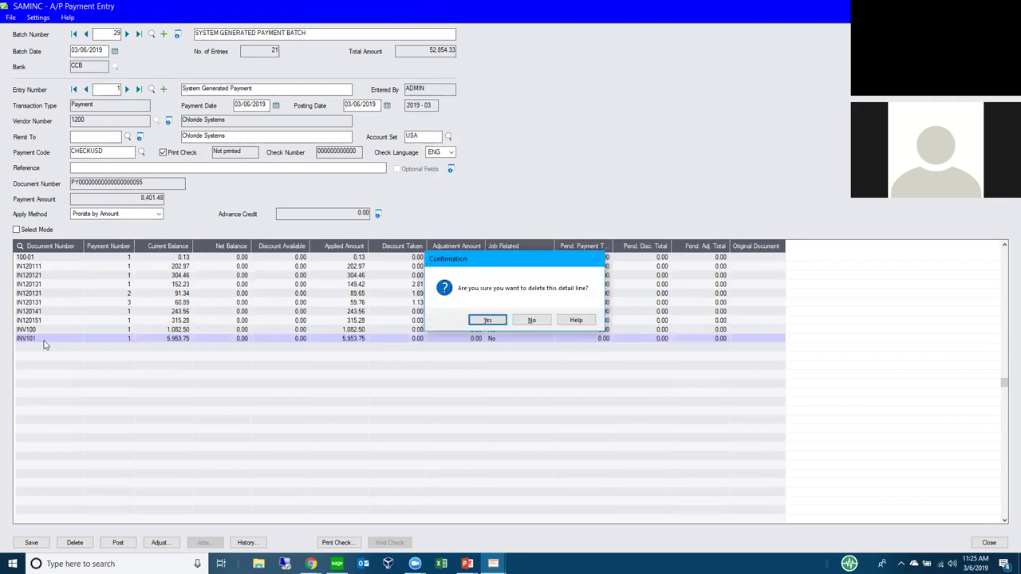
key("Return")
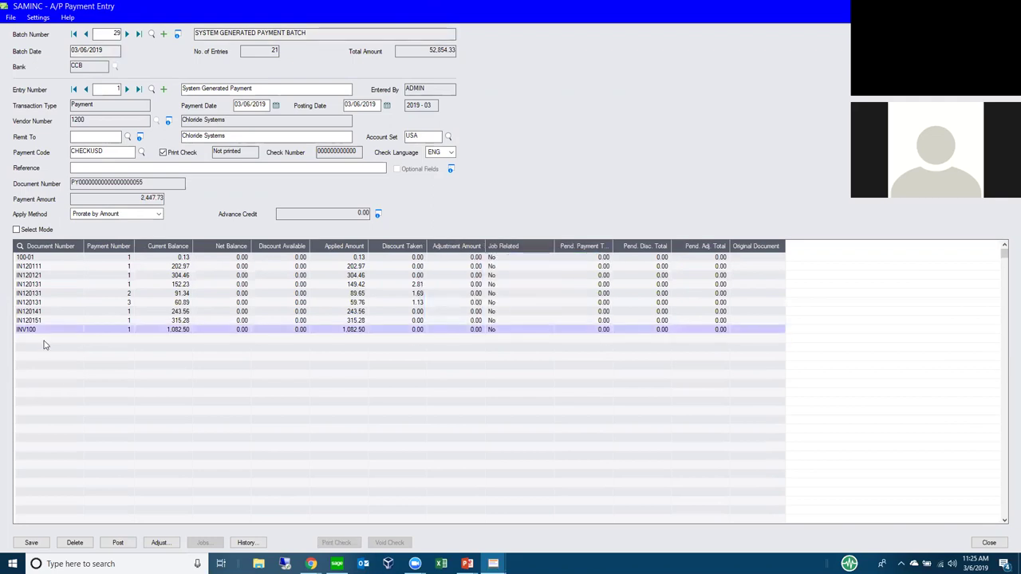
left_click(34, 542)
Step: Go to entry 3 for vendor 1400, Coastal Heating of Ottawa, and delete the whole entry from the batch
left_click(138, 90)
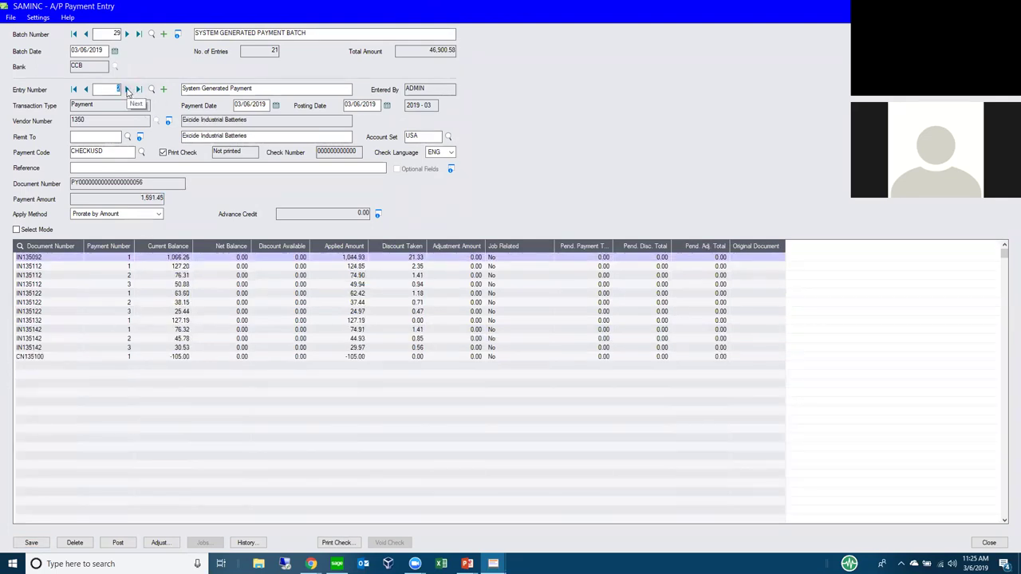
left_click(126, 90)
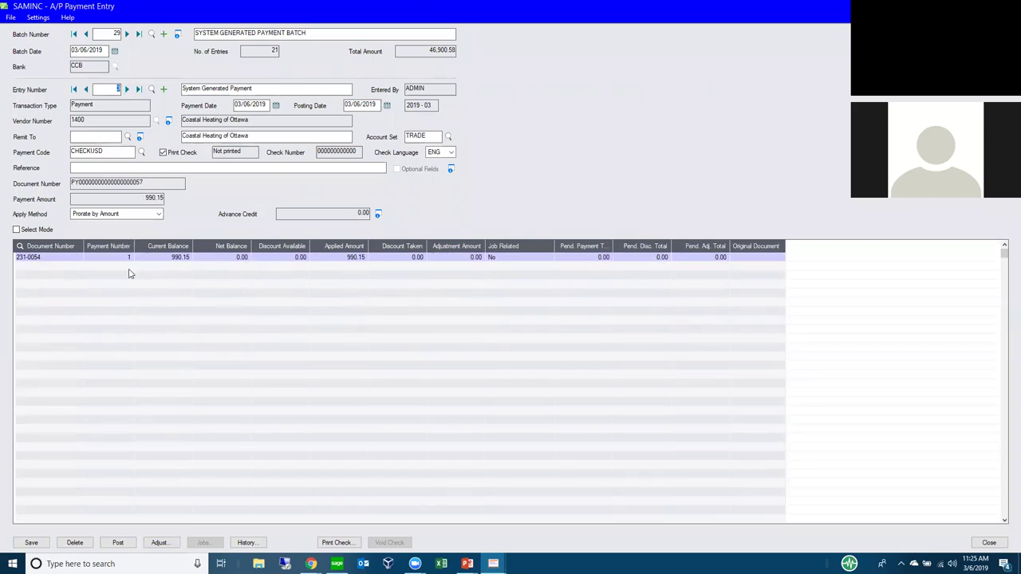
left_click(75, 543)
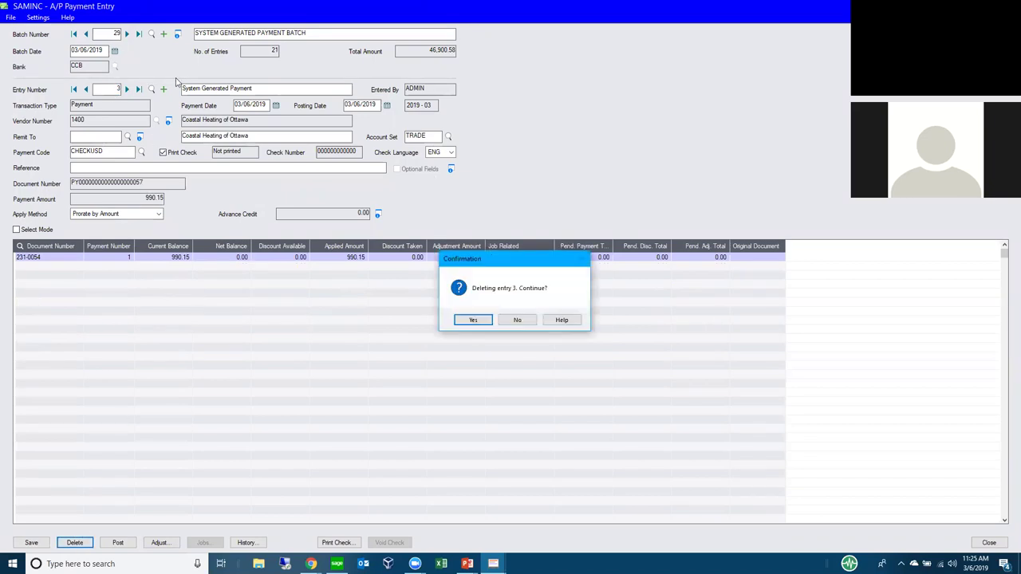
left_click(477, 321)
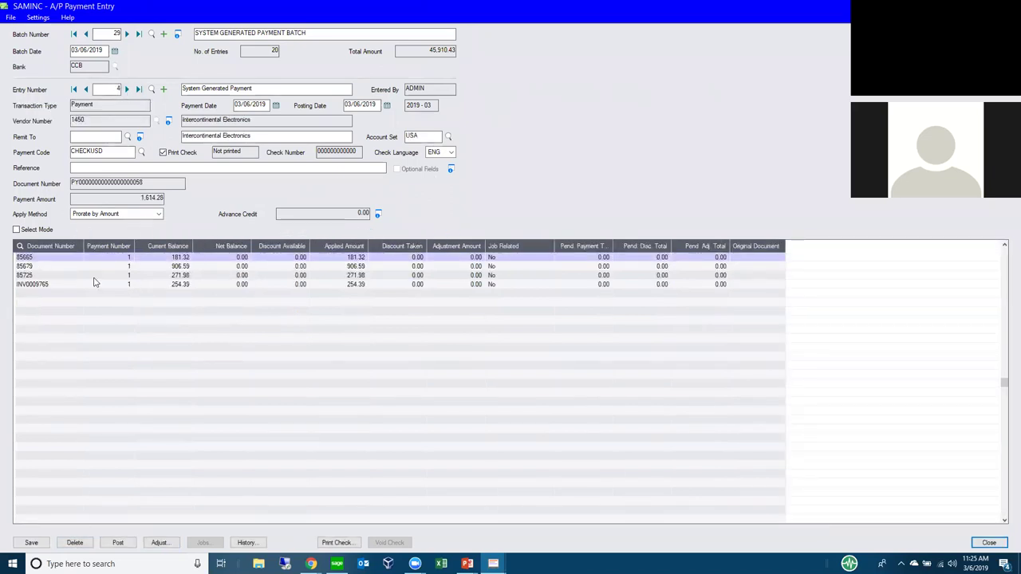
Step: Go to entry 7 for vendor 1580, Grant Office Supplies, and delete document IN158135's detail line
left_click(119, 88)
key("Tab")
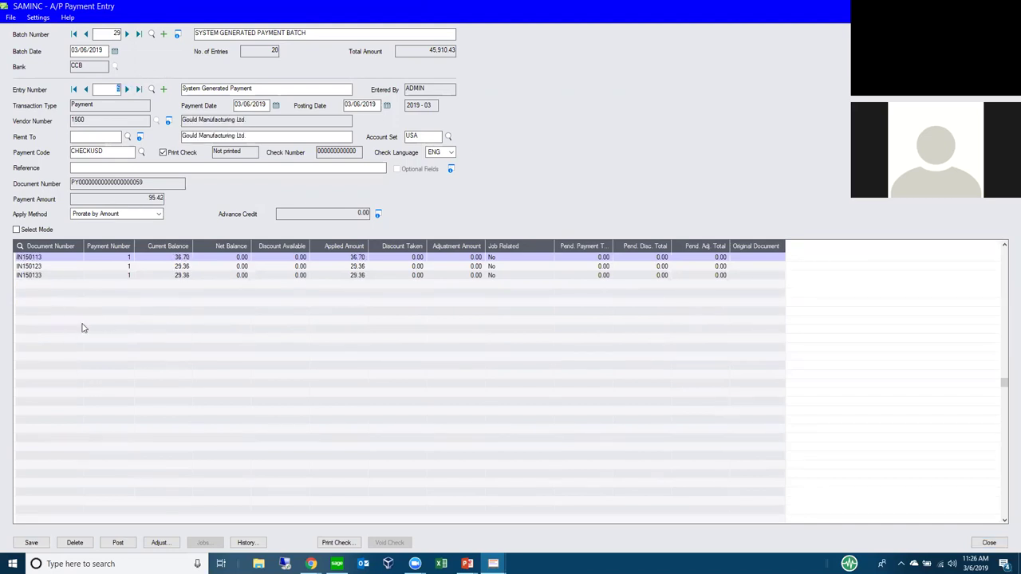
left_click(128, 89)
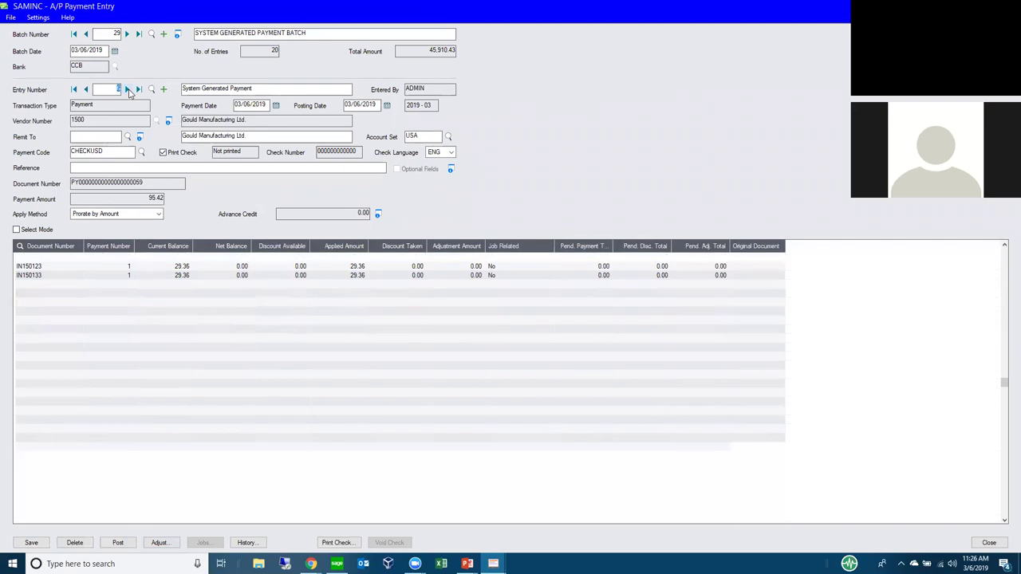
left_click(128, 89)
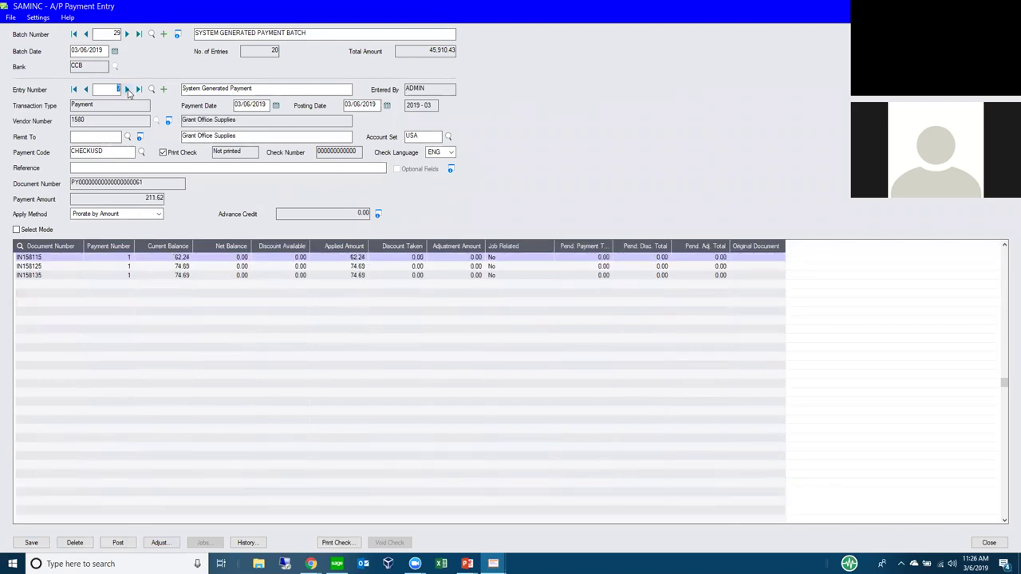
left_click(43, 276)
key("Delete")
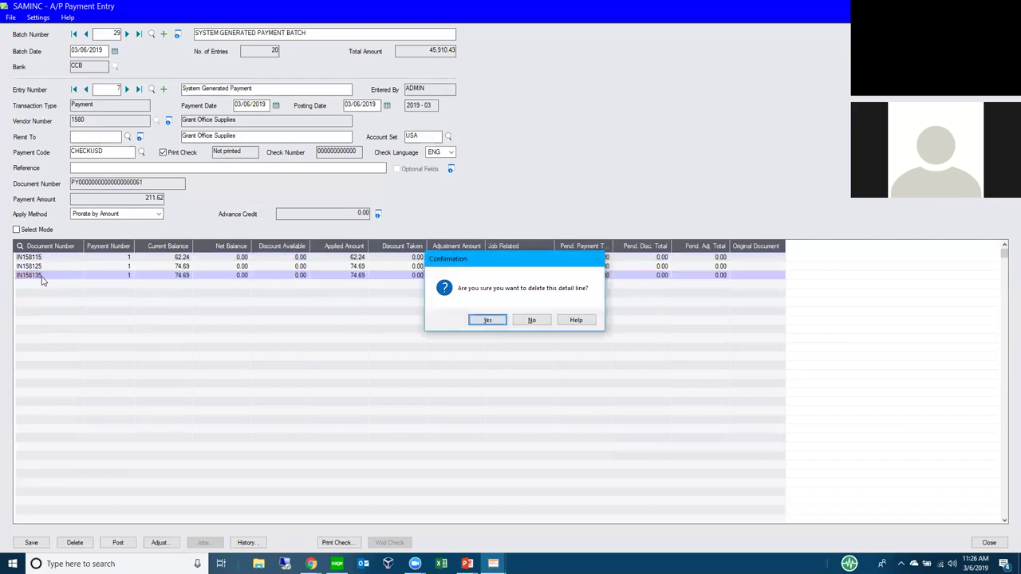
key("Return")
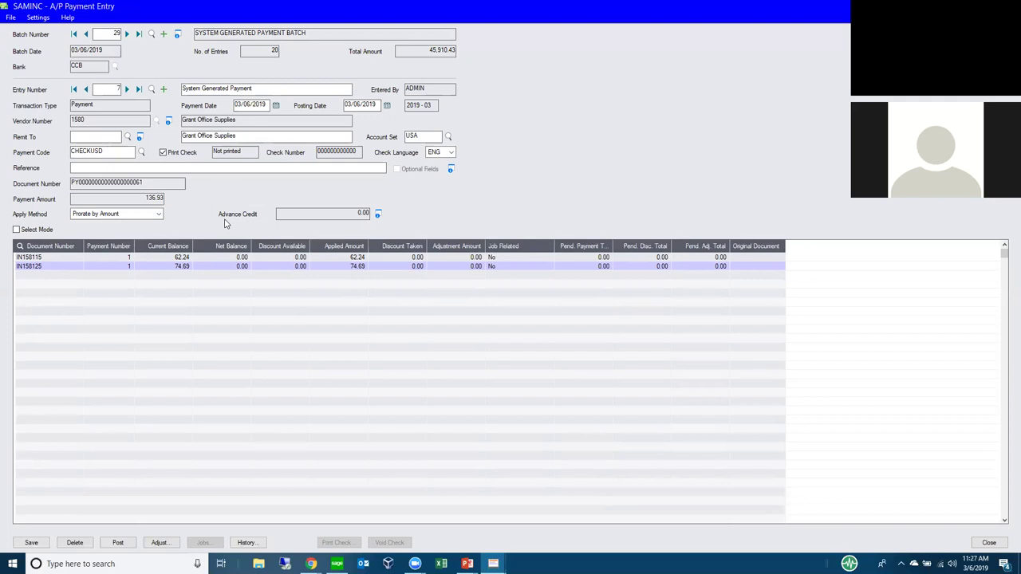
Step: Close A/P Payment Entry without saving the changed entry and close the Payment Batch List
key("alt+F4")
left_click(513, 323)
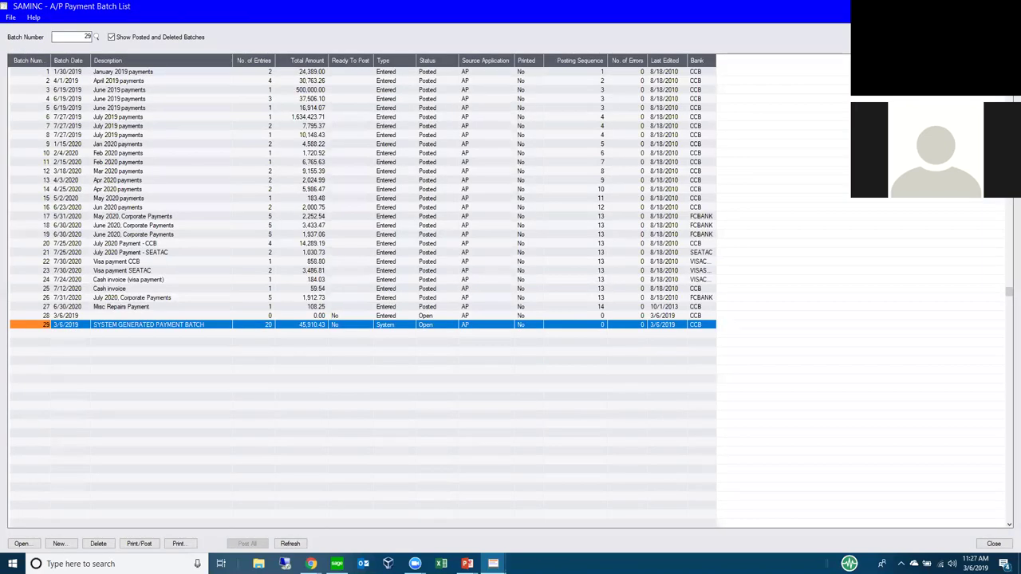
key("alt+F4")
Step: Open A/P Control Payments and view the options for a range of documents before returning to a single document
left_click(548, 170)
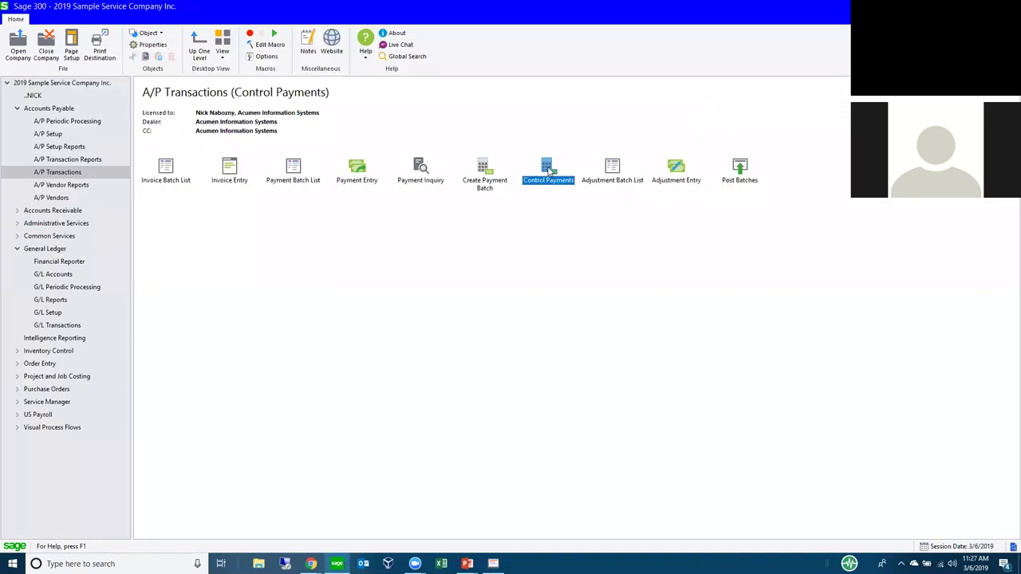
double_click(548, 172)
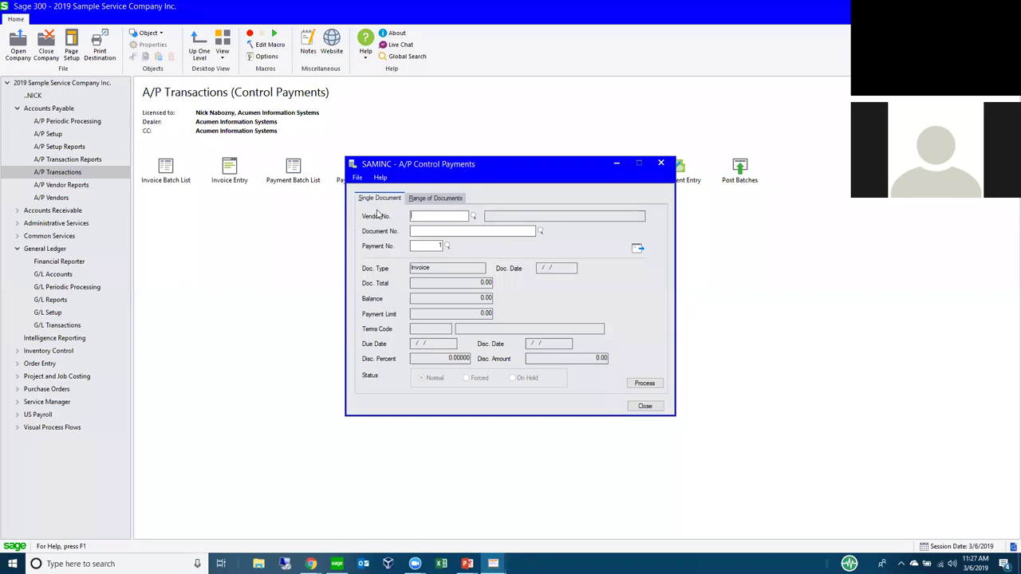
left_click(440, 197)
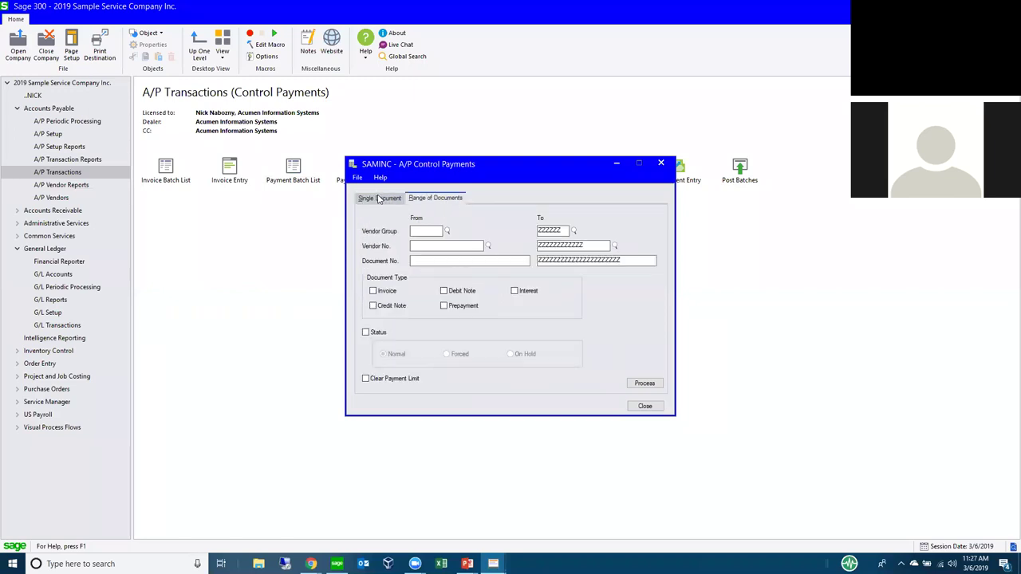
left_click(379, 198)
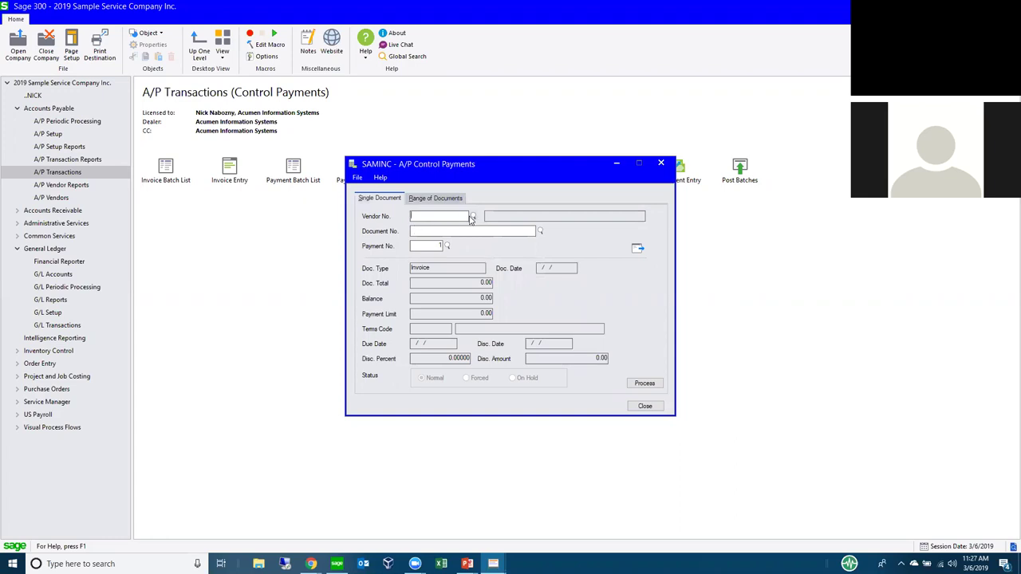
Step: Load the payment details of document 100-01 for vendor 1200, Chloride Systems, in A/P Control Payments
left_click(472, 216)
left_click(270, 199)
left_click(540, 231)
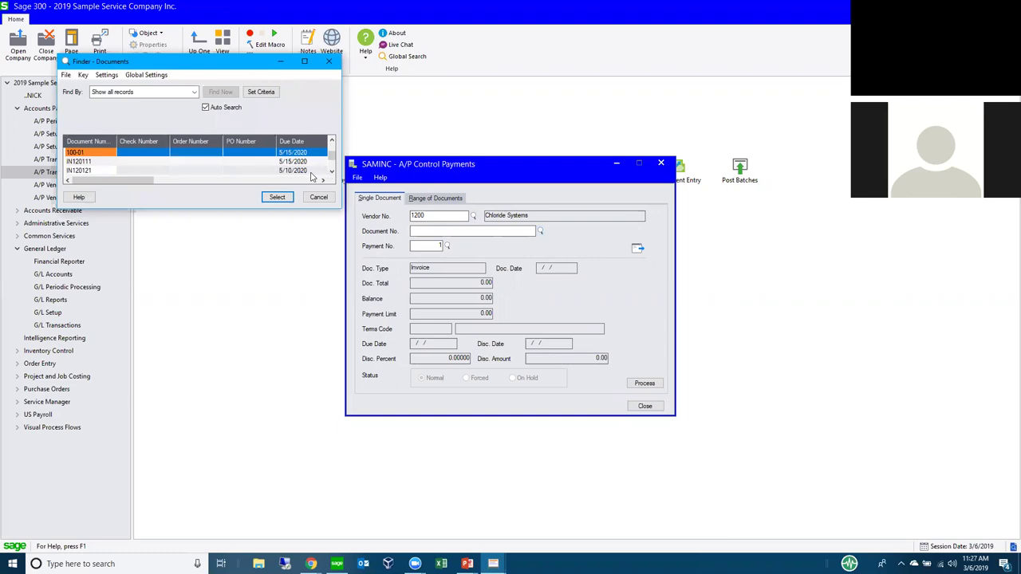
left_click(277, 197)
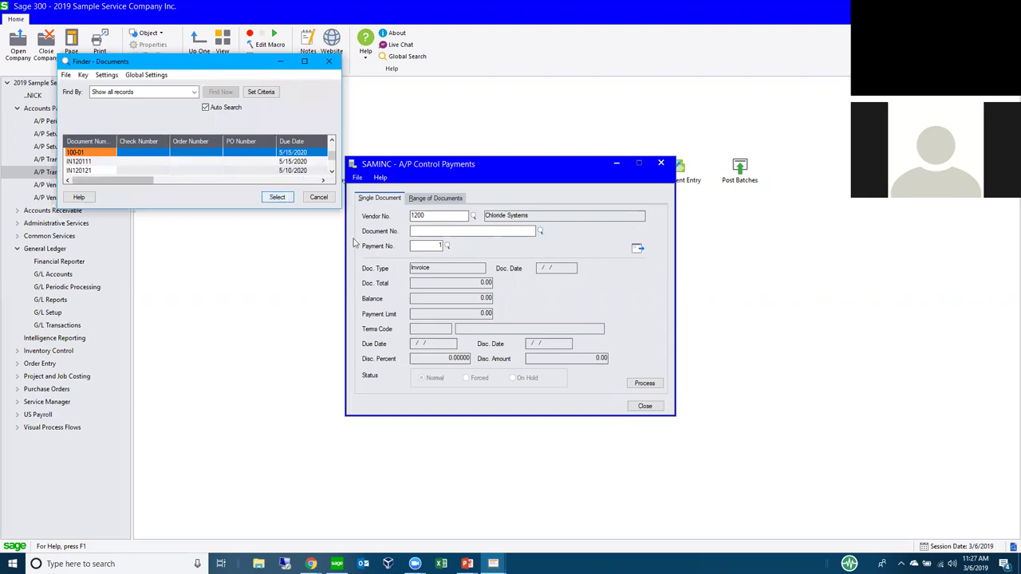
left_click(637, 248)
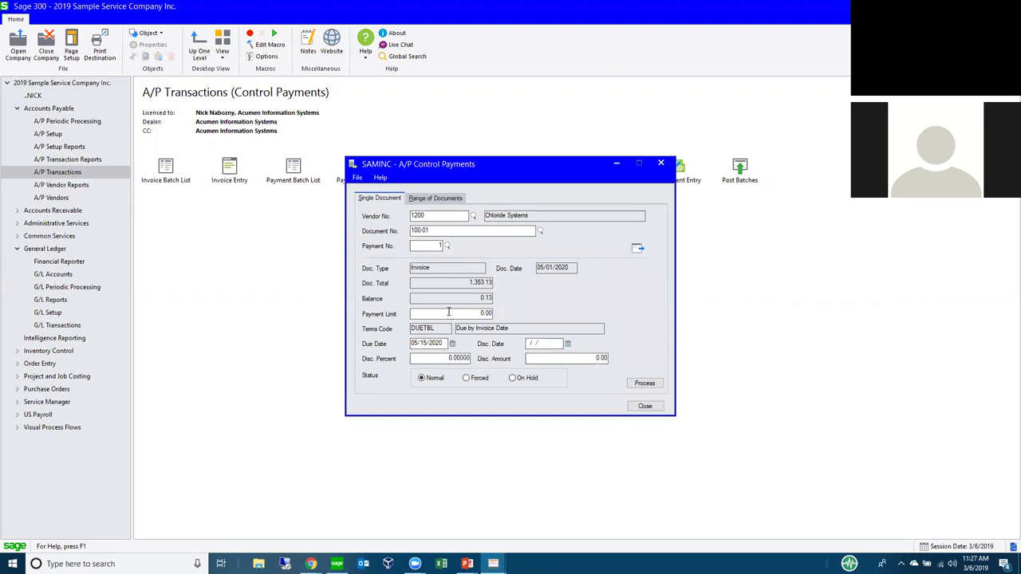
Step: Set document 100-01's payment status to Forced, review the range options and close A/P Control Payments without processing
left_click(466, 378)
left_click(645, 407)
left_click(646, 407)
left_click(436, 198)
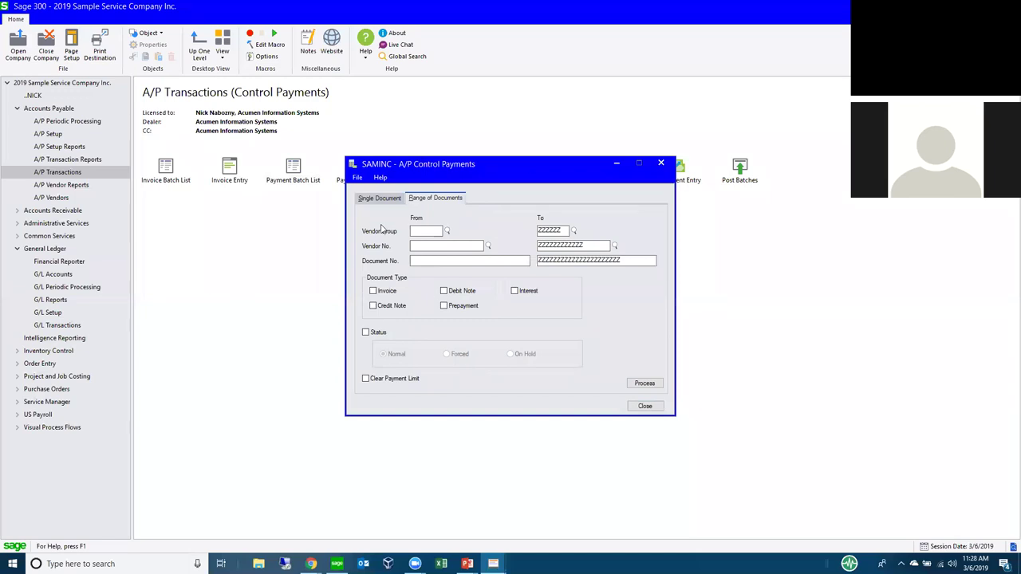
left_click(371, 199)
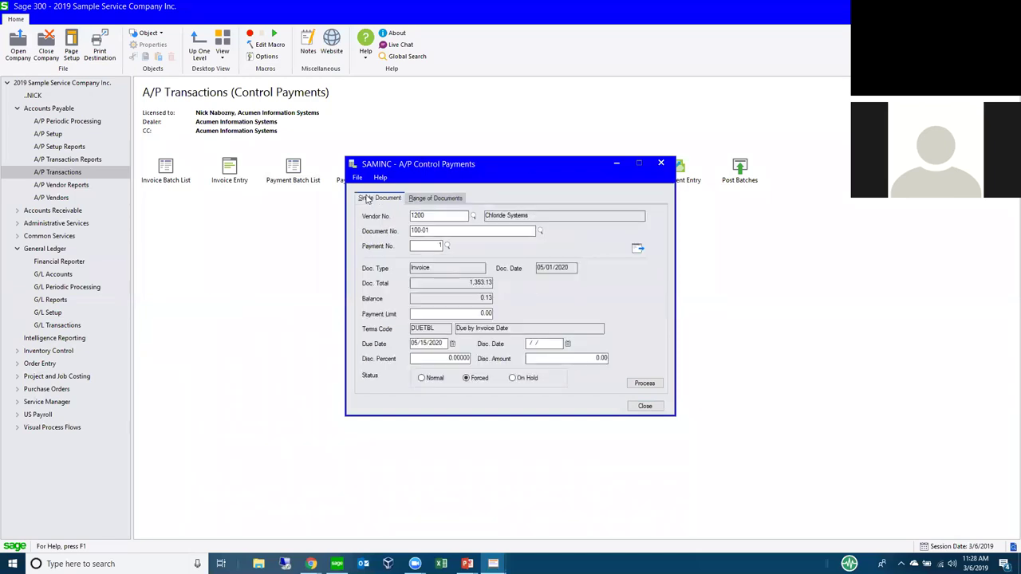
left_click(644, 406)
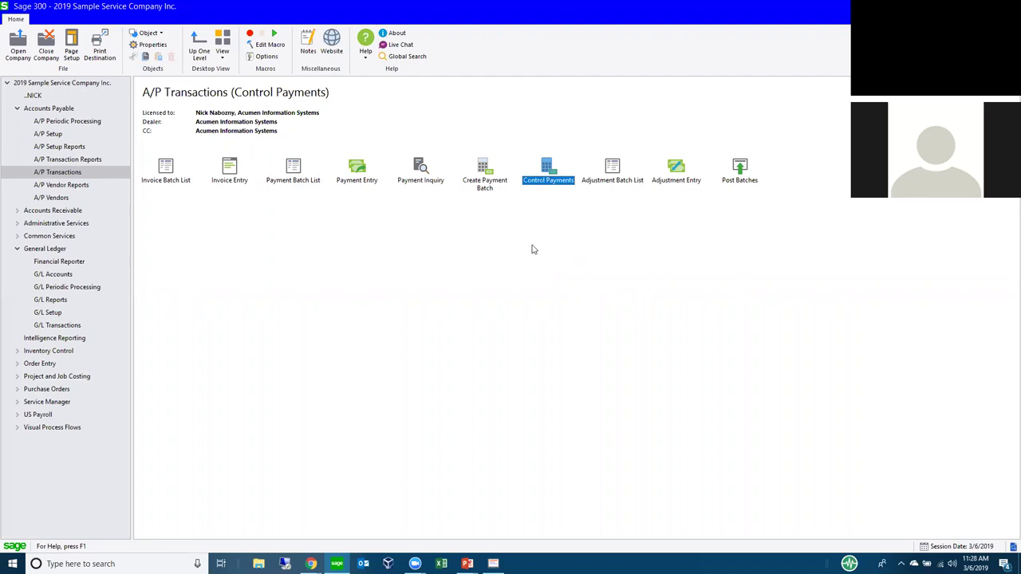
Step: Open A/P Invoice Entry in a maximized window and enable Quick Mode for both entries and lines
left_click(168, 177)
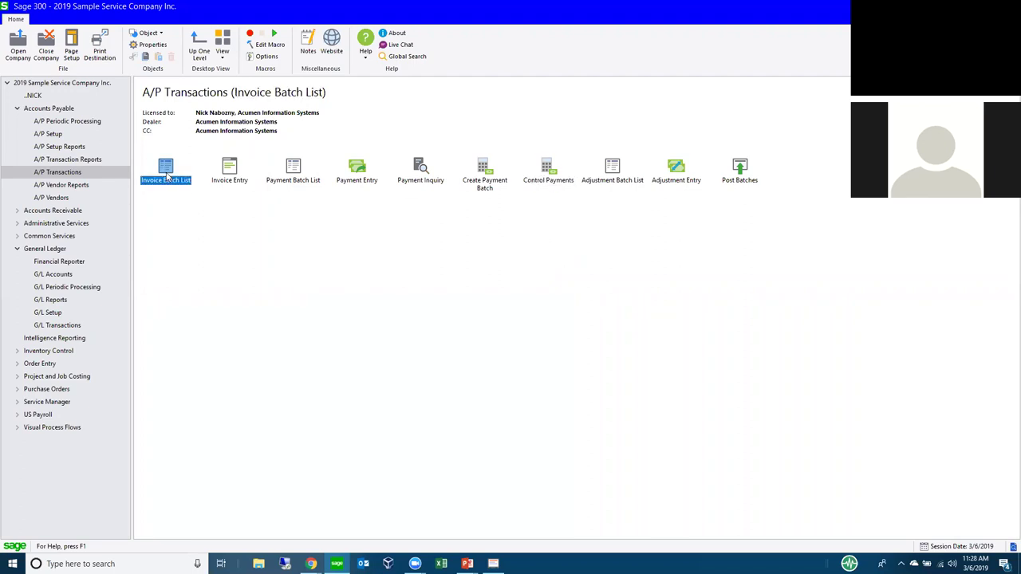
left_click(229, 170)
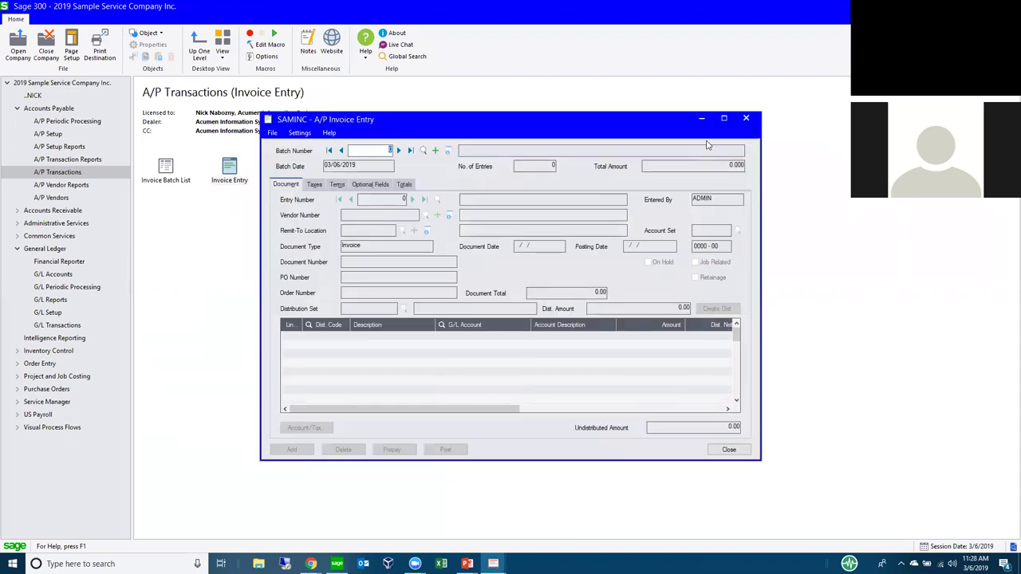
left_click(724, 118)
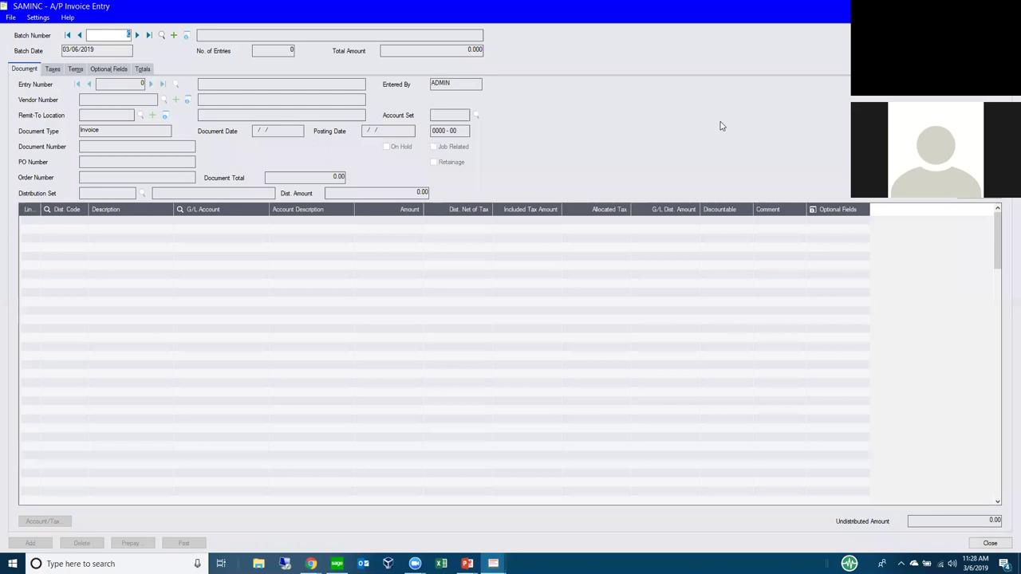
left_click(44, 19)
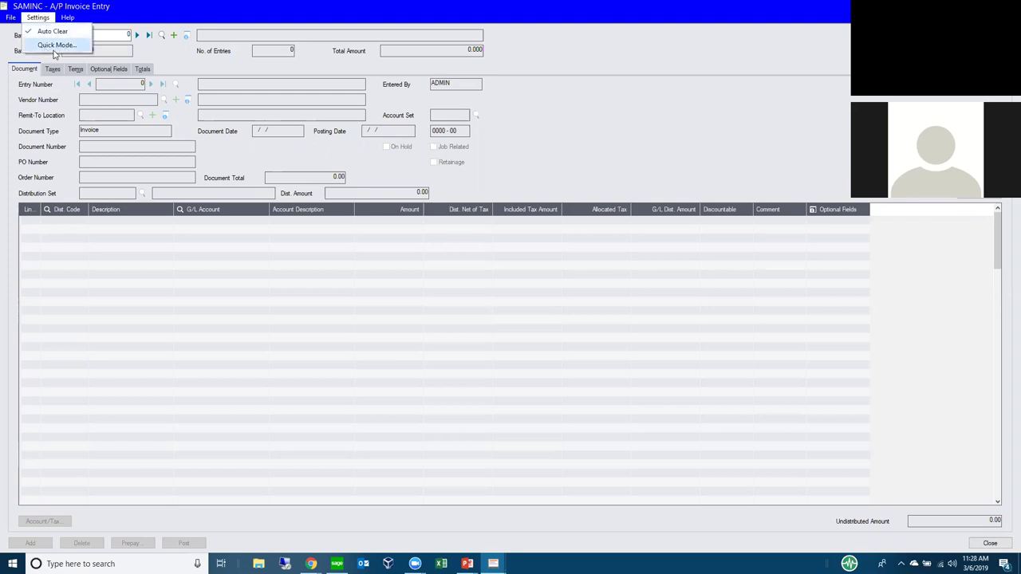
left_click(55, 46)
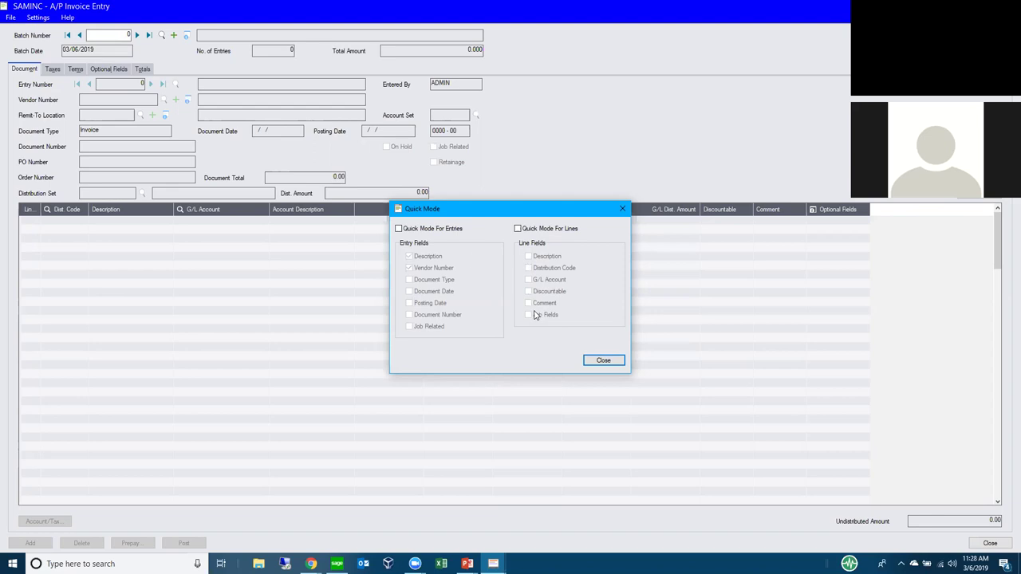
left_click(399, 230)
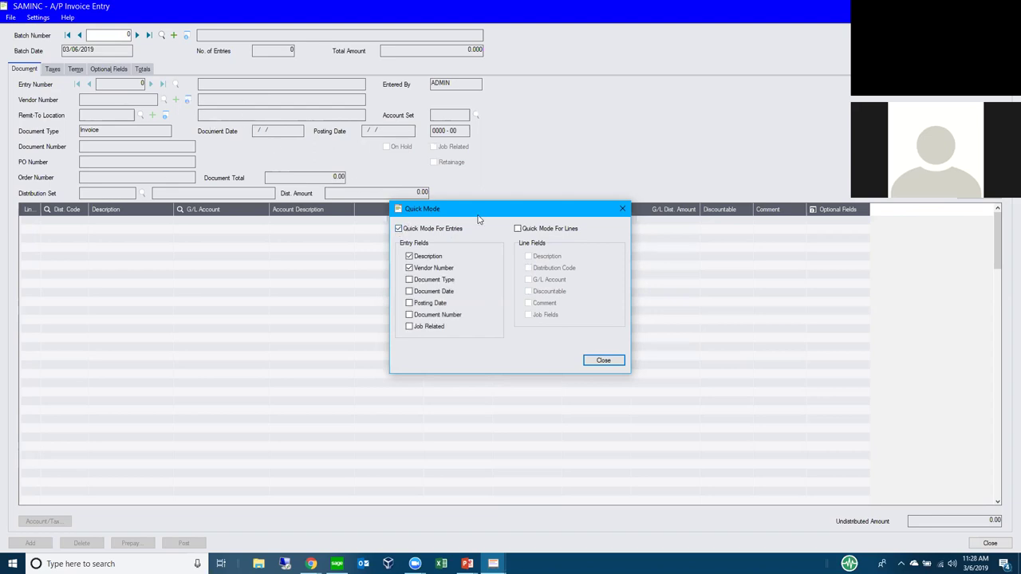
left_click(520, 230)
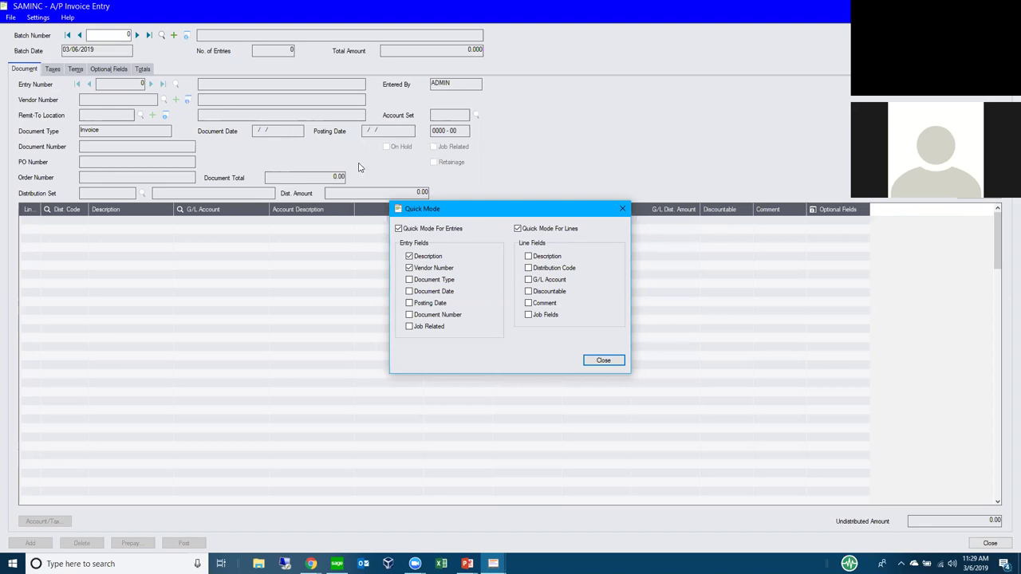
Step: Set the Quick Mode fields: entries use Description, Document Date and Posting Date without Vendor Number; lines use Description, G/L Account and Comment
left_click(410, 270)
left_click(410, 291)
left_click(410, 303)
left_click(410, 316)
left_click(408, 315)
left_click(528, 280)
left_click(529, 304)
left_click(528, 256)
Step: Turn off Quick Mode for both lines and entries and close A/P Invoice Entry
left_click(517, 229)
left_click(399, 229)
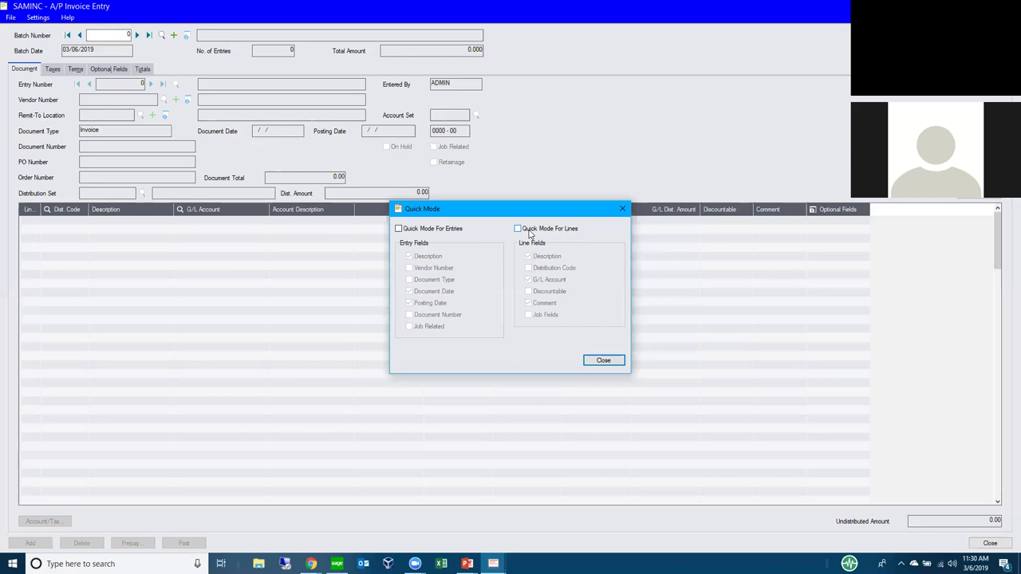
left_click(608, 363)
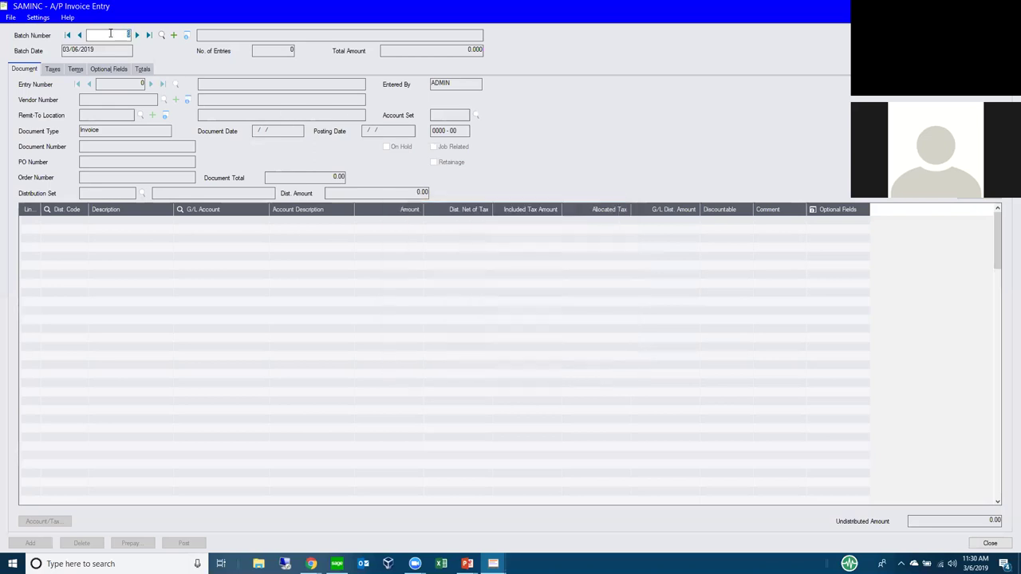
left_click(34, 19)
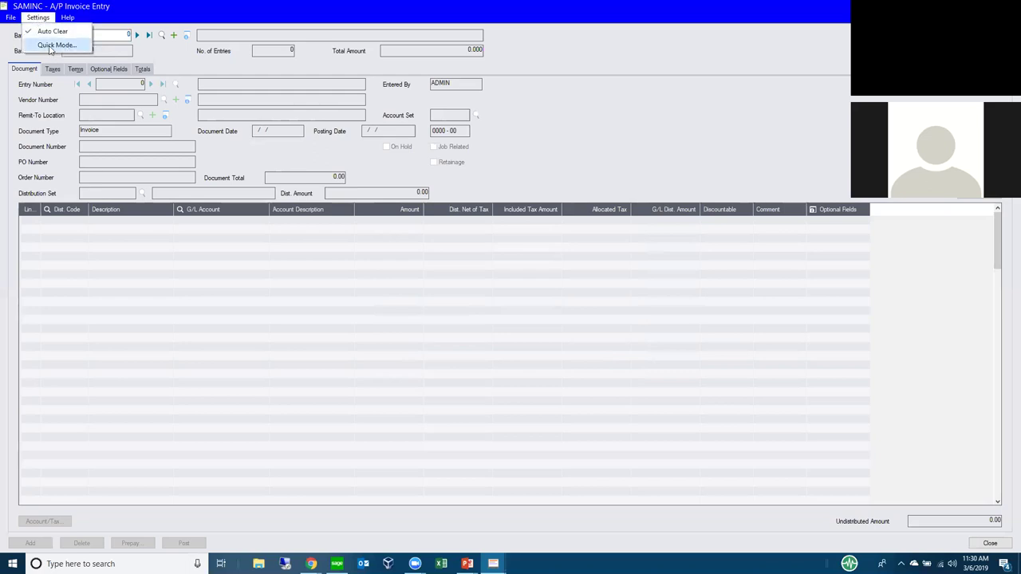
left_click(791, 63)
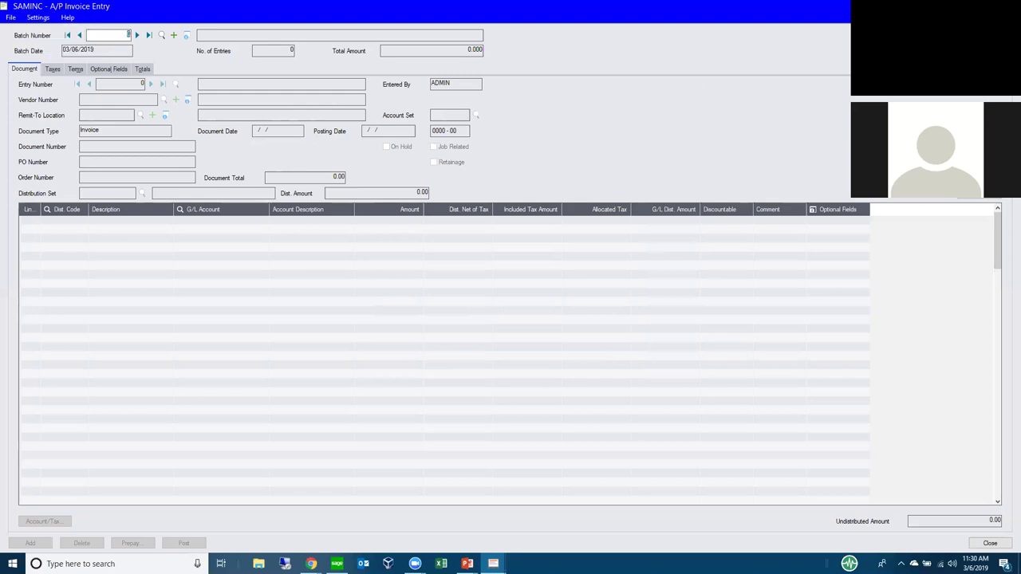
key("alt+F4")
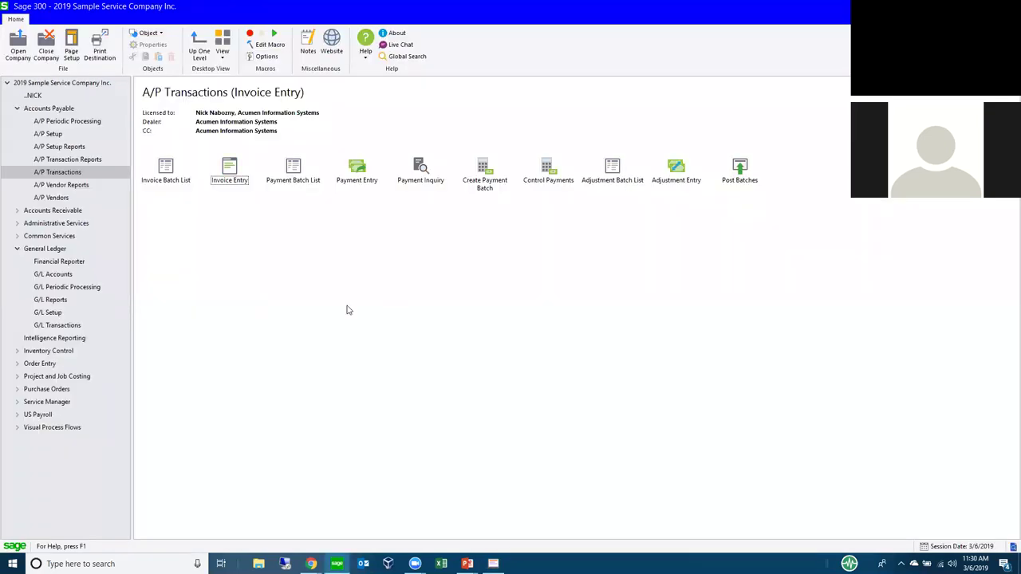
Step: Open A/P G/L Integration from the Accounts Payable setup, show its transaction mappings in a maximized window and widen the columns
left_click(57, 174)
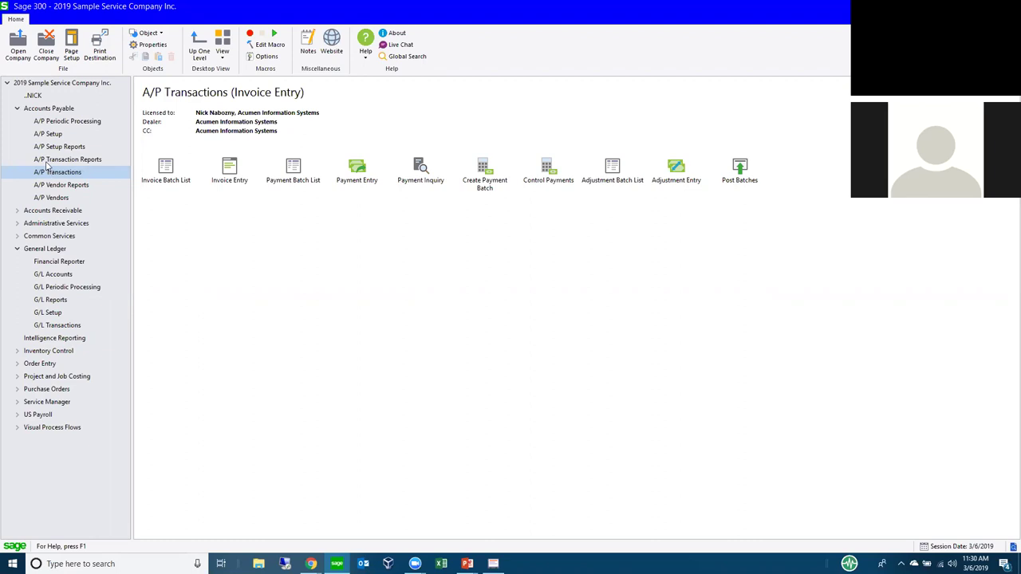
left_click(48, 134)
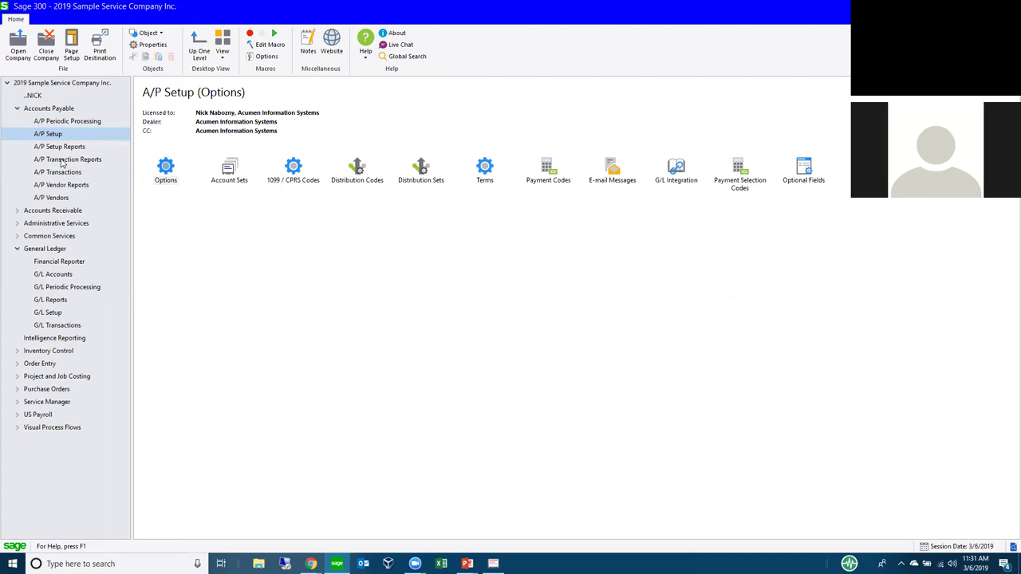
left_click(676, 170)
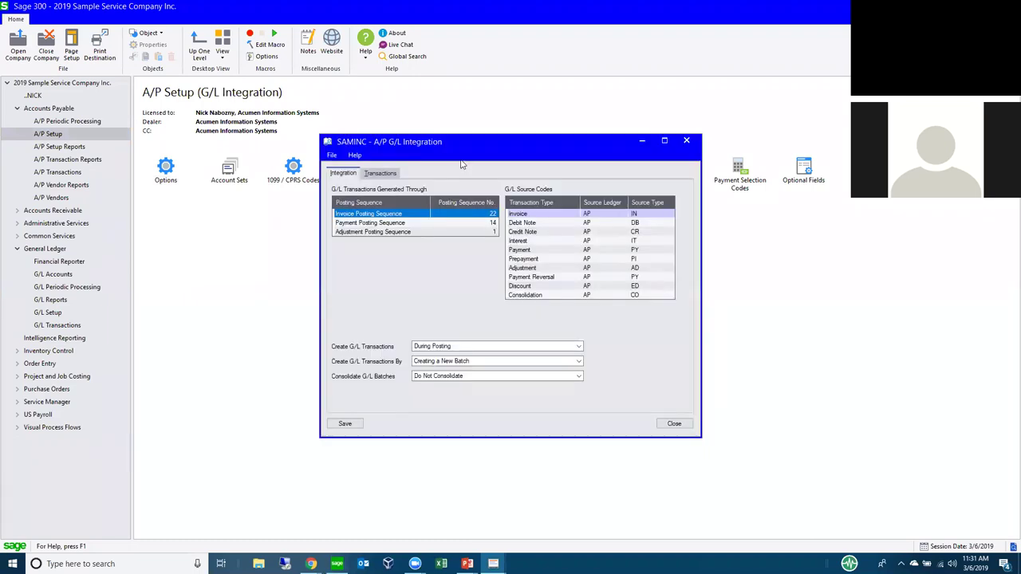
left_click(379, 175)
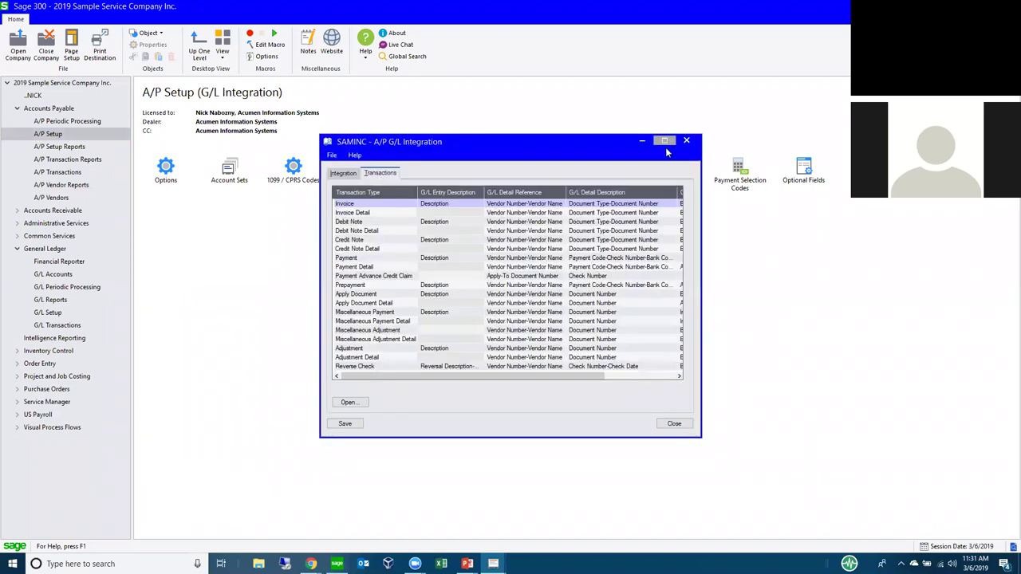
left_click(665, 142)
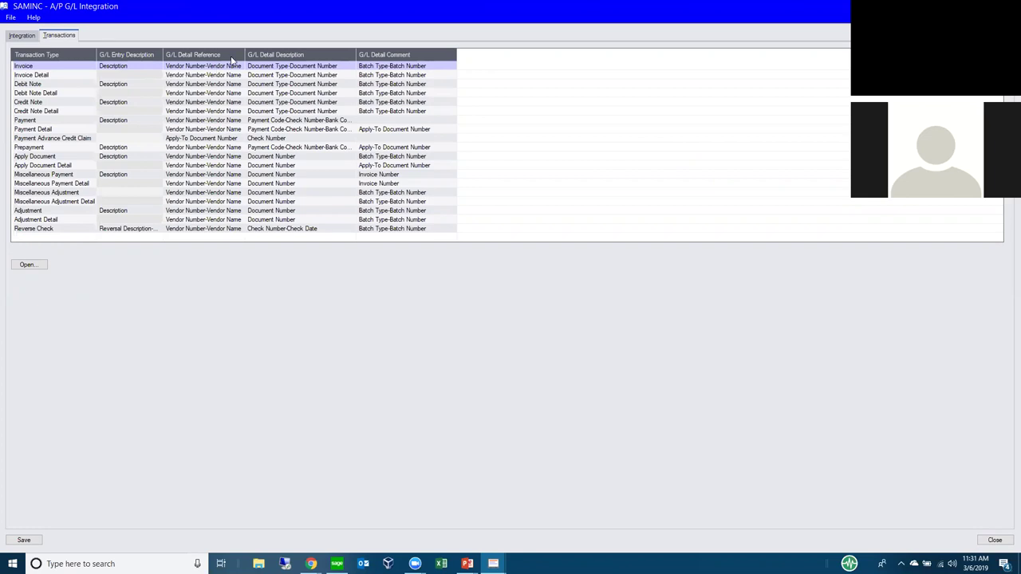
left_click_drag(244, 54, 276, 61)
left_click_drag(385, 51, 438, 54)
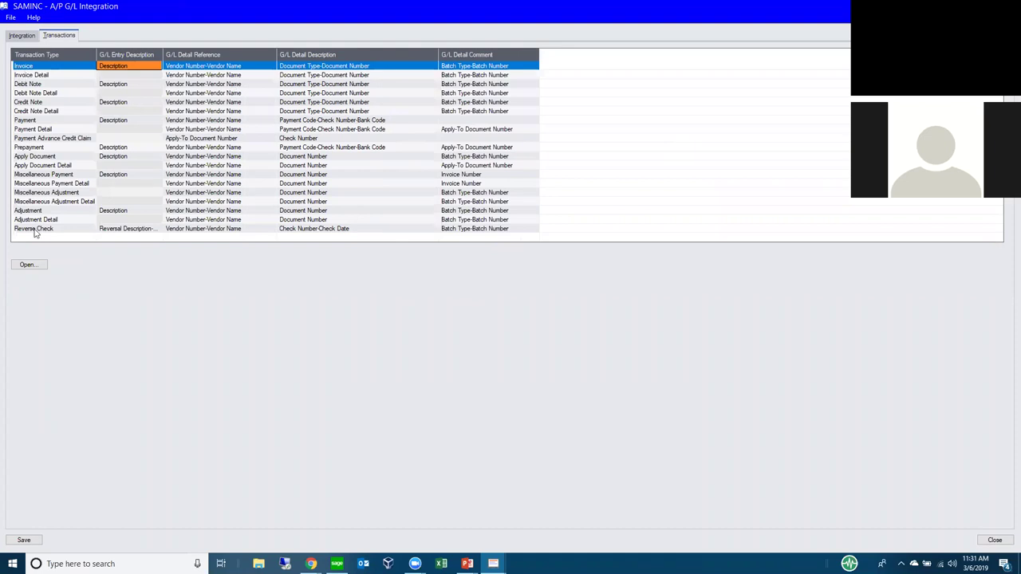
left_click_drag(96, 53, 120, 53)
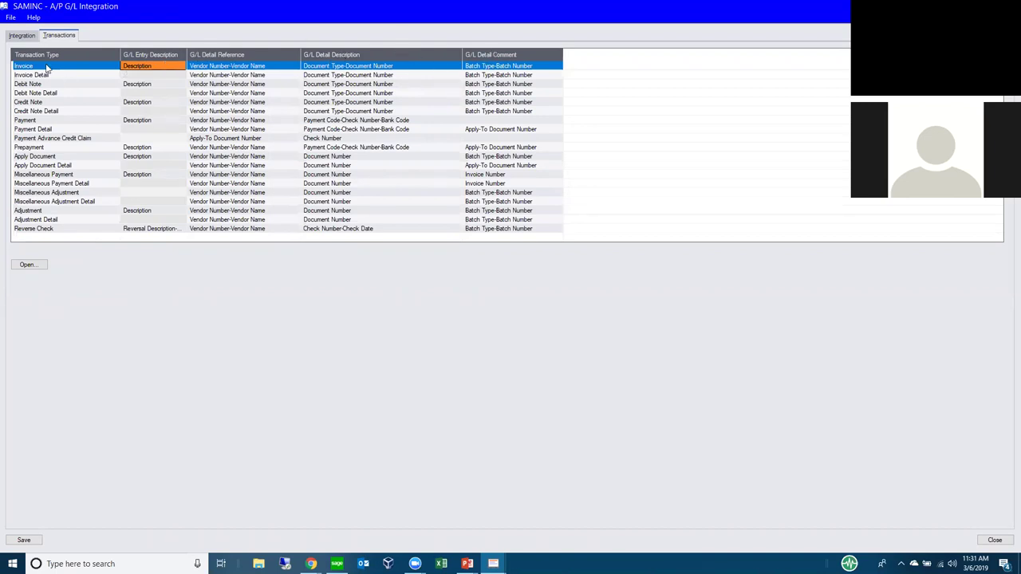
Step: Include the Batch Number segment in the Invoice G/L Entry Description, then close the detail without saving
double_click(146, 70)
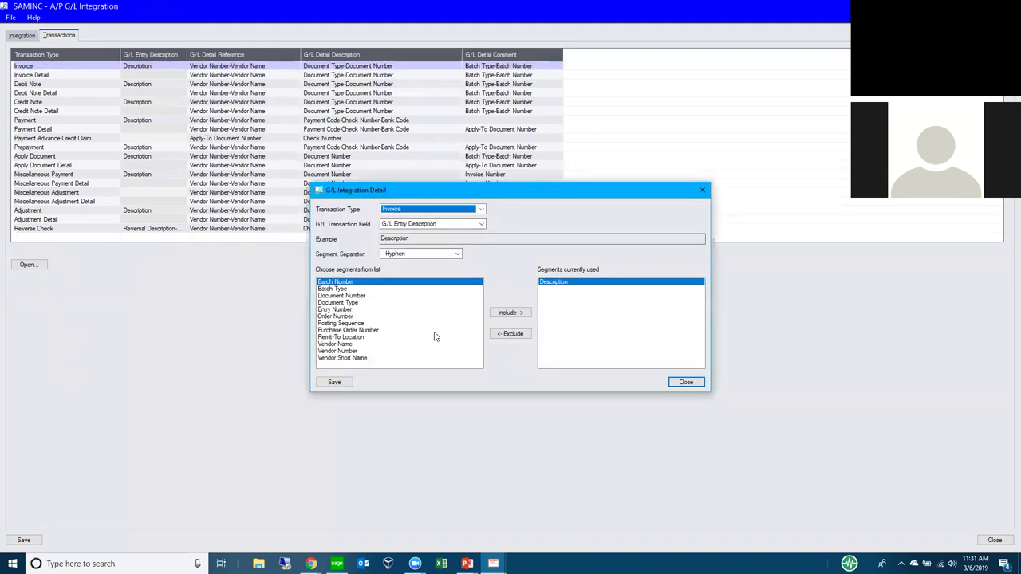
left_click(336, 283)
left_click(504, 312)
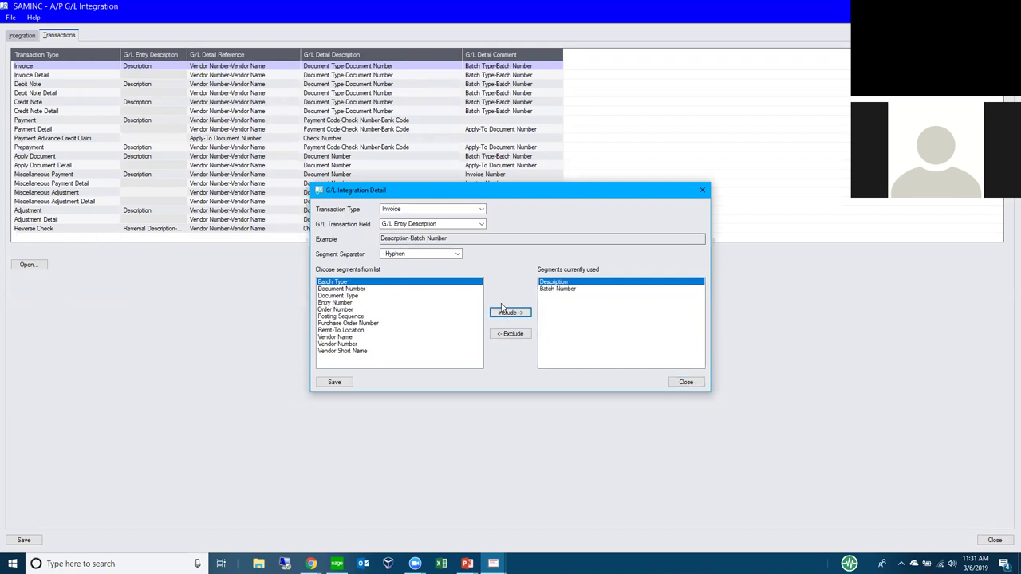
left_click(348, 324)
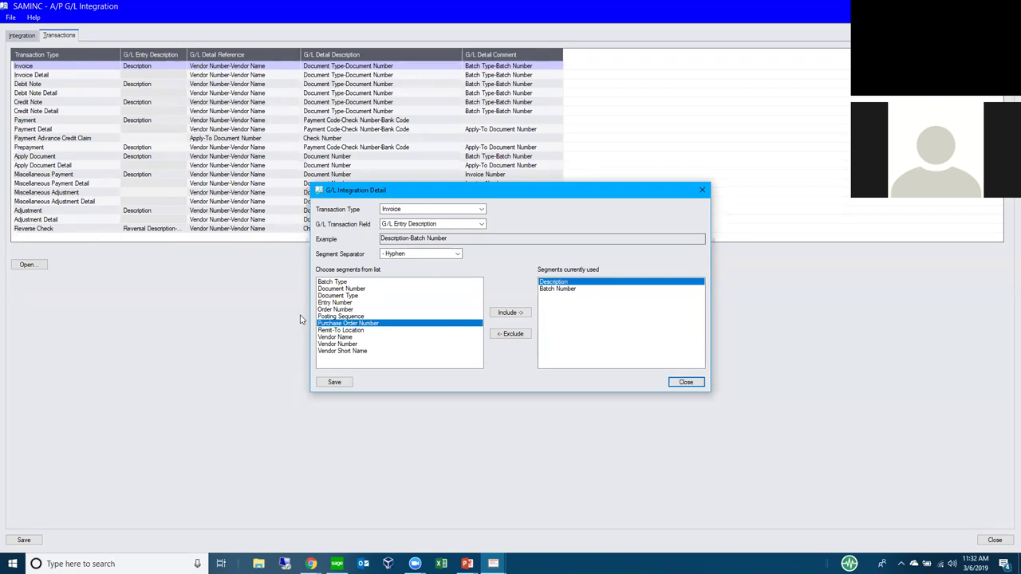
left_click(686, 382)
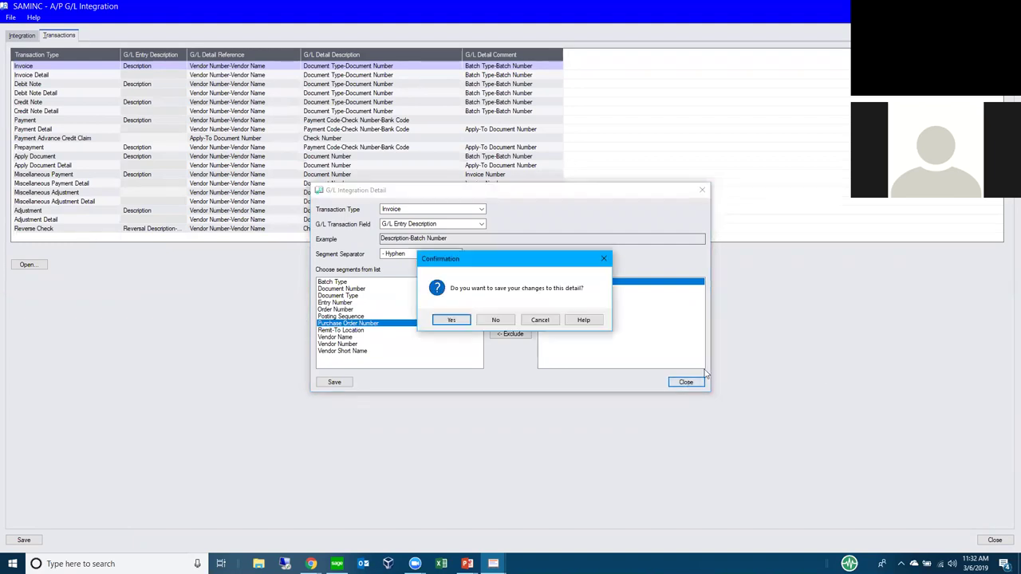
left_click(496, 320)
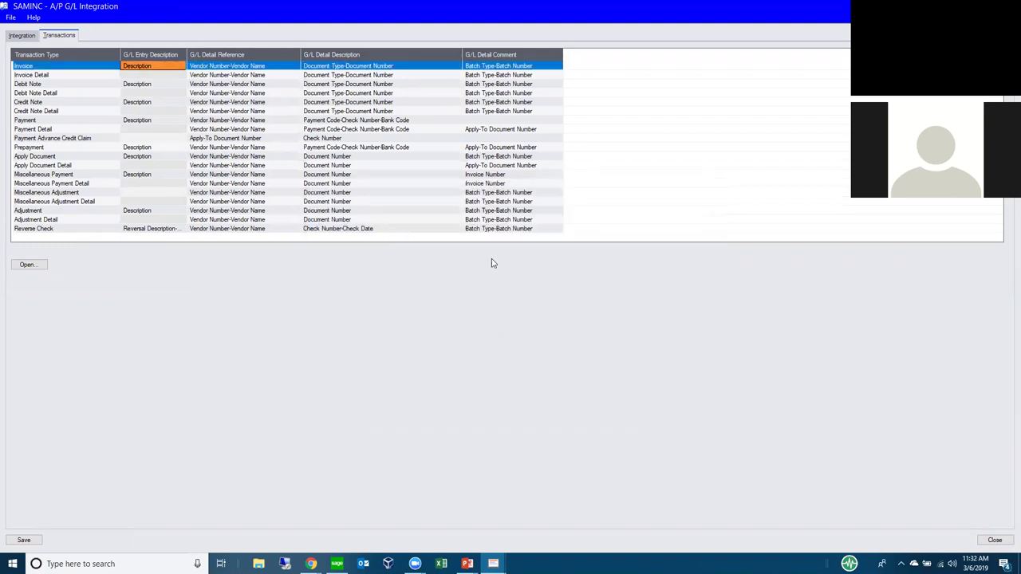
Step: Exclude Vendor Number from the Invoice G/L Detail Reference, discard the change and close A/P G/L Integration
double_click(226, 69)
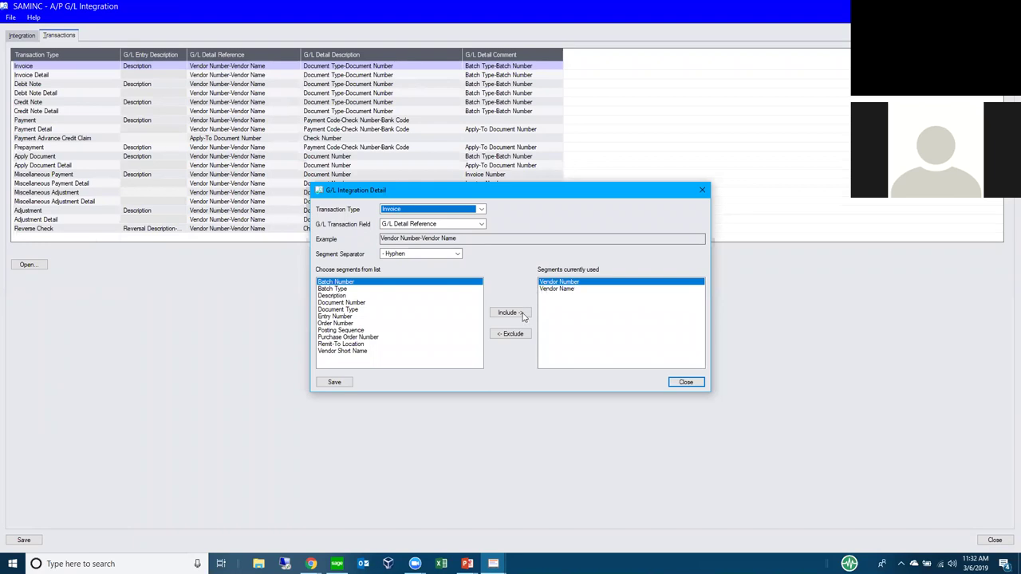
left_click(511, 333)
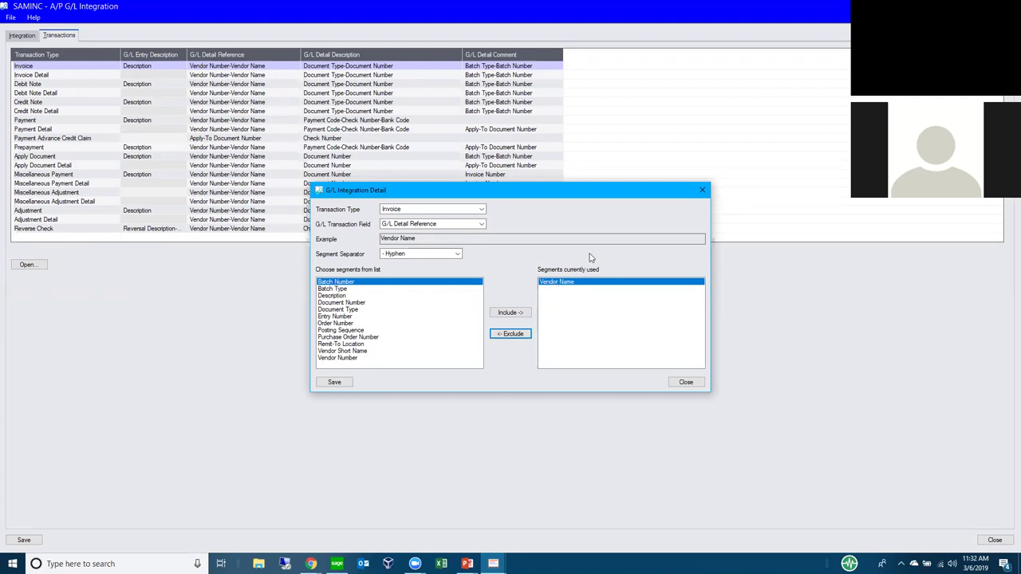
left_click(678, 381)
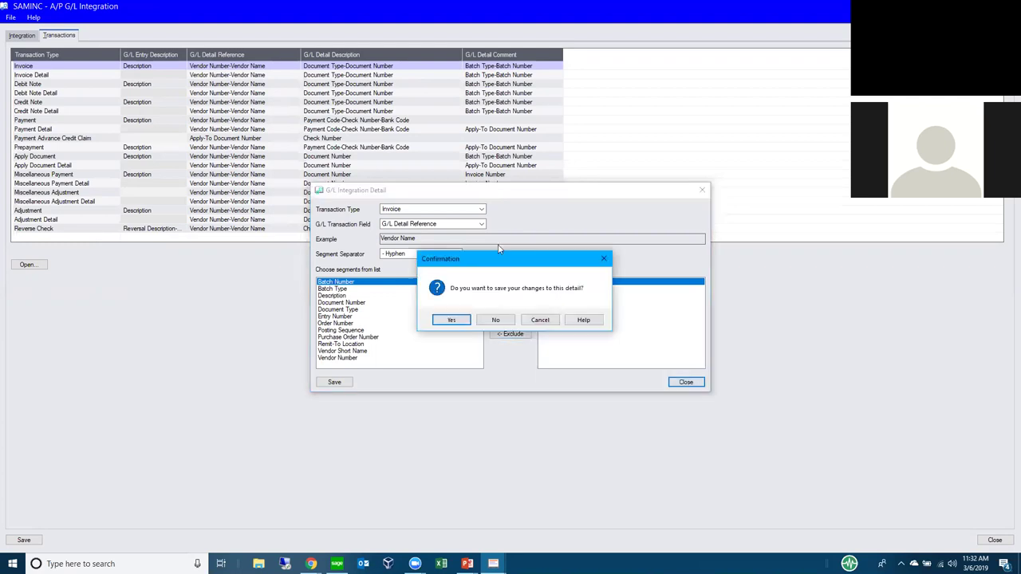
left_click(498, 319)
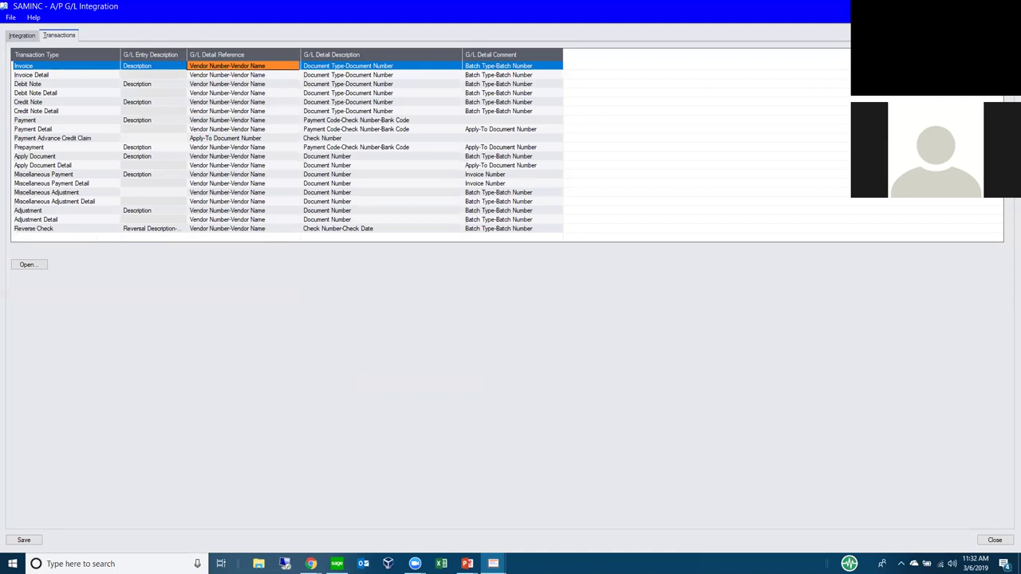
key("alt+F4")
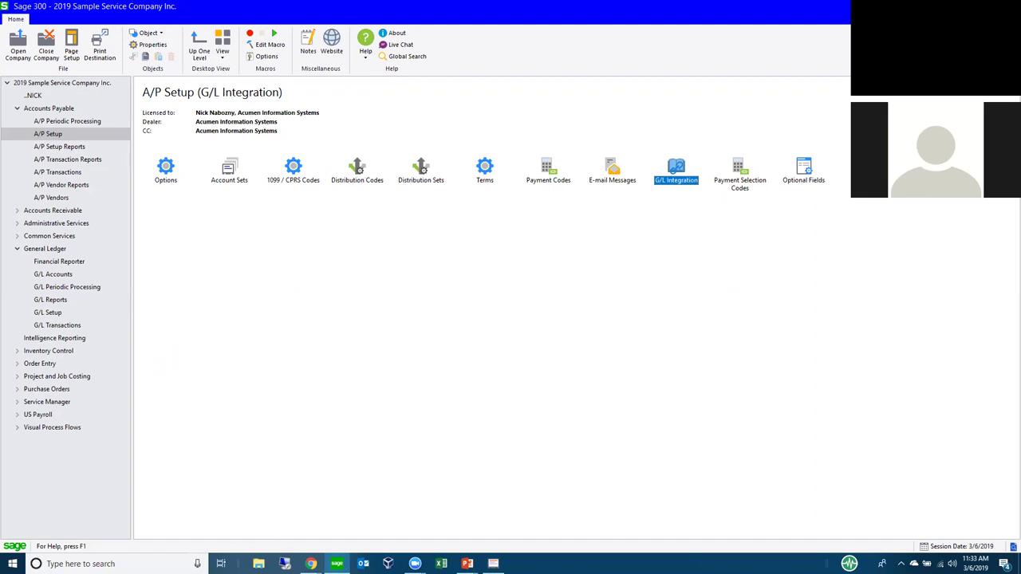
Step: Switch to the PowerPoint slide show and advance past the Accounts Payable slide
mouse_move(468, 564)
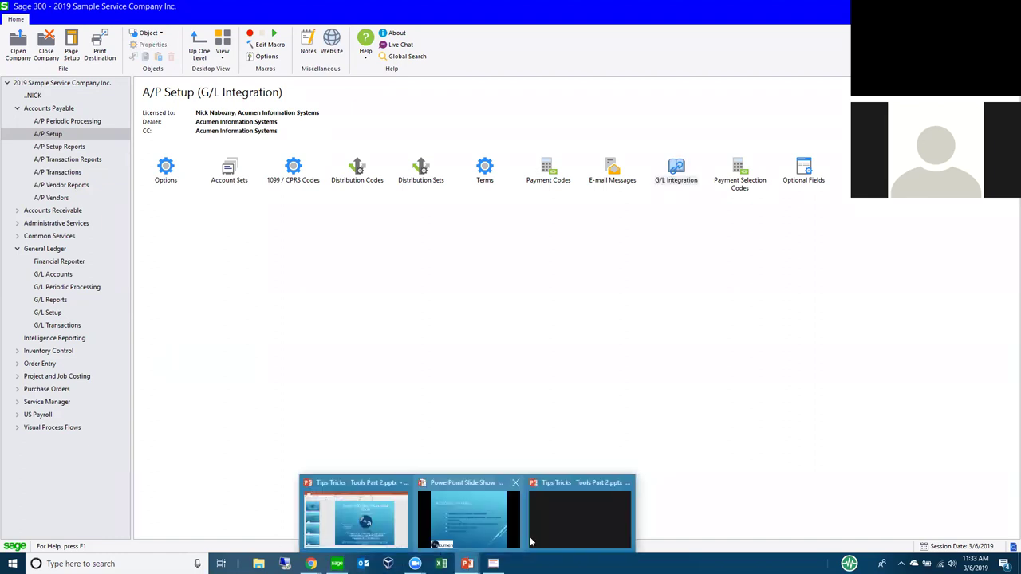
left_click(476, 524)
left_click(471, 387)
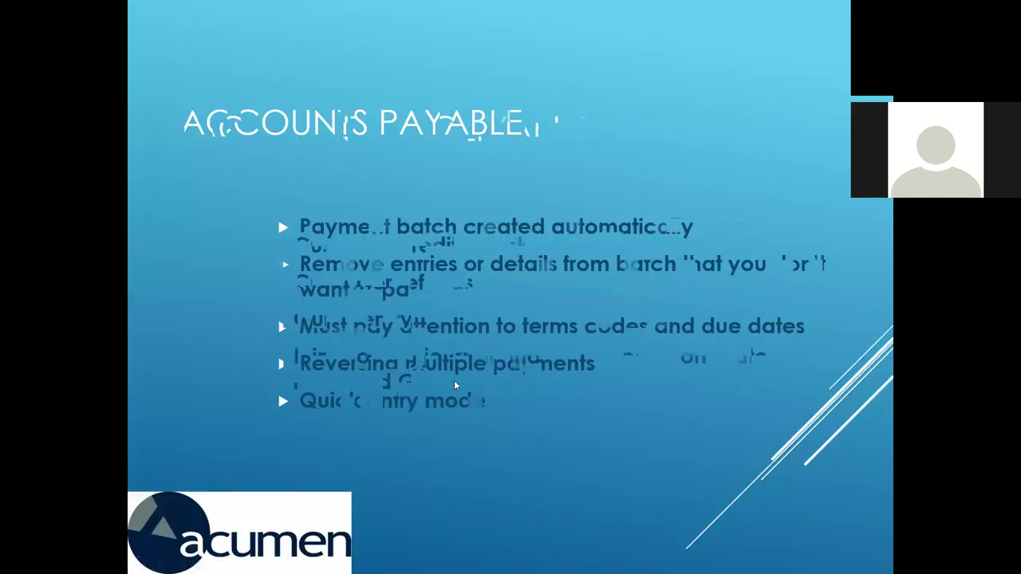
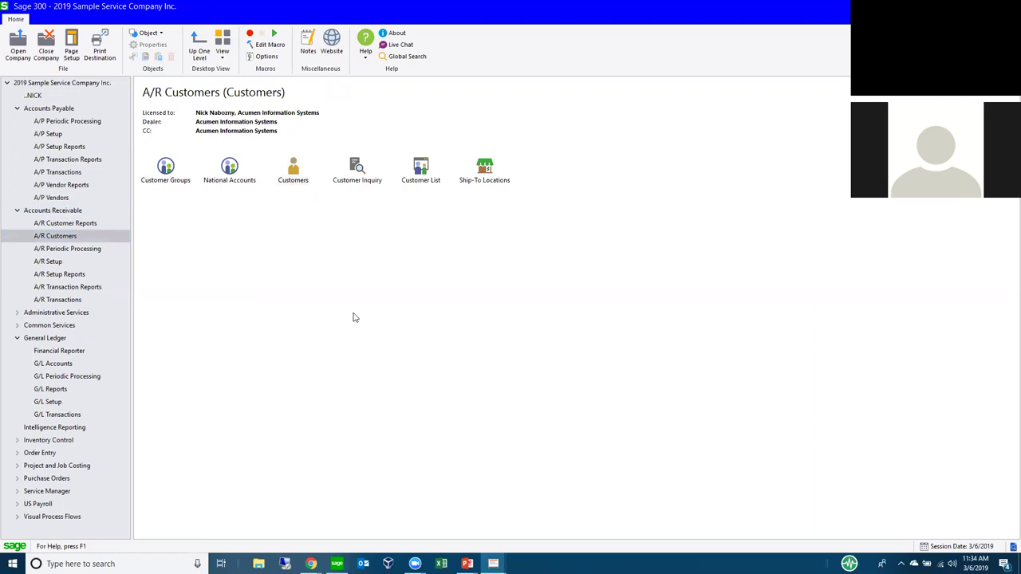
Step: Go to the second customer record in A/R Customers and review its contact, invoicing and processing settings
left_click(486, 134)
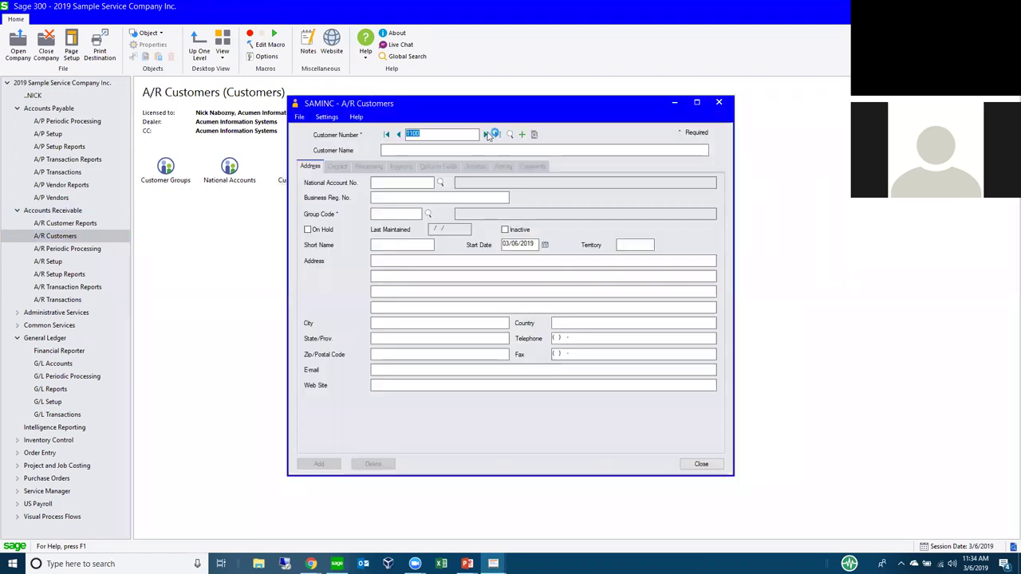
left_click(486, 134)
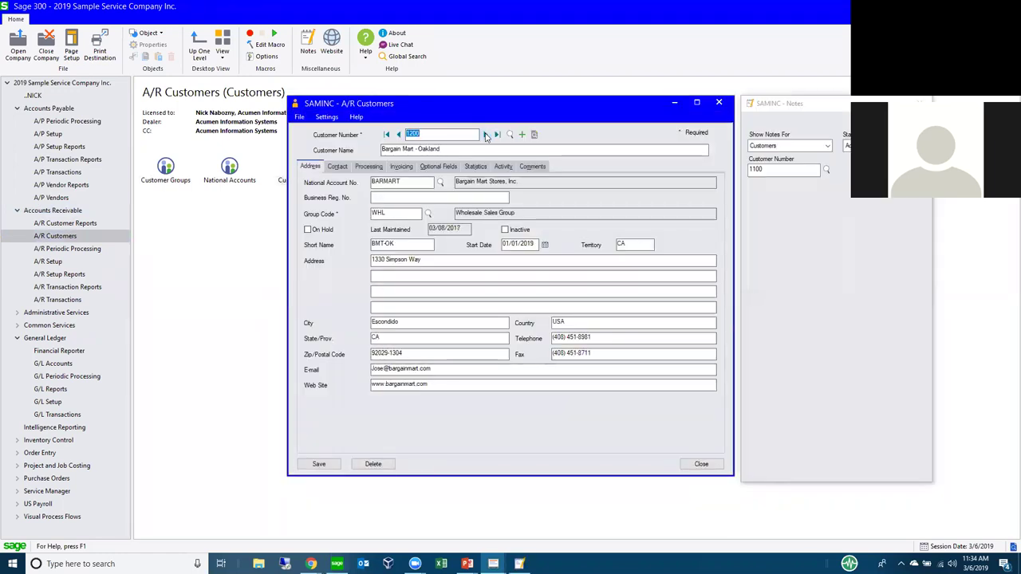
left_click(344, 167)
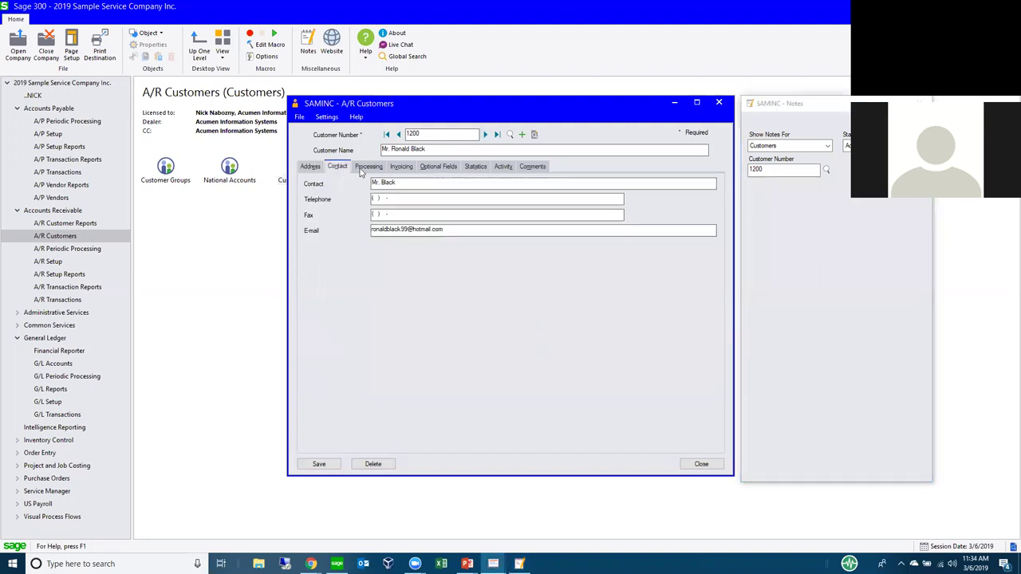
left_click(368, 168)
left_click(399, 167)
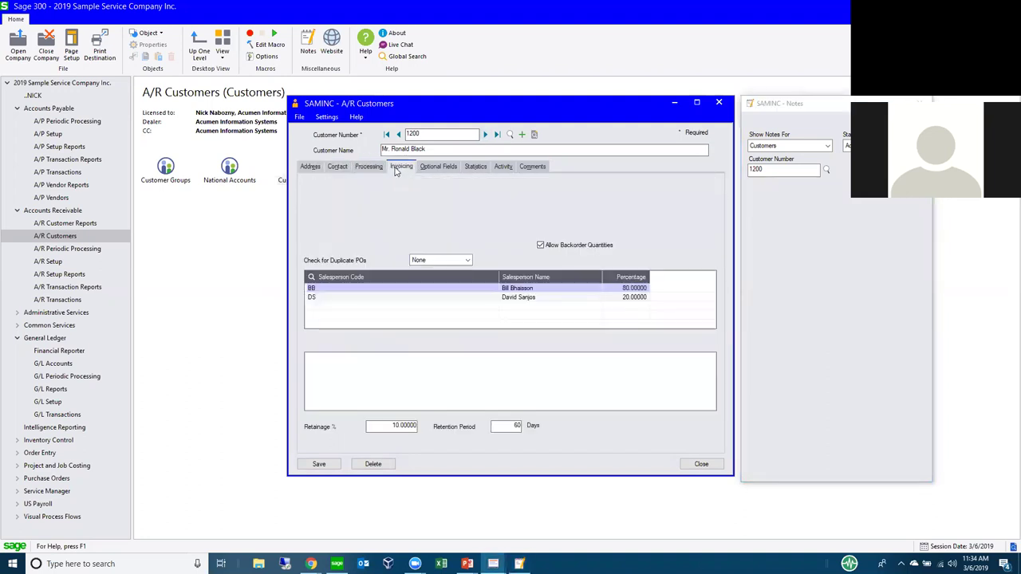
left_click(370, 167)
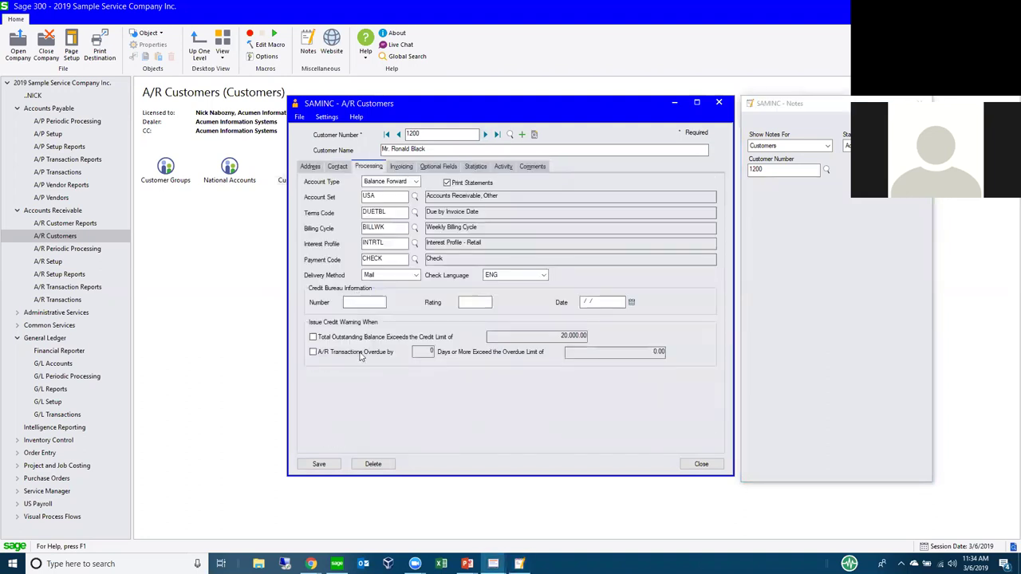
Step: Enable the customer's credit warning for a total outstanding balance above the credit limit, keeping the limit at 20,000.00
left_click(313, 338)
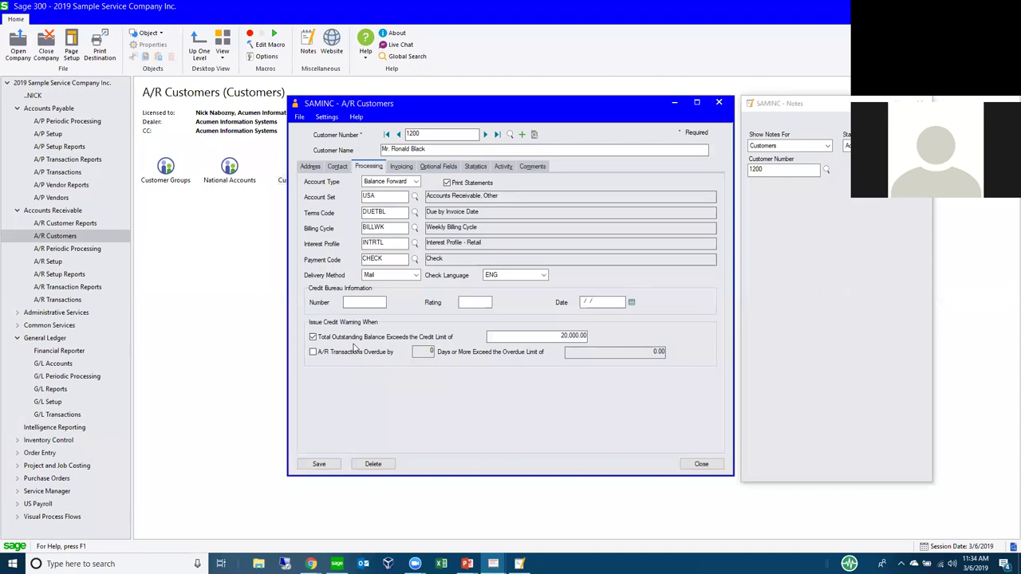
double_click(582, 335)
key("Delete")
key("ctrl+z")
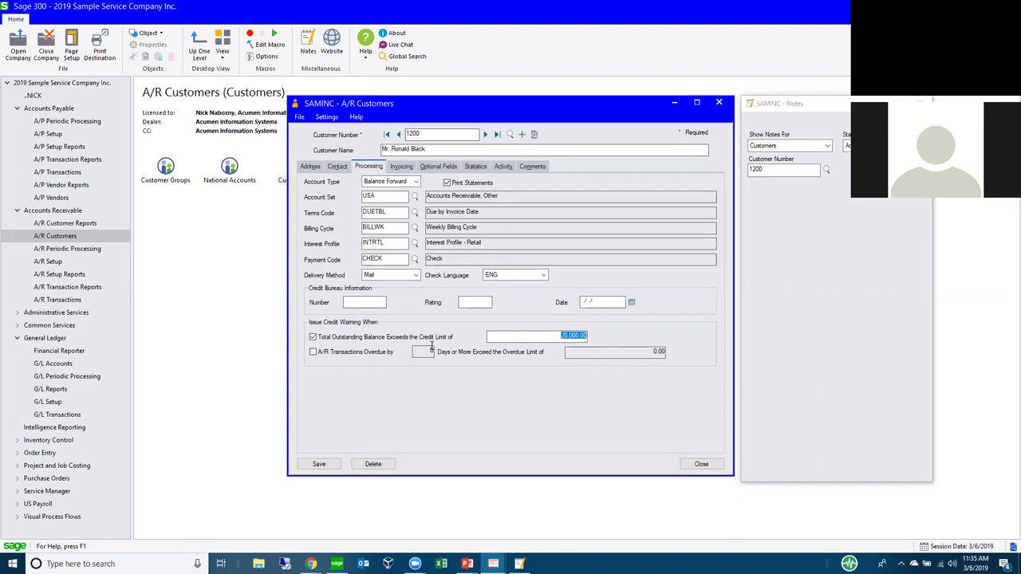
left_click(312, 336)
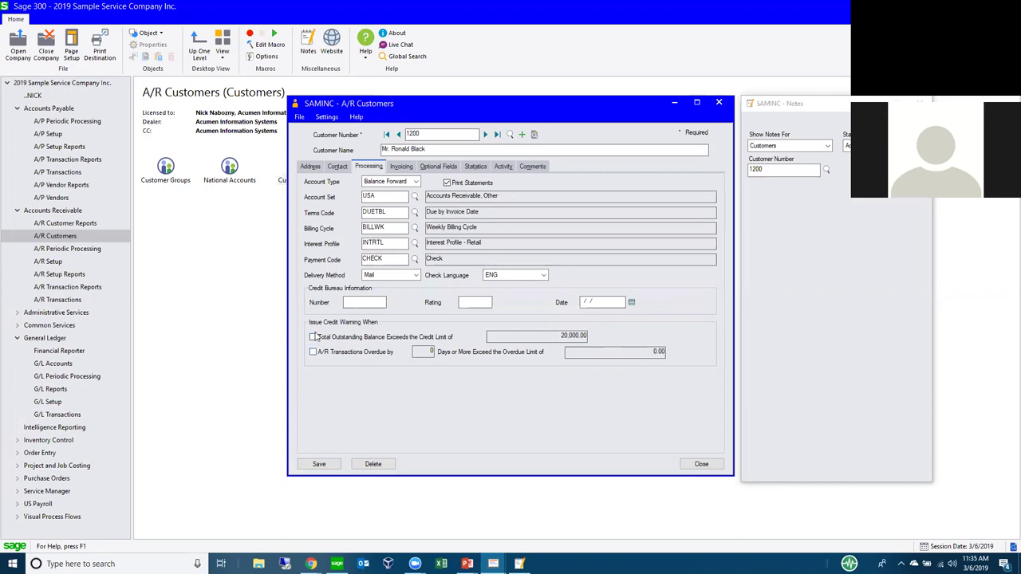
left_click(312, 336)
Step: Enable the overdue transactions warning at 60 days with a 5,000.00 overdue limit, then close the customer record without saving
left_click(314, 353)
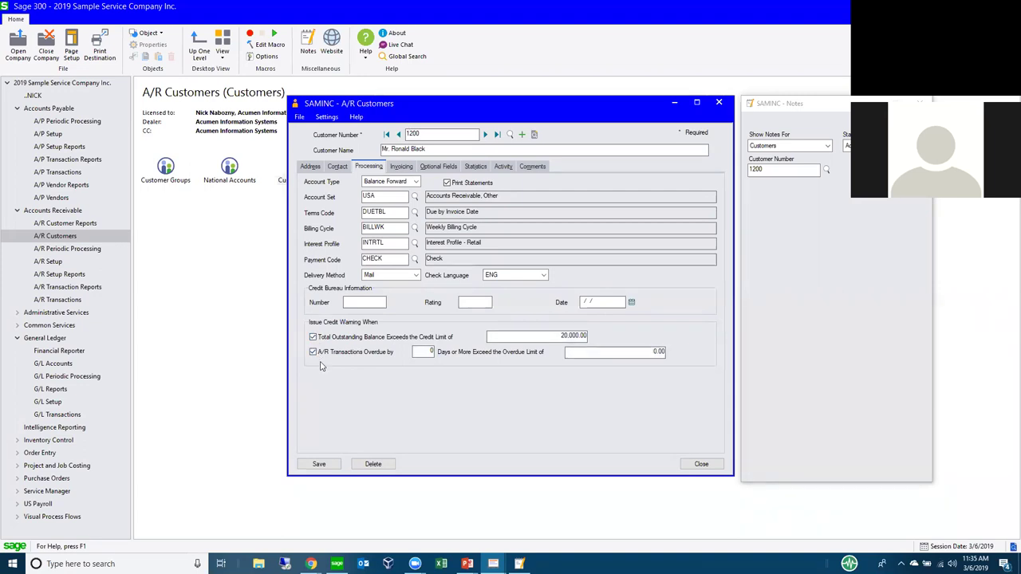
left_click(431, 352)
type("60")
key("Tab")
type("50")
key("Tab")
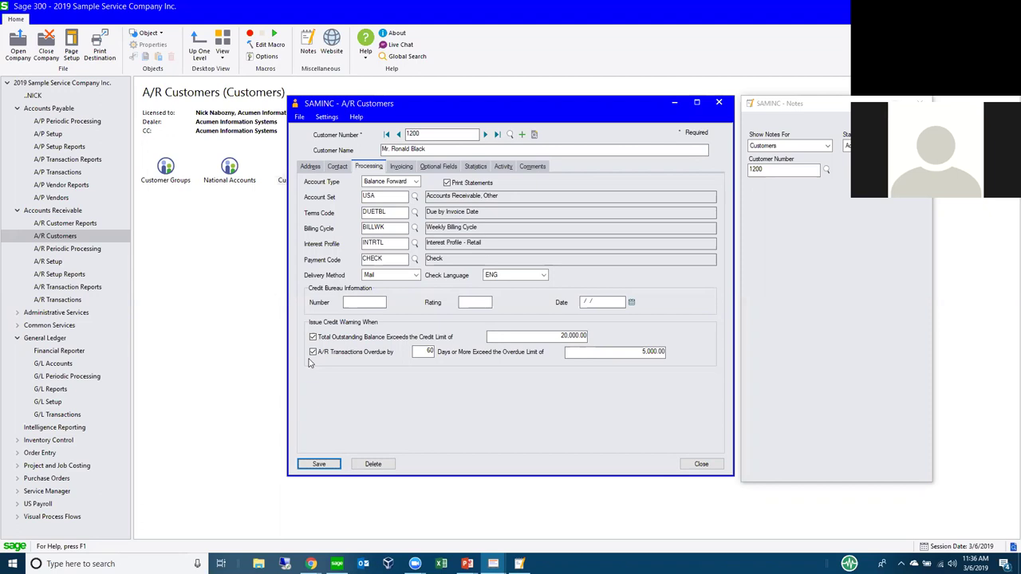
left_click(715, 465)
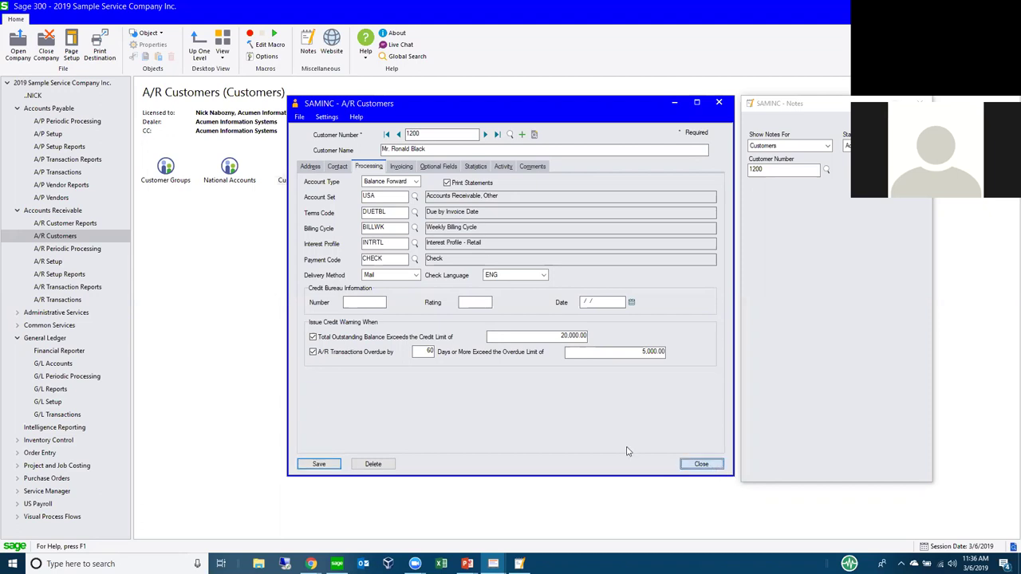
left_click(512, 319)
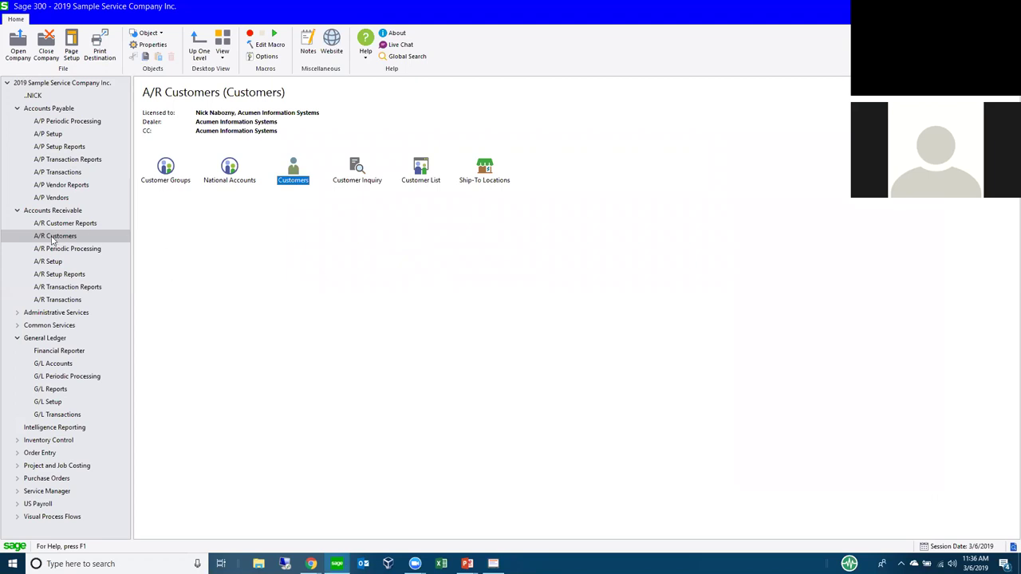
Step: Open the A/R Refund Batch List from the Accounts Receivable transactions in a maximized window
left_click(67, 301)
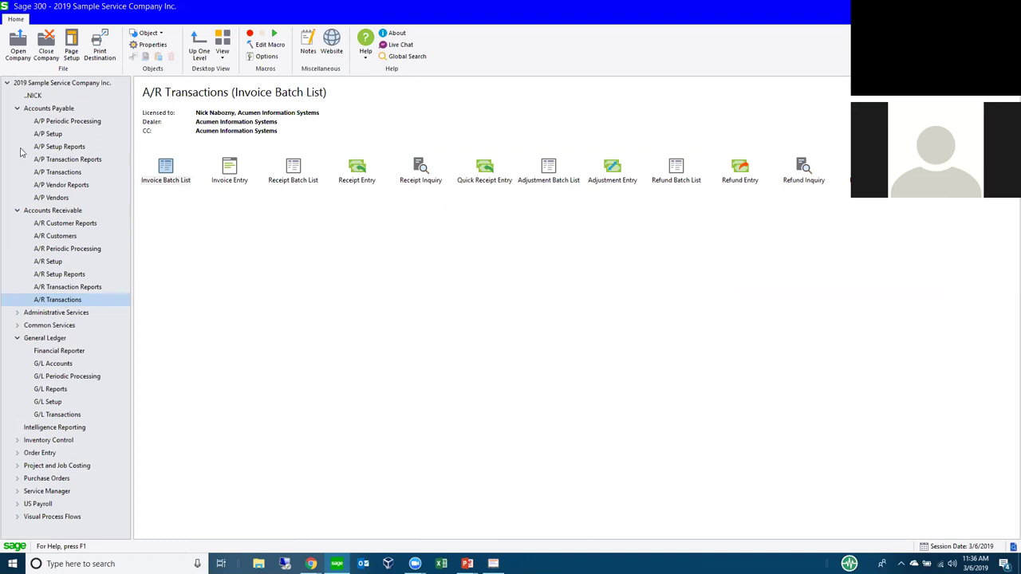
double_click(674, 172)
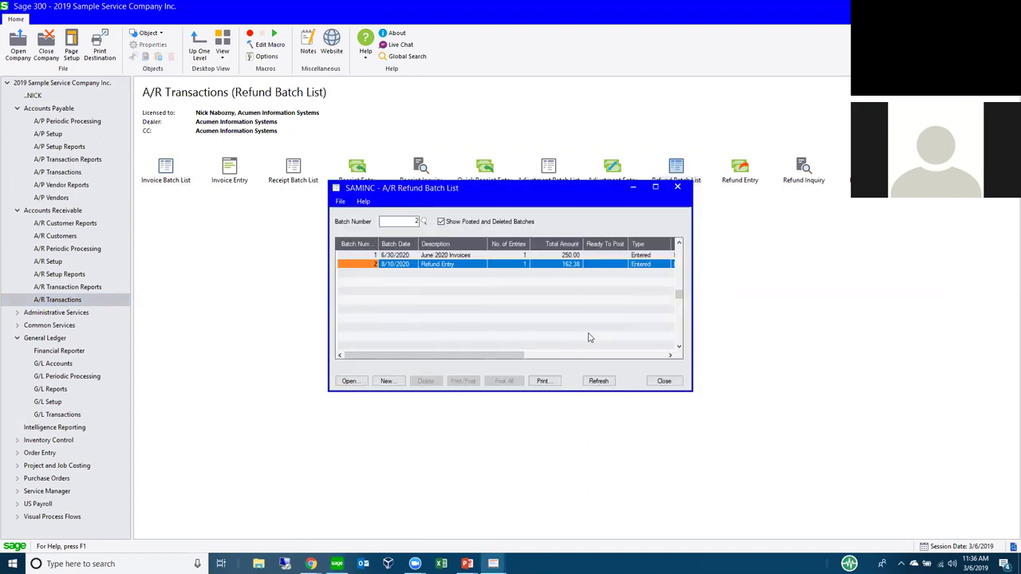
left_click(656, 188)
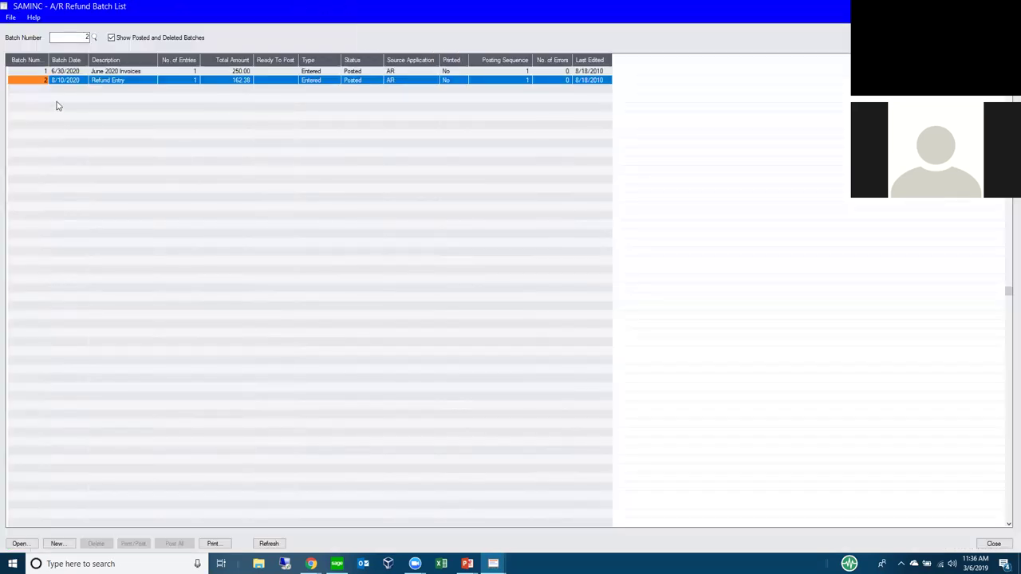
Step: Open refund batch 2, review its credit note refund and check payment details, then close the entry and batch list
key("Return")
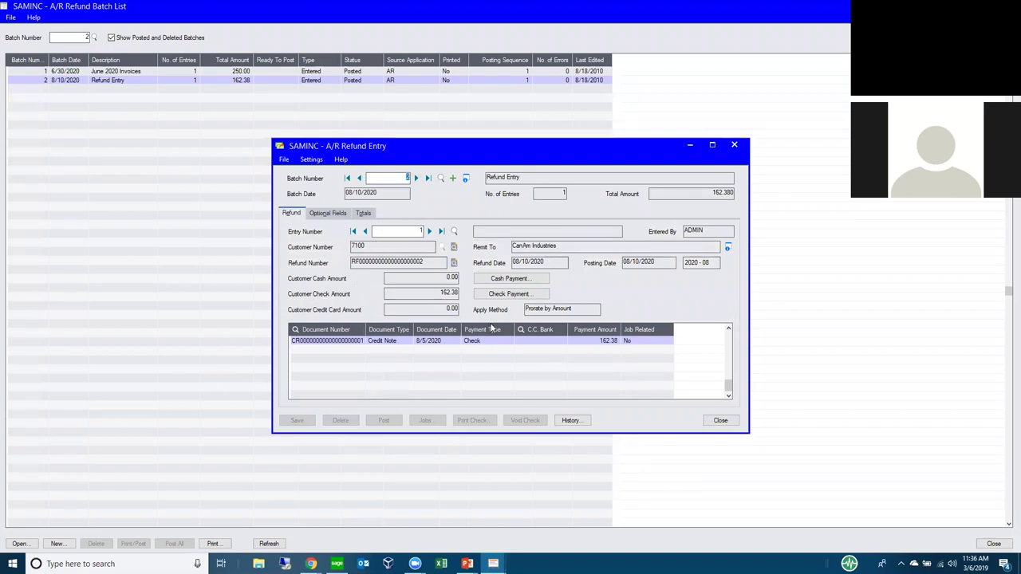
left_click(357, 341)
left_click(608, 341)
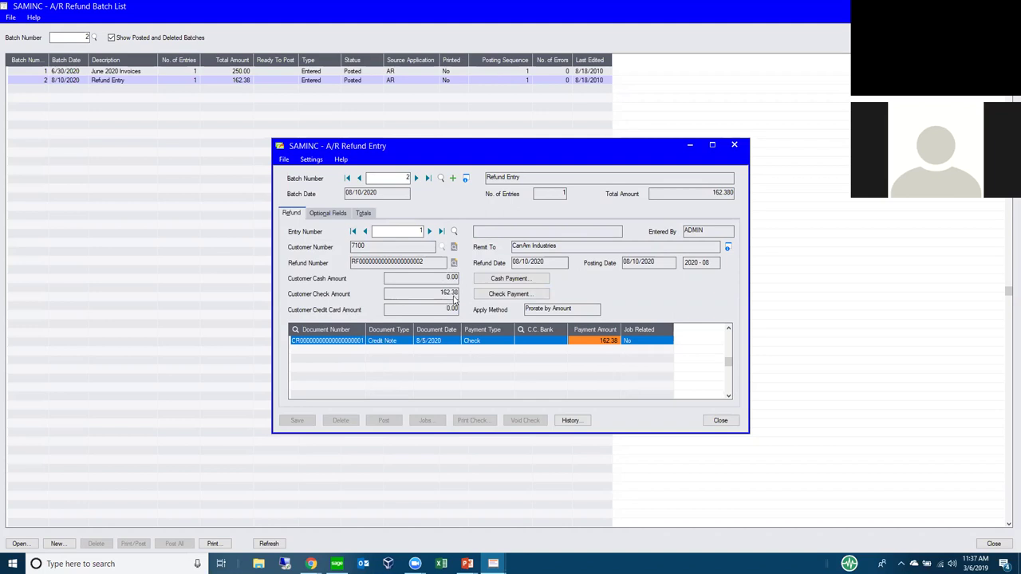
left_click(507, 298)
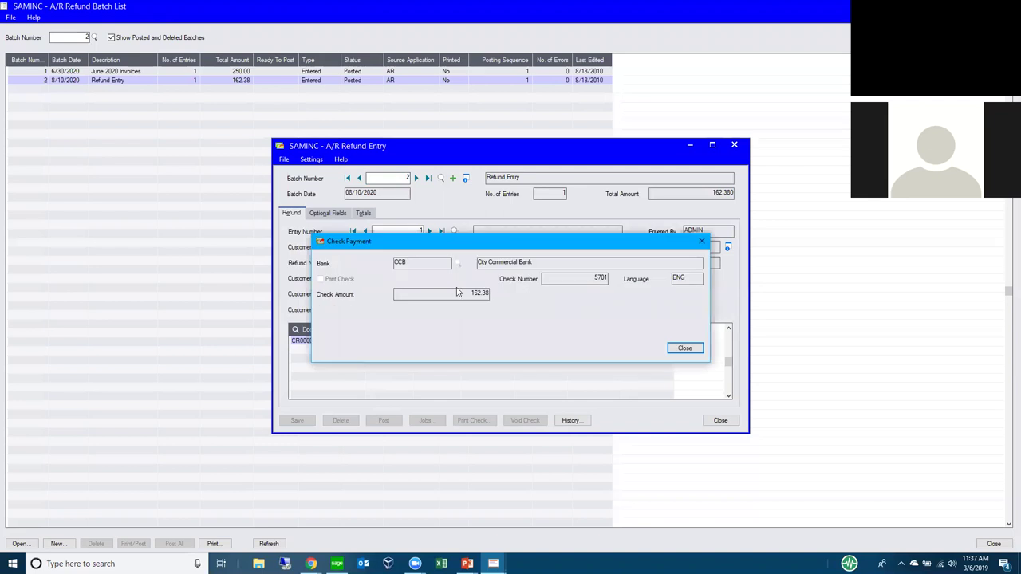
left_click(683, 349)
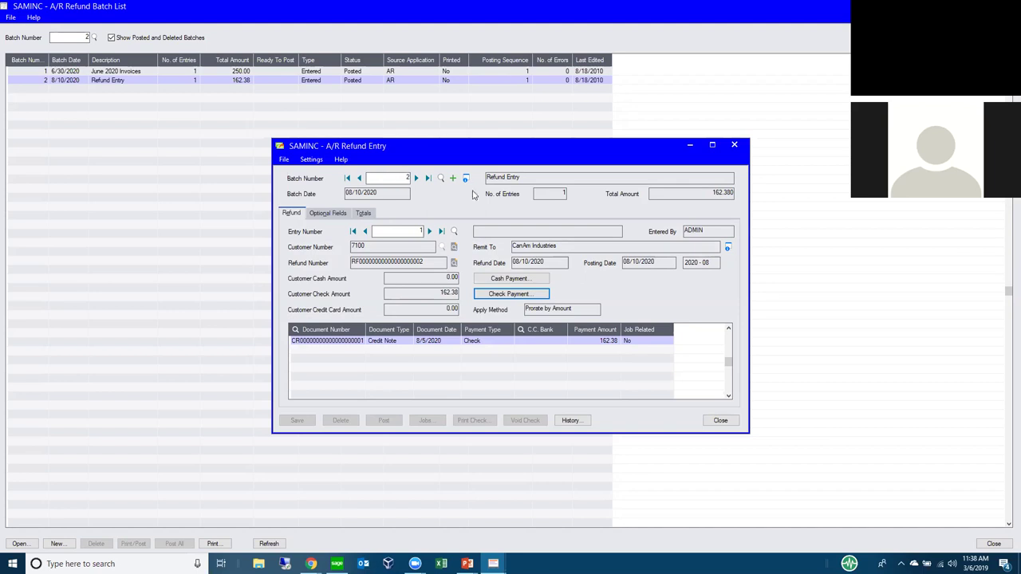
left_click(734, 145)
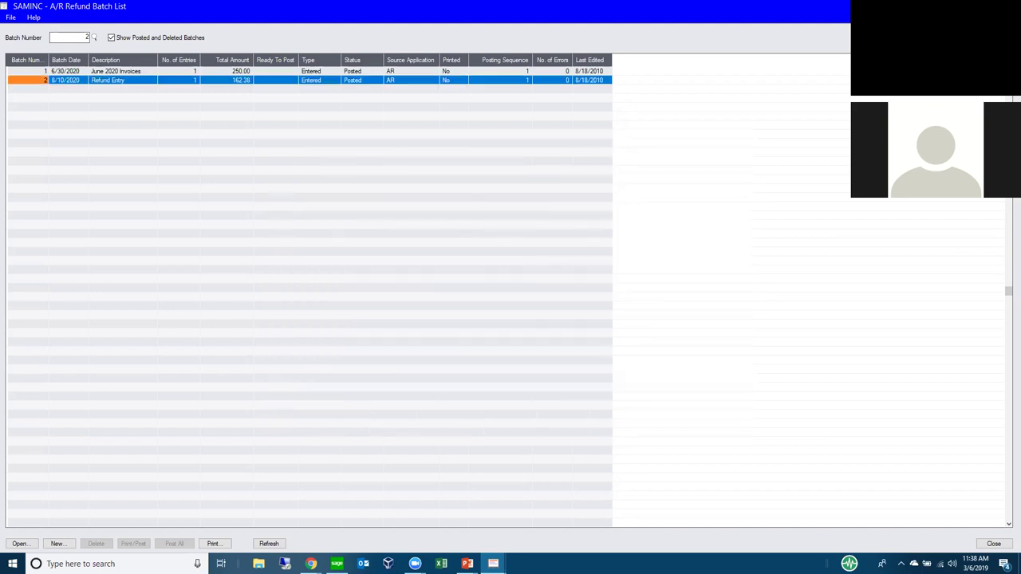
key("alt+F4")
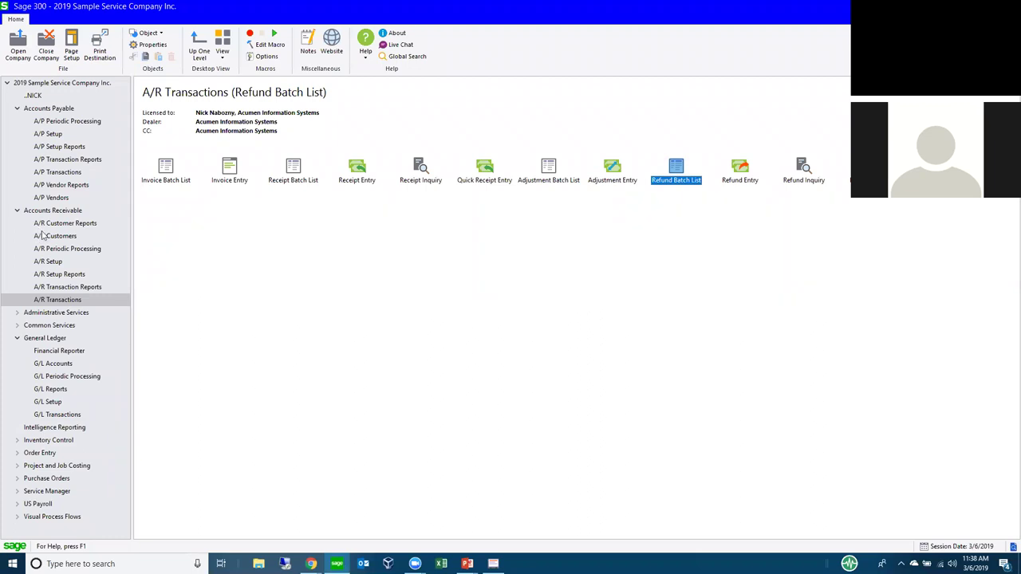
left_click(73, 289)
double_click(162, 170)
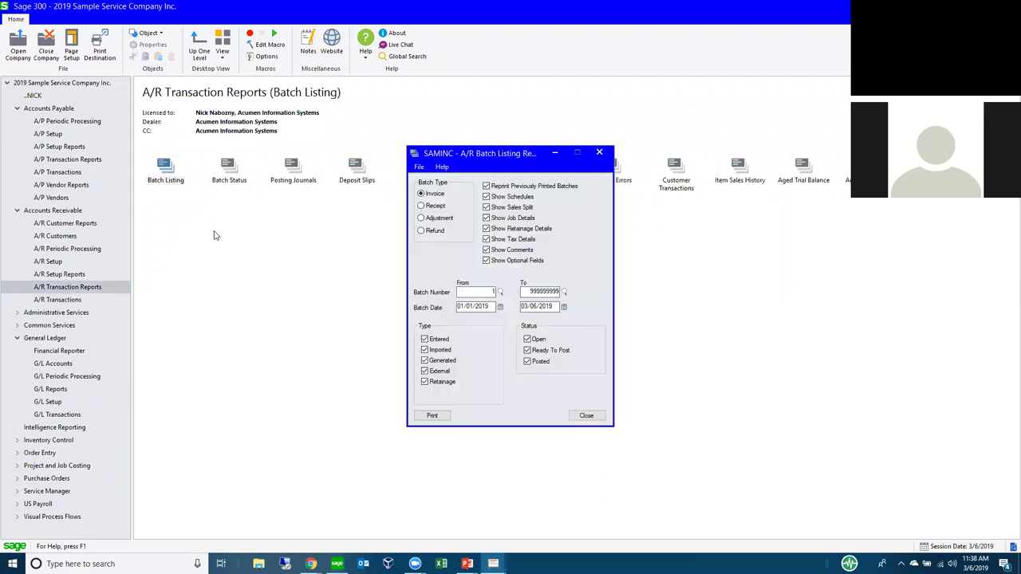
left_click(599, 152)
Step: Open the A/R Invoice Batch List in a maximized window and view the Posting Journals report options for batch 5's posting sequence
left_click(58, 300)
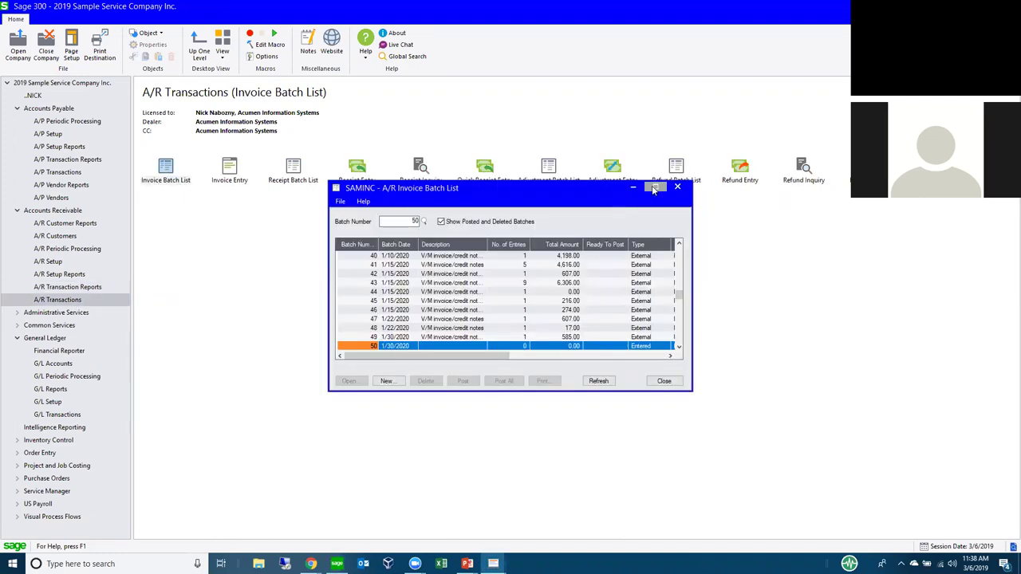
left_click(657, 186)
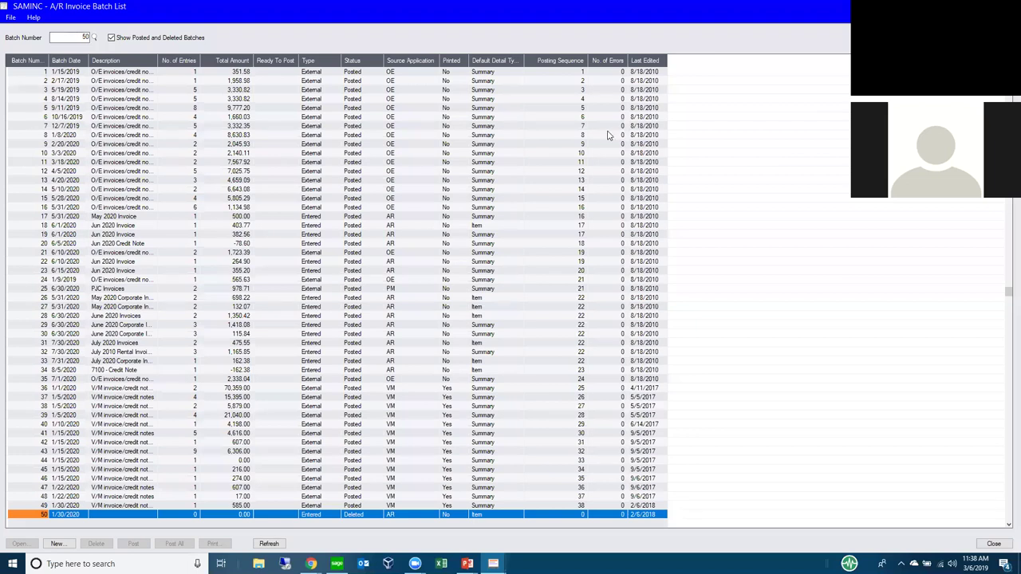
type("18")
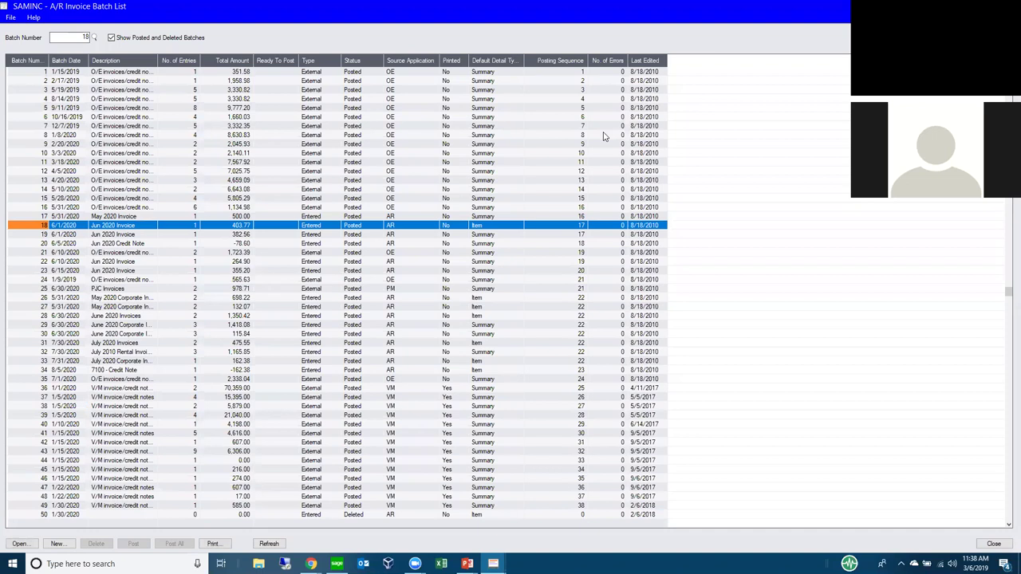
key("BackSpace")
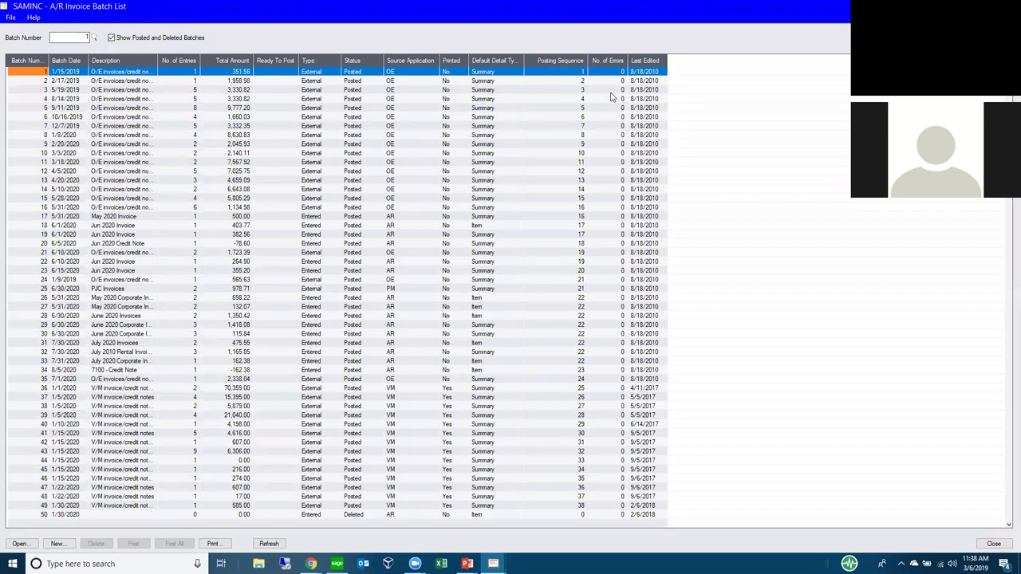
left_click(566, 109)
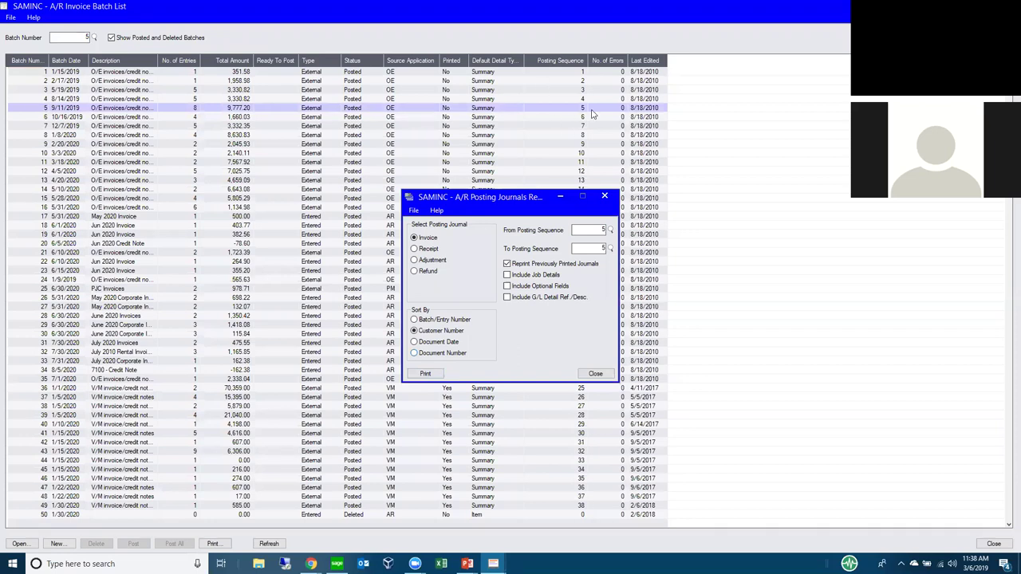
left_click(604, 196)
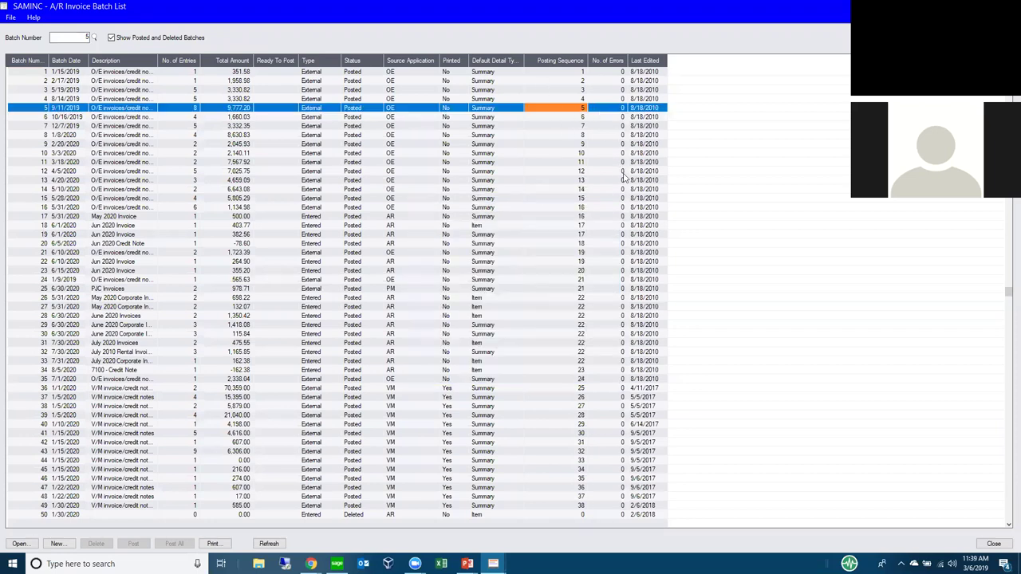
Step: Check invoice batch 12 for posting errors, then close the A/R Invoice Batch List
key("Down")
key("Down")
key("Down")
key("Down")
key("Down")
key("Down")
key("Down")
key("Down")
key("Down")
key("Down")
key("Down")
key("Down")
key("Down")
key("Down")
key("Down")
key("Down")
key("Down")
key("Down")
key("Down")
key("Down")
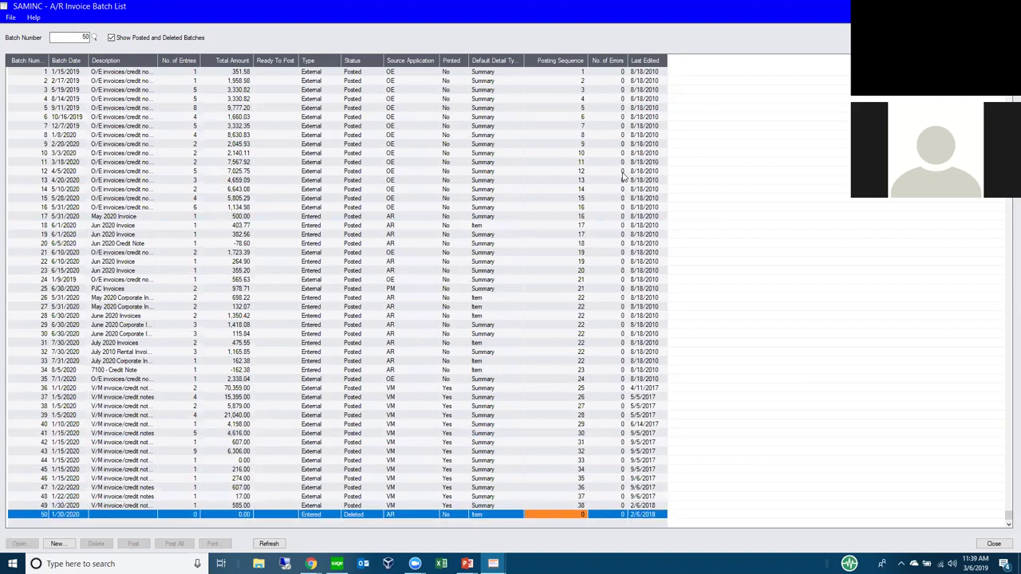
left_click(625, 169)
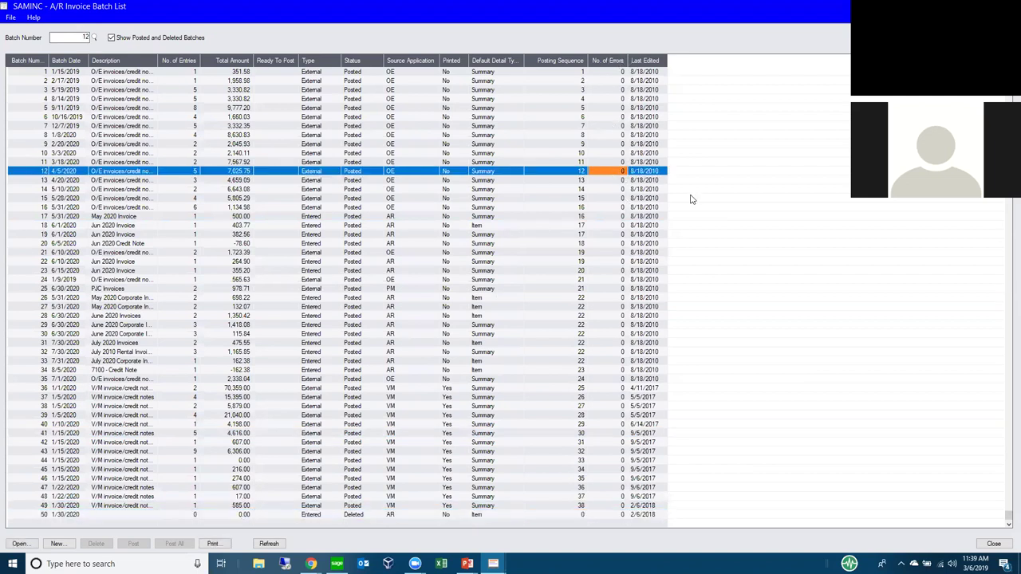
double_click(621, 173)
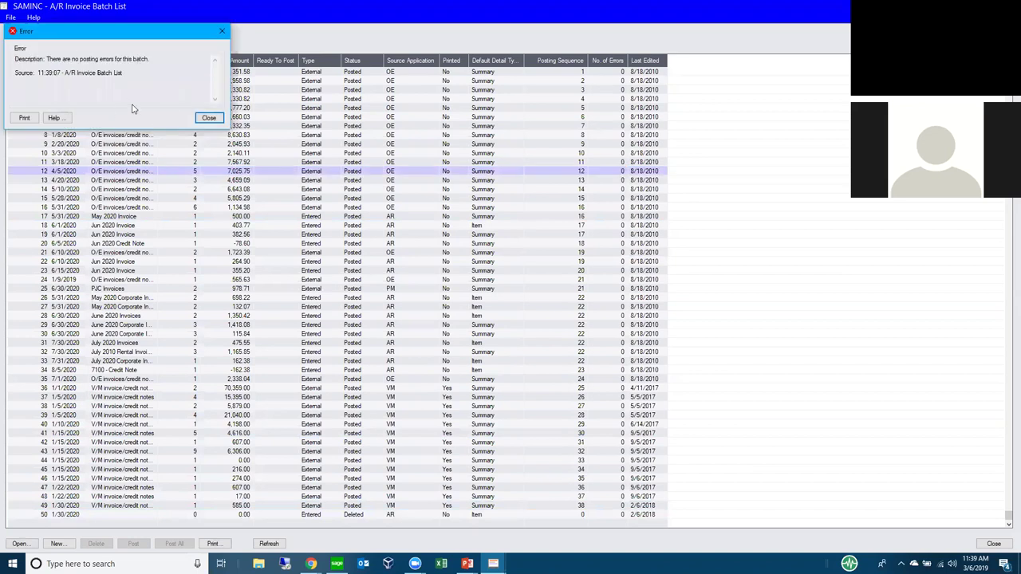
left_click(201, 120)
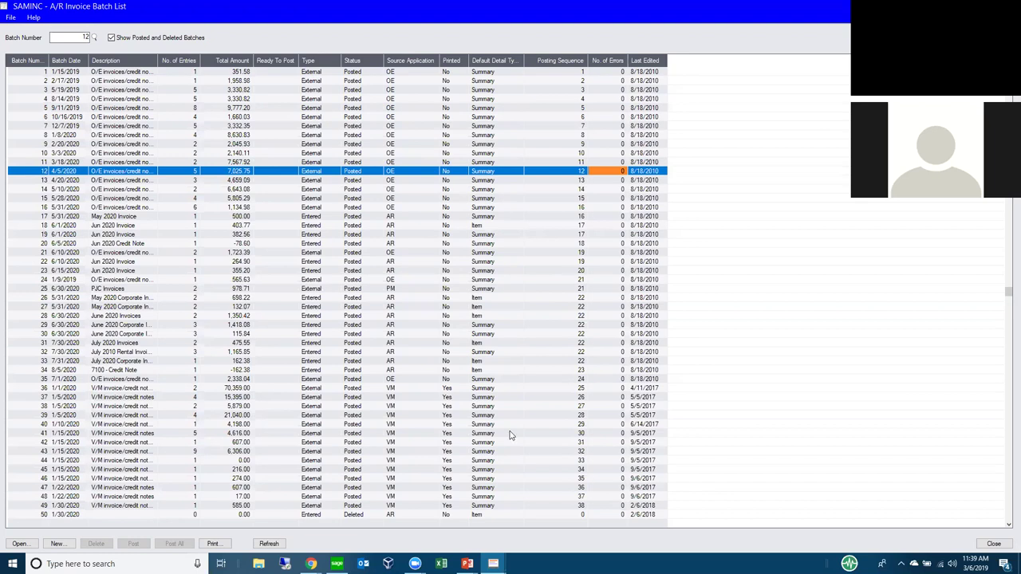
key("alt+F4")
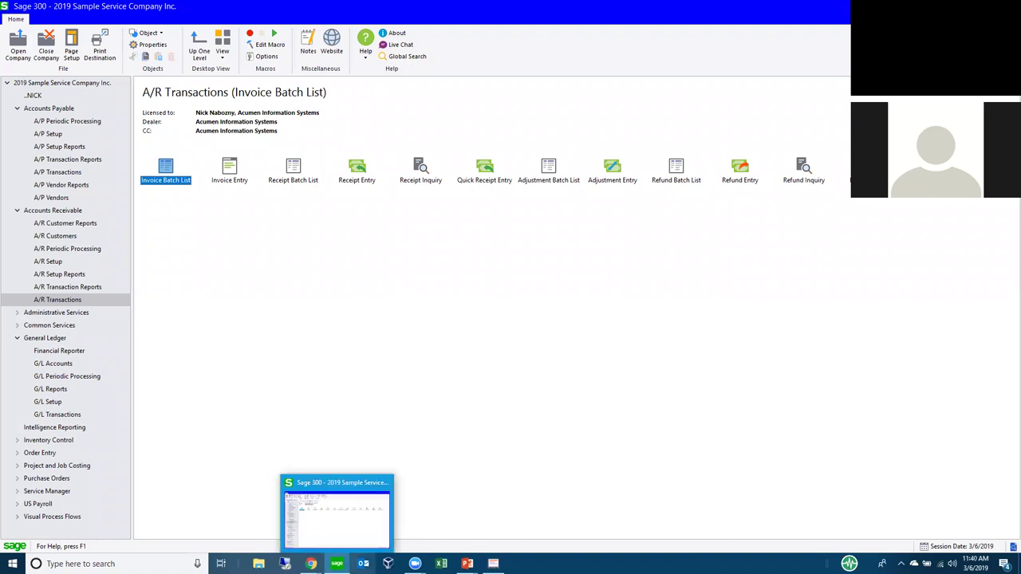
Step: Switch to the PowerPoint presentation, advance to the Visual Process Flows slide, and return to Sage 300
mouse_move(467, 564)
left_click(469, 503)
key("Right")
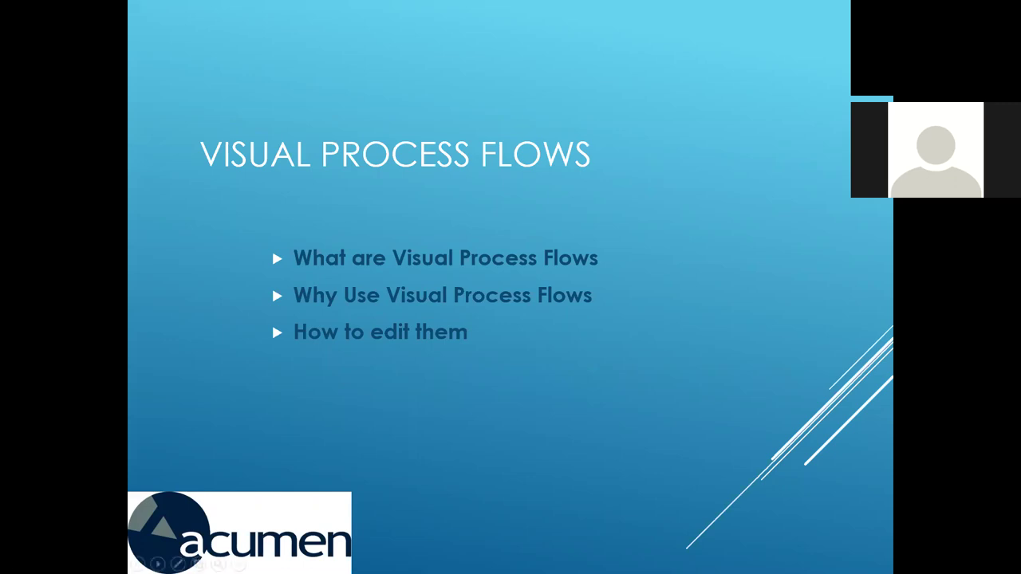
key("alt+Tab")
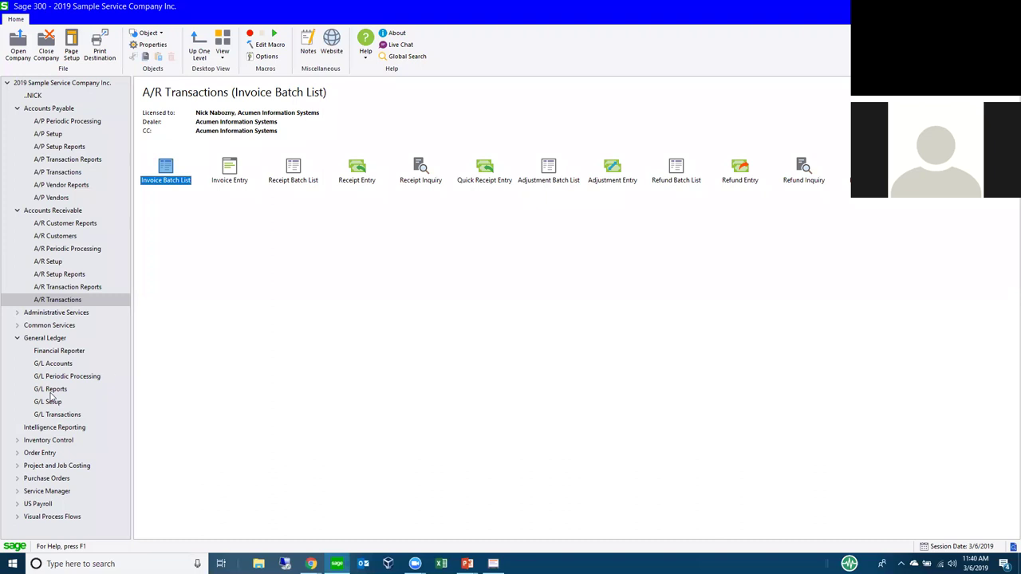
Step: Collapse the Accounts Receivable, Accounts Payable and General Ledger groups, then display the A/P Transactions flow under Visual Process Flows
left_click(17, 211)
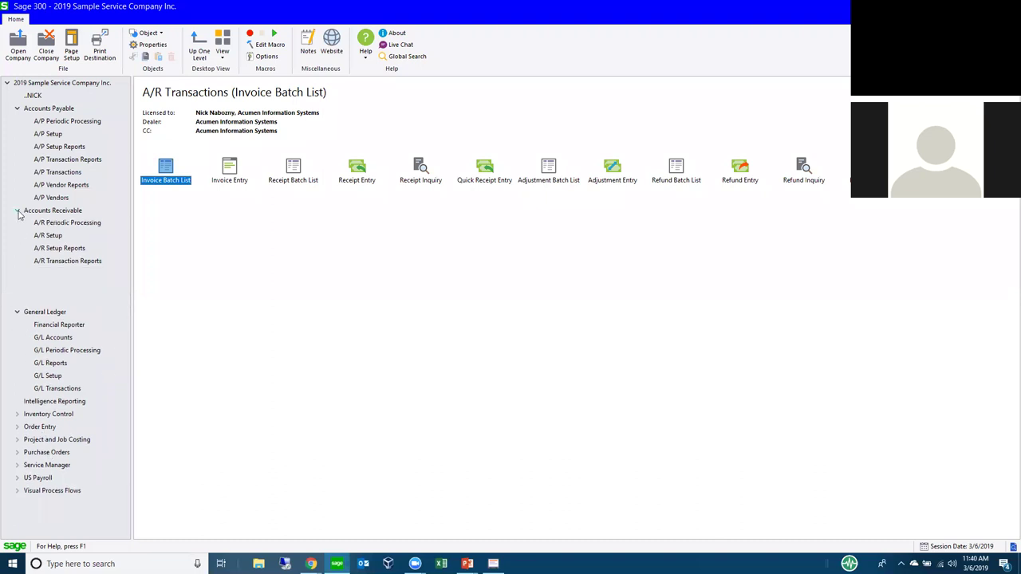
left_click(17, 108)
left_click(17, 160)
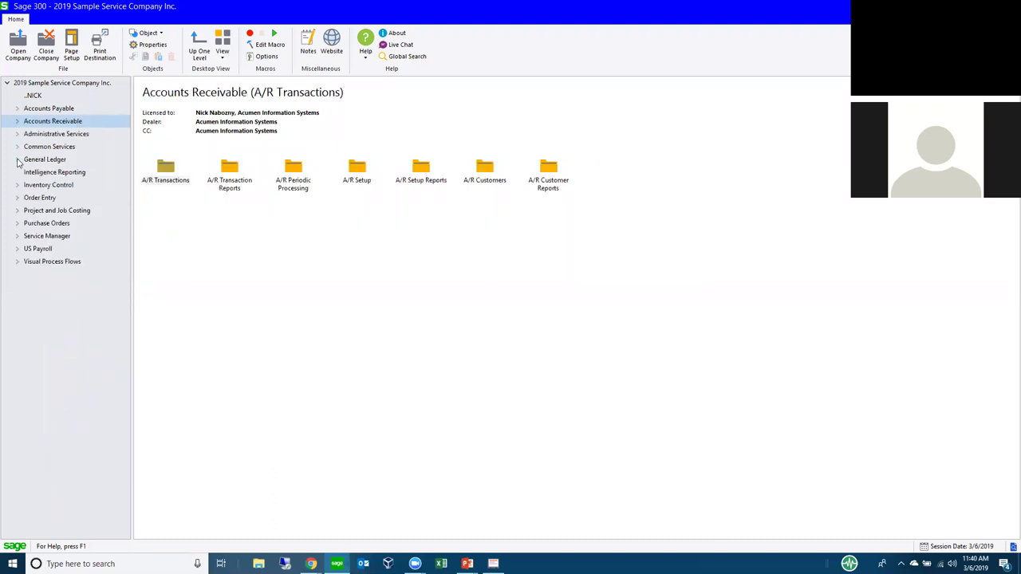
left_click(18, 263)
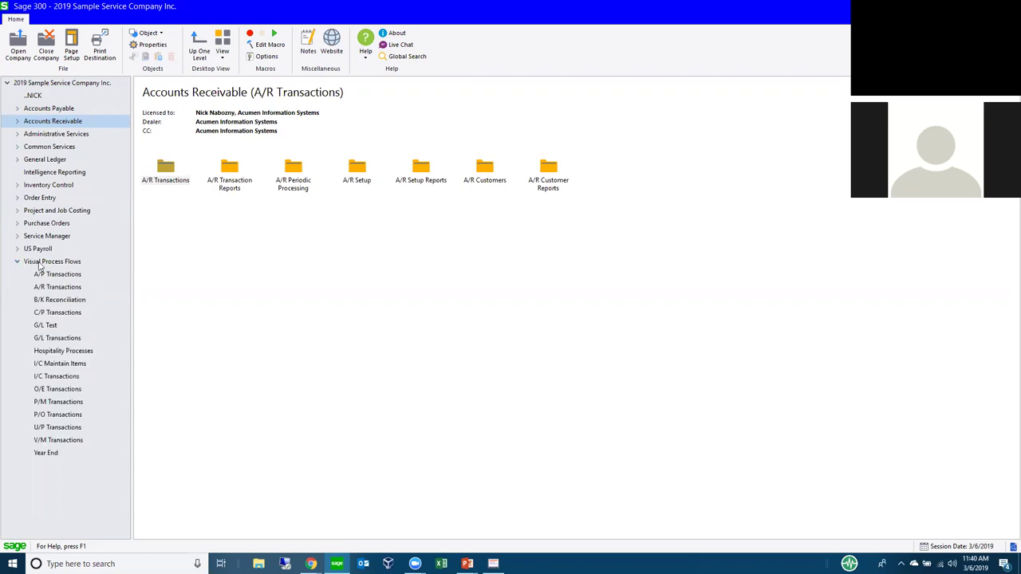
left_click(52, 266)
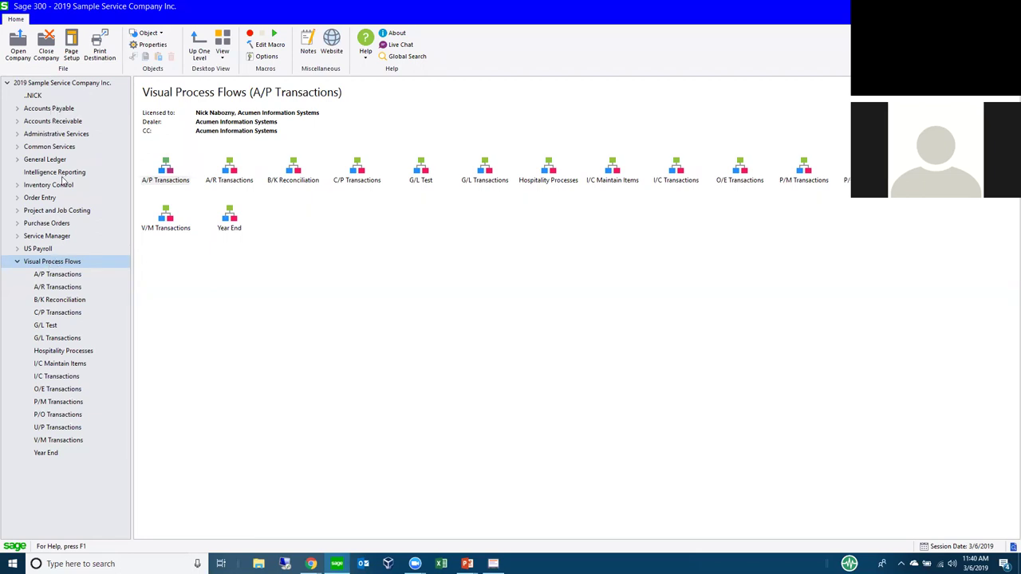
left_click(58, 276)
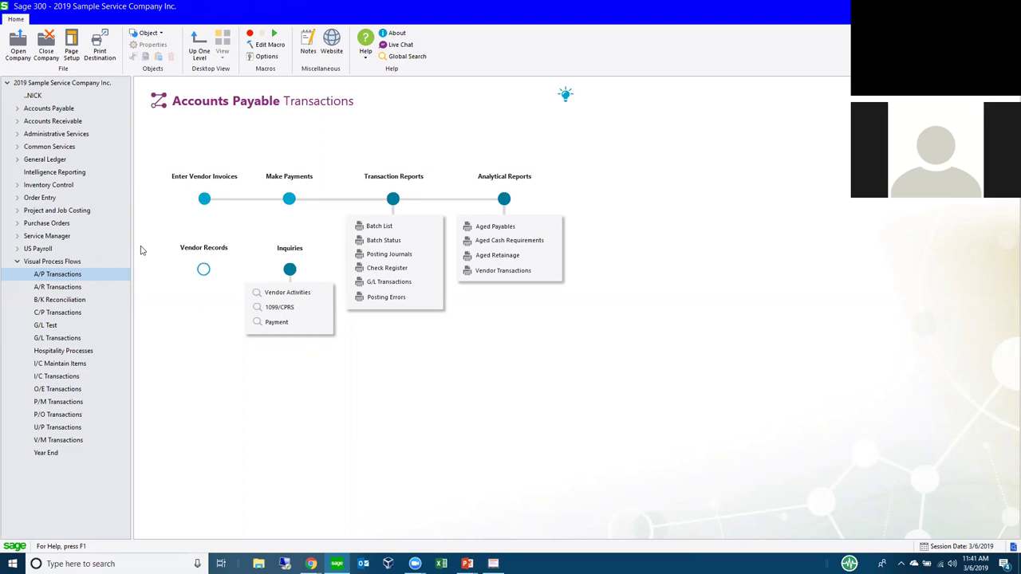
Step: With the navigation tree hidden, view A/P Invoice Entry through the flow's Enter Vendor Invoices node, then close it and restore the tree
left_click_drag(132, 248, 5, 256)
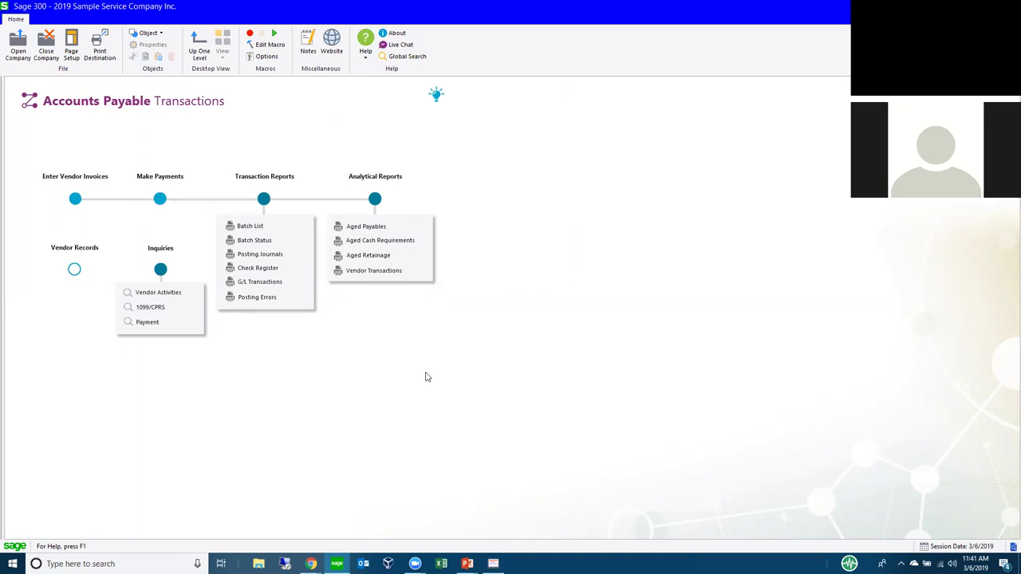
left_click(75, 199)
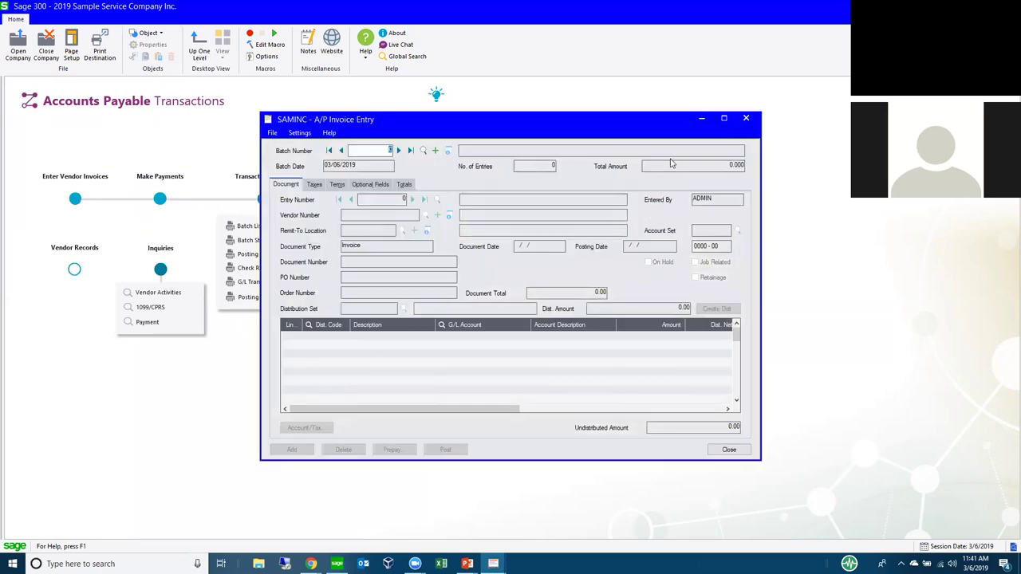
left_click(746, 118)
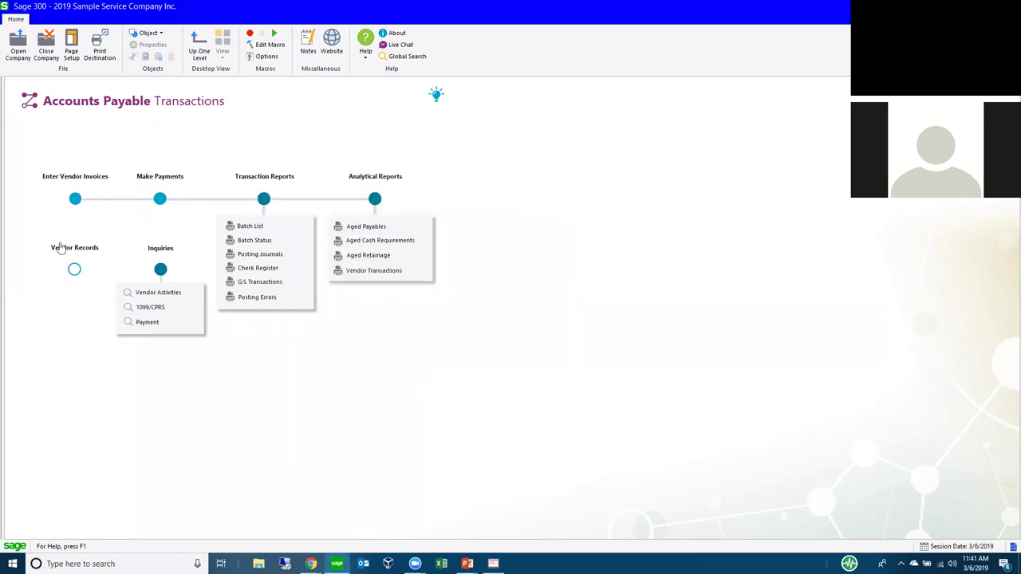
left_click_drag(8, 250, 124, 274)
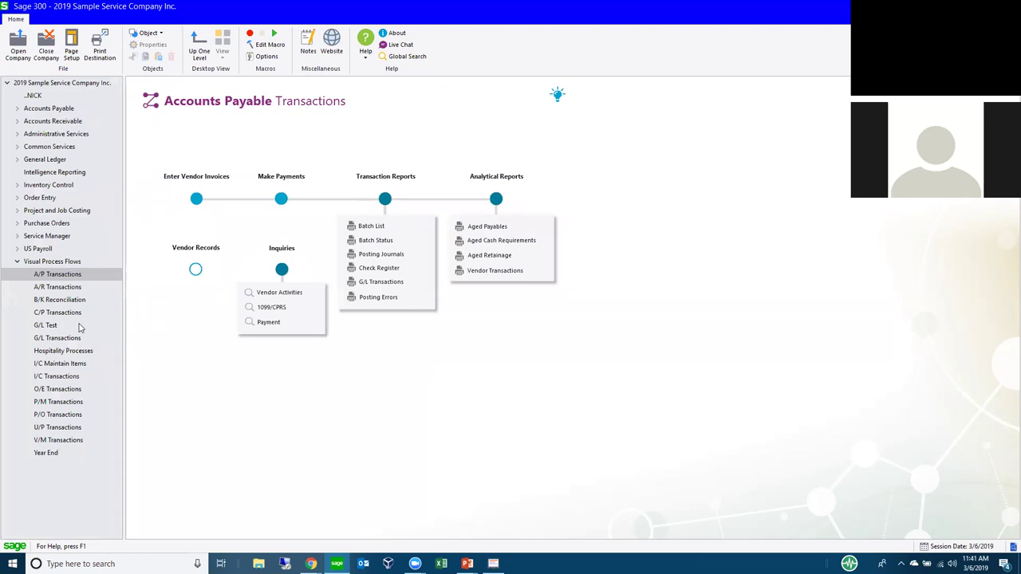
Step: Edit the A/P Transactions flow in the Visual Process Flow Designer, selecting its heading and Make Payments node, and retitle it "A/P Transactions - demo"
right_click(61, 276)
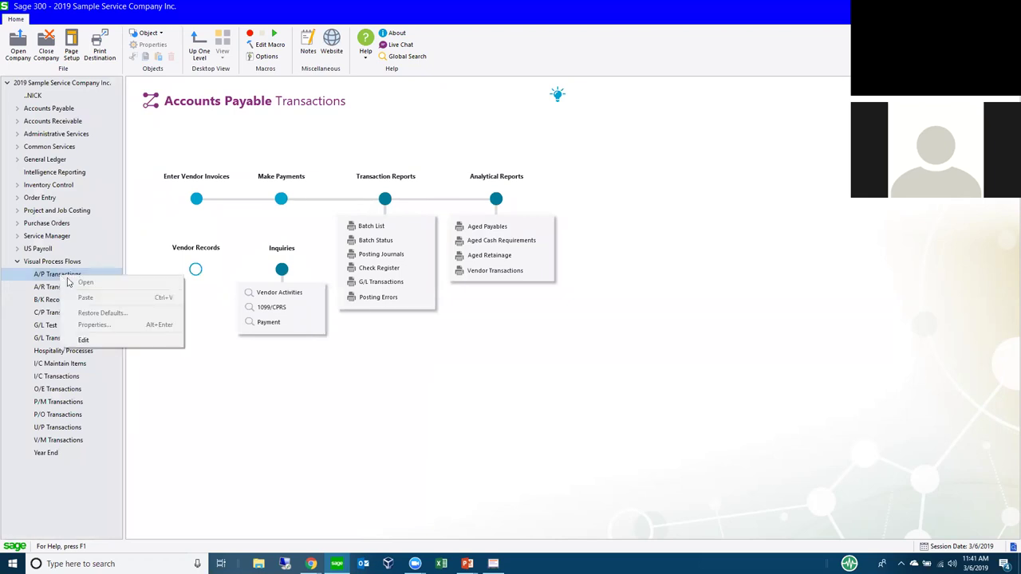
left_click(95, 344)
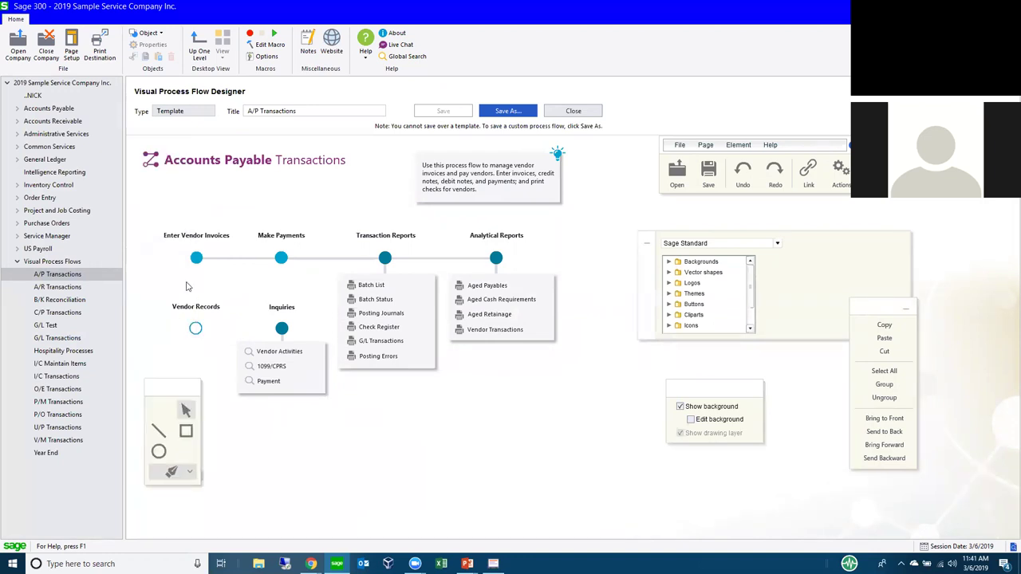
left_click(205, 163)
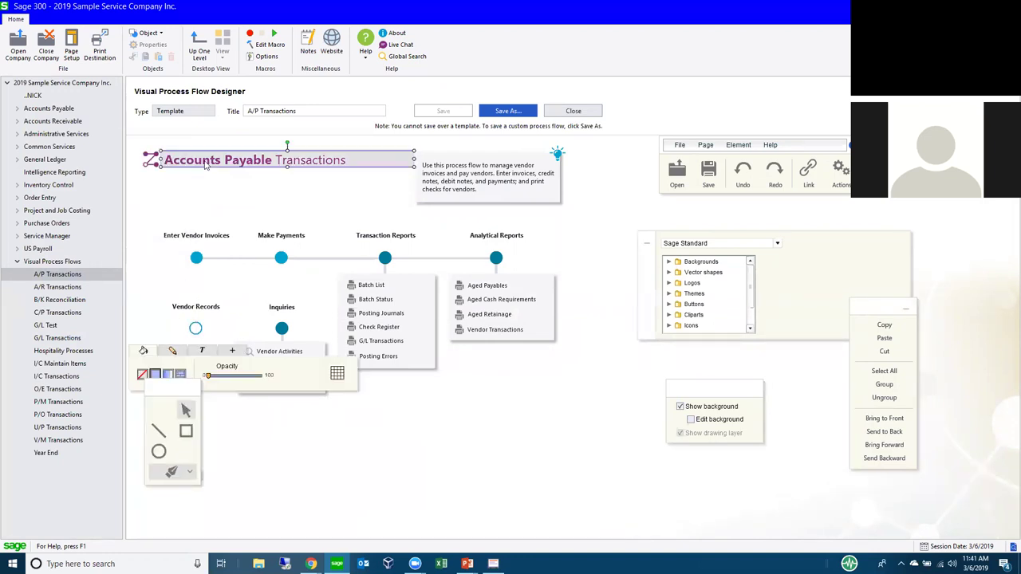
left_click(280, 258)
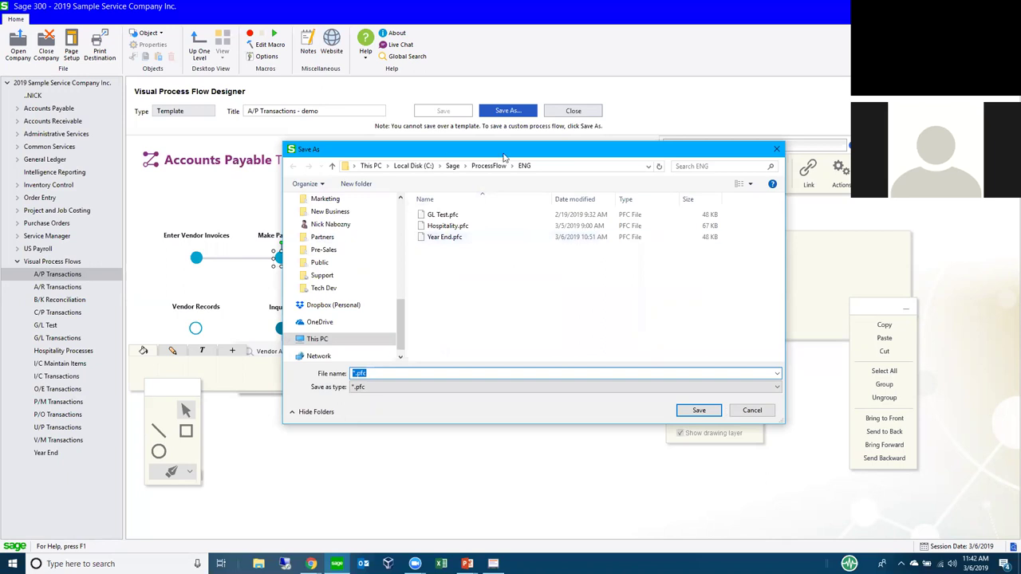
Step: Cancel saving the custom process flow and close the Visual Process Flow Designer
left_click(748, 411)
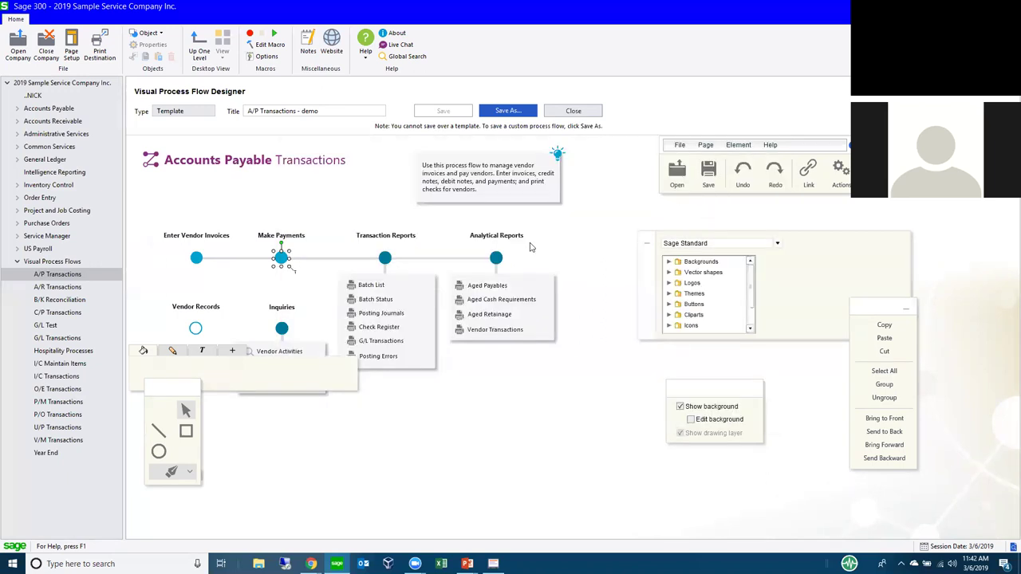
left_click(560, 117)
left_click(528, 311)
left_click(563, 117)
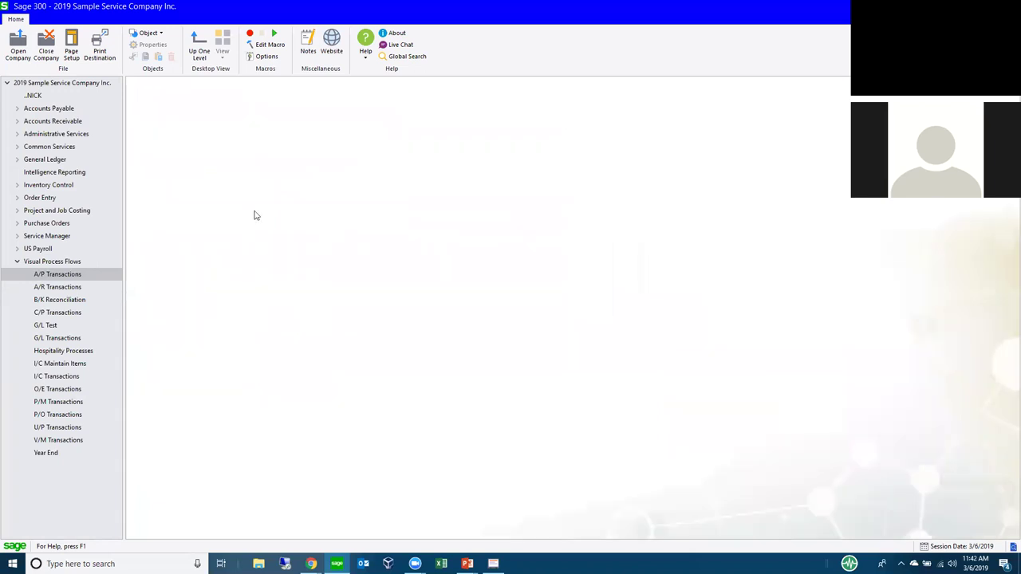
Step: Display the Hospitality Processes flow, view the ProfitSword Integration import dialog through its ProfitSword I/J Import node, and close the dialog
left_click(63, 351)
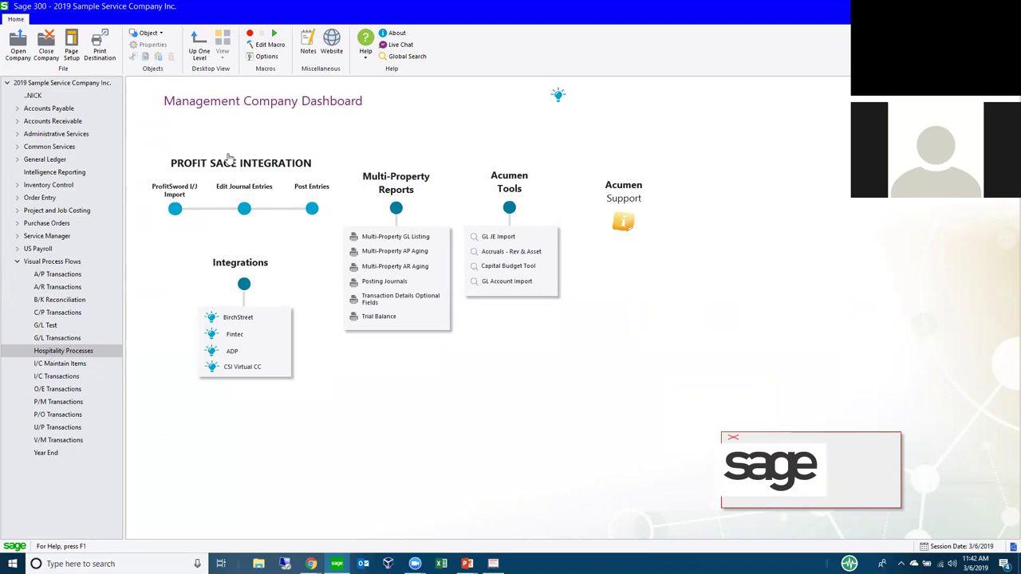
left_click(175, 209)
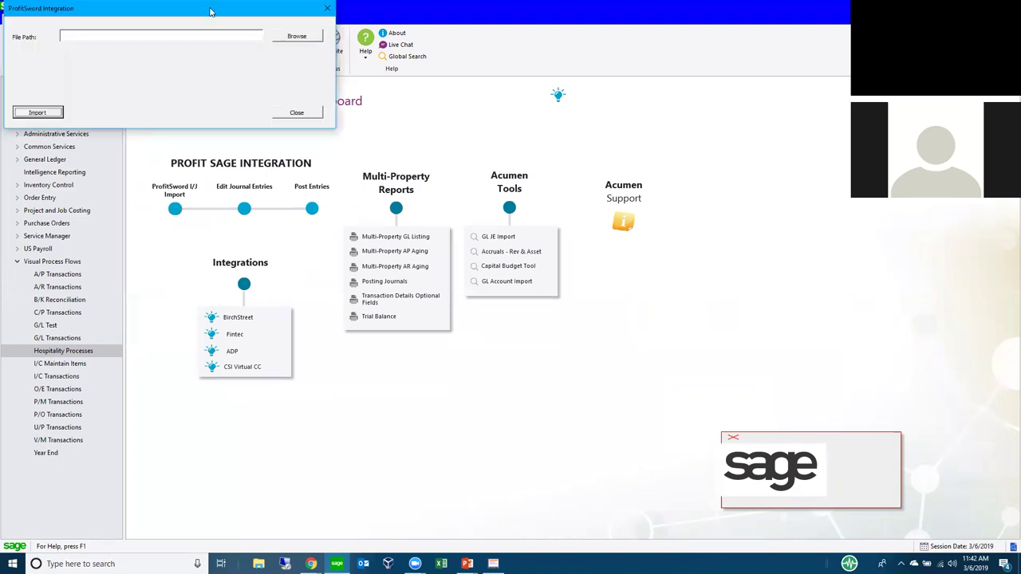
left_click_drag(211, 11, 309, 139)
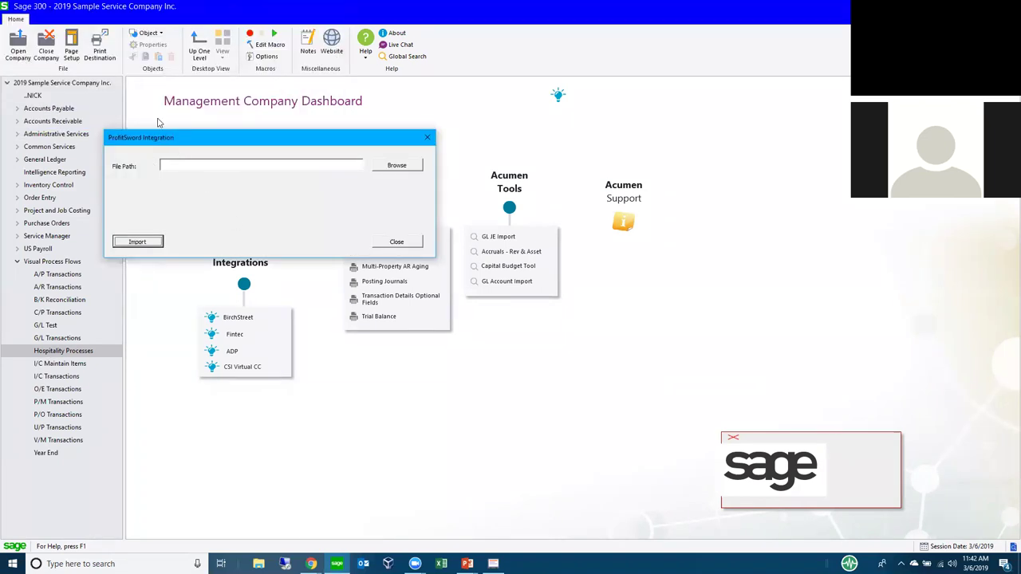
left_click(397, 242)
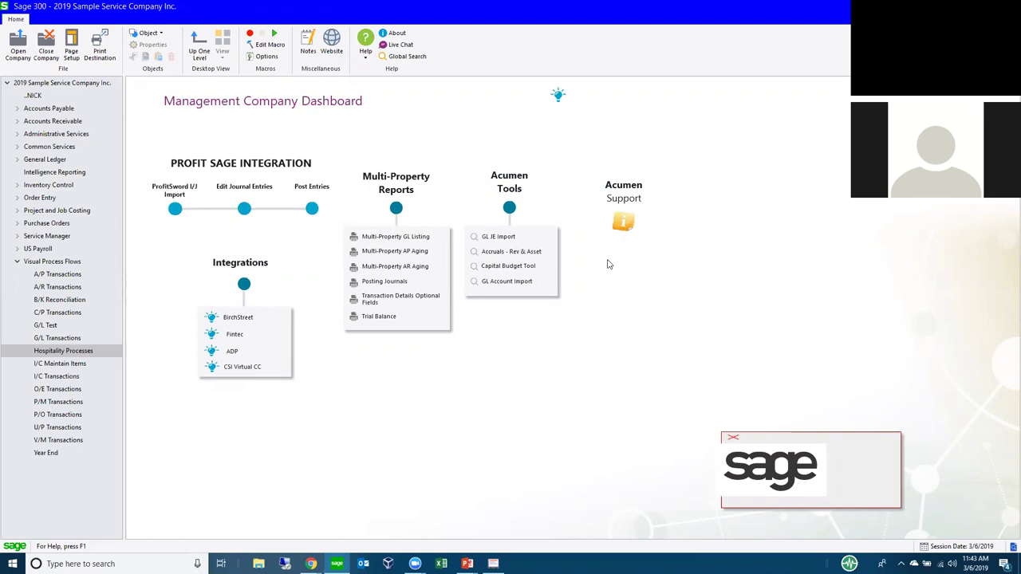
Step: View the Year End process flow, return to Hospitality Processes, and collapse the Visual Process Flows group
left_click(46, 454)
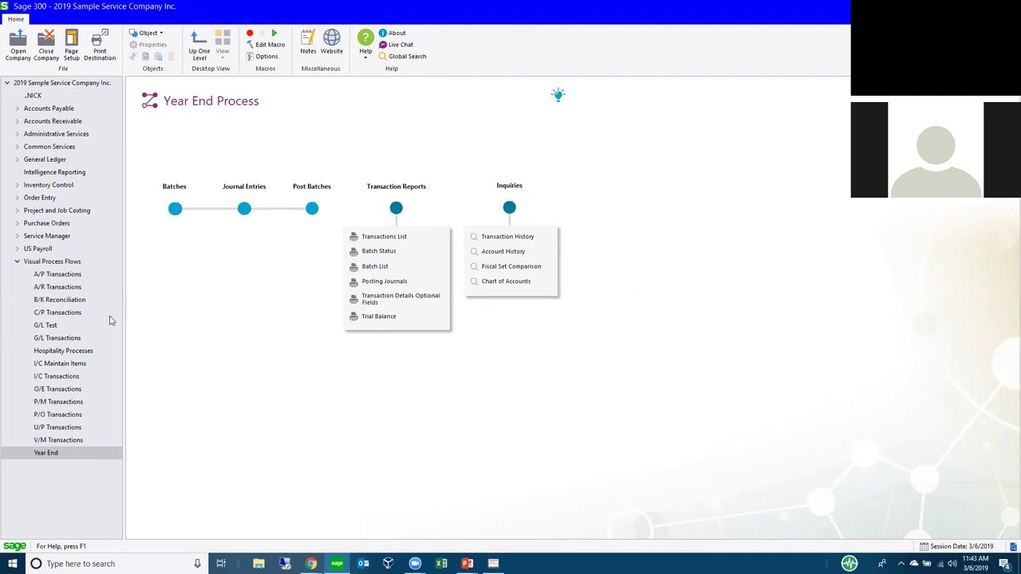
left_click(69, 350)
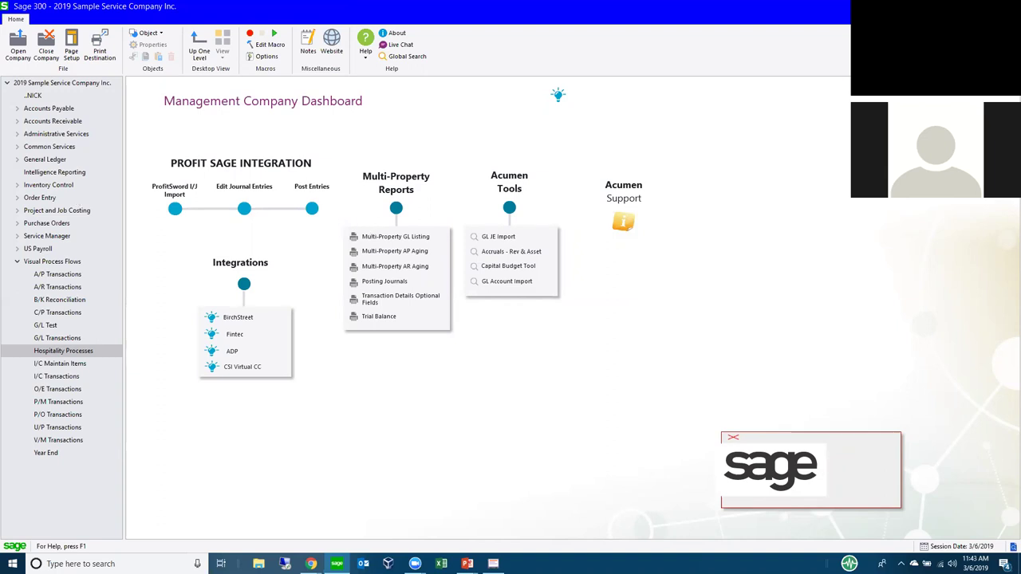
left_click(14, 261)
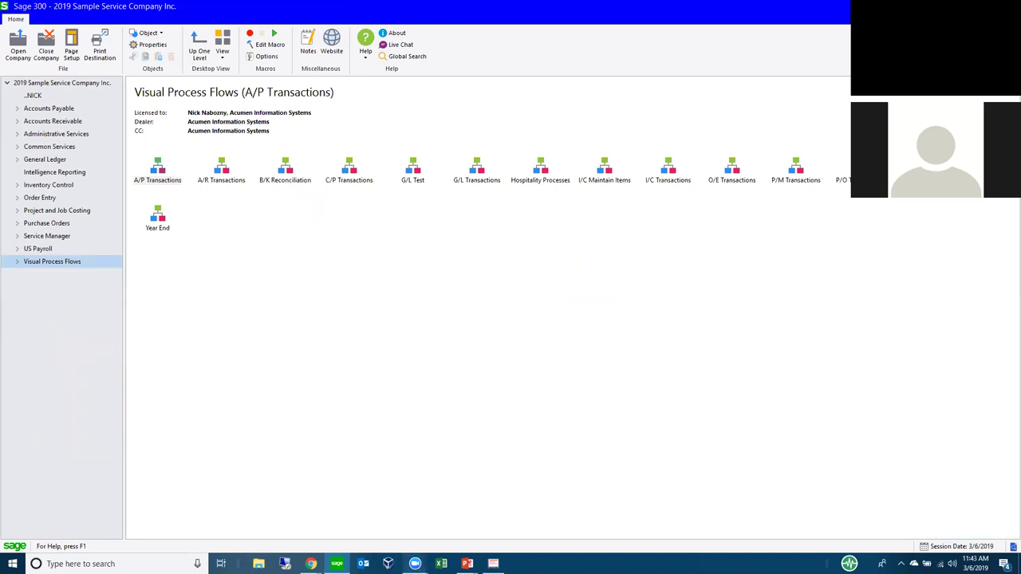
Step: Switch to the PowerPoint slide show and advance to the Sage Intelligence slide
mouse_move(467, 563)
left_click(463, 519)
left_click(413, 305)
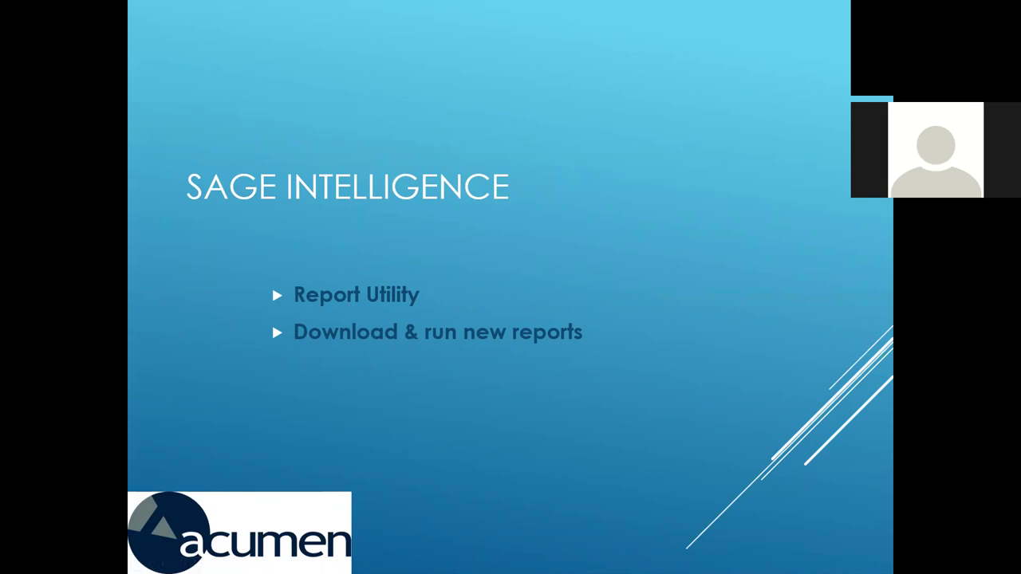
Step: View the downloadable reports in the Sage Intelligence Report Utility, launched from its Windows desktop shortcut, and close the utility
key("alt+Tab")
right_click(535, 564)
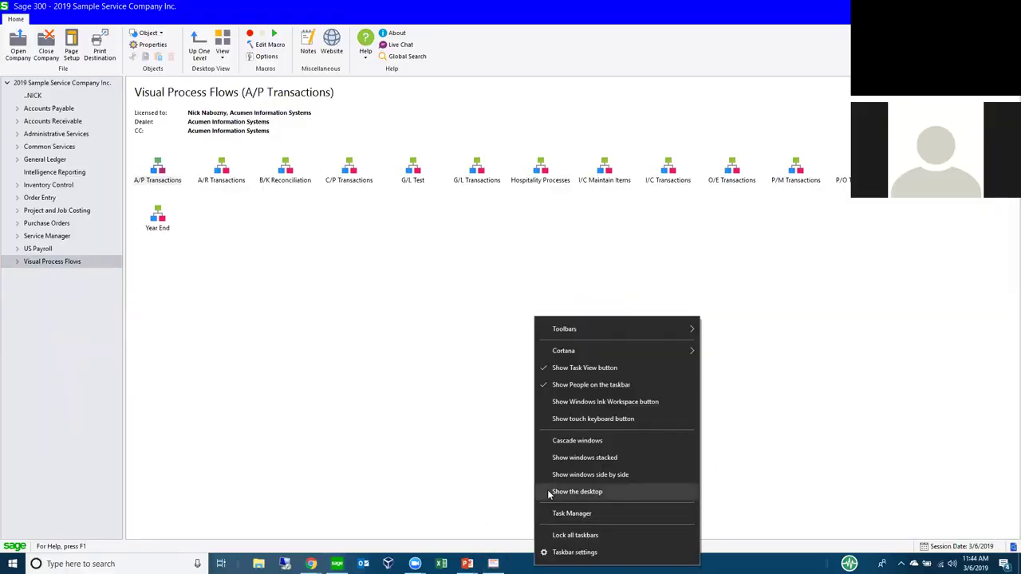
left_click(549, 493)
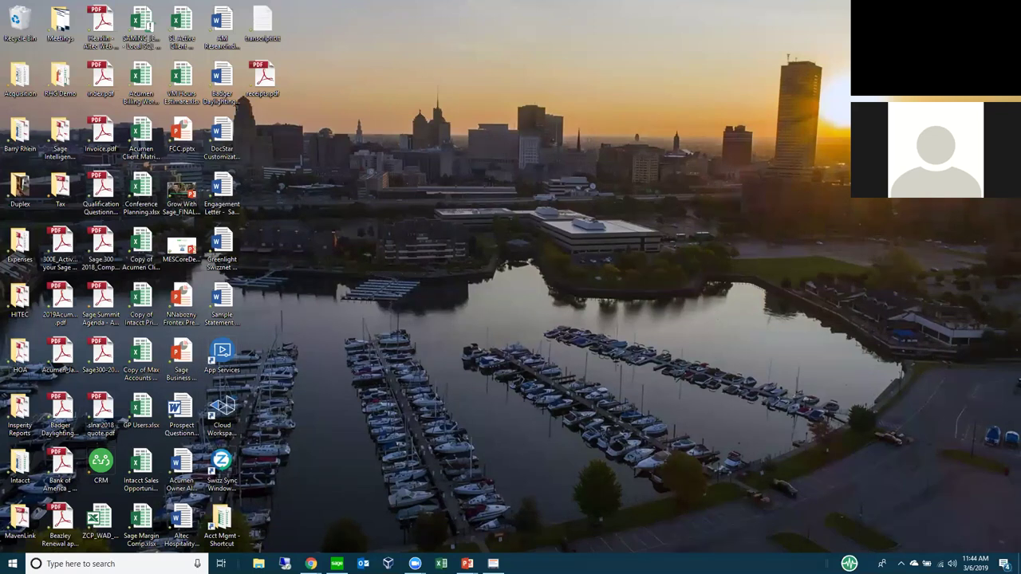
left_click_drag(107, 288, 488, 247)
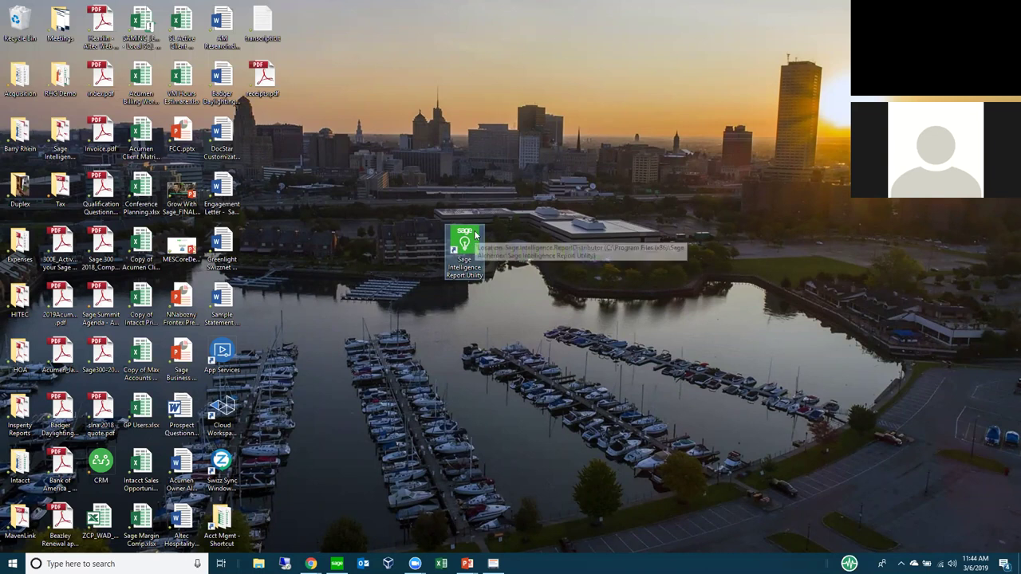
double_click(471, 237)
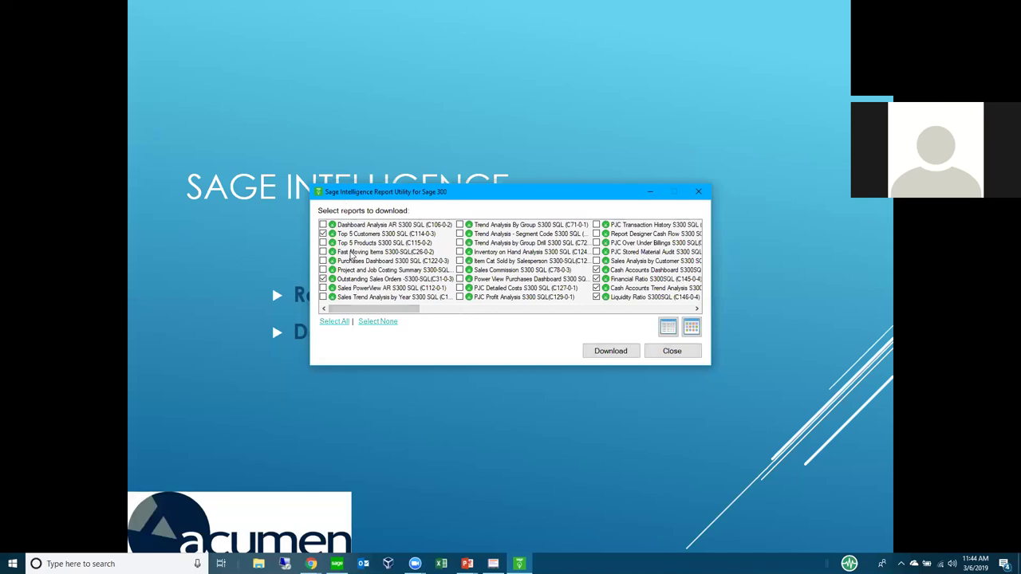
left_click_drag(359, 307, 340, 227)
left_click(698, 192)
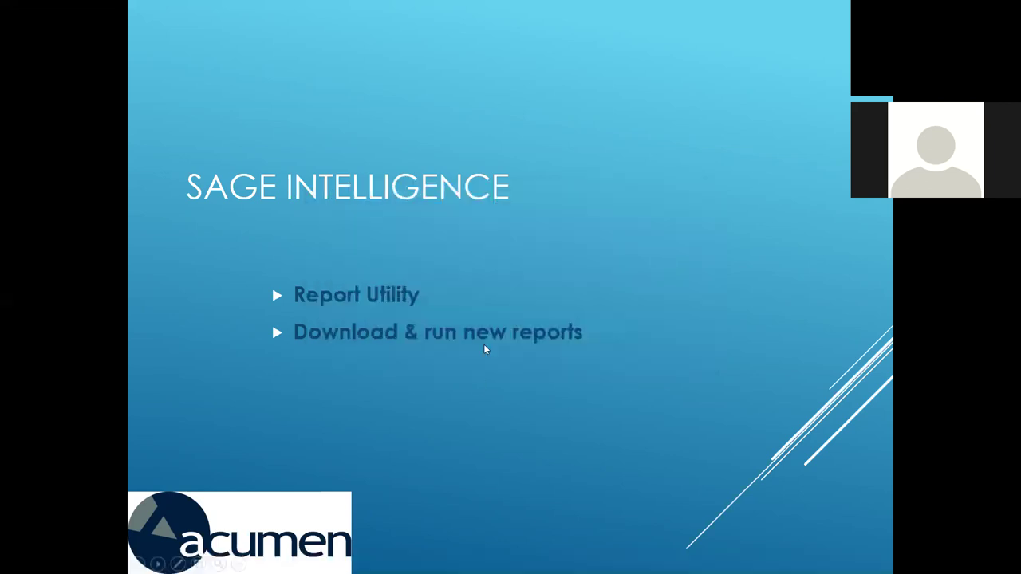
Step: Switch to Sage 300, open Report Manager from Intelligence Reporting, and expand the New Reports folder
key("alt+Tab")
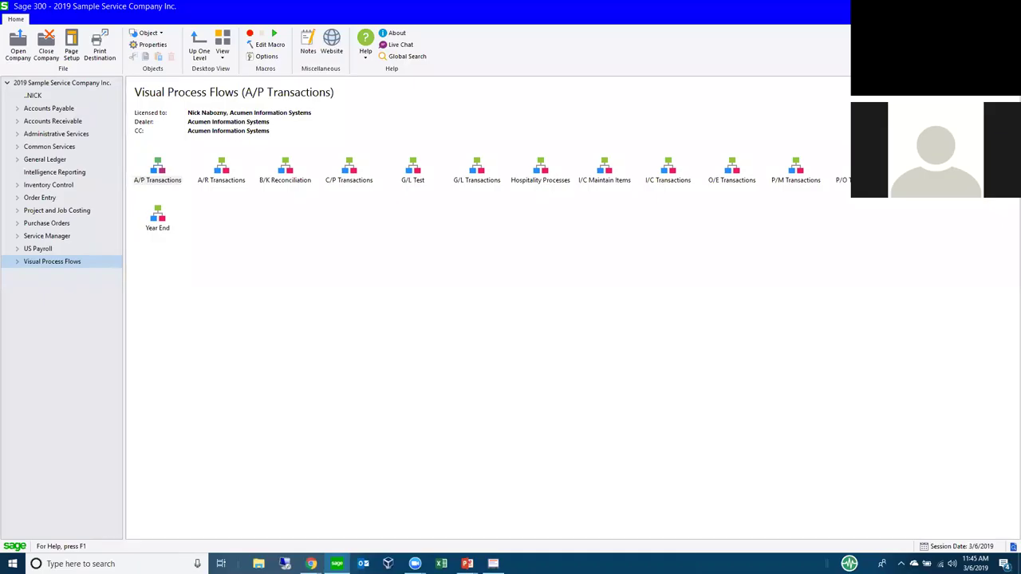
left_click(66, 172)
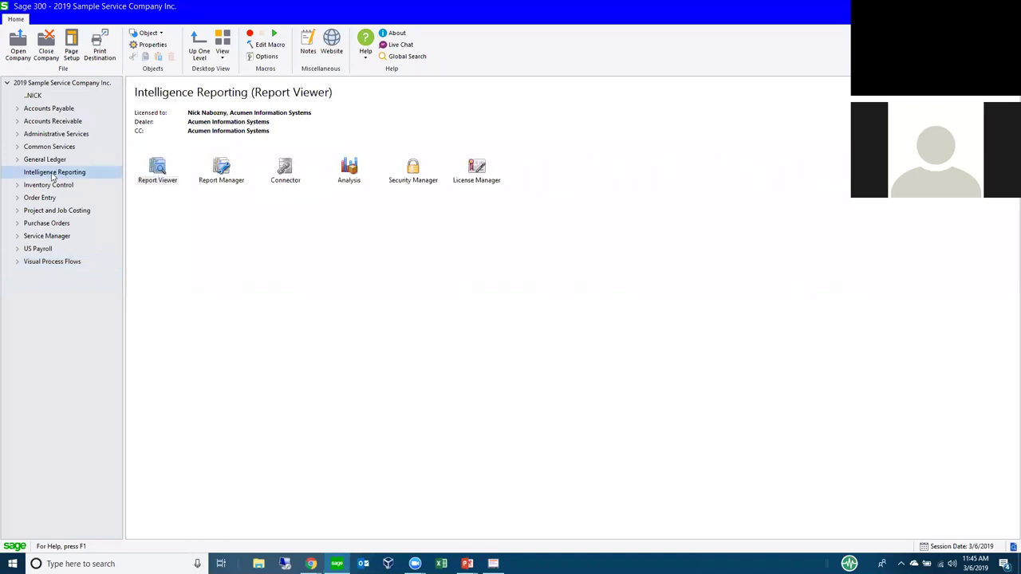
left_click(219, 178)
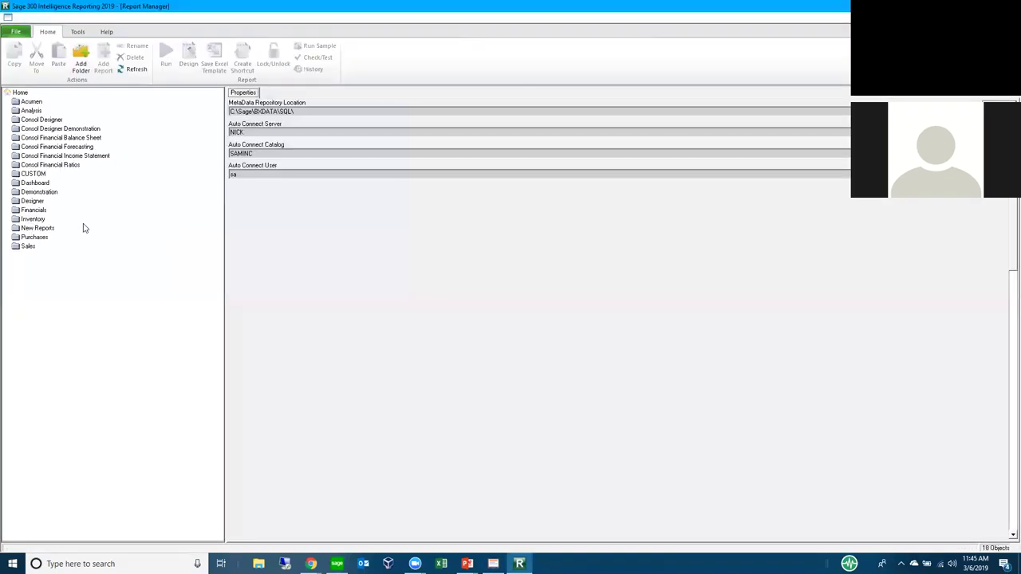
left_click(32, 230)
double_click(32, 230)
Step: Browse the New Reports list, checking the properties of Cash Accounts Dashboard, AR Customer Transaction History and GL Transactions by Vendor
scroll(94, 311, "down", 10)
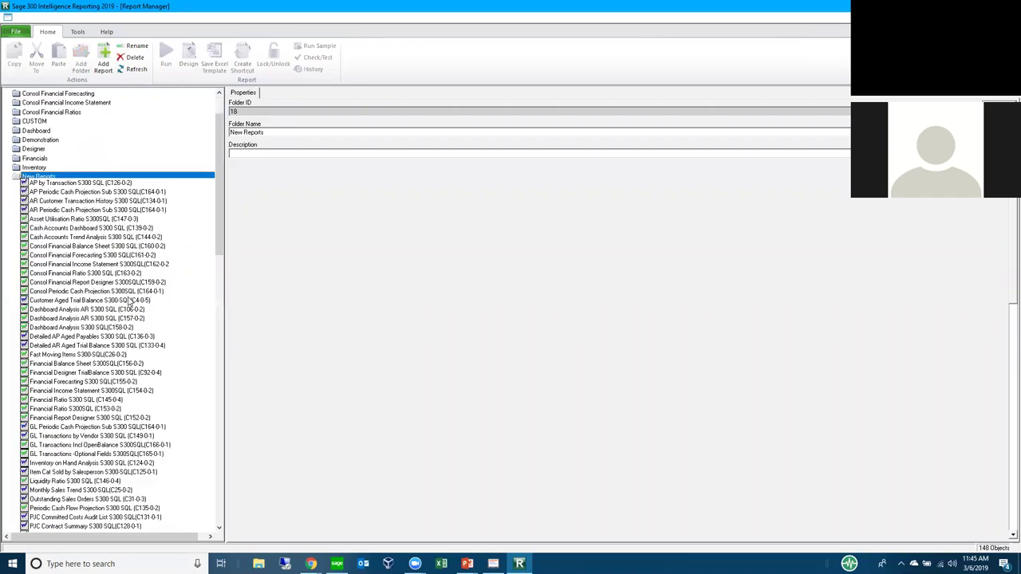
scroll(94, 311, "down", 5)
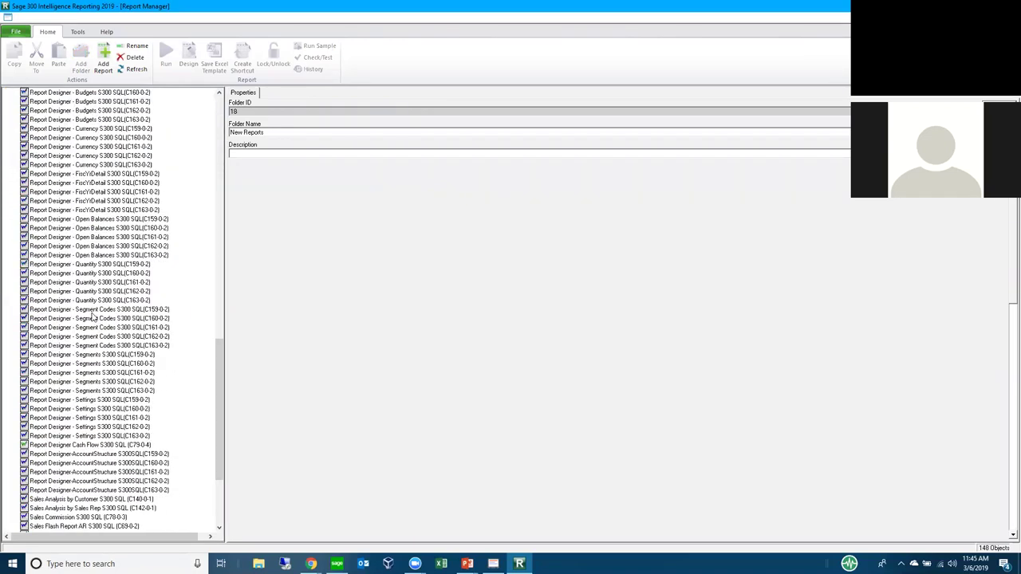
scroll(94, 315, "up", 15)
left_click(87, 283)
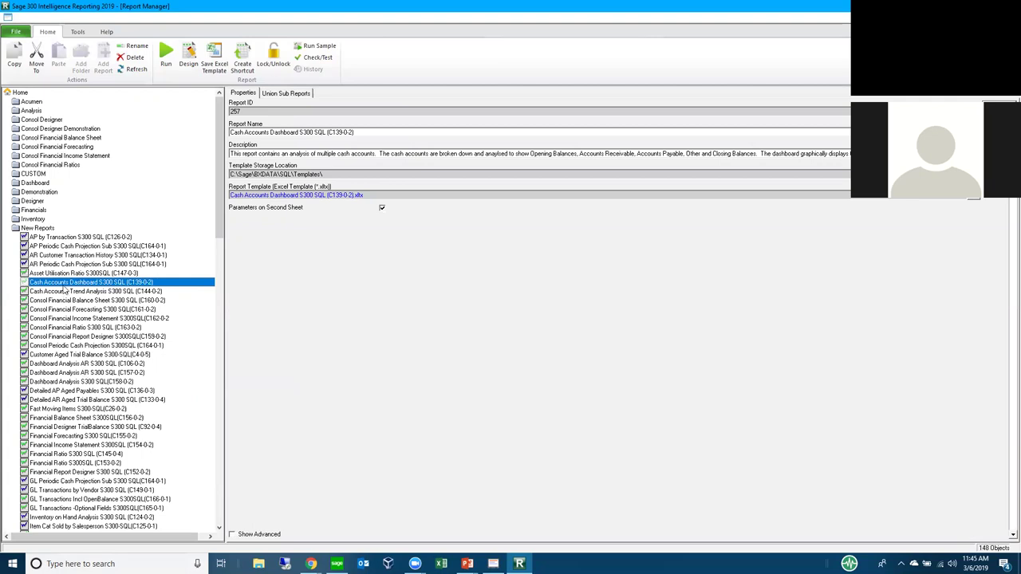
left_click(69, 257)
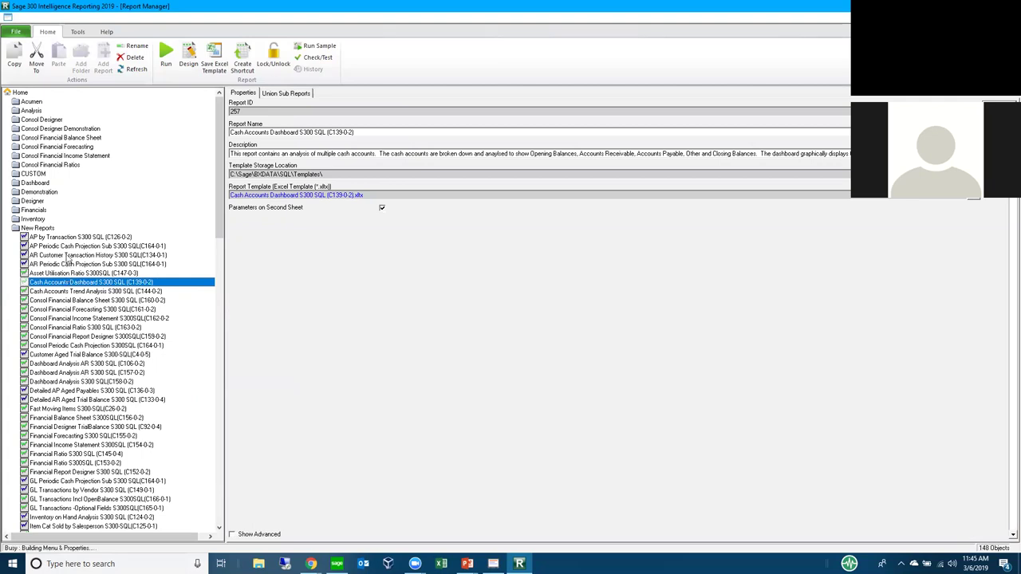
scroll(67, 407, "down", 3)
left_click(79, 409)
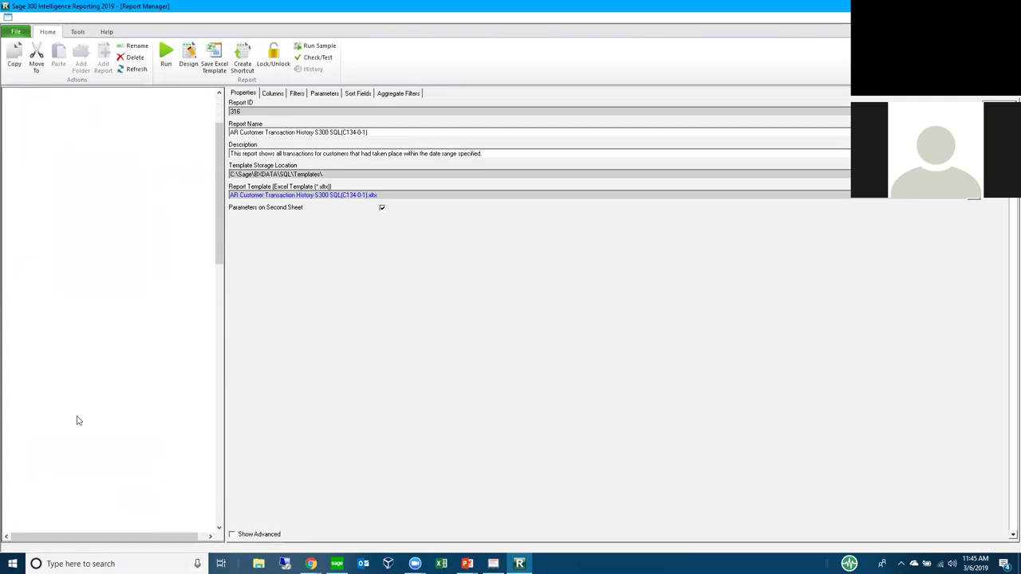
scroll(76, 422, "down", 5)
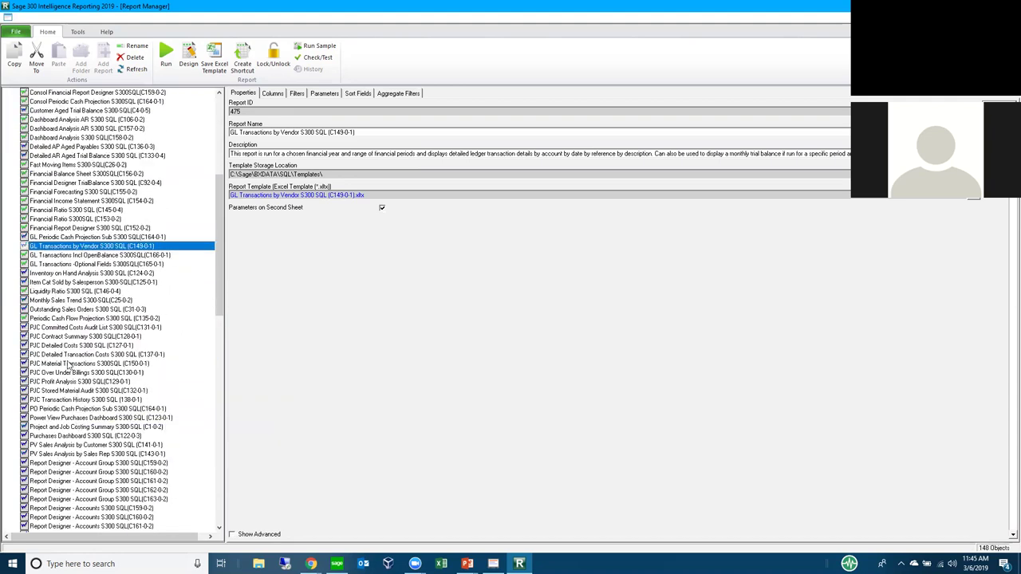
scroll(94, 395, "down", 6)
scroll(94, 395, "down", 15)
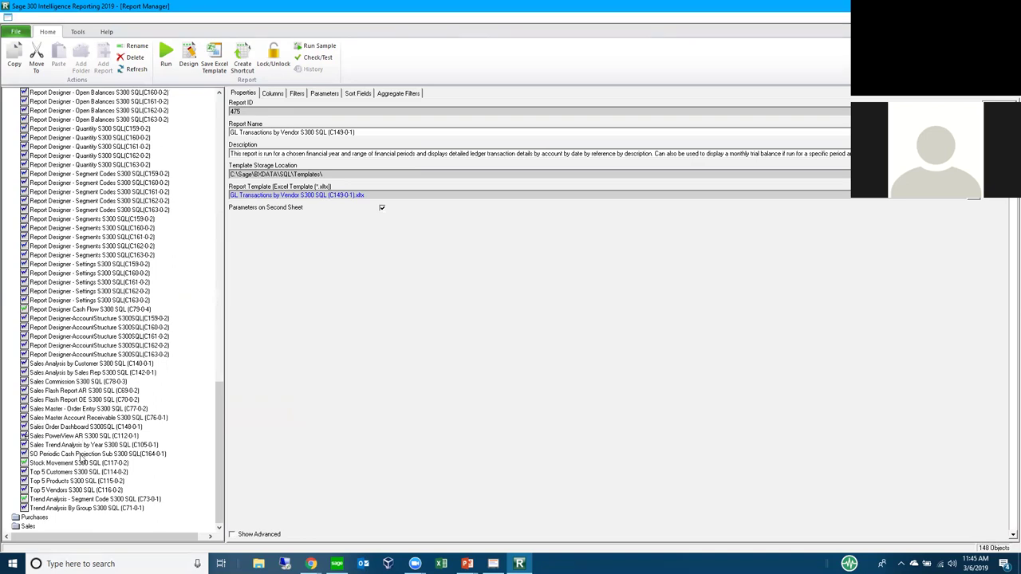
scroll(82, 459, "up", 20)
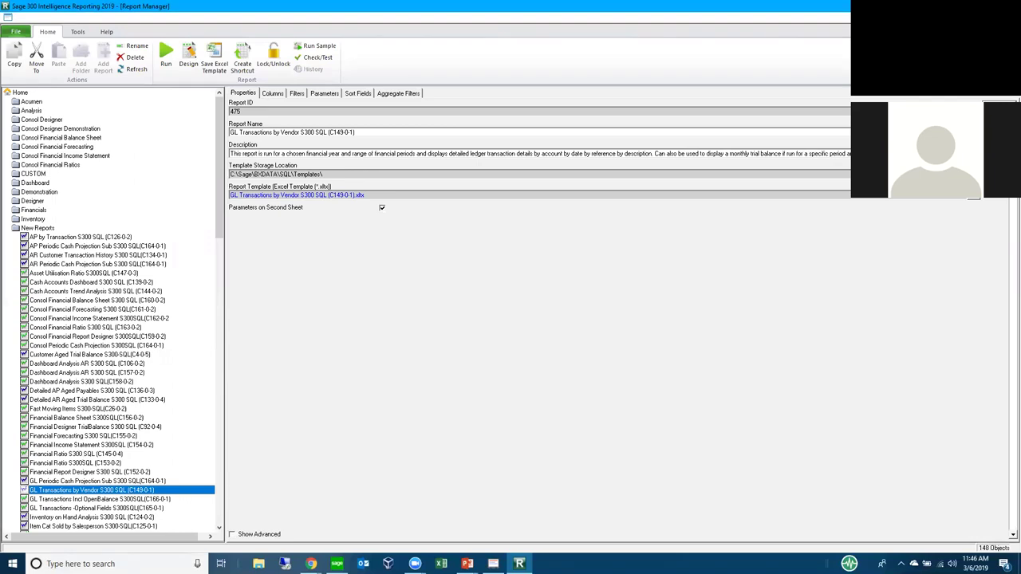
Step: Switch back to the PowerPoint slide show and advance to the Acumen Tools slide
mouse_move(468, 564)
left_click(475, 508)
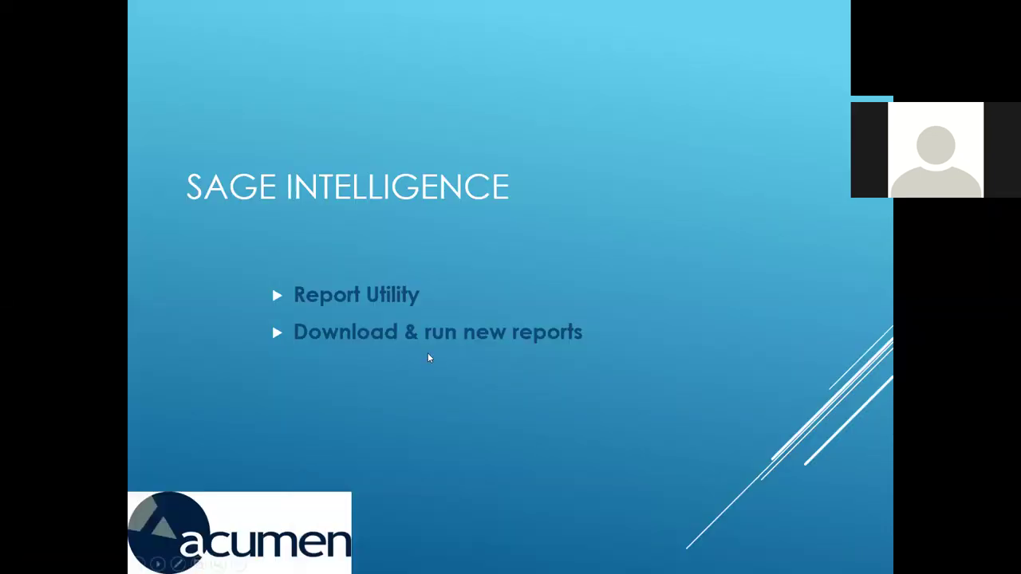
left_click(429, 353)
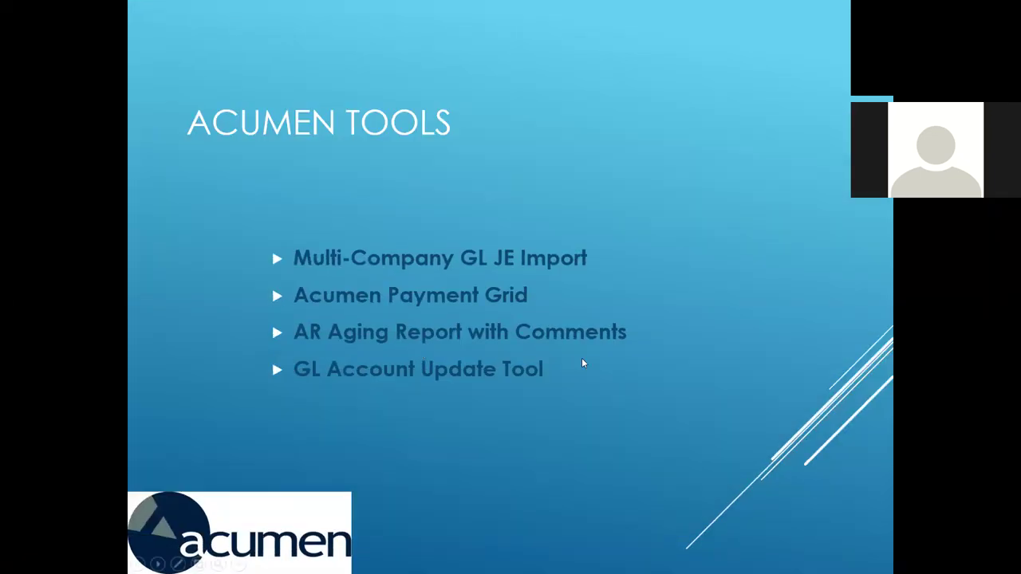
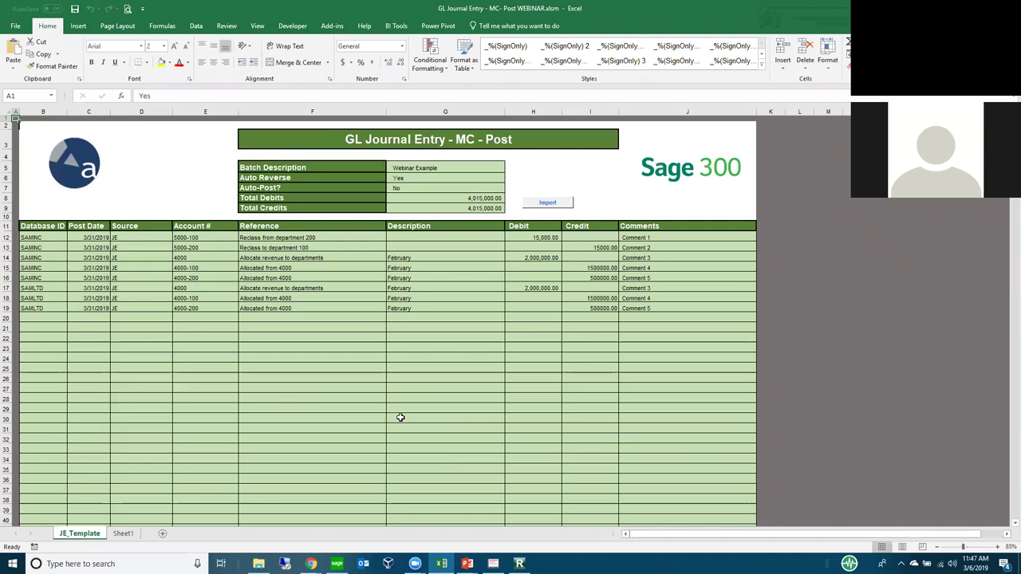
Step: Zoom the JE_Template sheet of the GL journal entry workbook to 100% and highlight the SAMLTD references in F17:F19
left_click(259, 237)
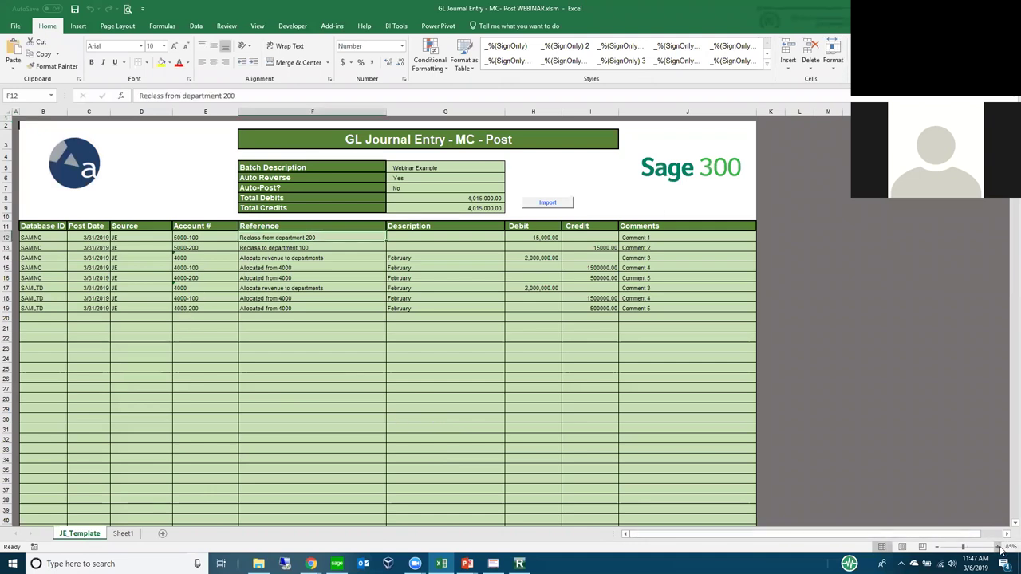
left_click(998, 547)
left_click(998, 547)
left_click_drag(309, 221, 327, 303)
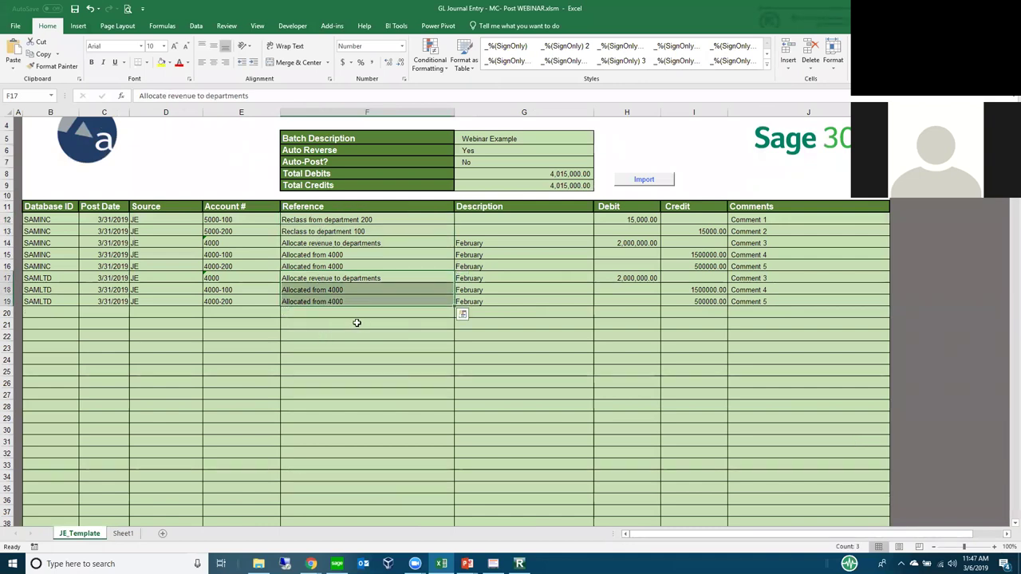
Step: Highlight the Database ID cells for SAMINC in B12:B16, for SAMLTD in B17:B19, and the wider range B12:B31
left_click_drag(67, 220, 75, 266)
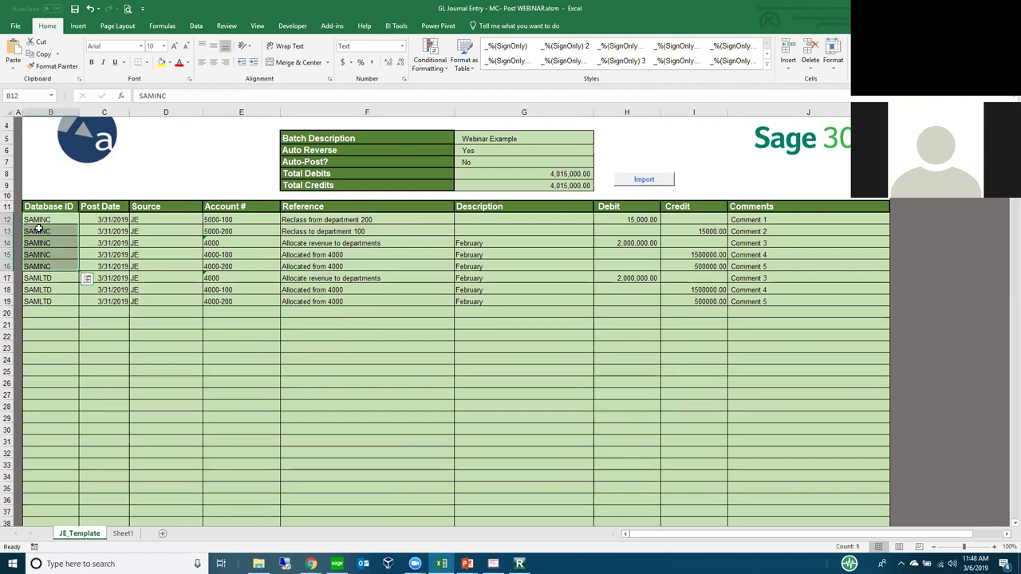
left_click_drag(60, 278, 60, 302)
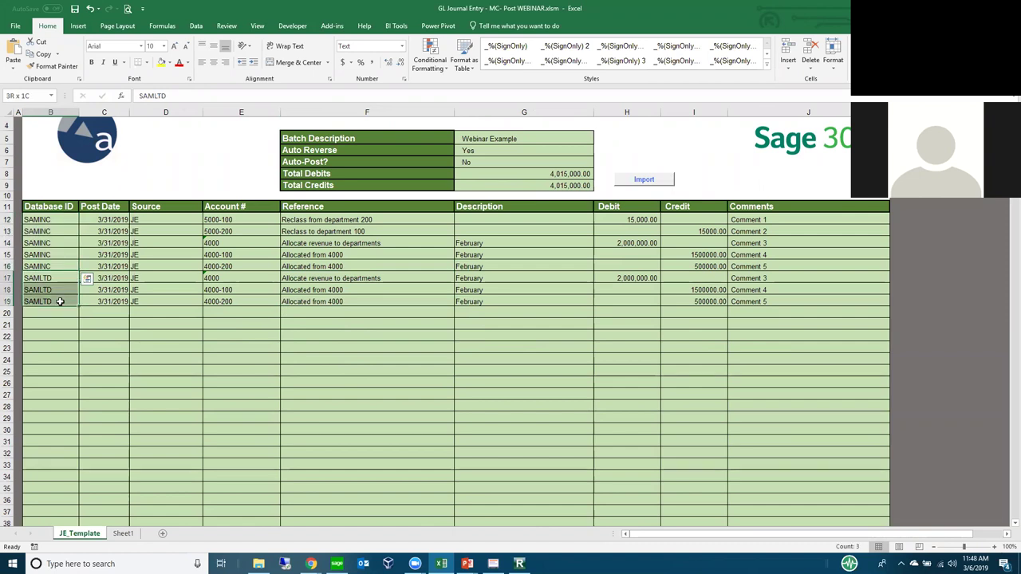
left_click_drag(59, 220, 41, 431)
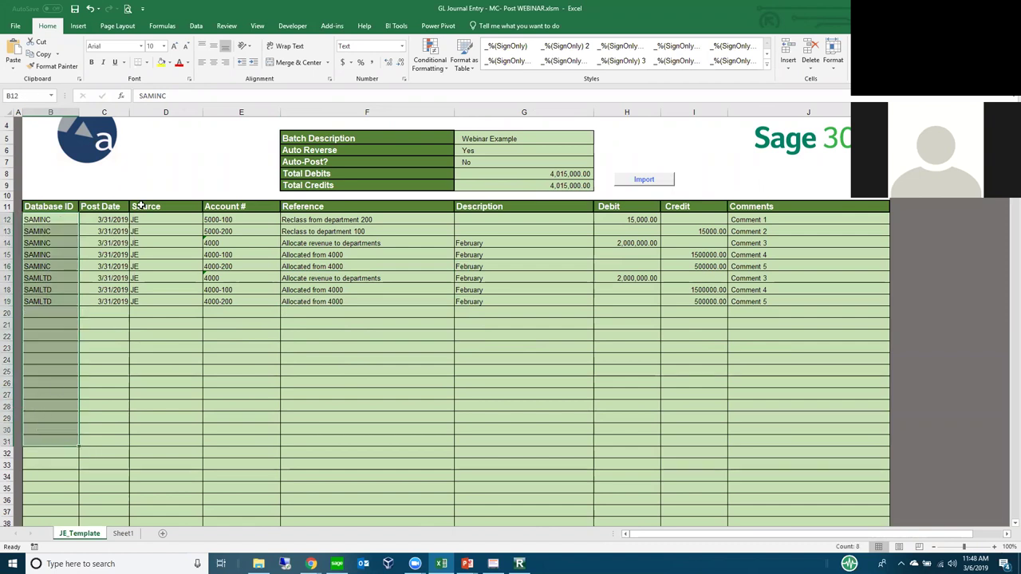
Step: Highlight the account numbers in E12:E18 and the first debit in H12 on JE_Template, and display Sheet1
left_click_drag(257, 218, 251, 293)
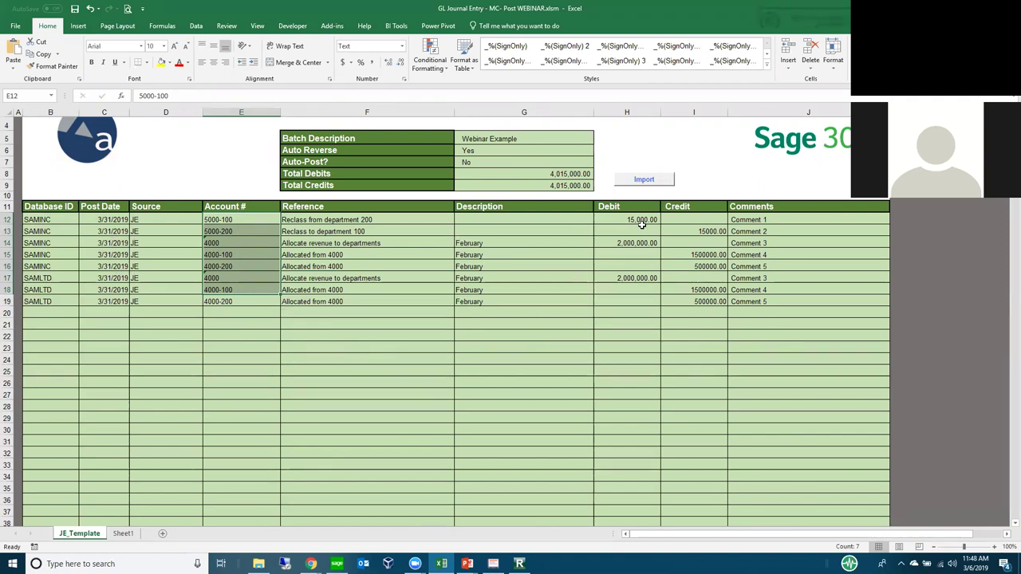
key("Right")
key("Right")
key("Right")
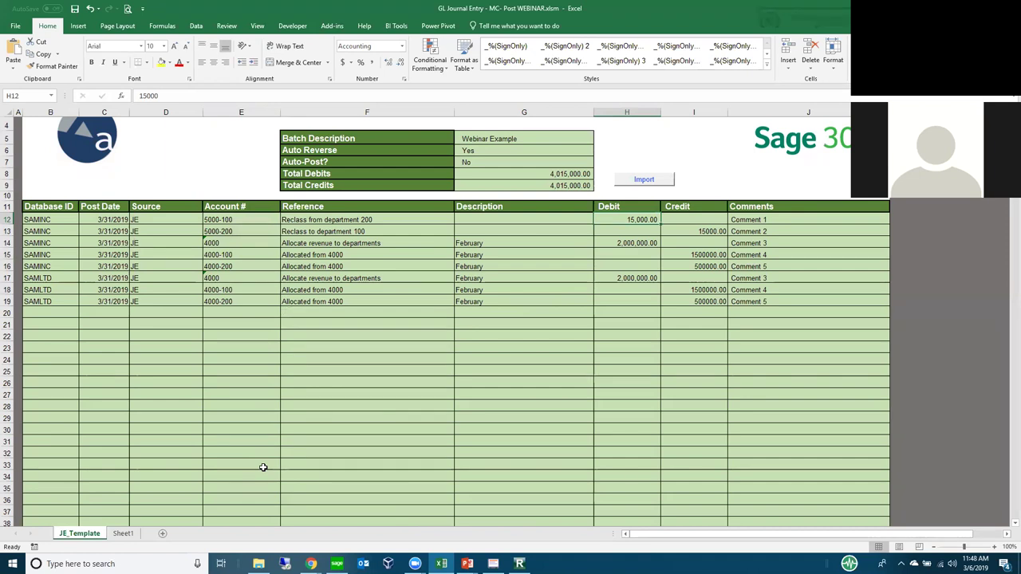
left_click(123, 533)
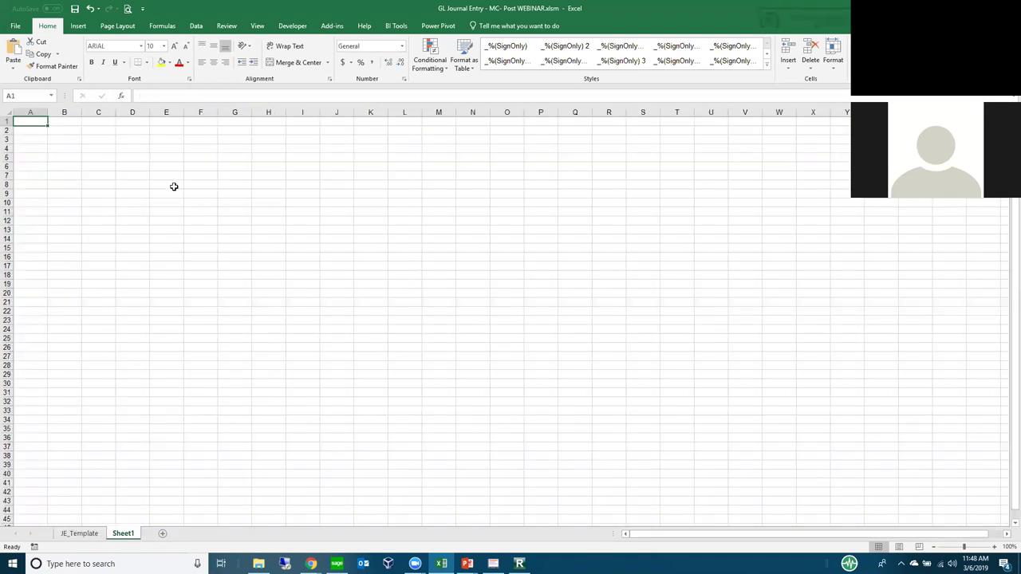
Step: Return to JE_Template and show the choices for Auto Reverse in G6 and Auto-Post in G7 without changing them
left_click(80, 533)
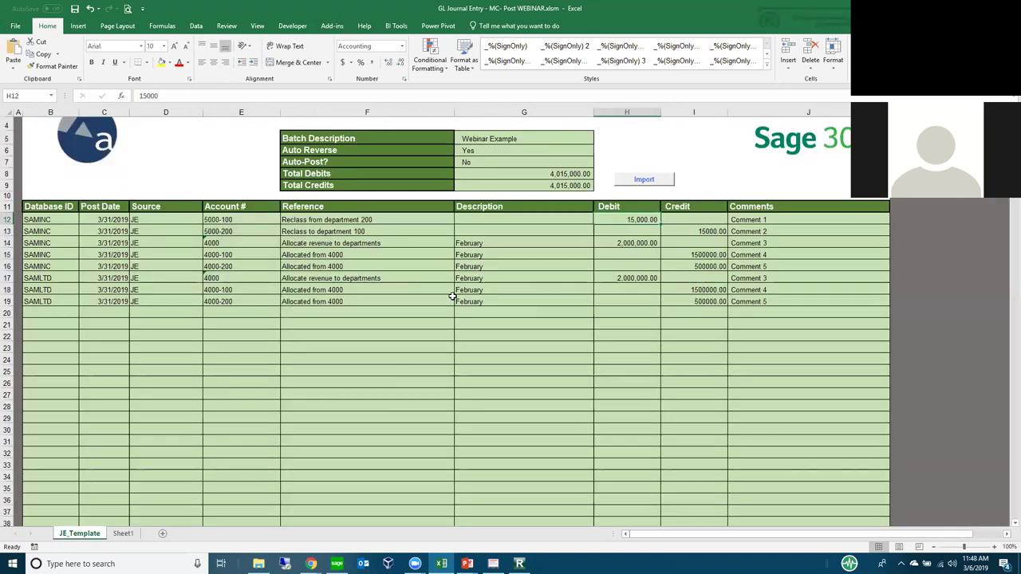
left_click(471, 150)
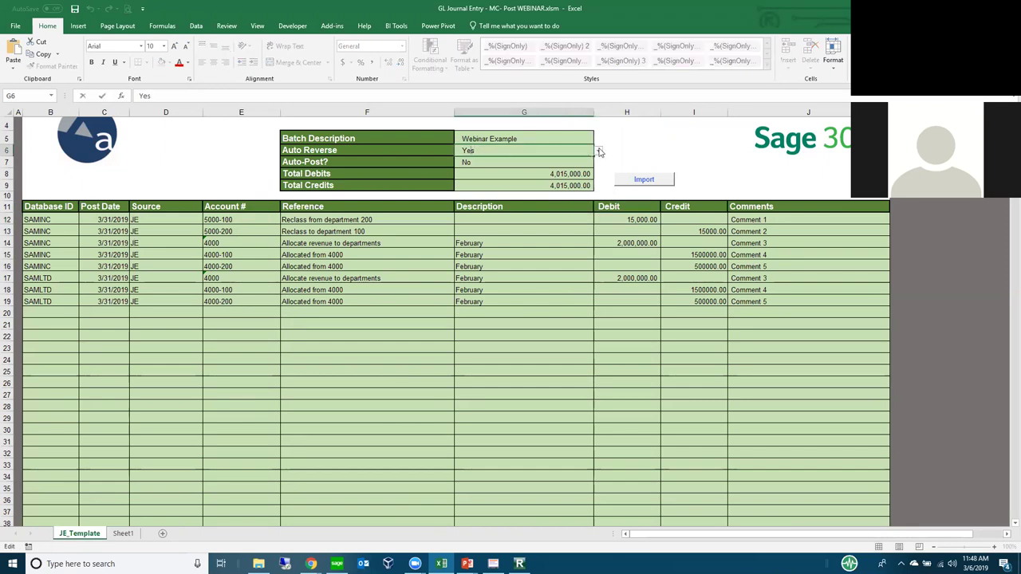
key("alt+Down")
left_click(602, 164)
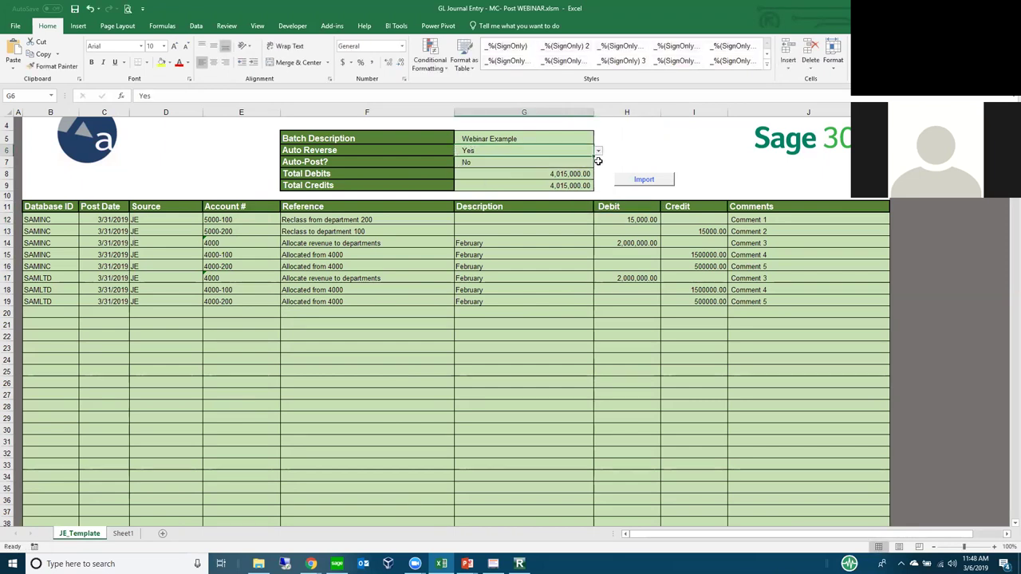
left_click(599, 164)
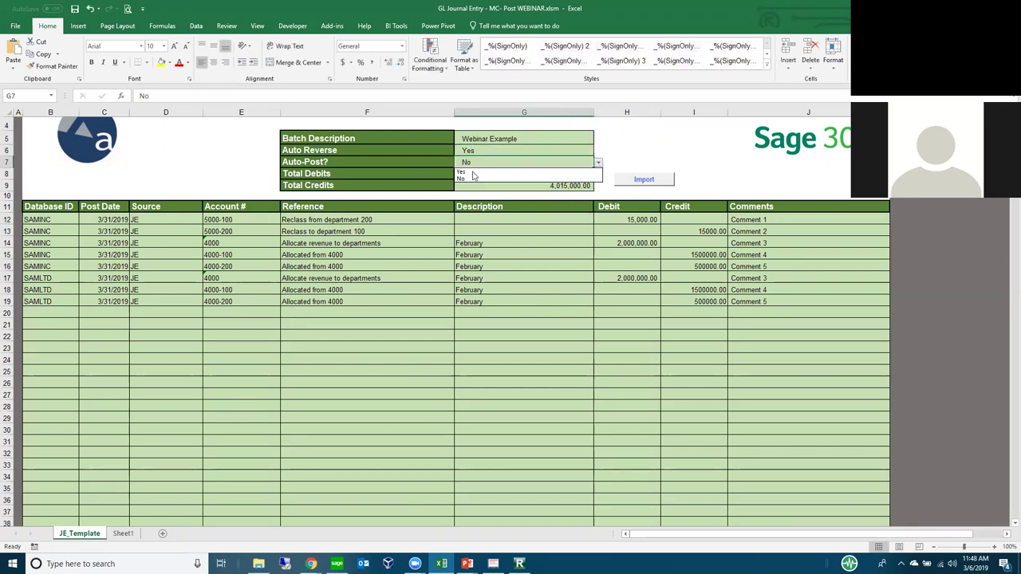
key("Escape")
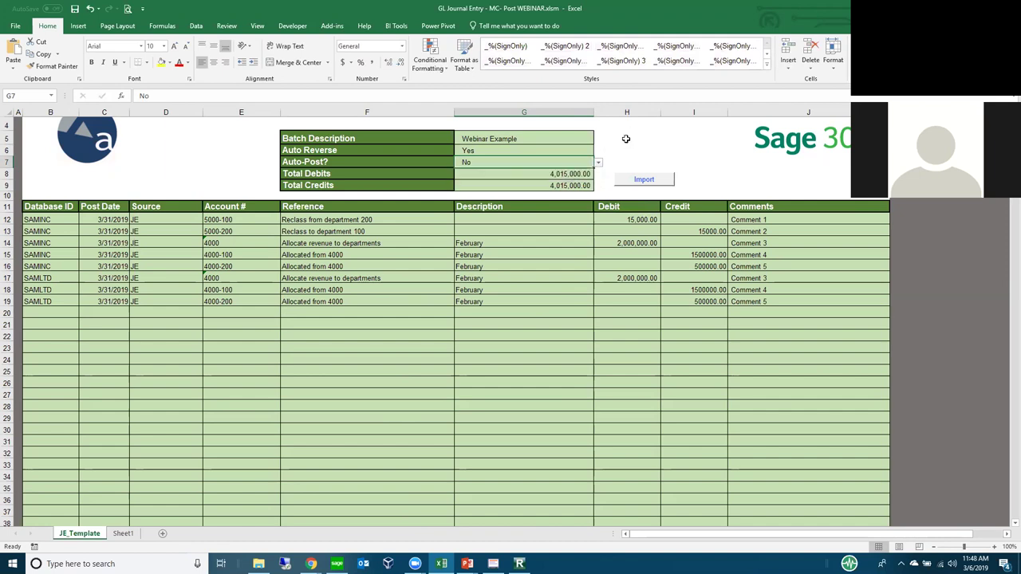
Step: Run the import of the Webinar Example journal entries from JE_Template and end the halted macro
left_click(647, 182)
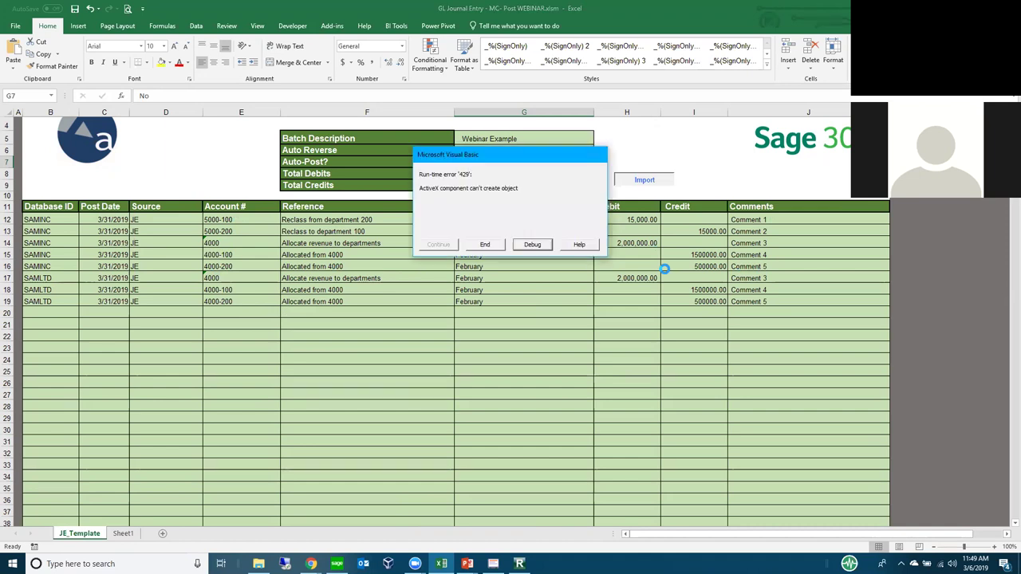
left_click(503, 246)
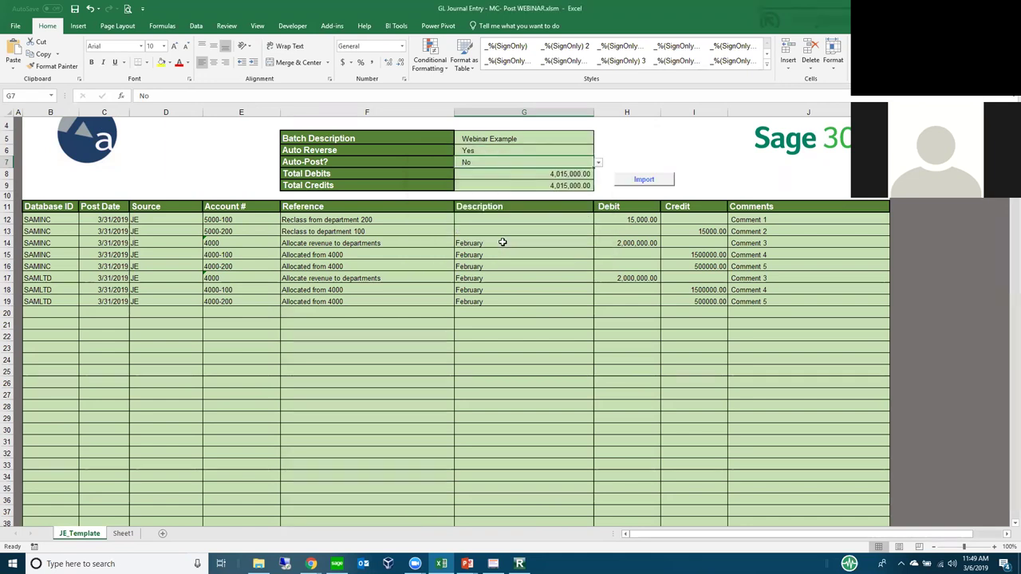
left_click(437, 315)
scroll(391, 325, "up", 1)
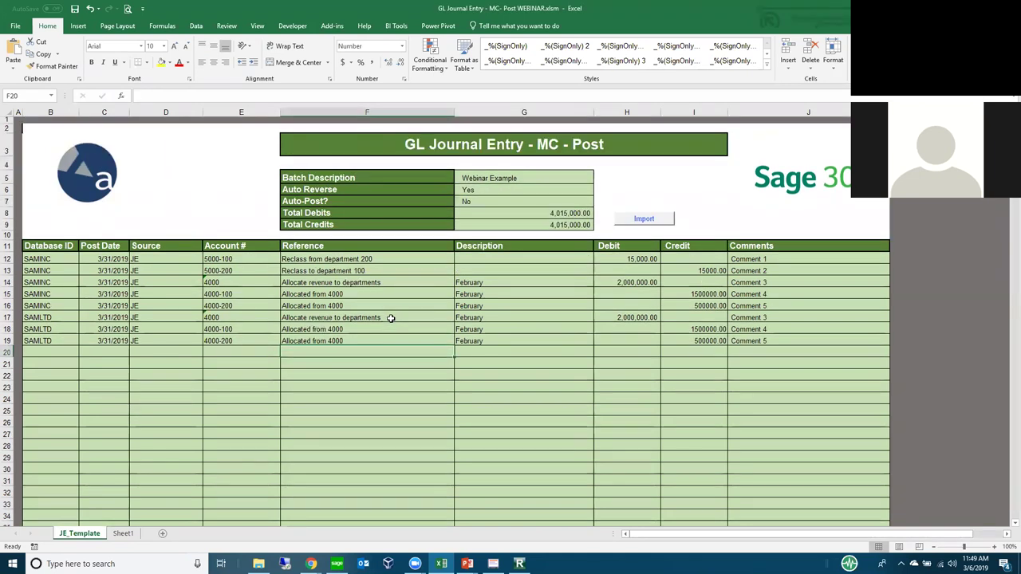
scroll(389, 323, "down", 6)
scroll(387, 320, "up", 6)
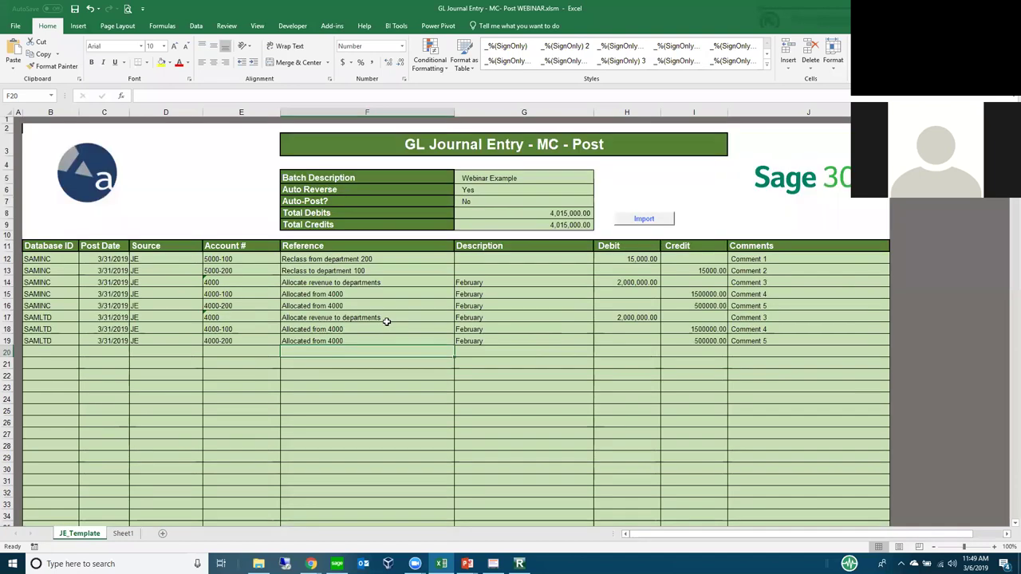
Step: Switch to Sage 300, review the Webinar Example journal entry from the G/L batch list, and close it
left_click(336, 564)
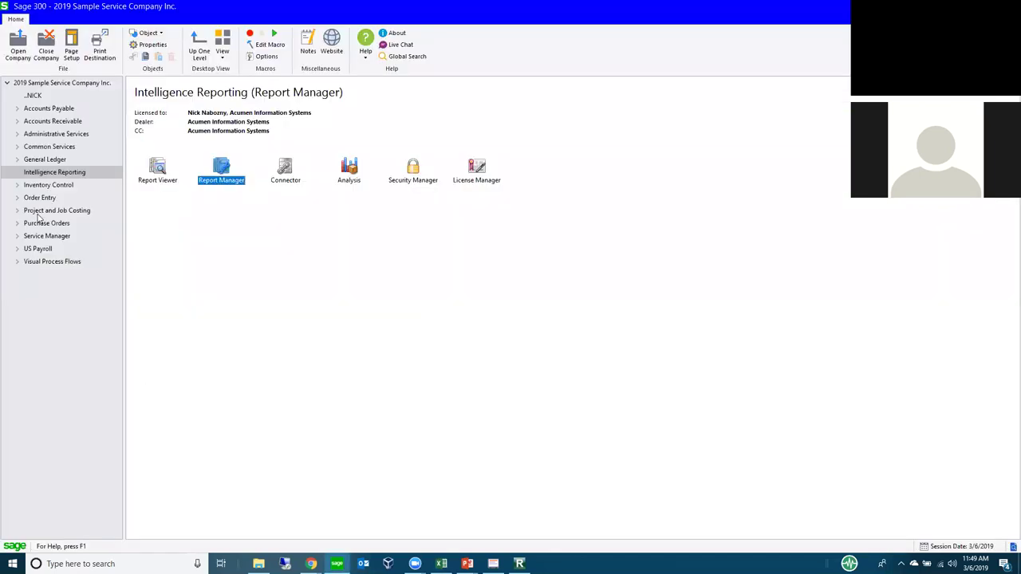
left_click(44, 159)
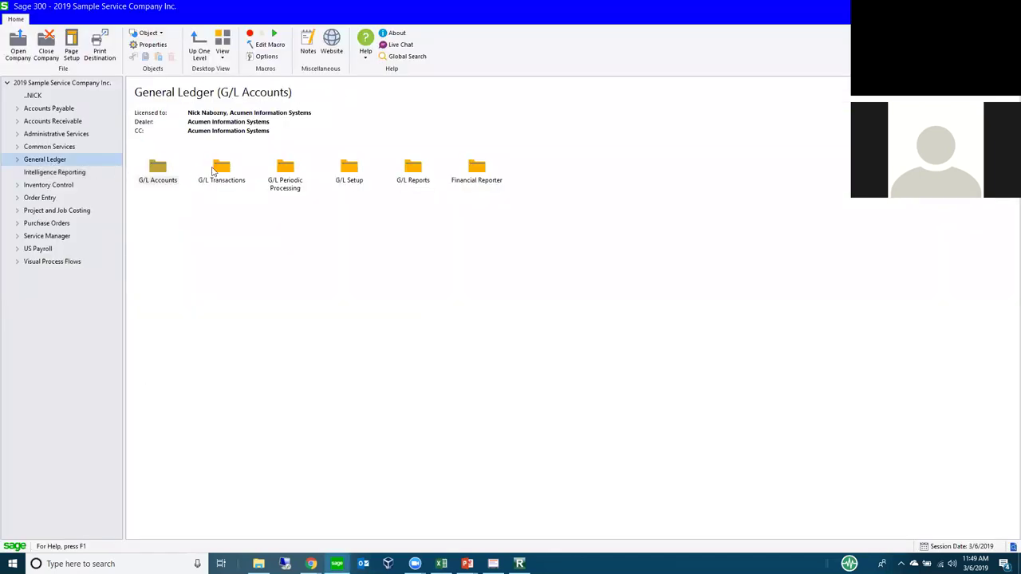
double_click(218, 172)
double_click(158, 169)
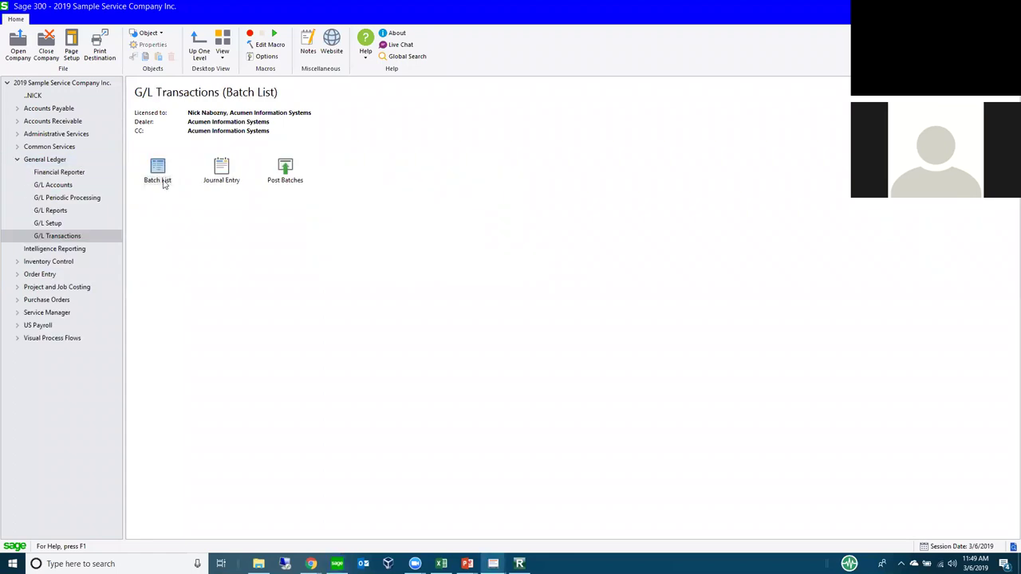
double_click(398, 309)
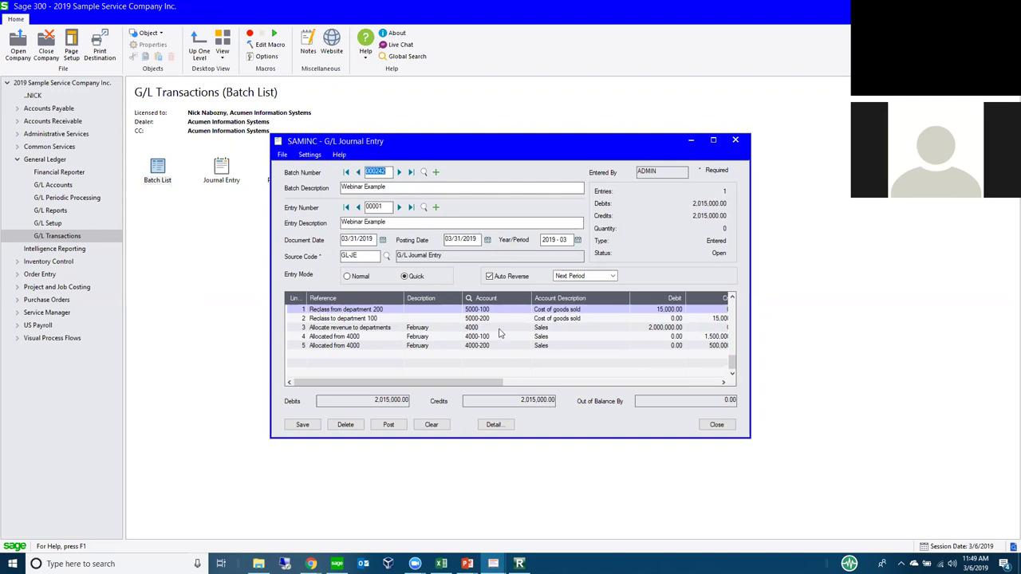
left_click(735, 140)
left_click(693, 195)
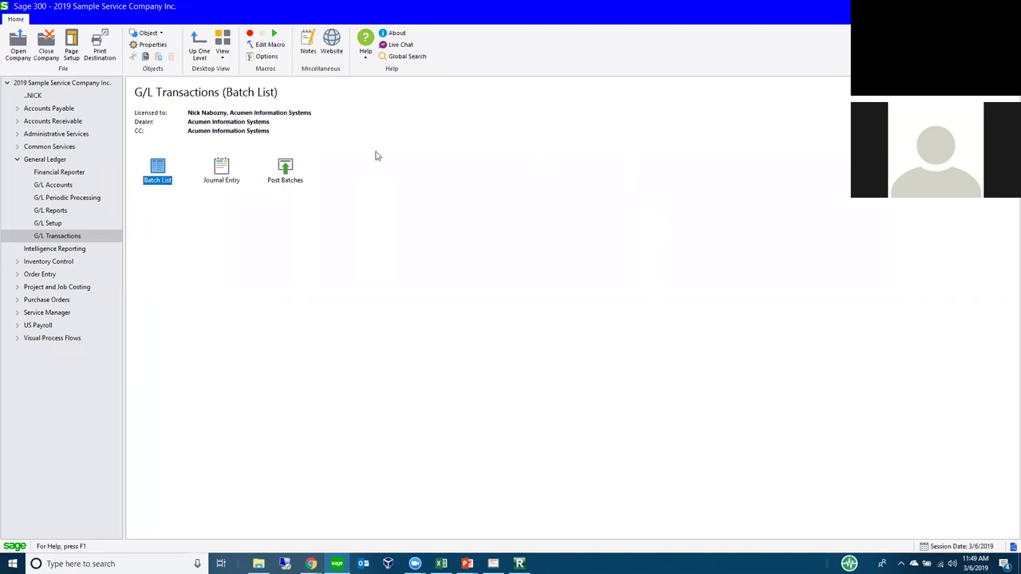
Step: Switch to the hosted Sage 300 session in Chrome and open Create Payments from the Accounts Payable transactions
left_click(311, 564)
left_click(285, 520)
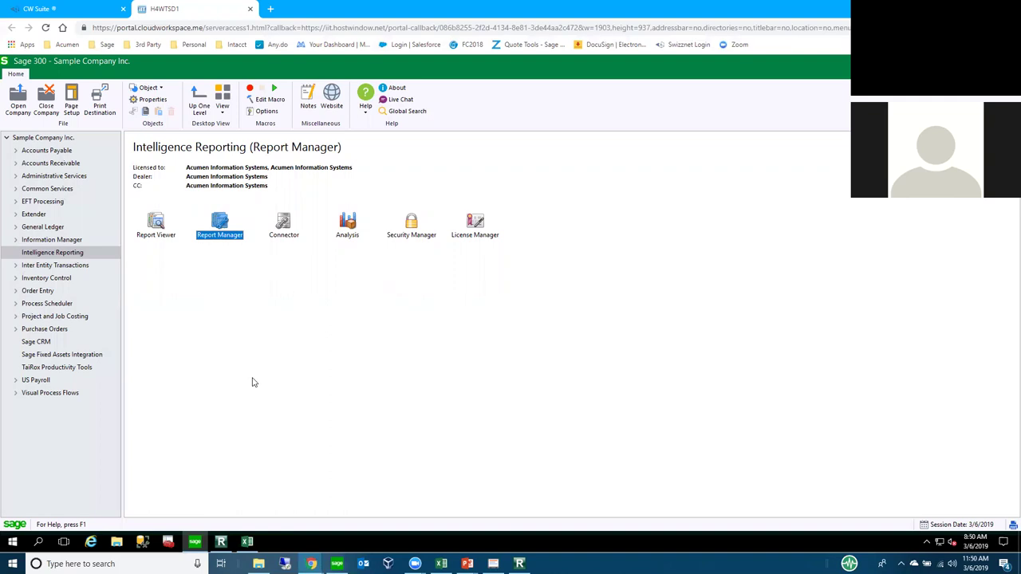
left_click(16, 151)
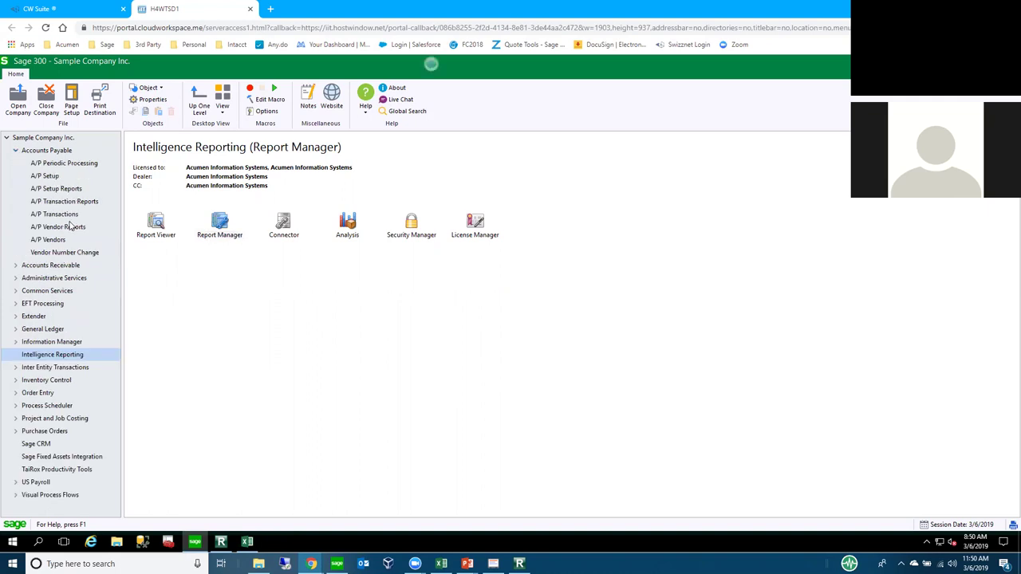
left_click(56, 215)
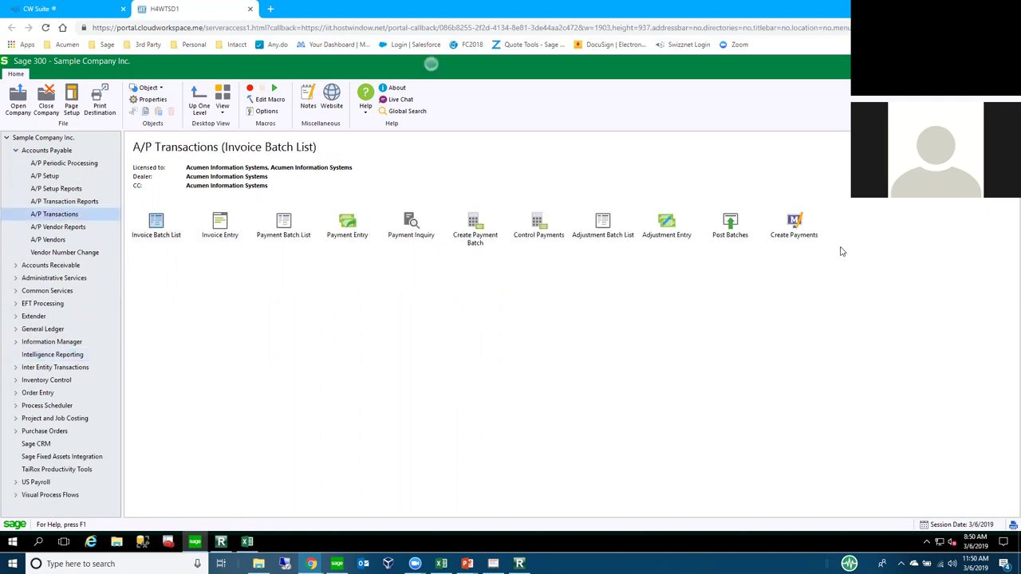
double_click(795, 224)
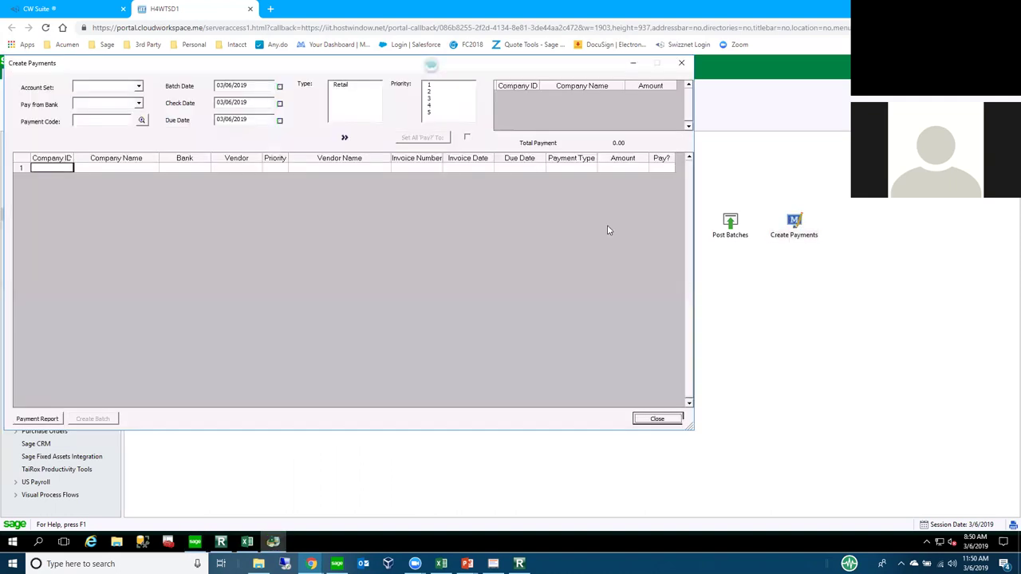
left_click_drag(387, 69, 480, 160)
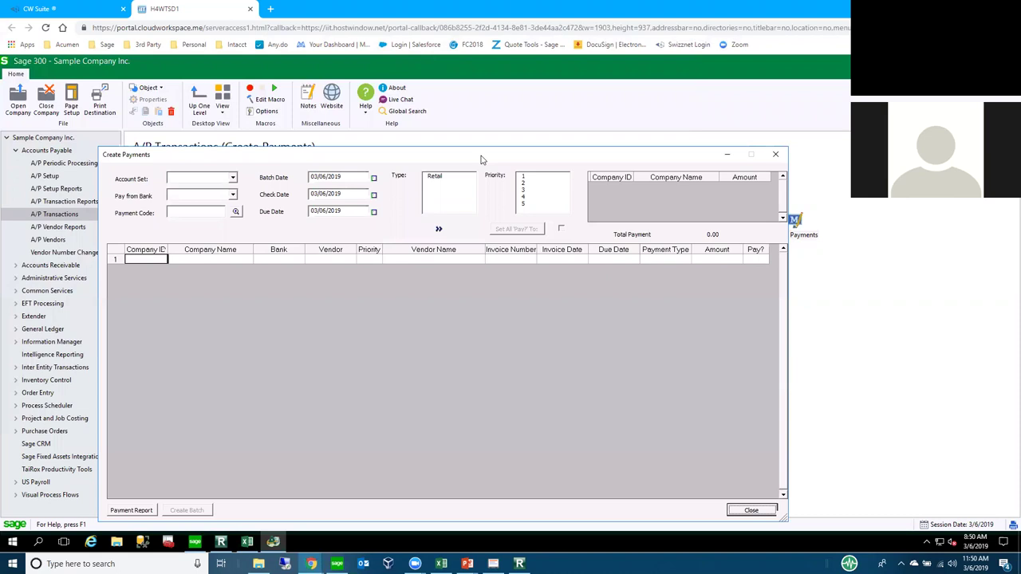
left_click_drag(492, 157, 512, 148)
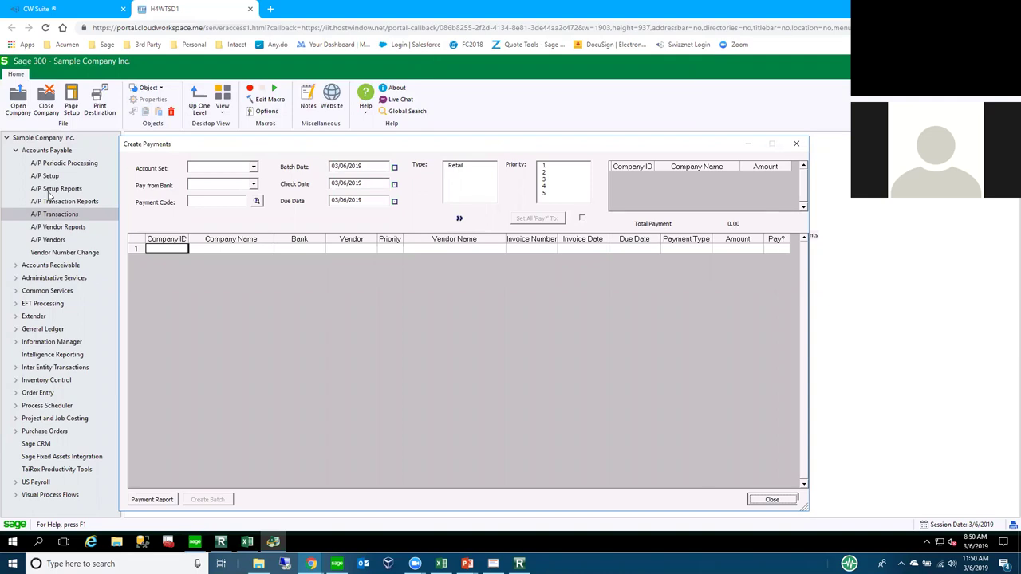
Step: Select the Retail type in Create Payments, with account set TRADE and pay-from bank CCB
left_click(464, 166)
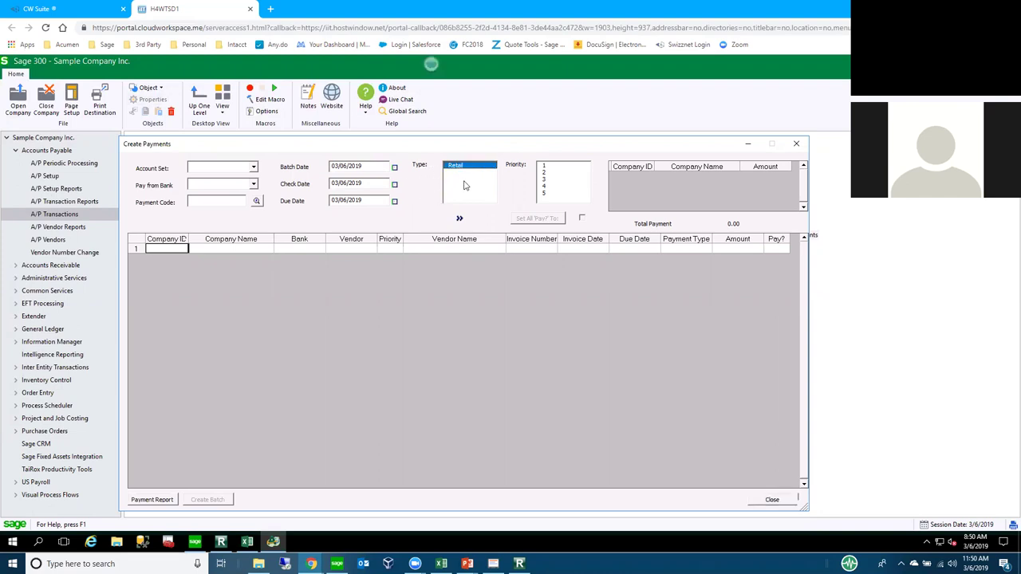
left_click(255, 168)
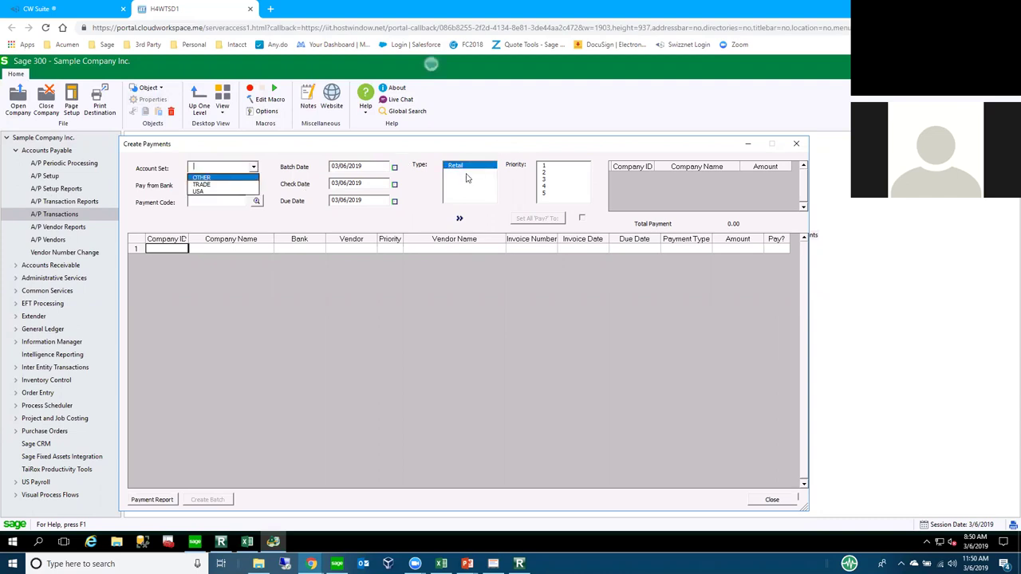
left_click(213, 185)
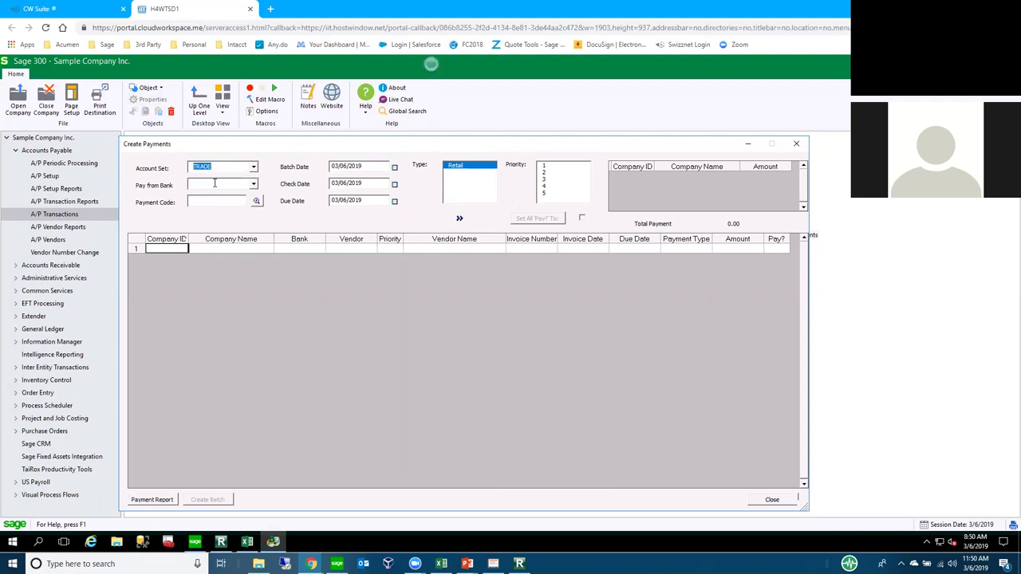
left_click(254, 184)
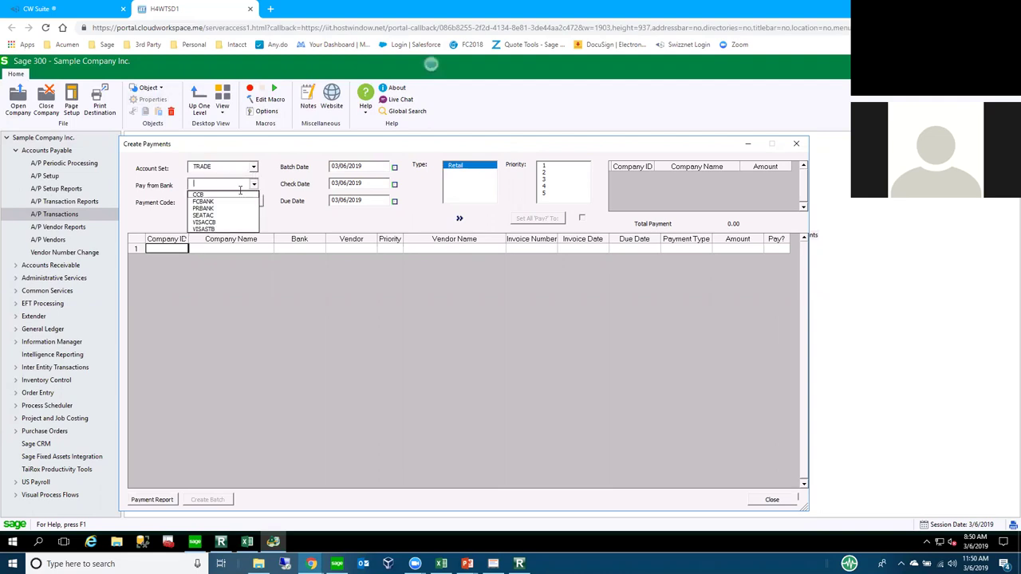
left_click(198, 194)
Step: Set the payment code to CHECK and the due date to 03/06/2021, and load the matching payments
left_click(259, 202)
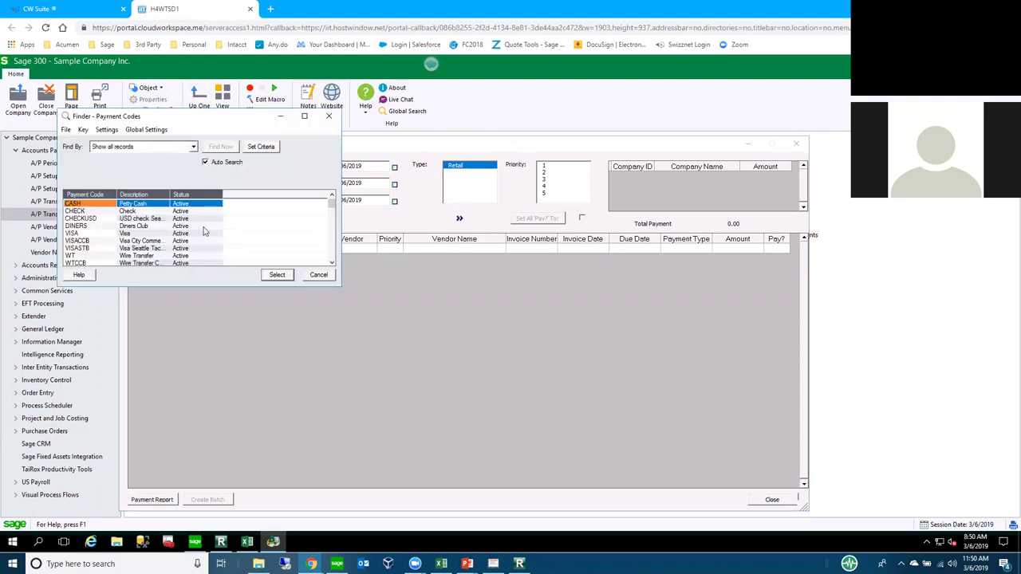
left_click(93, 212)
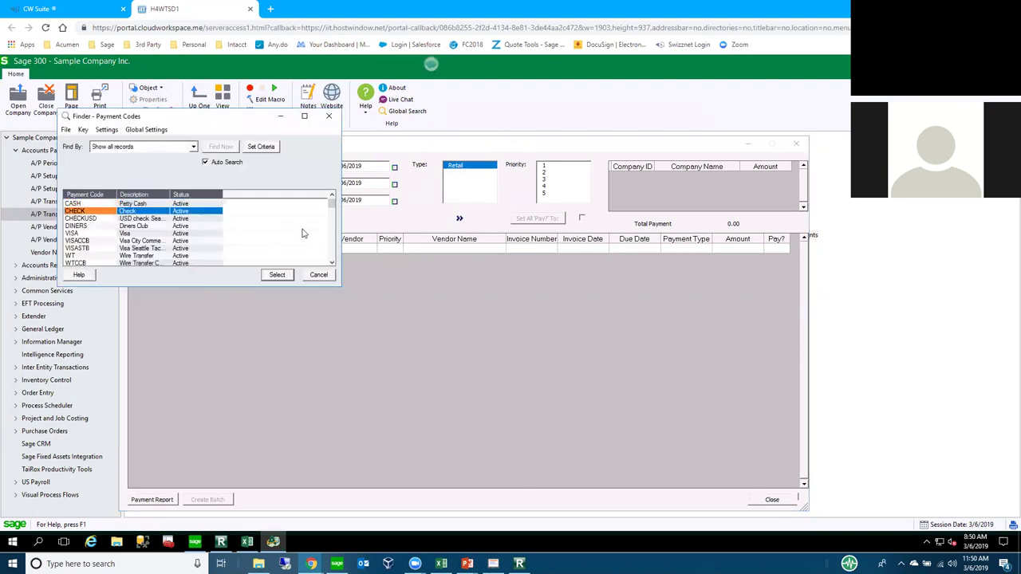
left_click(274, 274)
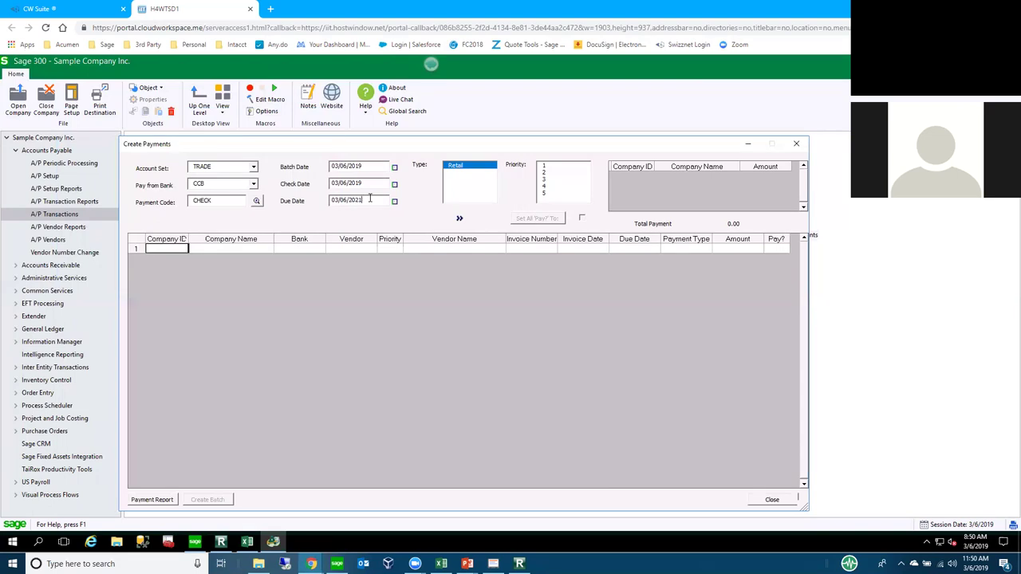
left_click(459, 218)
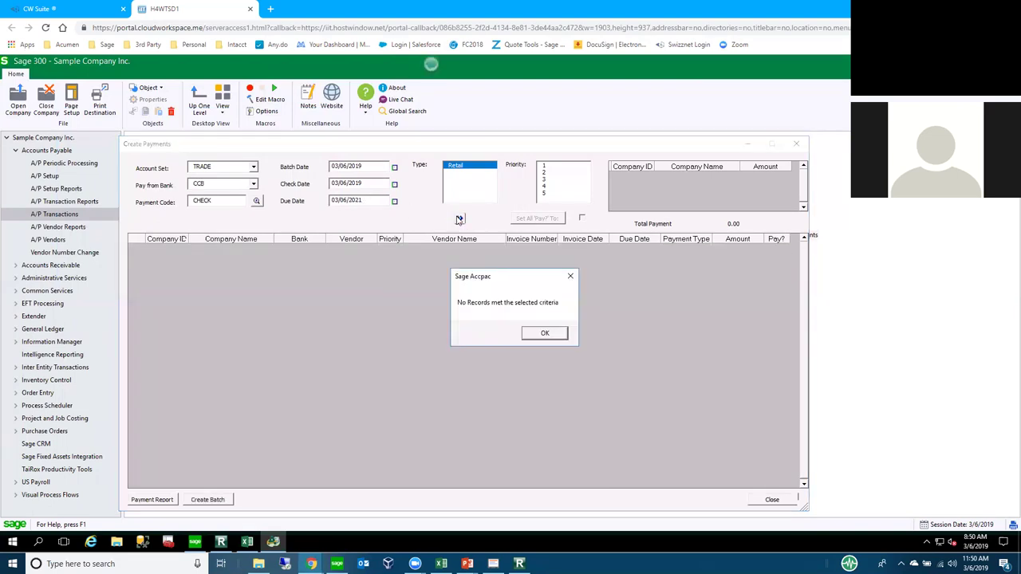
Step: Try loading payments with account set OTHER, and close Create Payments
left_click(253, 168)
left_click(213, 181)
left_click(460, 220)
left_click(542, 332)
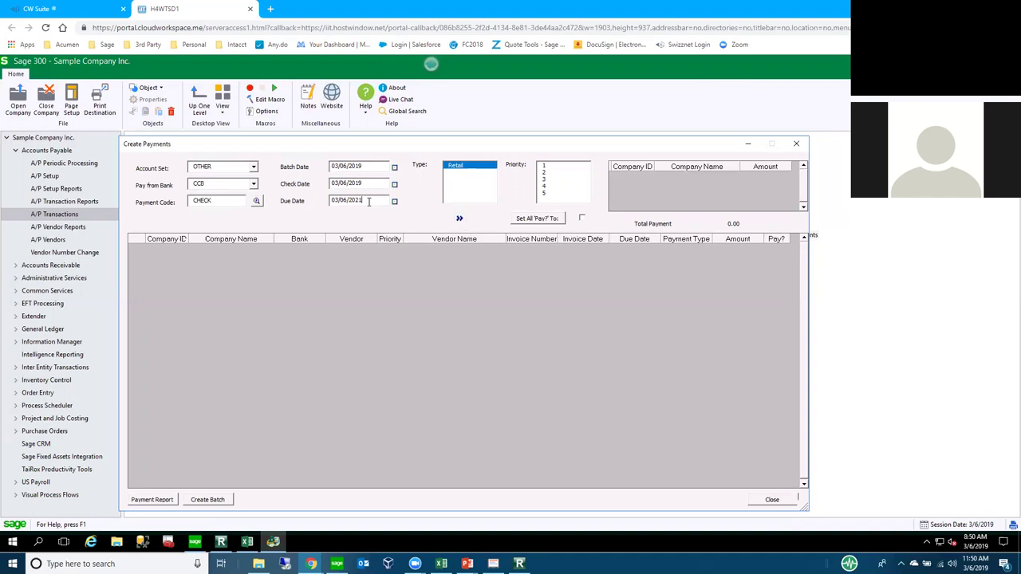
left_click(254, 167)
left_click(780, 500)
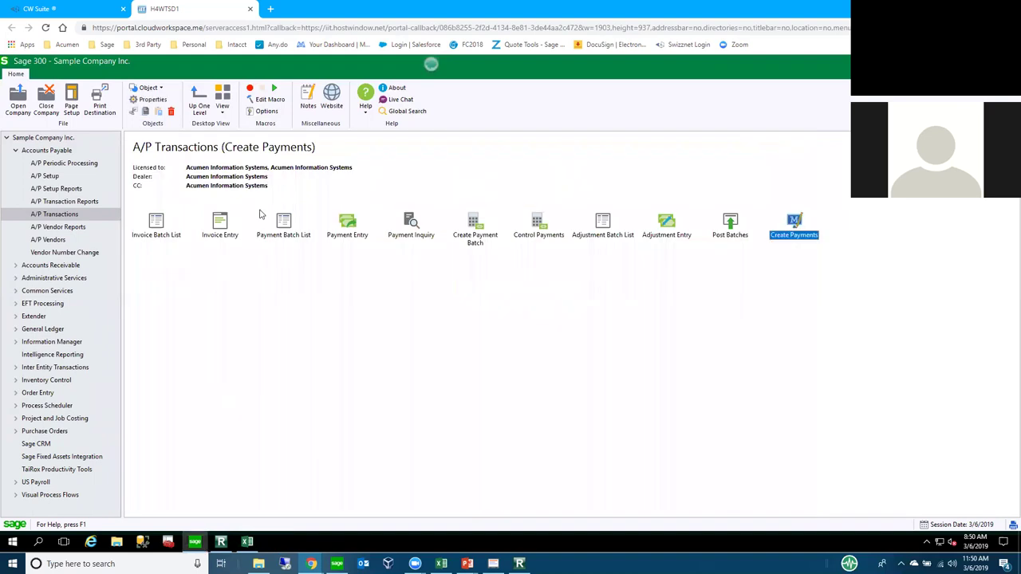
Step: Reopen Create Payments, select the Retail type, and set the account set to OTHER
double_click(798, 220)
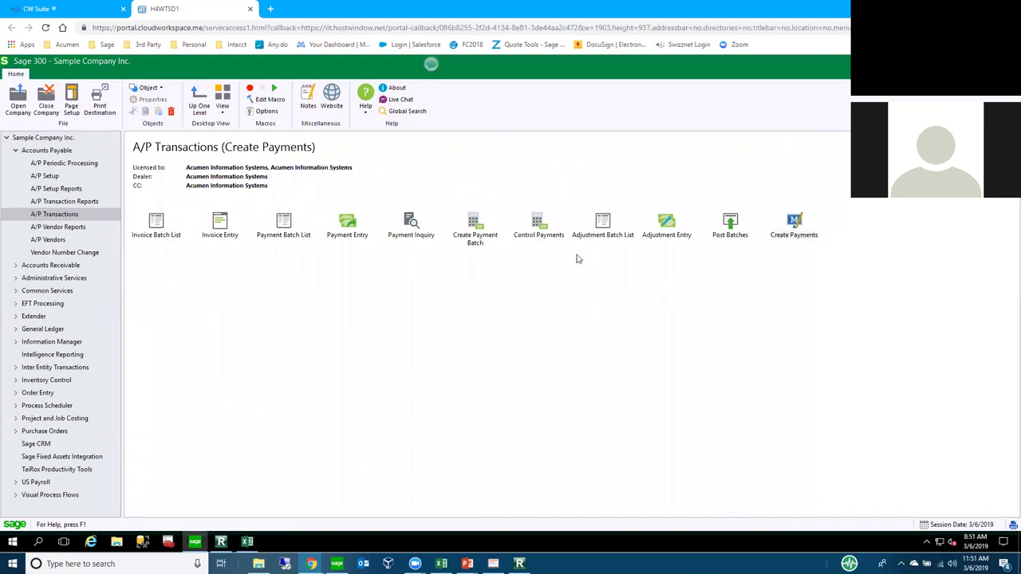
left_click_drag(334, 61, 402, 113)
left_click(403, 138)
left_click(207, 137)
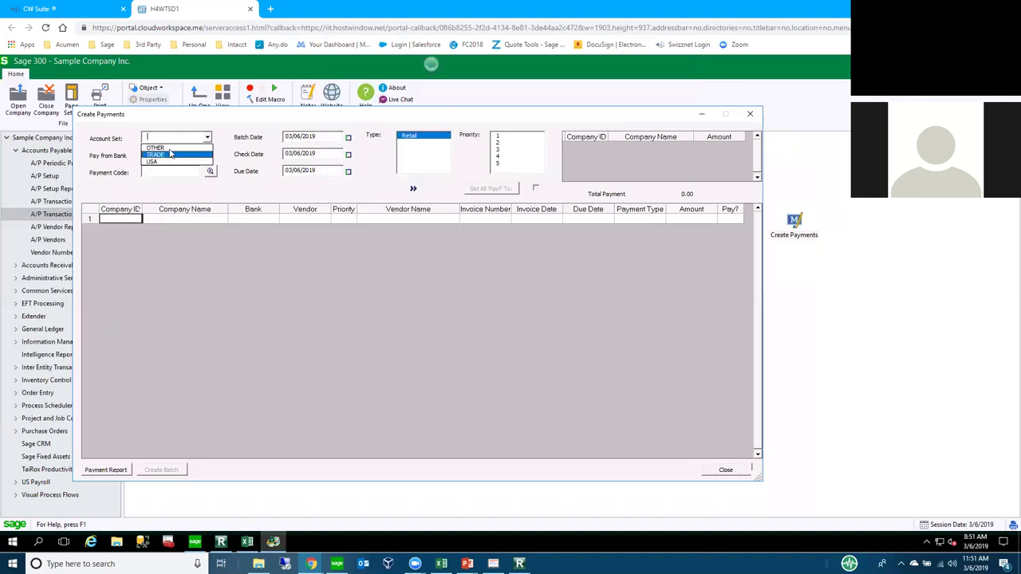
left_click(191, 153)
Step: Set the pay-from bank to CCB and the payment code to CHECK
left_click(206, 156)
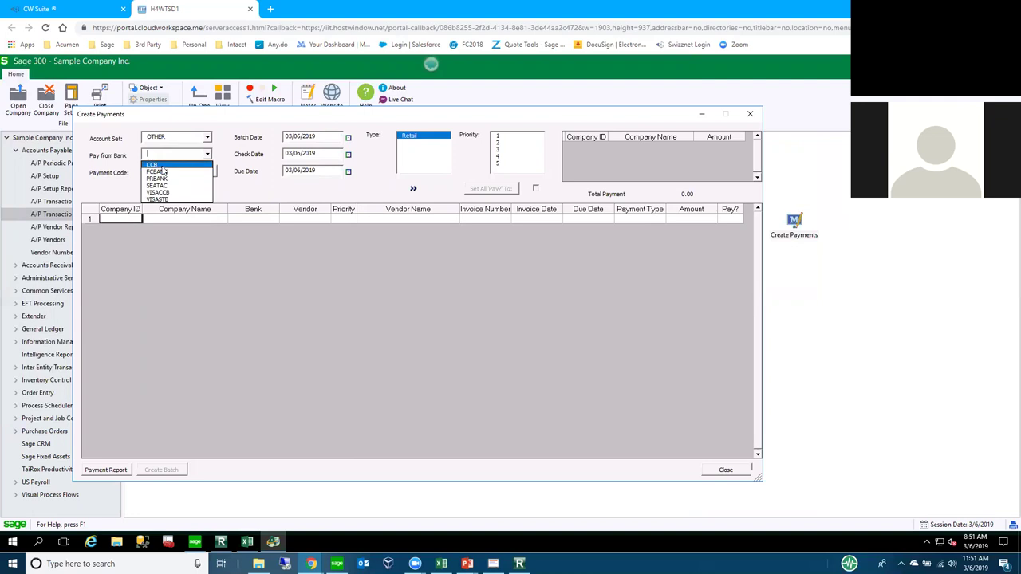
left_click(201, 174)
left_click(209, 172)
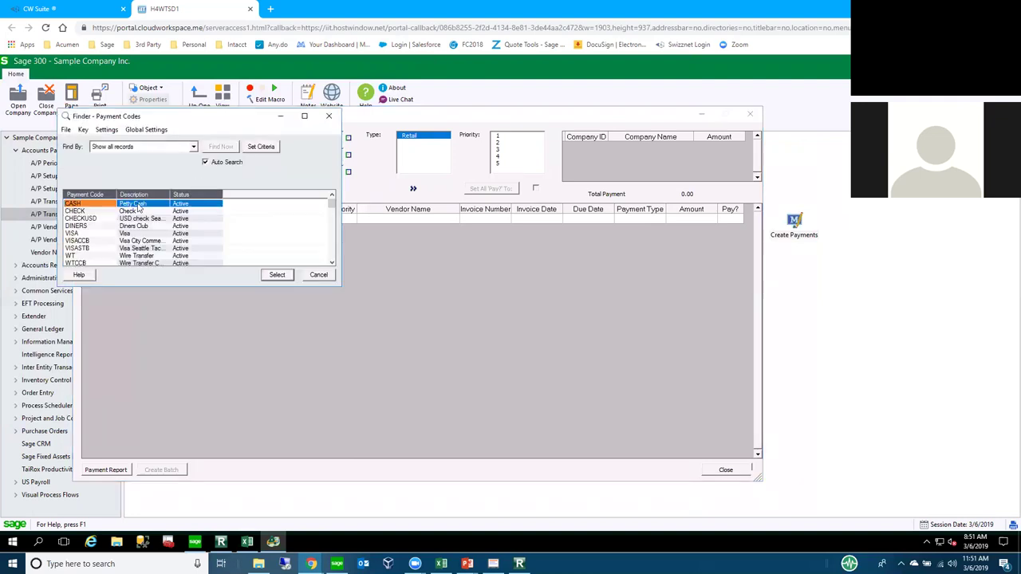
left_click(277, 275)
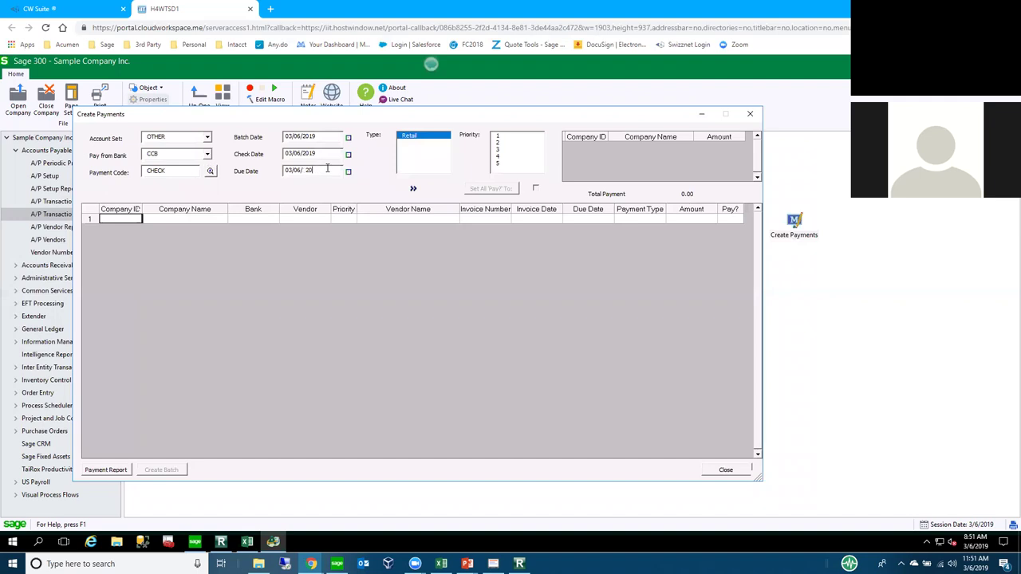
Step: Set the due date to 03/06/2022 and try to load the matching payments
type("22")
left_click(414, 189)
left_click(546, 337)
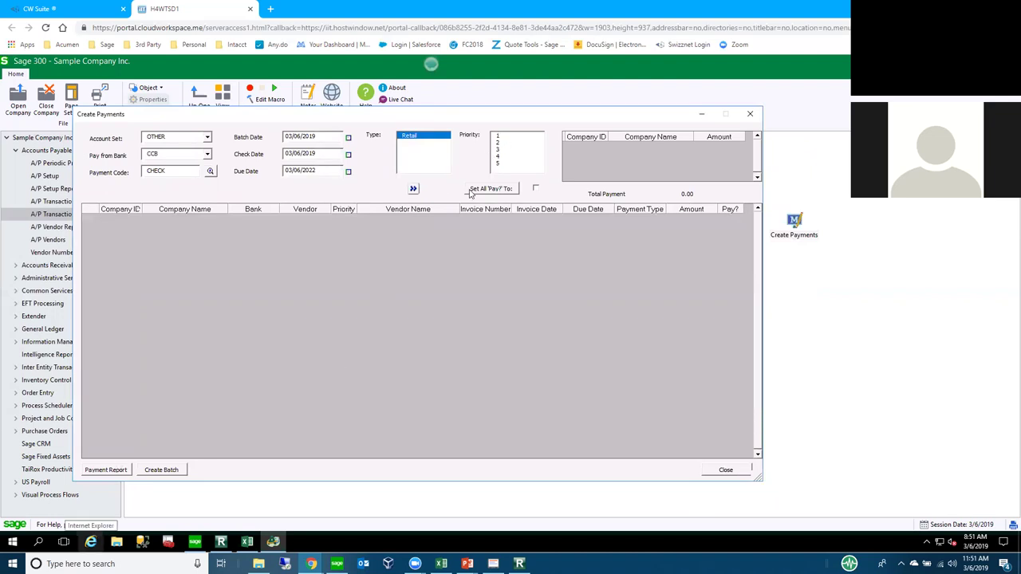
left_click(414, 189)
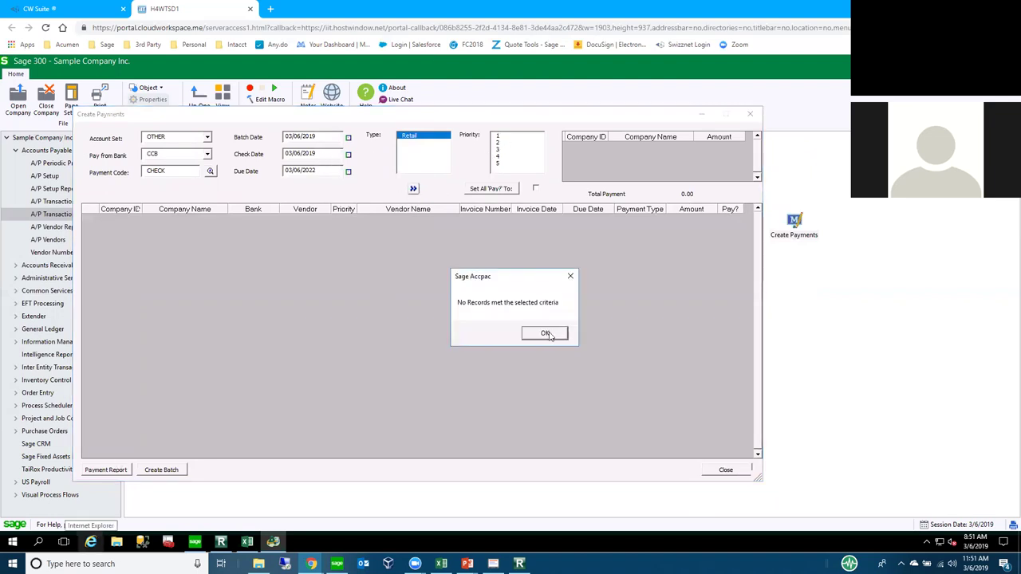
left_click(549, 336)
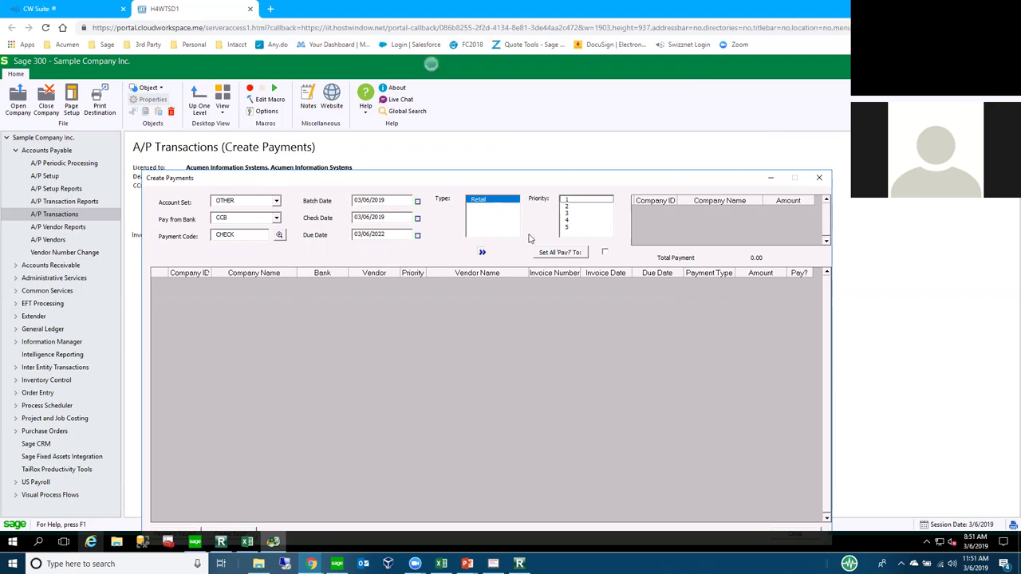
Step: Retry loading the payments and check the due date in its calendar
left_click(482, 252)
left_click(548, 333)
left_click(417, 235)
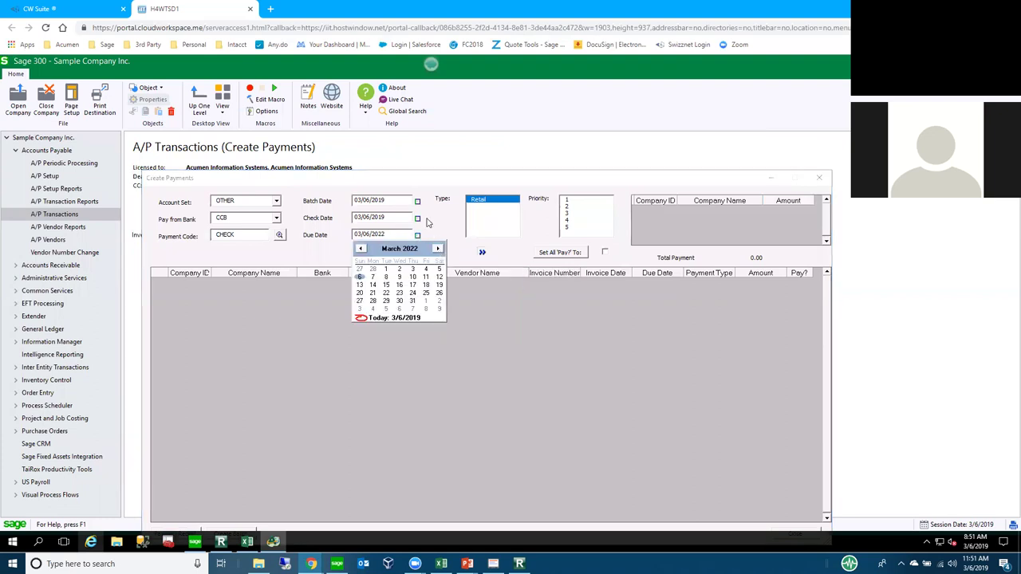
left_click(423, 222)
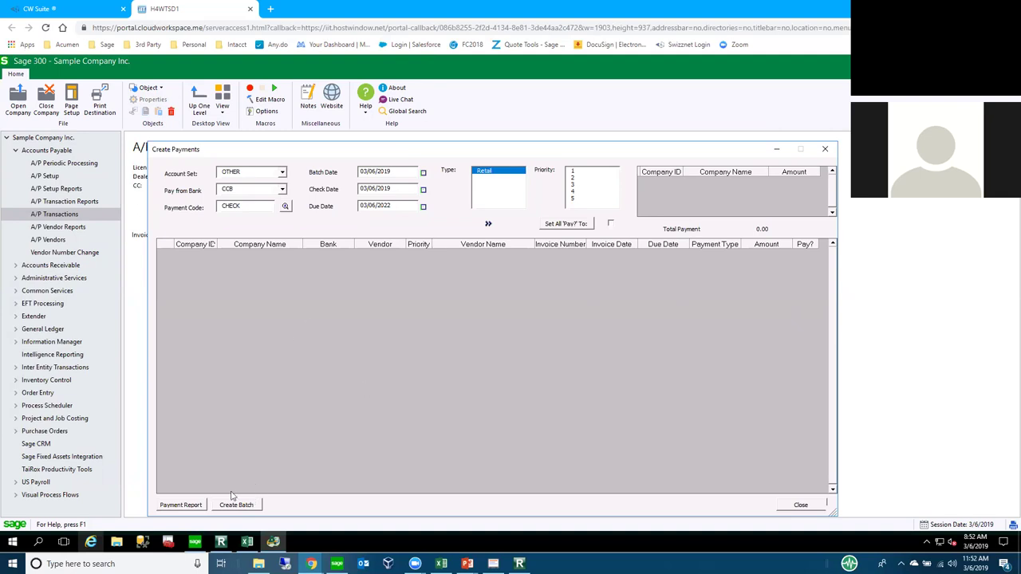
Step: Open the A/P Payment Batch List from A/P Transactions, review the latest batches, and close it
left_click(62, 214)
left_click(286, 222)
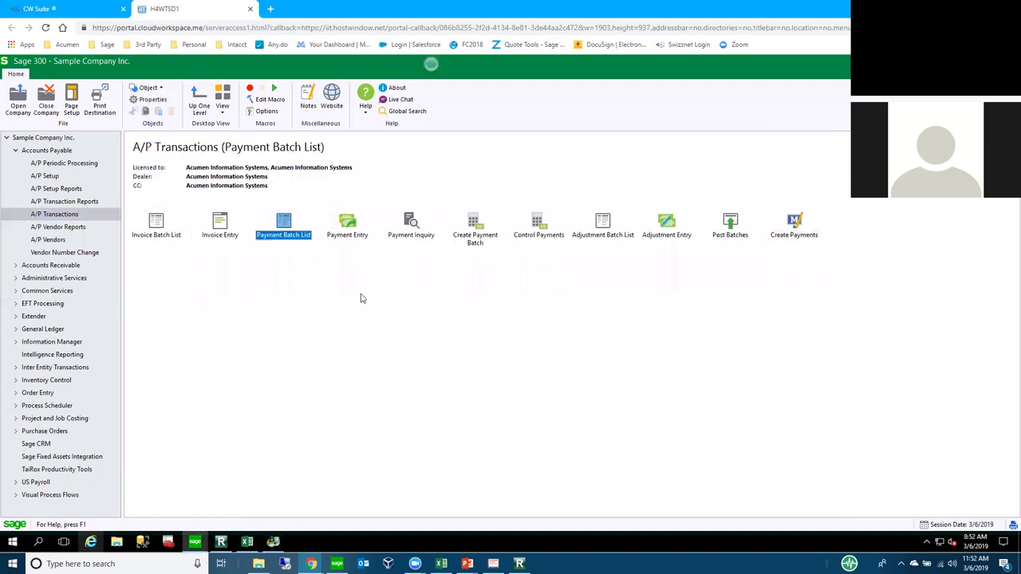
left_click(449, 363)
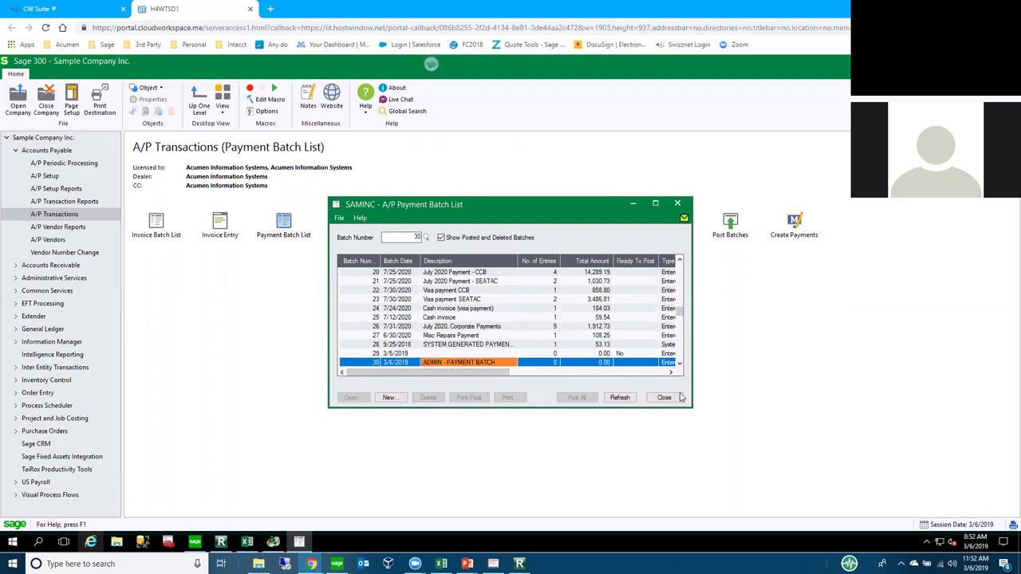
left_click(650, 400)
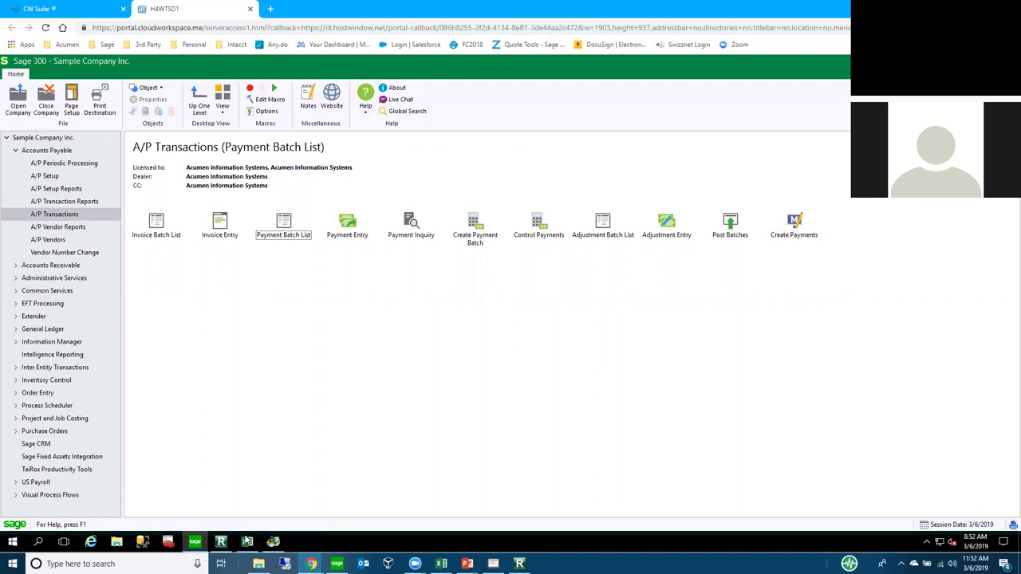
Step: Switch to the Customer Aged Trial Balance workbook in Excel and examine the comments beside the customer documents
mouse_move(247, 540)
mouse_move(234, 516)
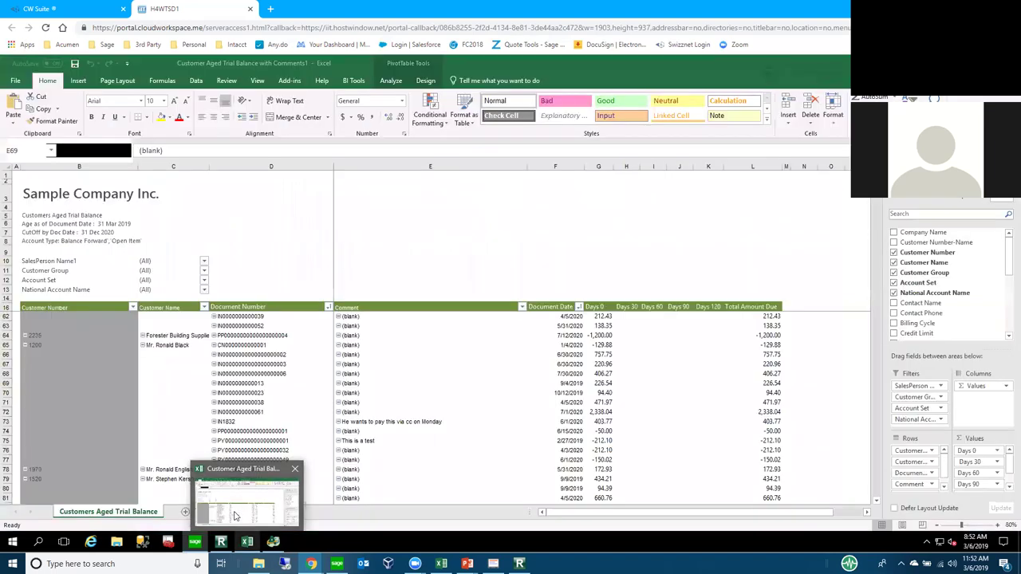
left_click(234, 516)
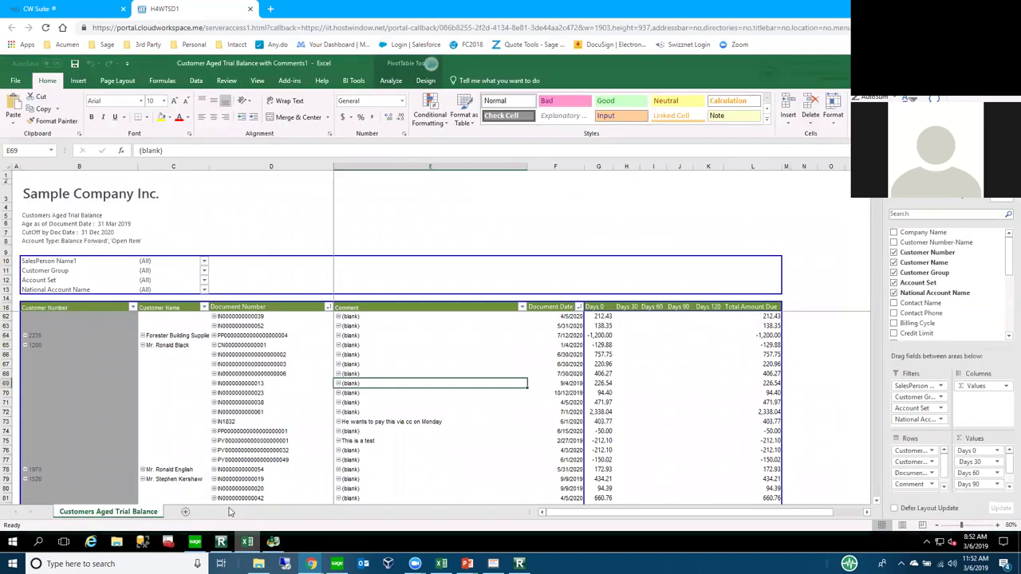
left_click(241, 452)
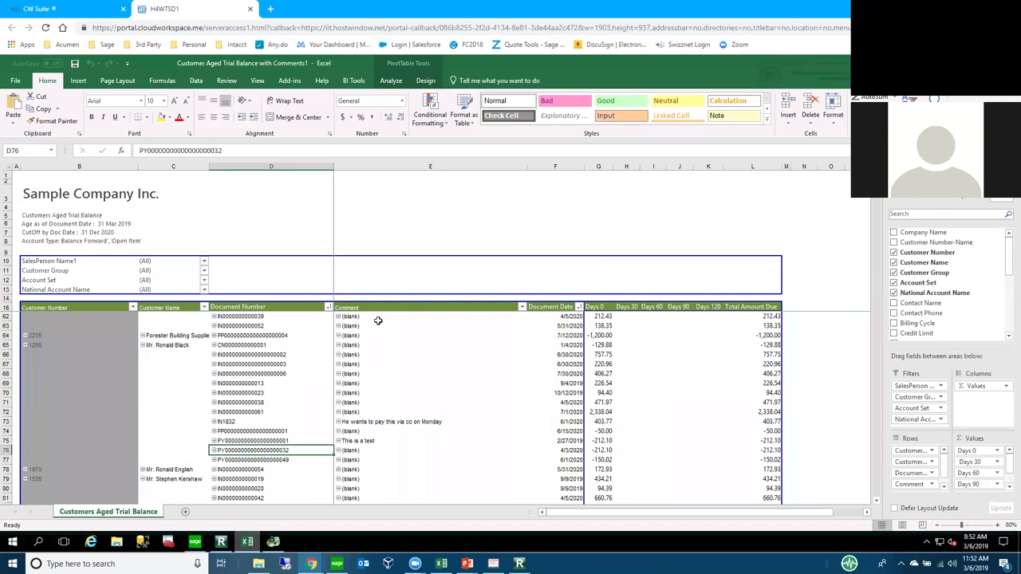
scroll(375, 335, "up", 15)
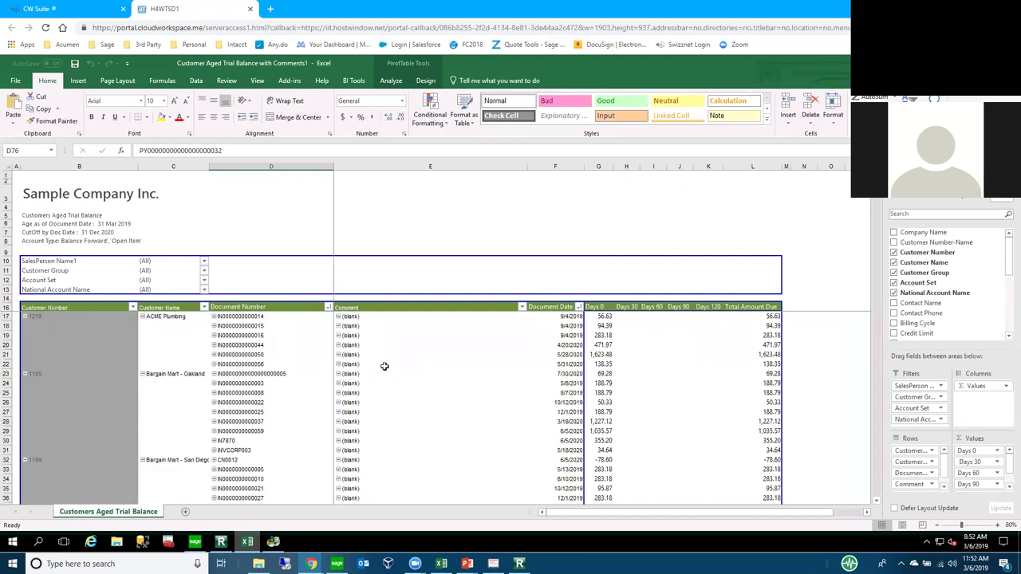
scroll(383, 367, "down", 2)
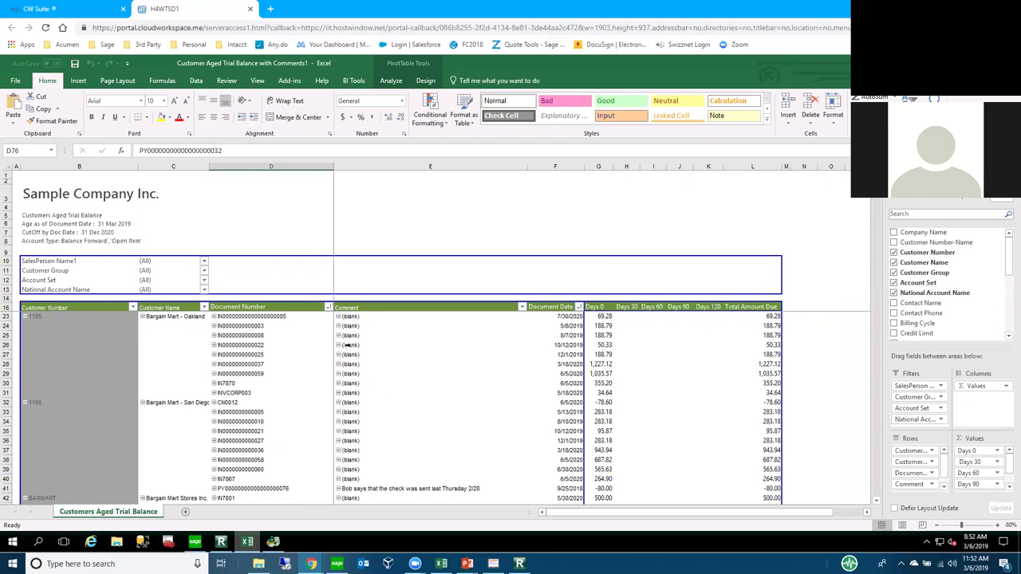
Step: Save the comment "Customer will pay on Friday" on the 5/13/2019 document of Bargain Mart - San Diego
left_click(355, 412)
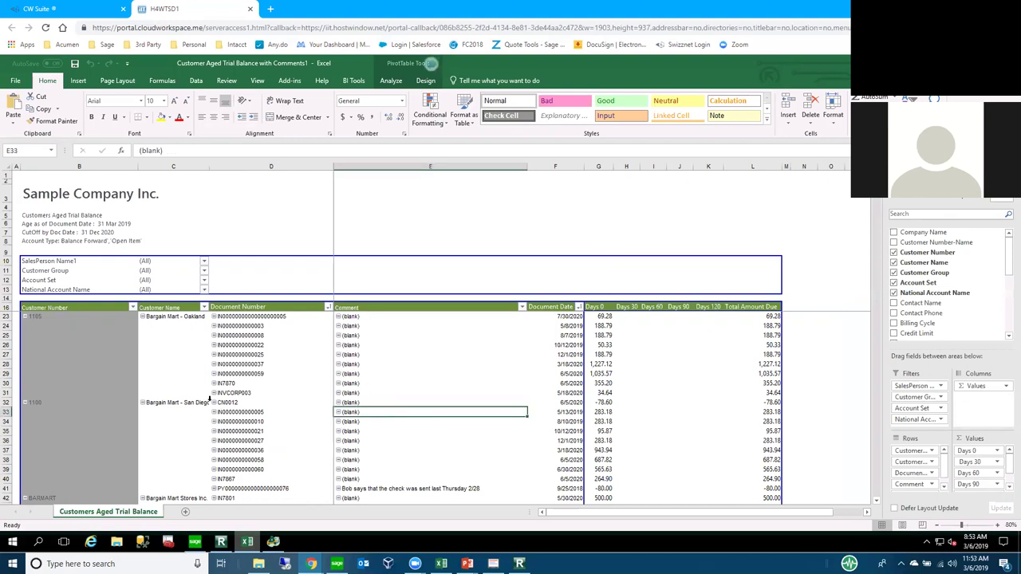
double_click(424, 411)
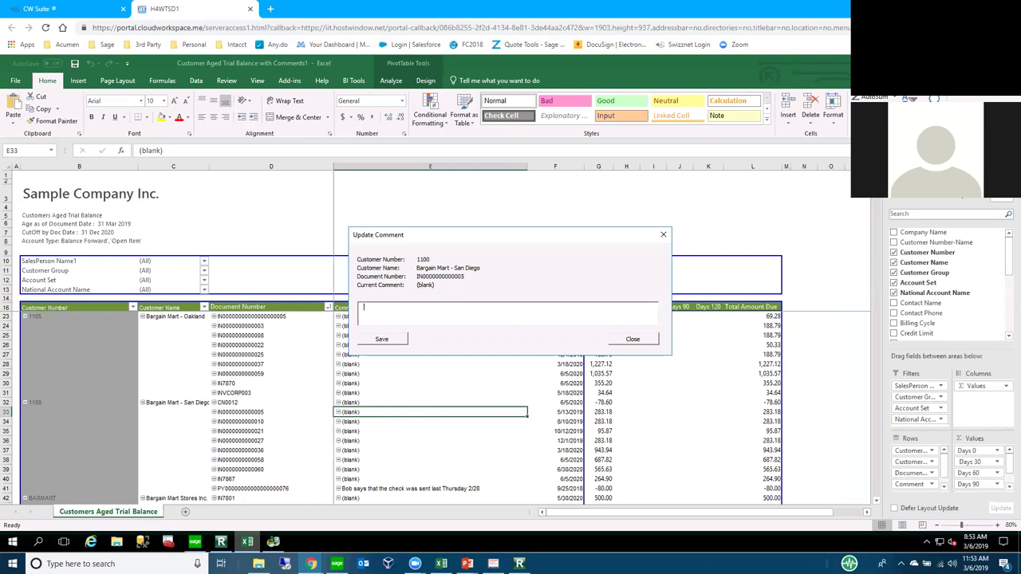
type("cUS")
key("BackSpace")
key("BackSpace")
key("BackSpace")
key("Caps_Lock")
type("Customer will pay on Fri")
left_click(382, 339)
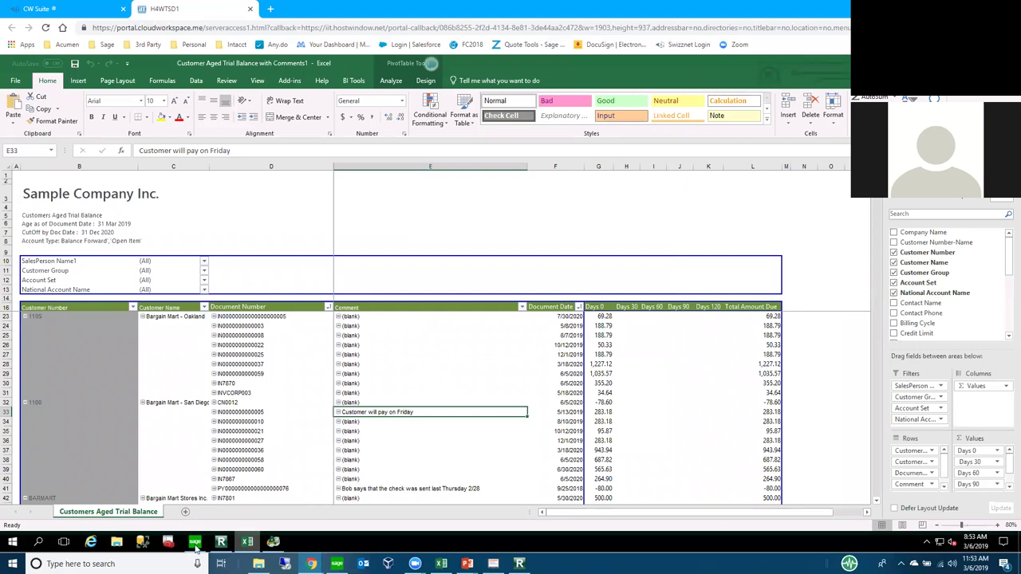
Step: Switch to Sage 300 and open Customer Inquiry from the Accounts Receivable customers
mouse_move(196, 548)
left_click(204, 518)
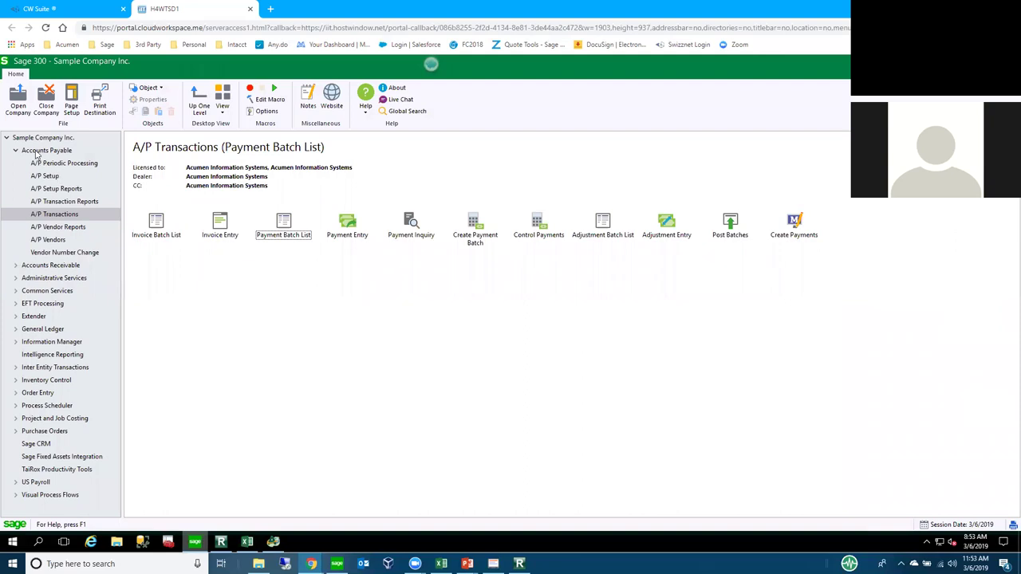
left_click(43, 267)
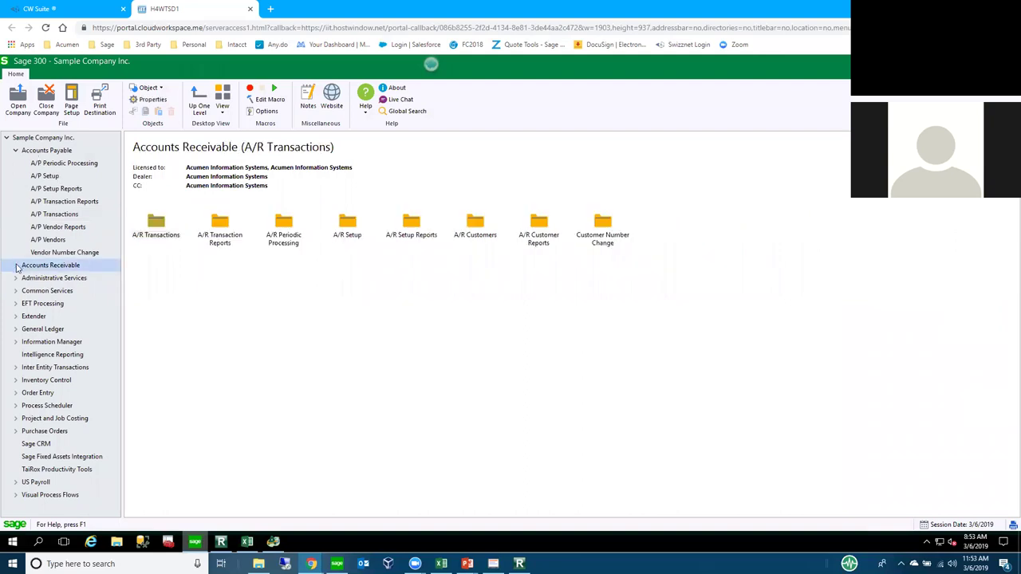
left_click(17, 266)
left_click(46, 290)
double_click(348, 222)
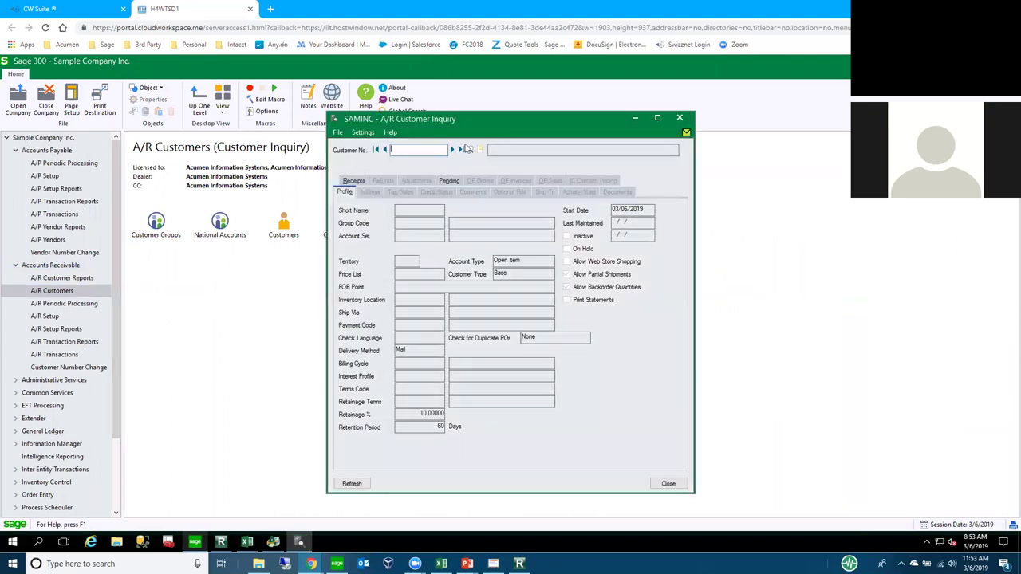
Step: Look up the retail customer listed after Bargain Mart - Oakland and examine the AGE-type comments in the enlarged inquiry
left_click(471, 150)
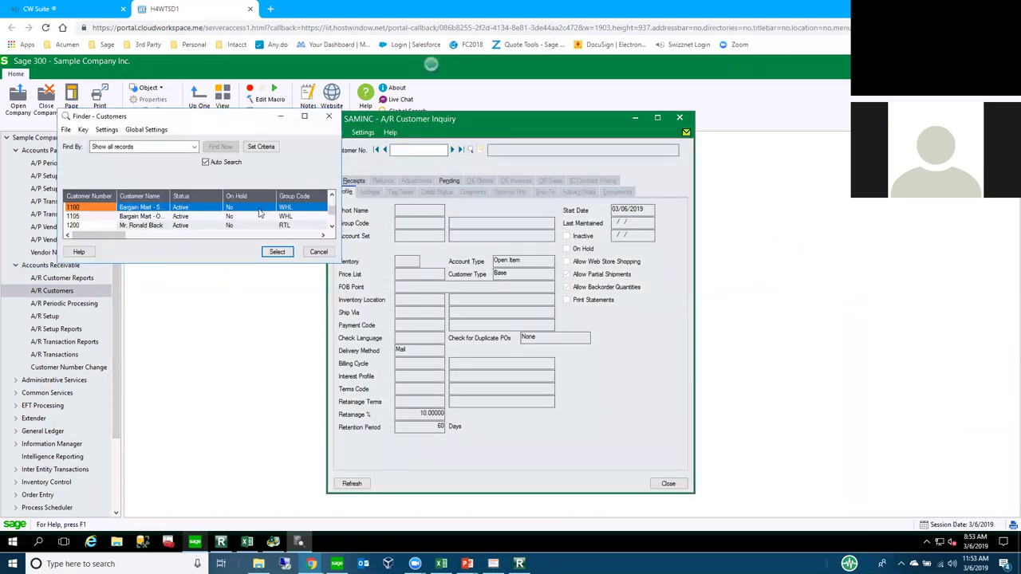
double_click(97, 229)
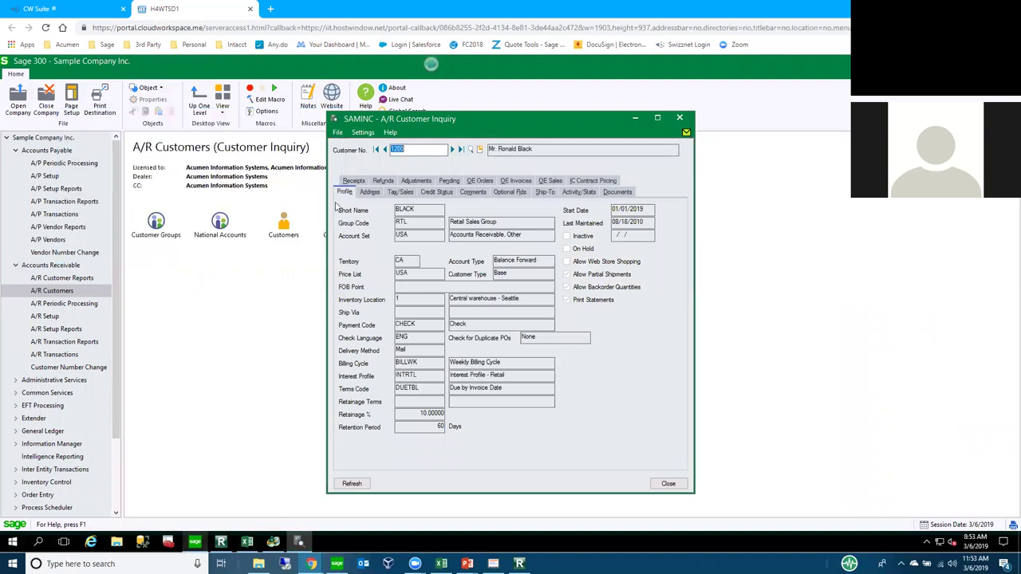
left_click(472, 192)
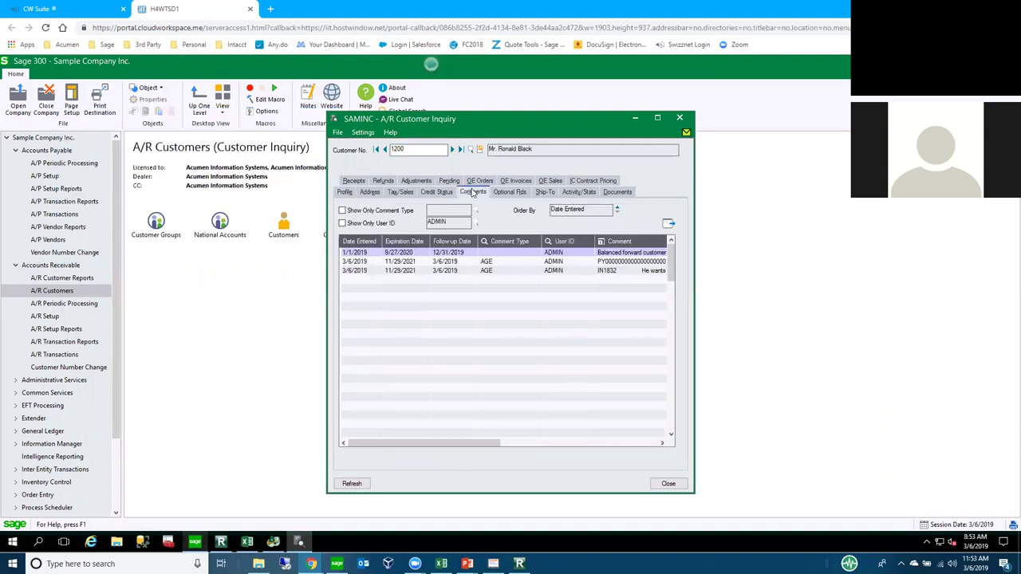
left_click(659, 118)
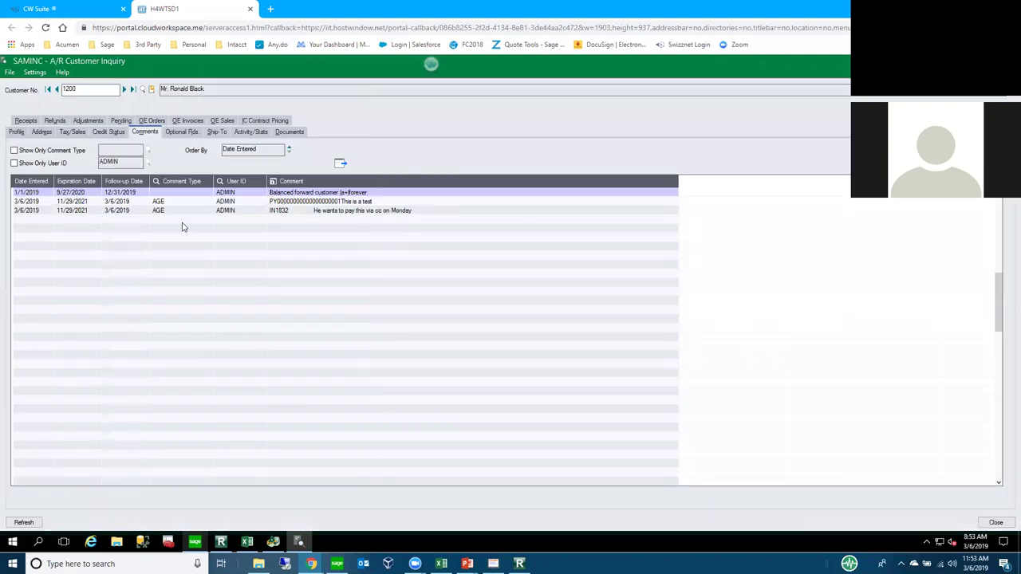
left_click(155, 202)
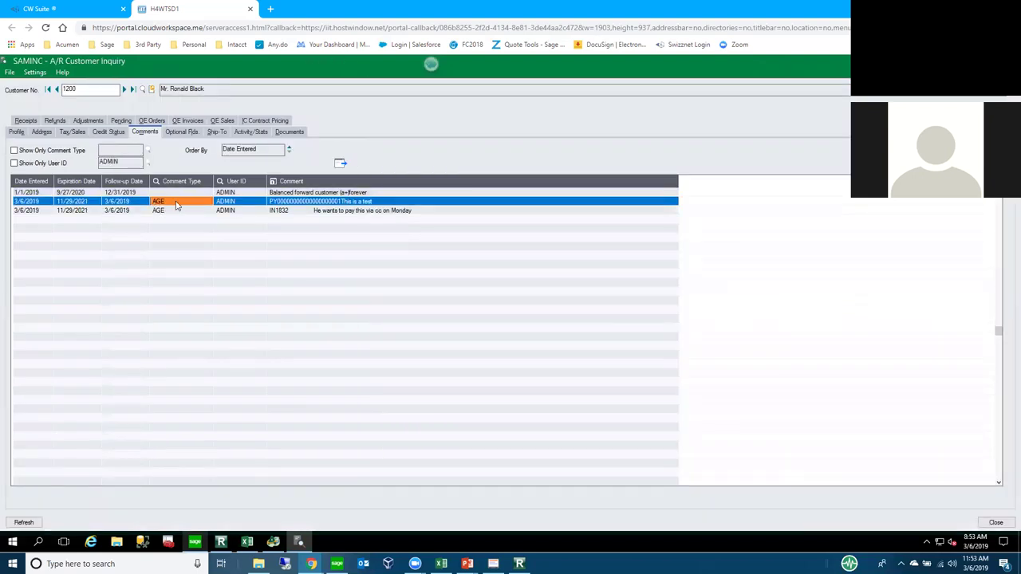
left_click(315, 202)
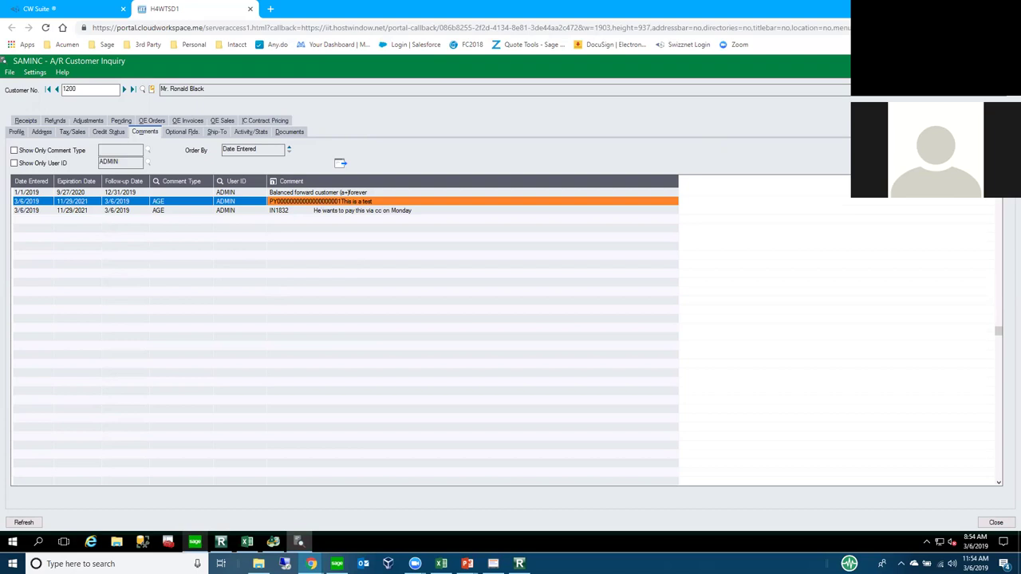
Step: Return to the Sage 300 desktop, open the Acumen Account Update Tool from G/L Accounts, and maximize its workbook
left_click(247, 541)
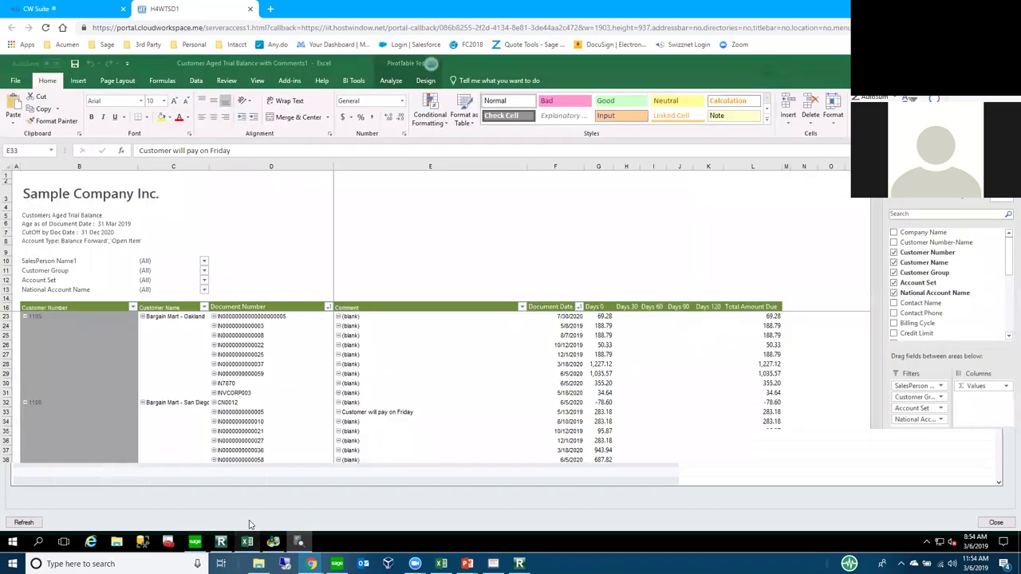
left_click(196, 542)
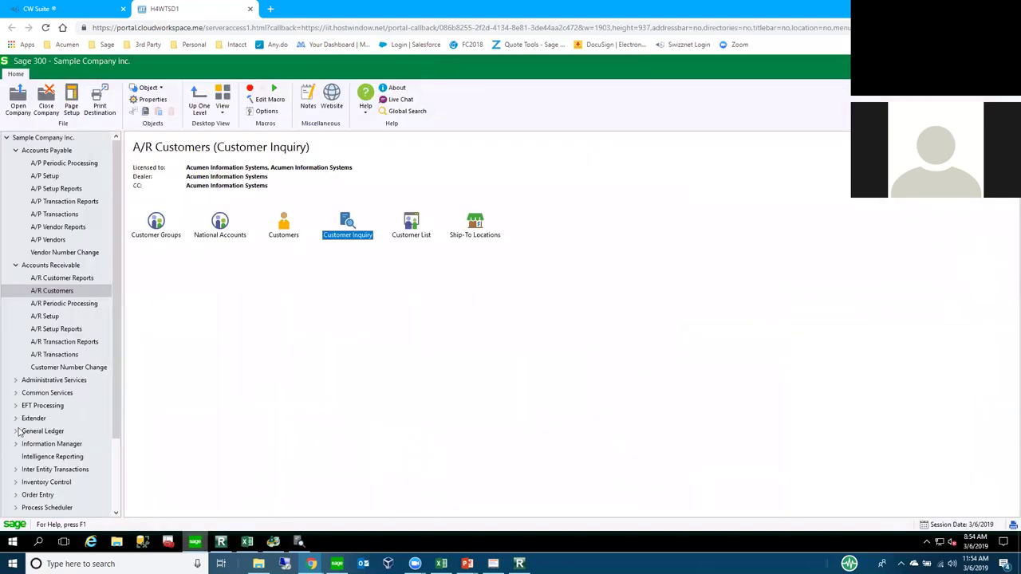
left_click(18, 431)
left_click(46, 431)
left_click(50, 457)
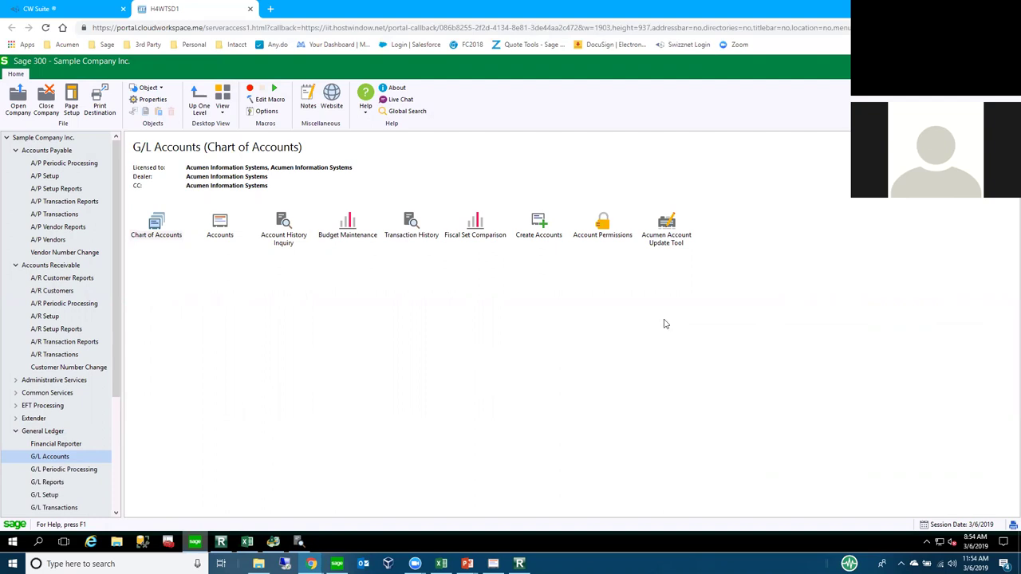
double_click(673, 228)
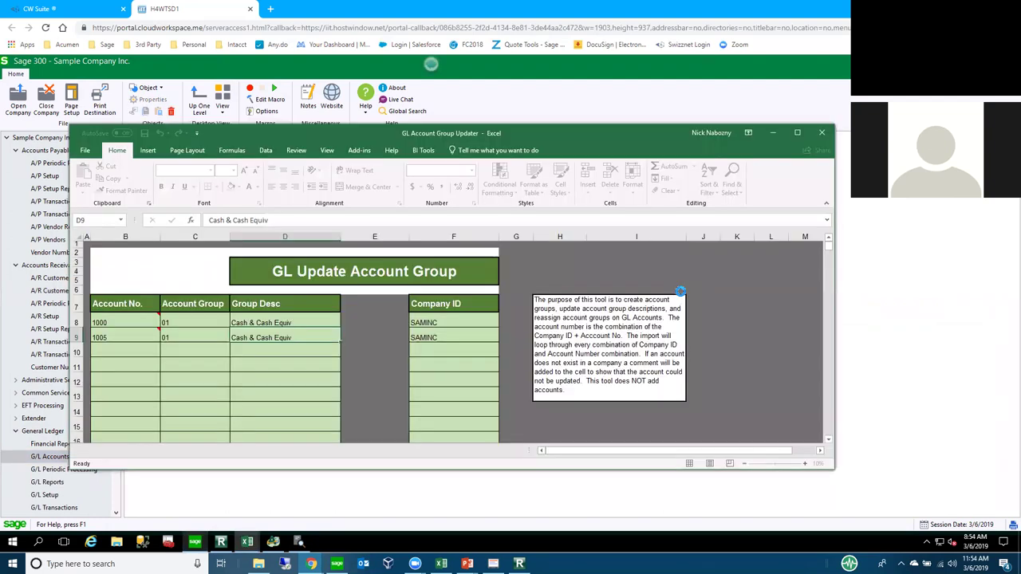
left_click(798, 132)
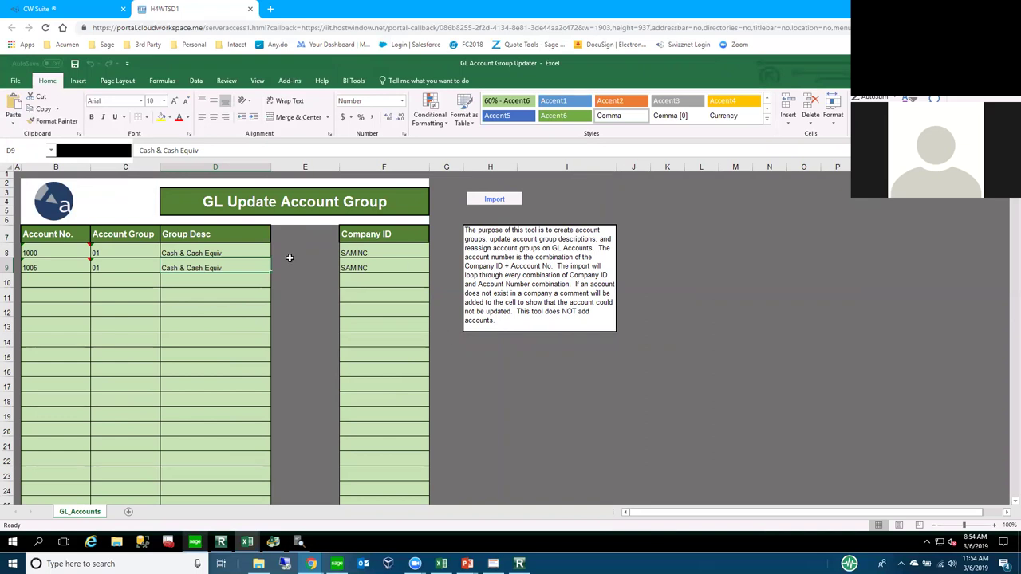
Step: Examine the account number, account group, and company ID entries in the GL Update Account Group sheet
left_click_drag(378, 253, 377, 268)
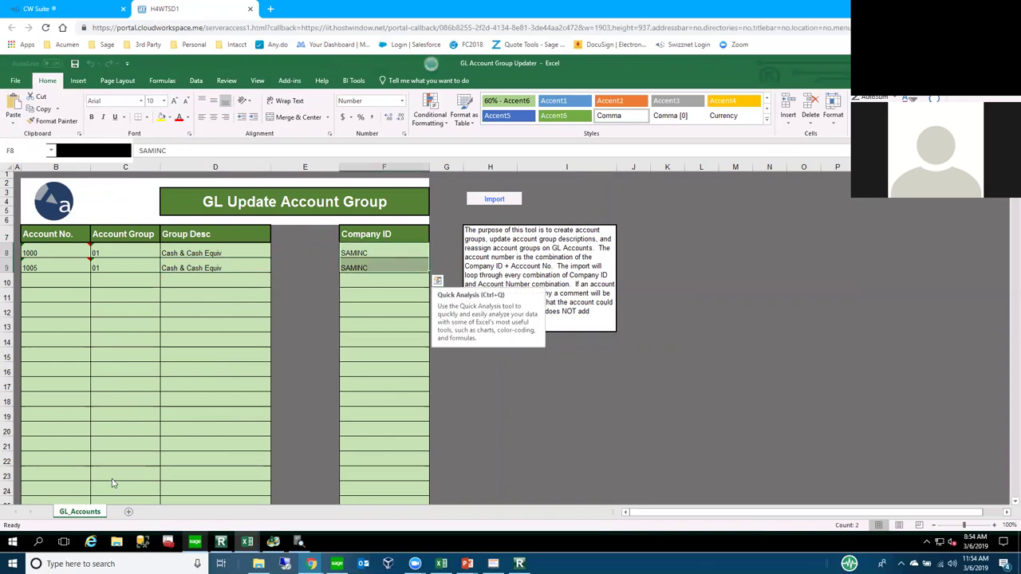
left_click(168, 301)
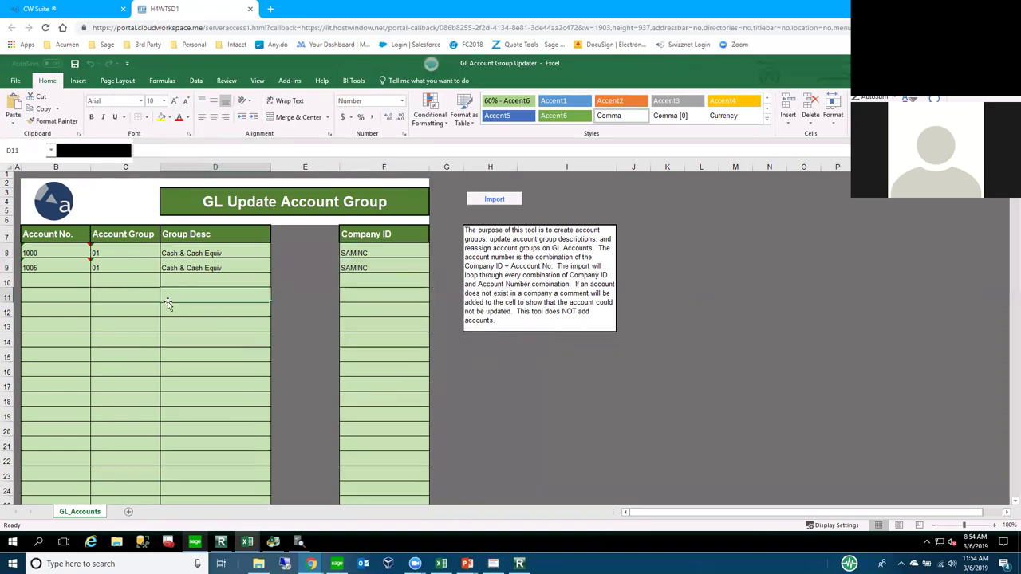
left_click_drag(55, 253, 59, 370)
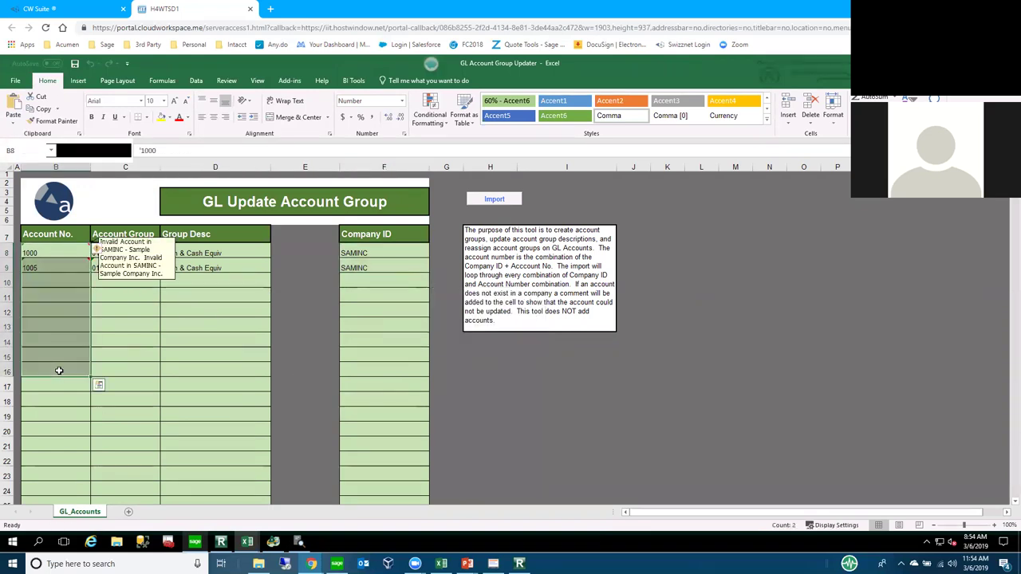
left_click(112, 319)
left_click_drag(118, 253, 129, 332)
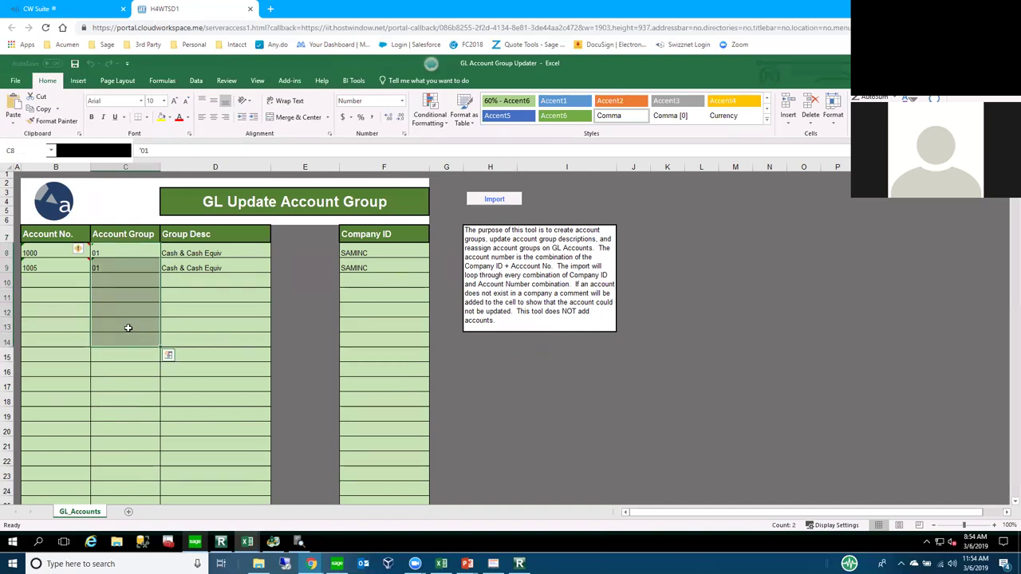
left_click_drag(361, 255, 359, 277)
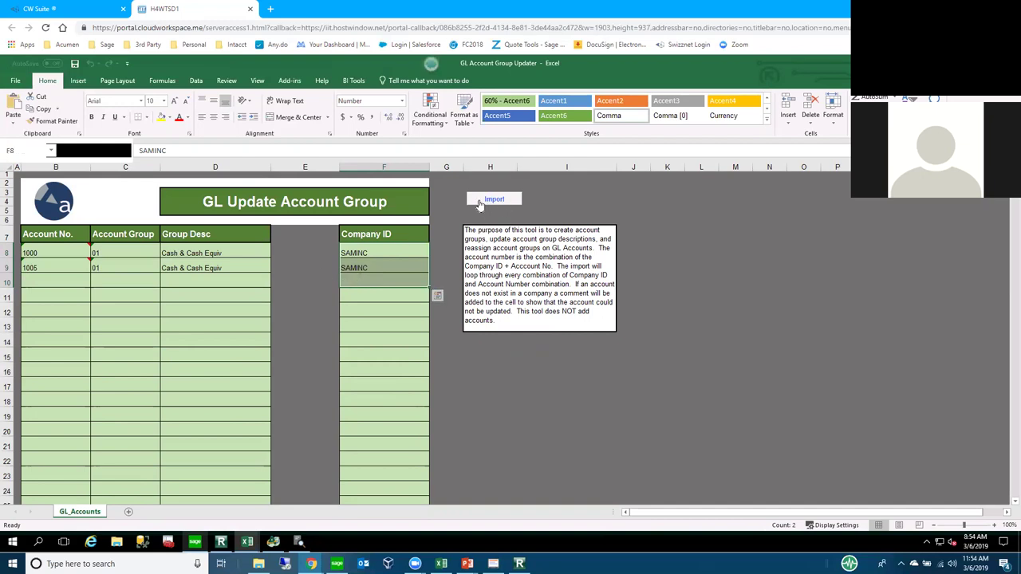
Step: Import the account group assignments for accounts 1000 and 1005 into company SAMINC
left_click(479, 202)
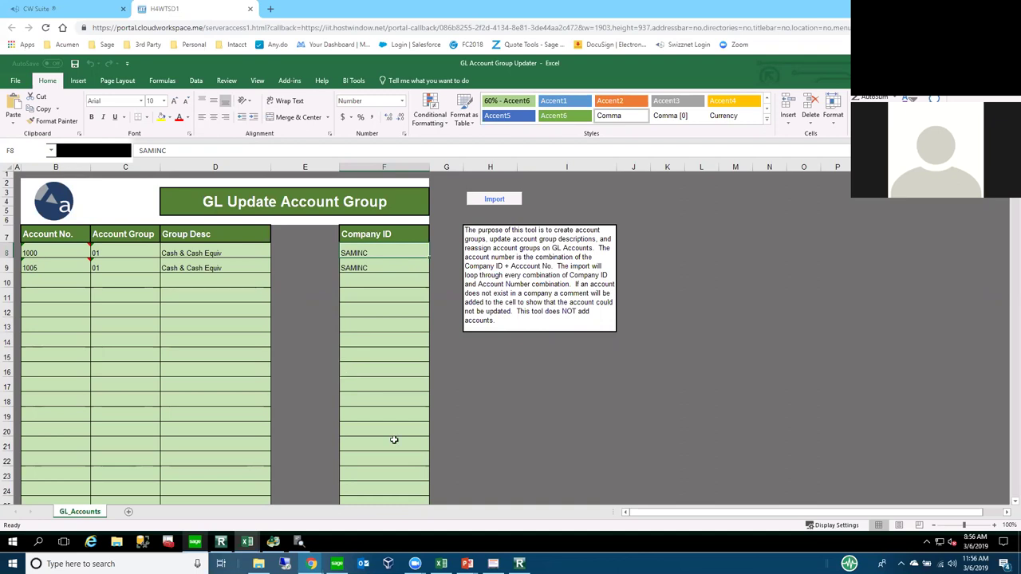
Step: Switch to the Sage 300 desktop and open Journal Entry from the General Ledger's G/L Transactions
left_click(195, 542)
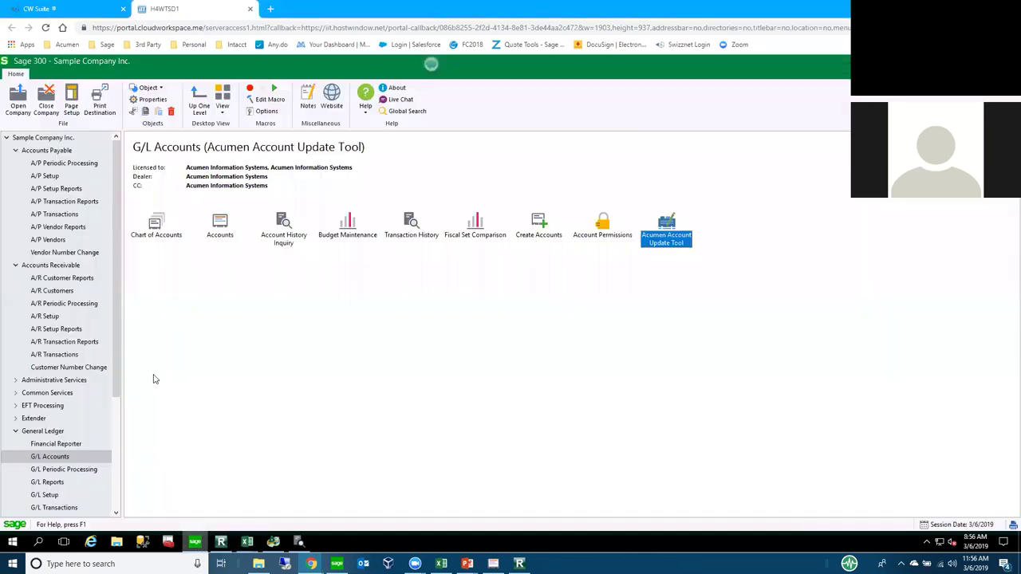
left_click(48, 432)
double_click(212, 237)
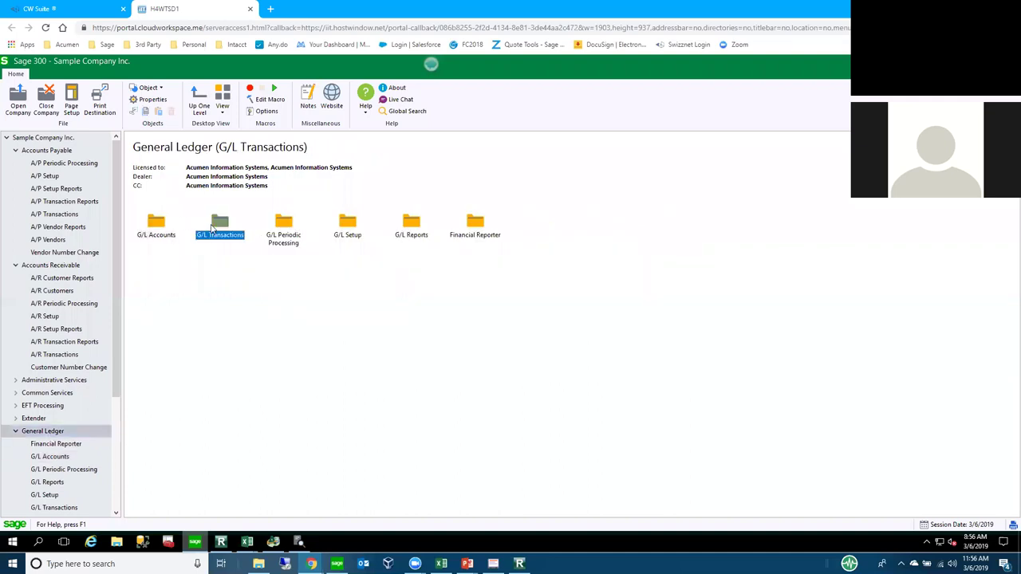
double_click(222, 228)
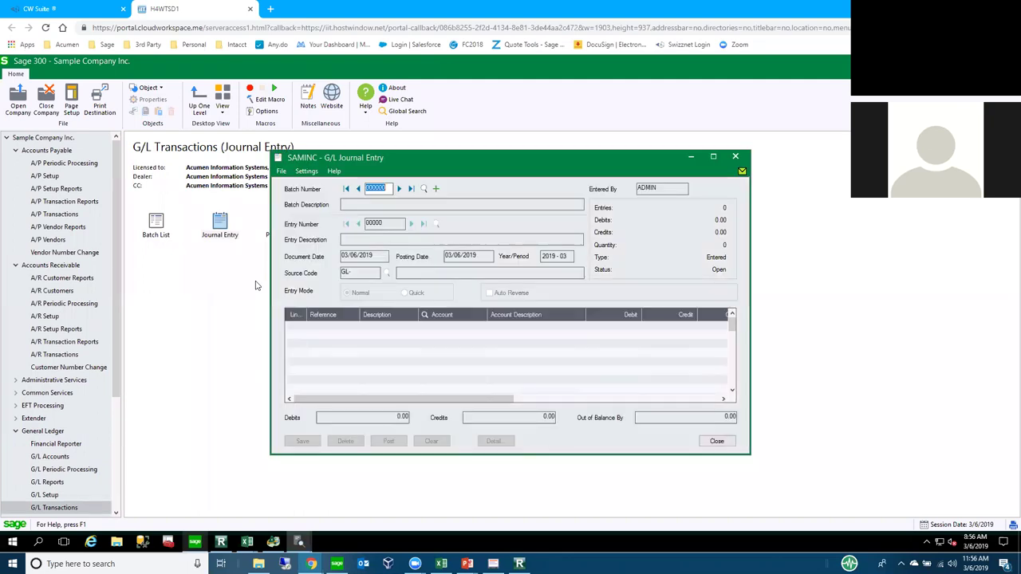
Step: Create a new journal entry batch and set the entry's source code to GL-JE
left_click(436, 189)
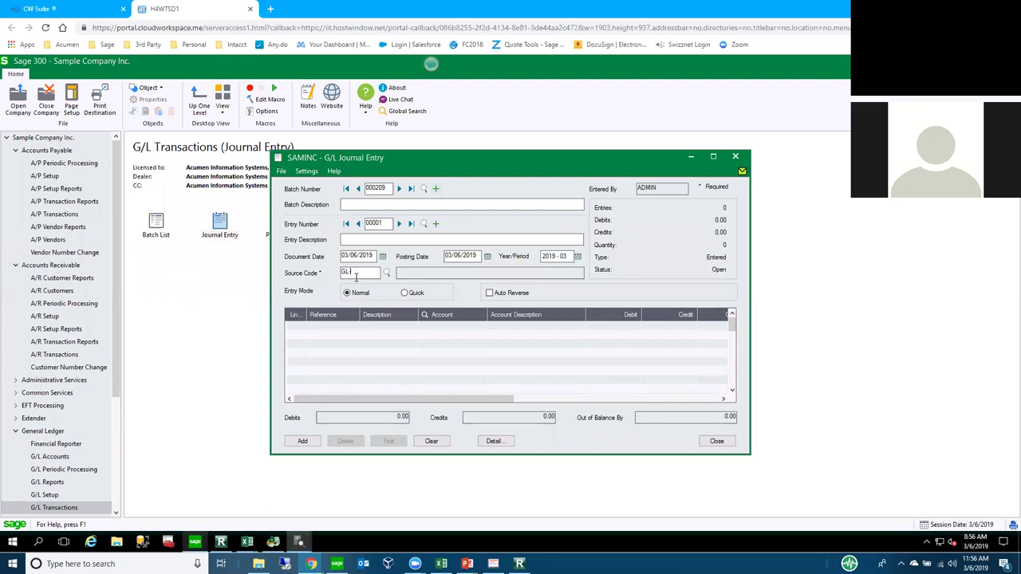
type("-JE")
key("Tab")
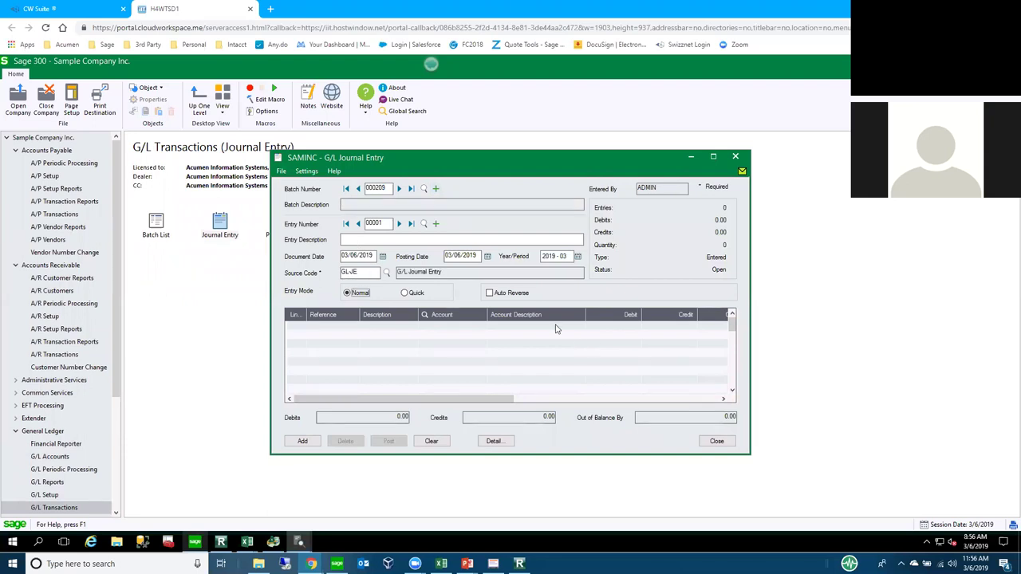
Step: Add a first detail line to the journal entry and look up account 1000 for it
left_click(354, 329)
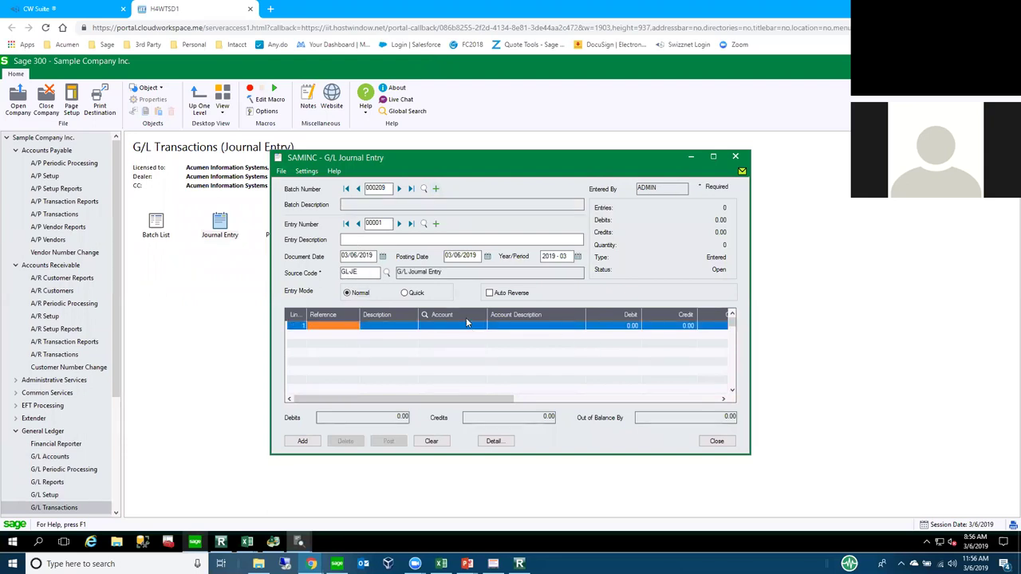
key("F5")
left_click(274, 252)
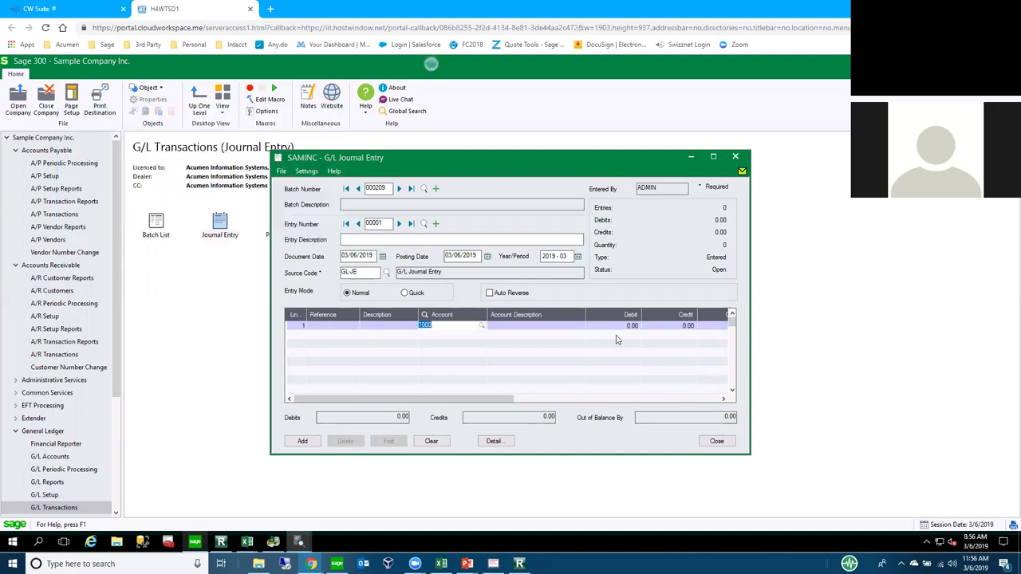
Step: Work out the petty cash line's debit with the built-in calculator and paste 1,300,000.00 as the debit amount
left_click(634, 325)
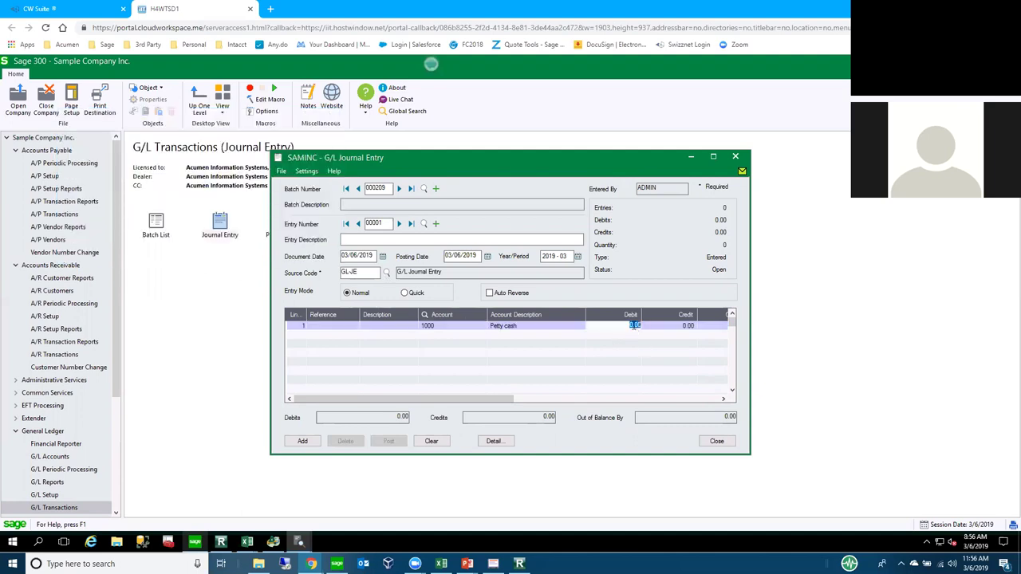
key("equal")
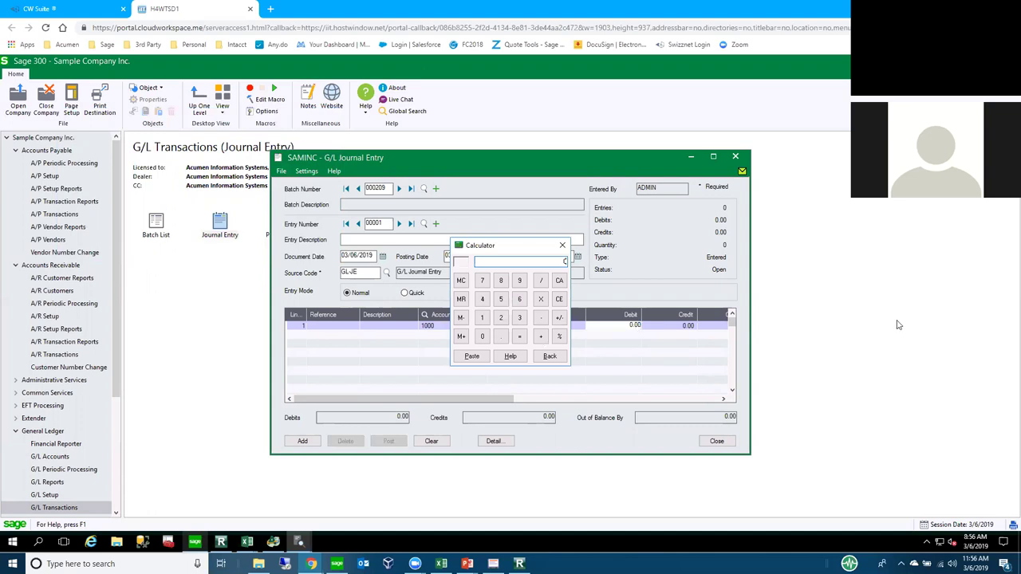
left_click_drag(510, 247, 611, 323)
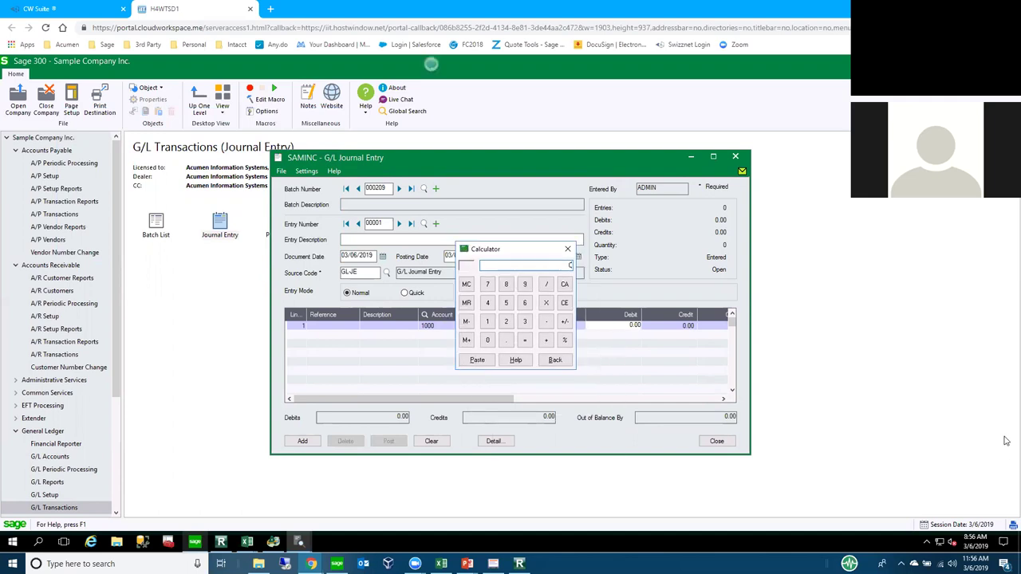
type("5000")
key("asterisk")
type("52")
key("Return")
key("Escape")
type("130000")
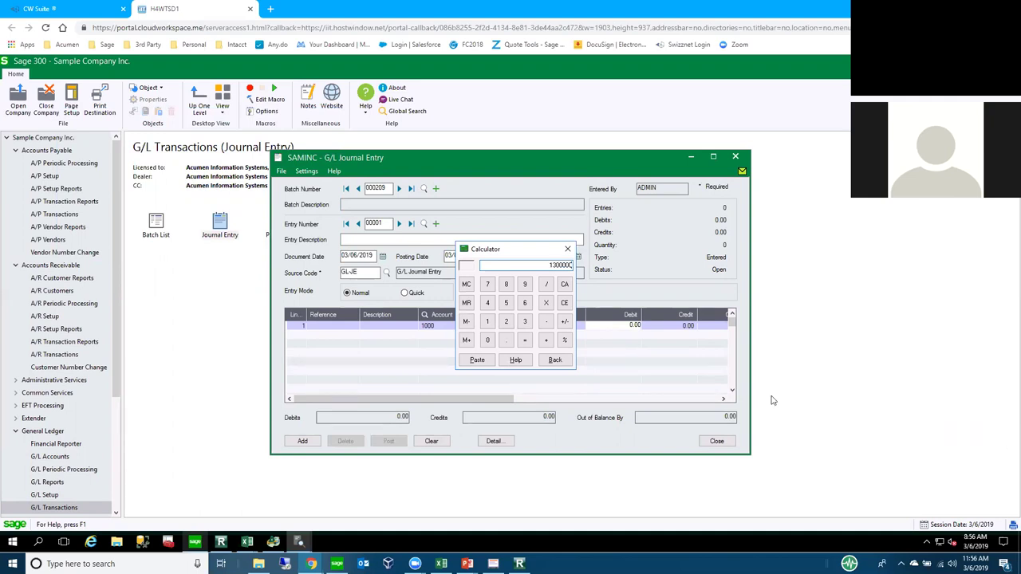
left_click(472, 362)
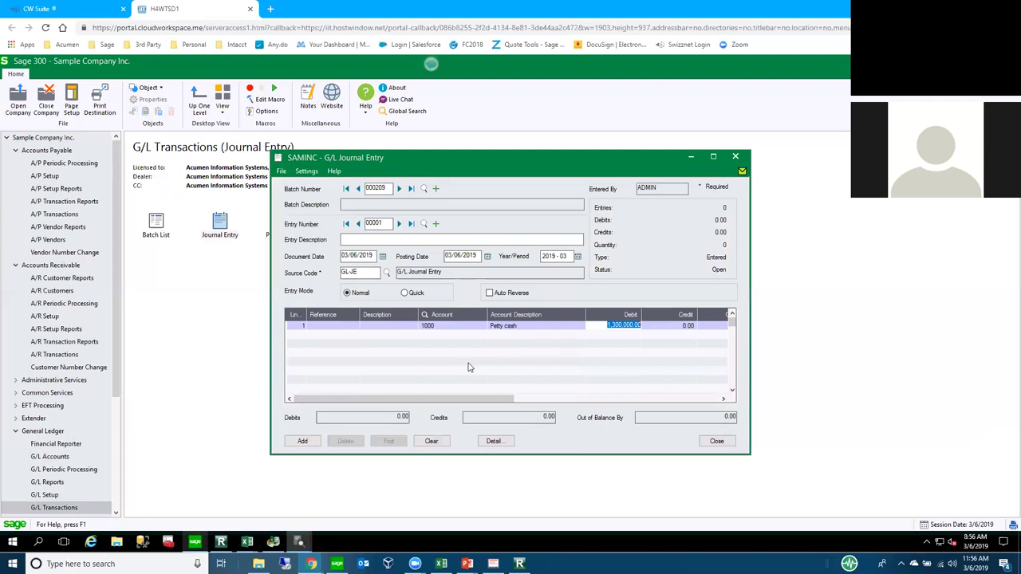